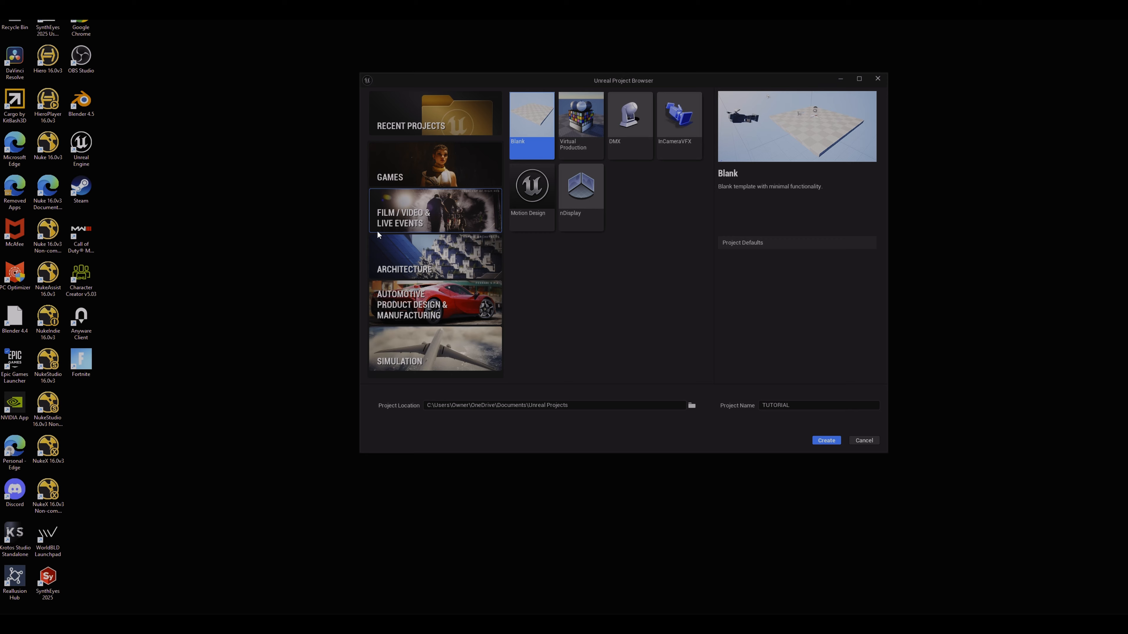
Review the Virtual Production, DMX, InCameraVFX, Motion Design and nDisplay templates in the Film / Video & Live Events category.
left_click(580, 140)
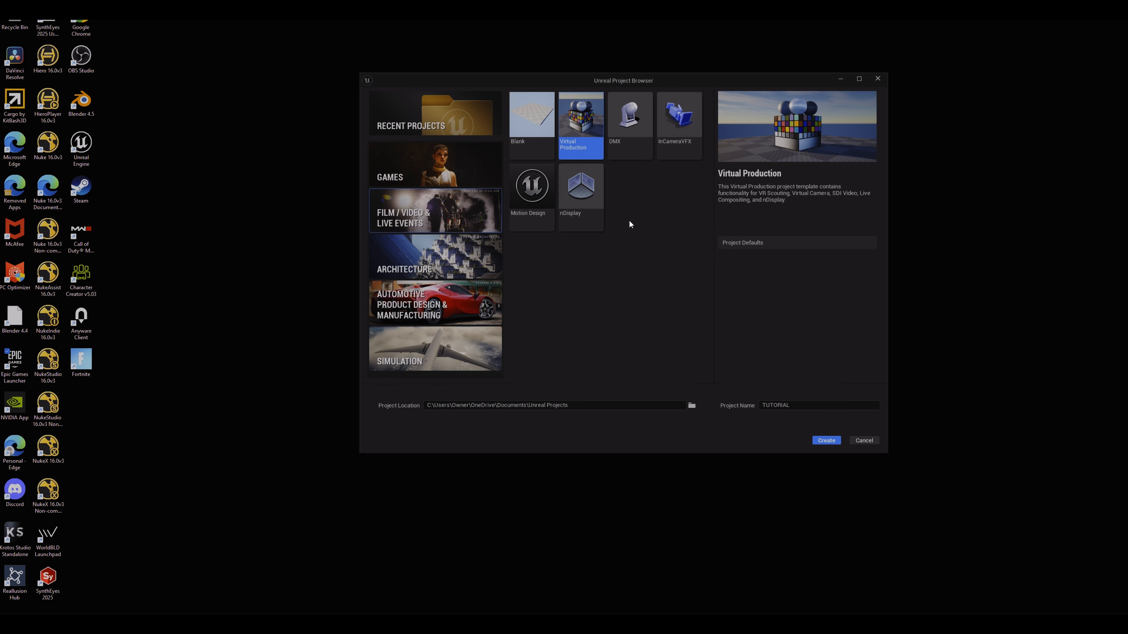
left_click(639, 145)
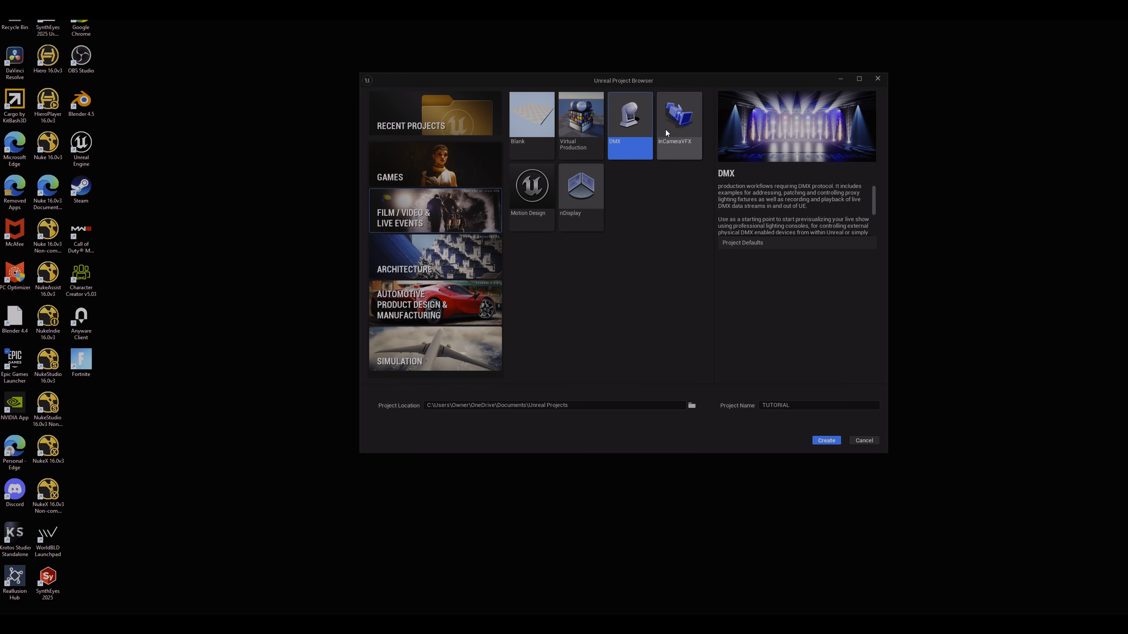
left_click(680, 127)
left_click(530, 184)
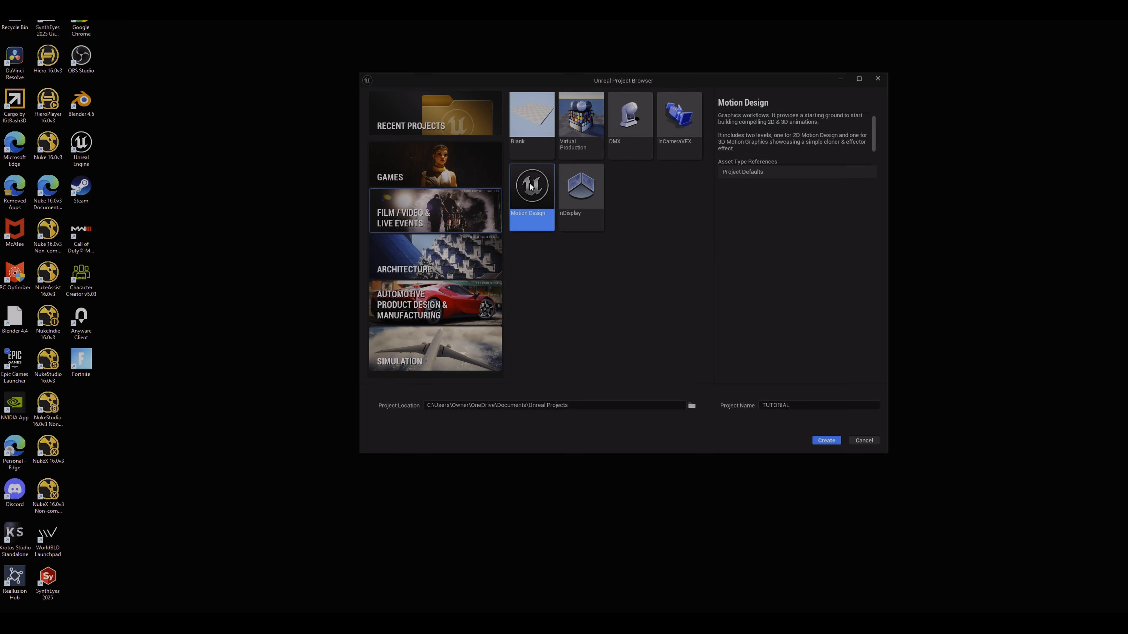
left_click(572, 191)
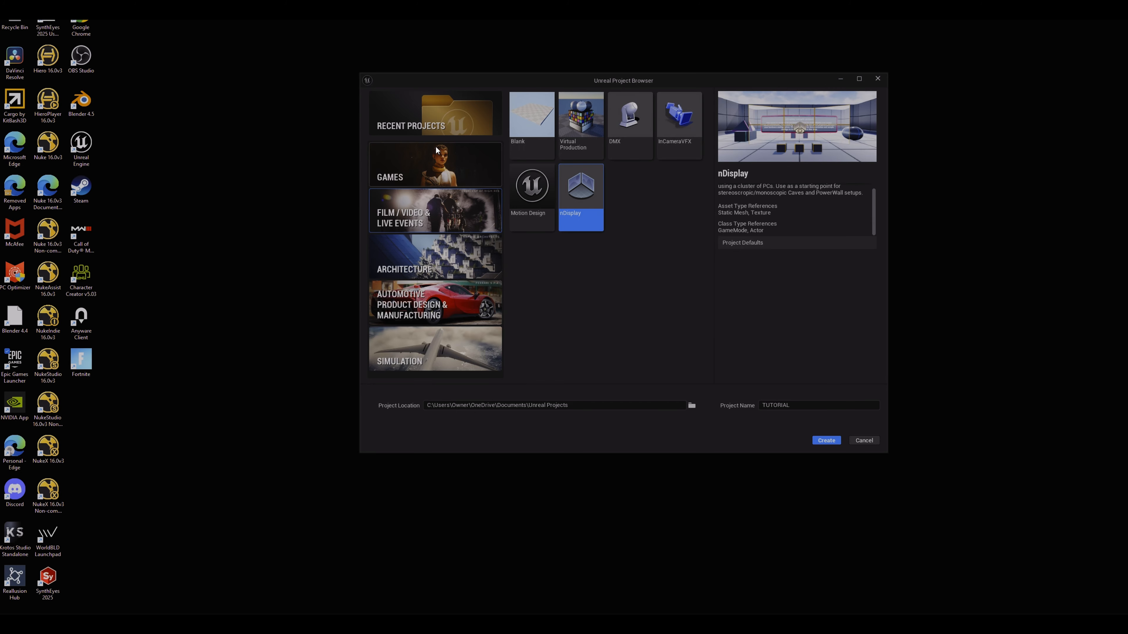
Open MyProject5 from the recent projects and look over the characters standing in its level.
left_click(430, 129)
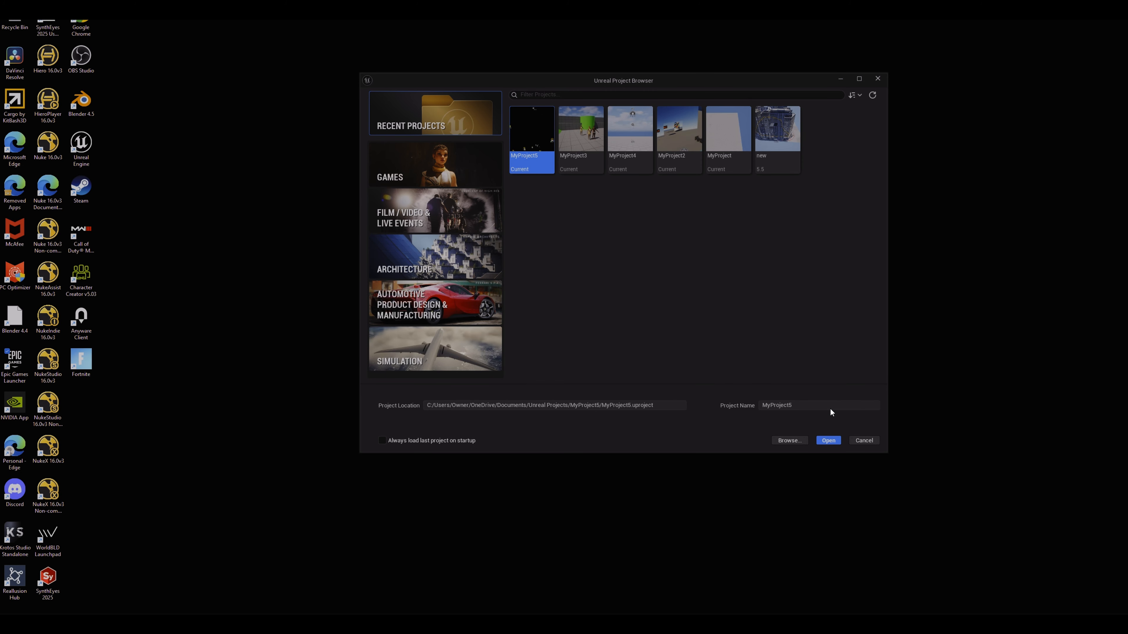
left_click(829, 441)
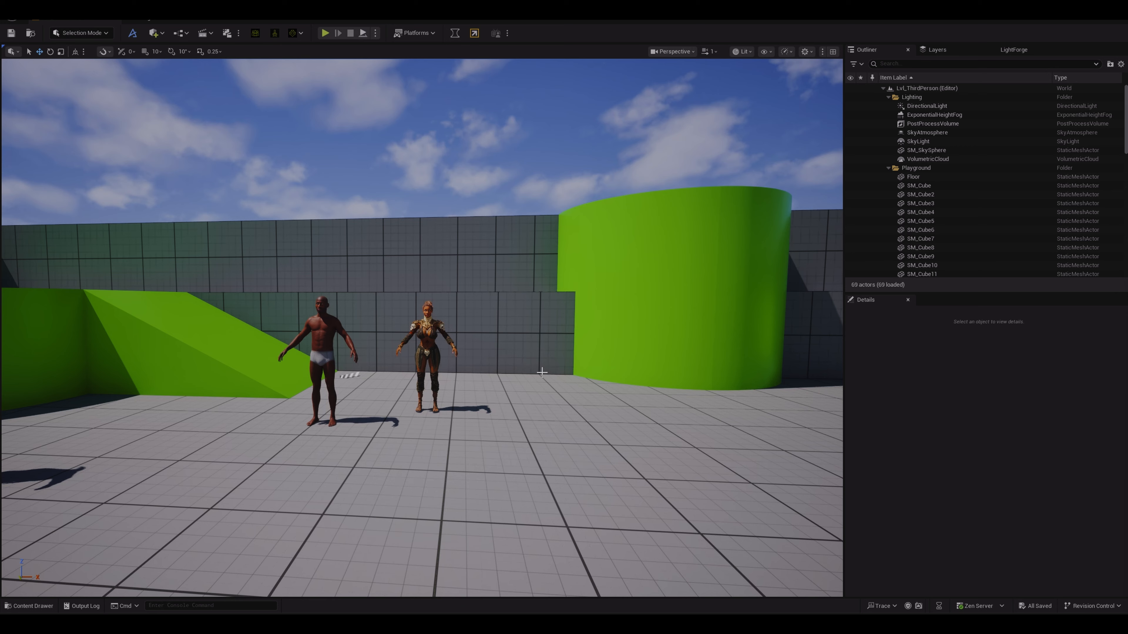
scroll(542, 371, "down", 3)
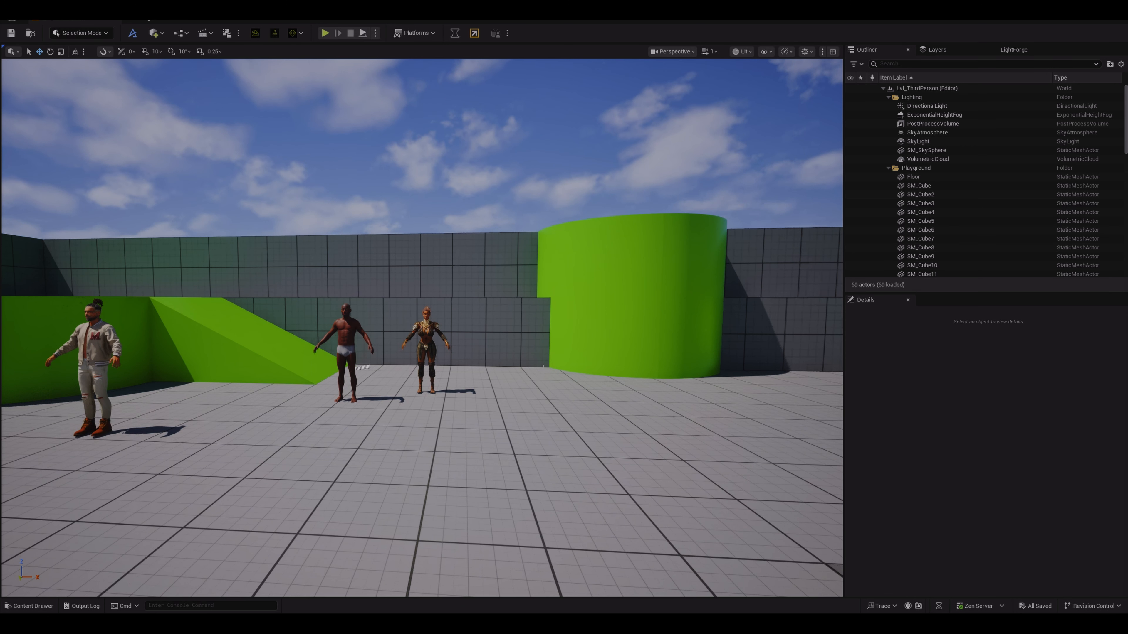
middle_click_drag(533, 364, 430, 367)
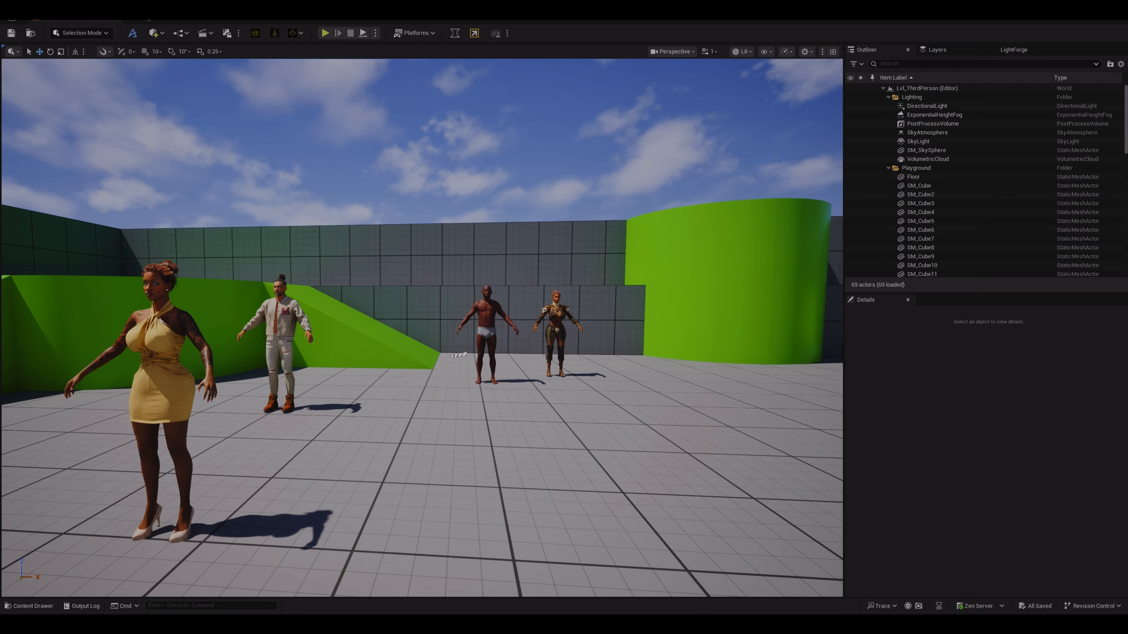
right_click_drag(430, 367, 455, 368)
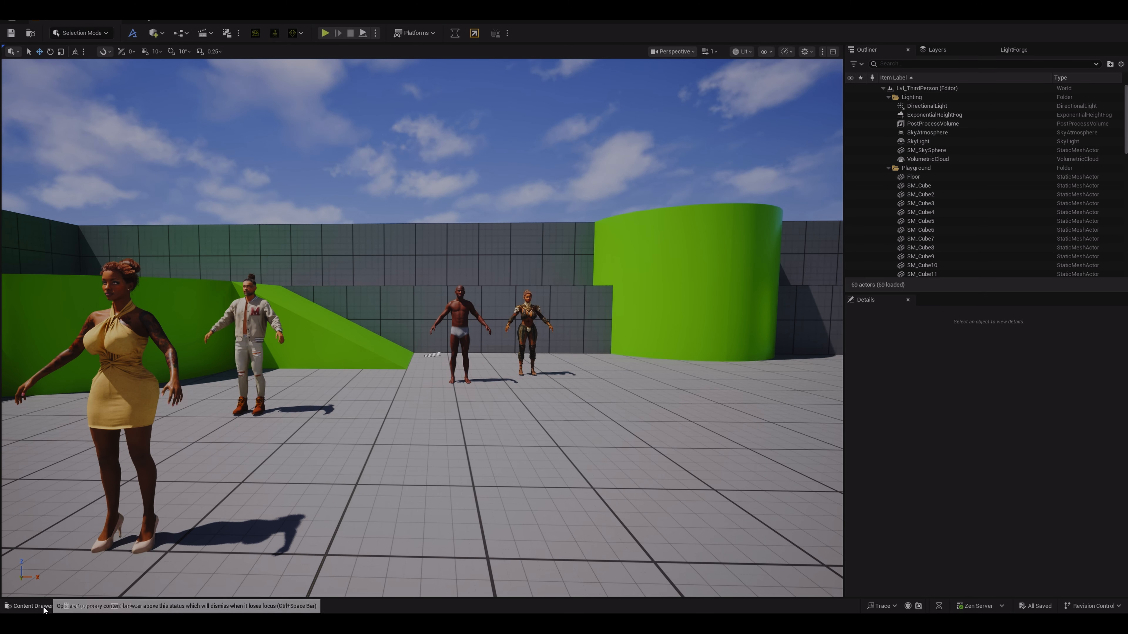
Open the SampleMap level from the Levels folder of the SiegeofPonthus content.
left_click(29, 606)
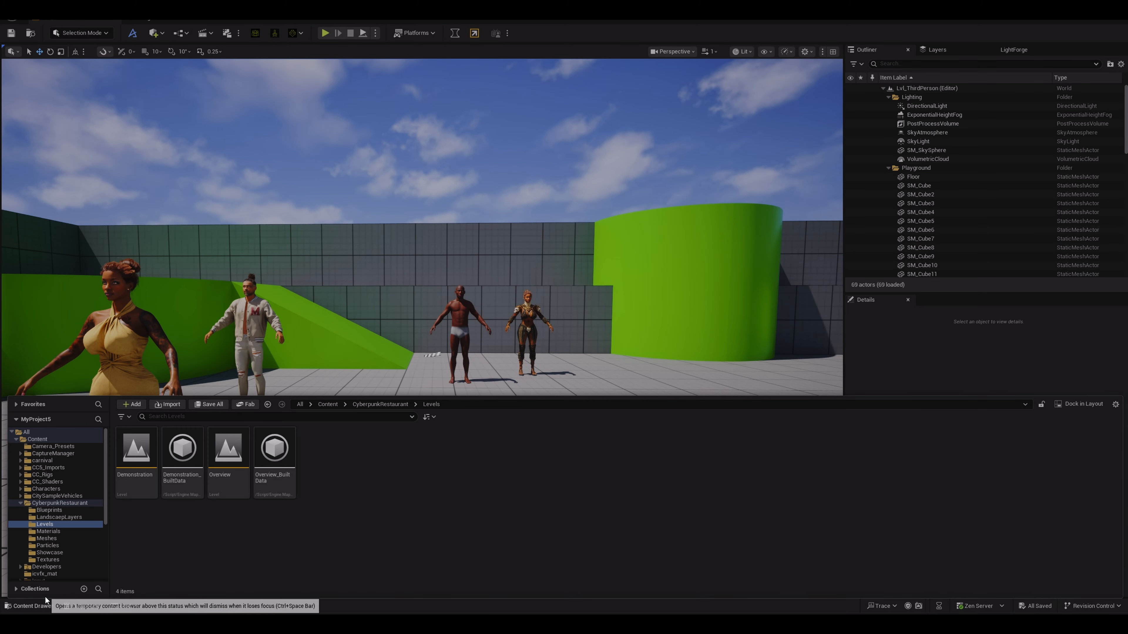
left_click(21, 504)
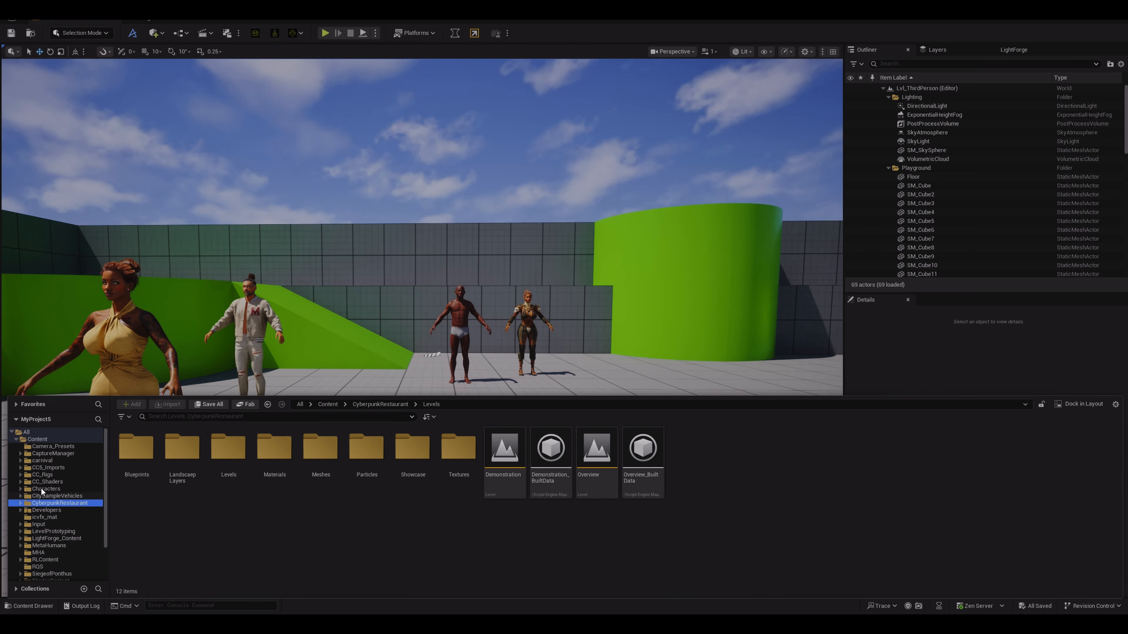
scroll(44, 492, "down", 3)
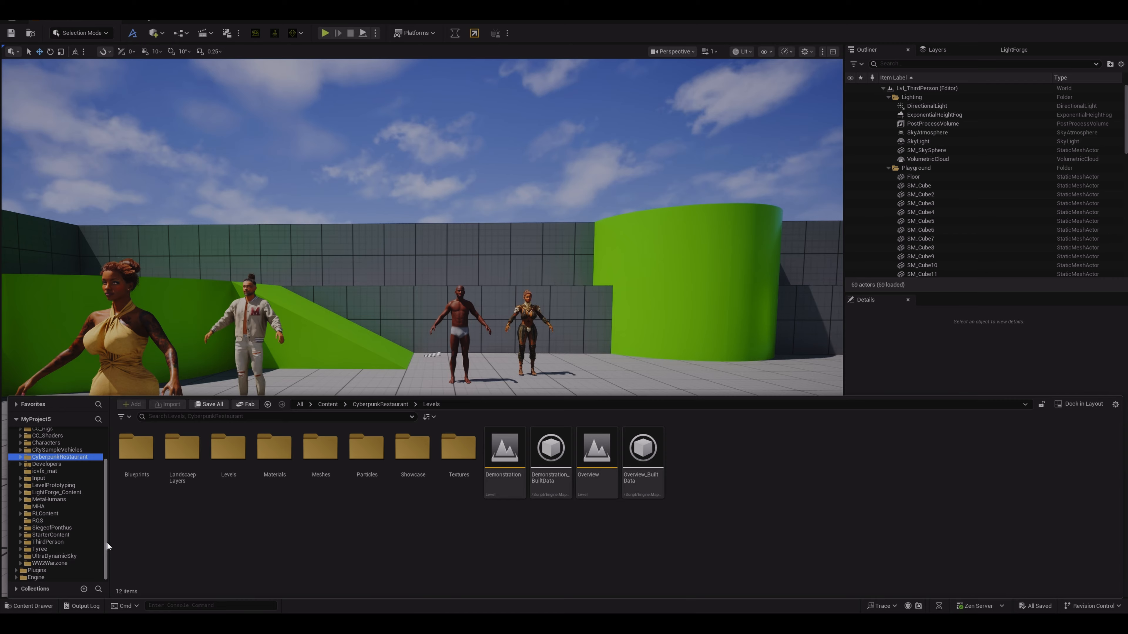
mouse_move(107, 543)
left_mouse_down()
mouse_move(105, 471)
mouse_move(102, 552)
left_mouse_up()
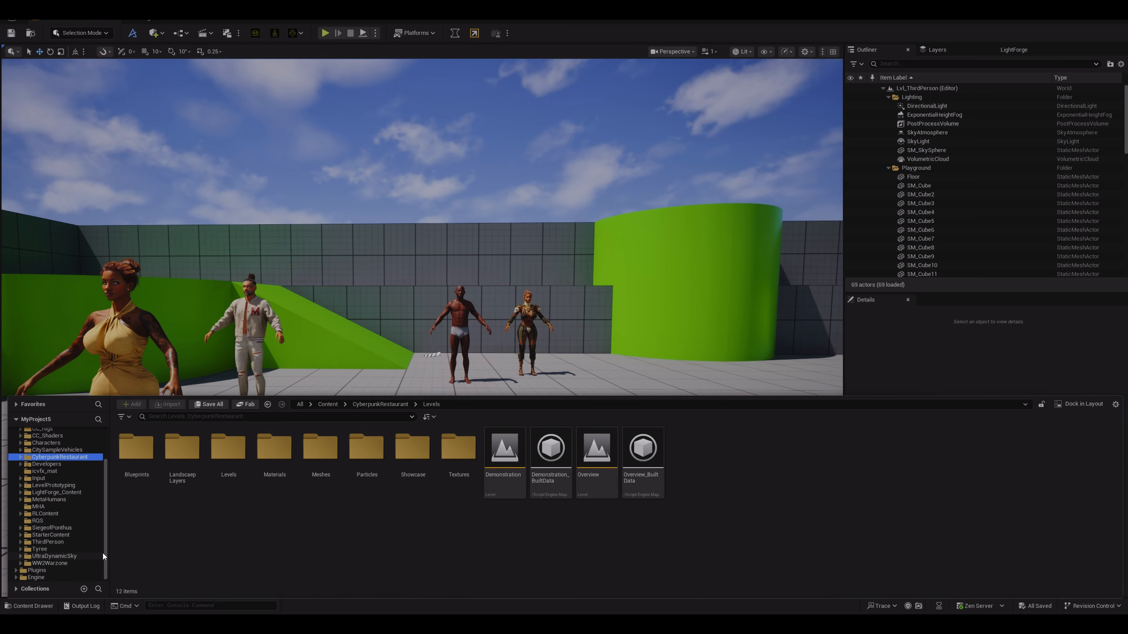
left_click(64, 527)
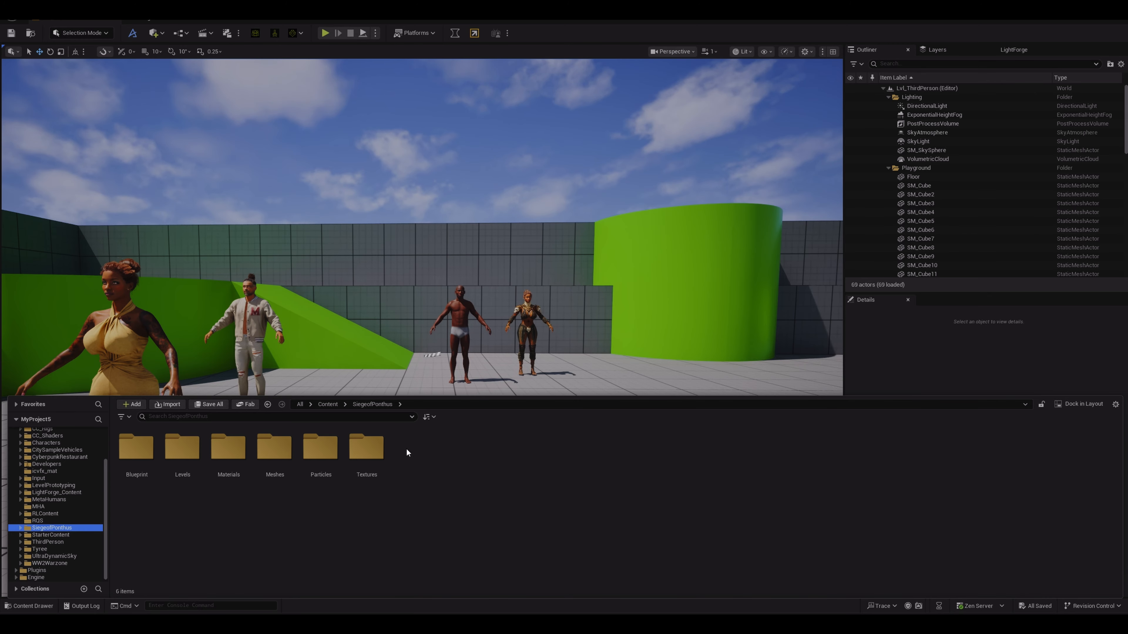
double_click(179, 450)
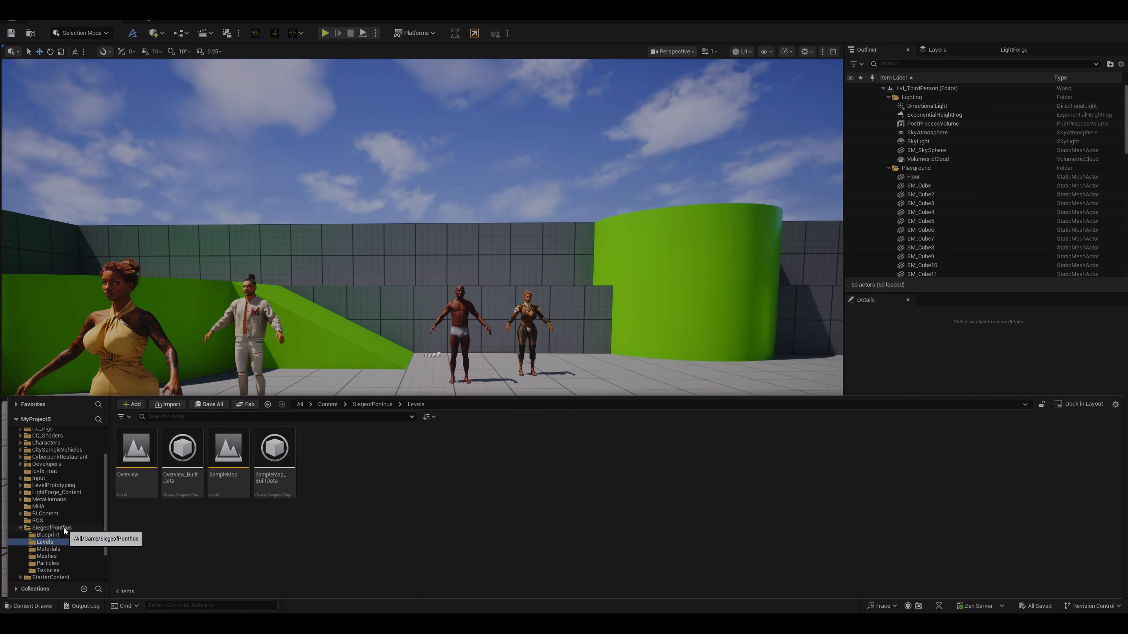
double_click(228, 462)
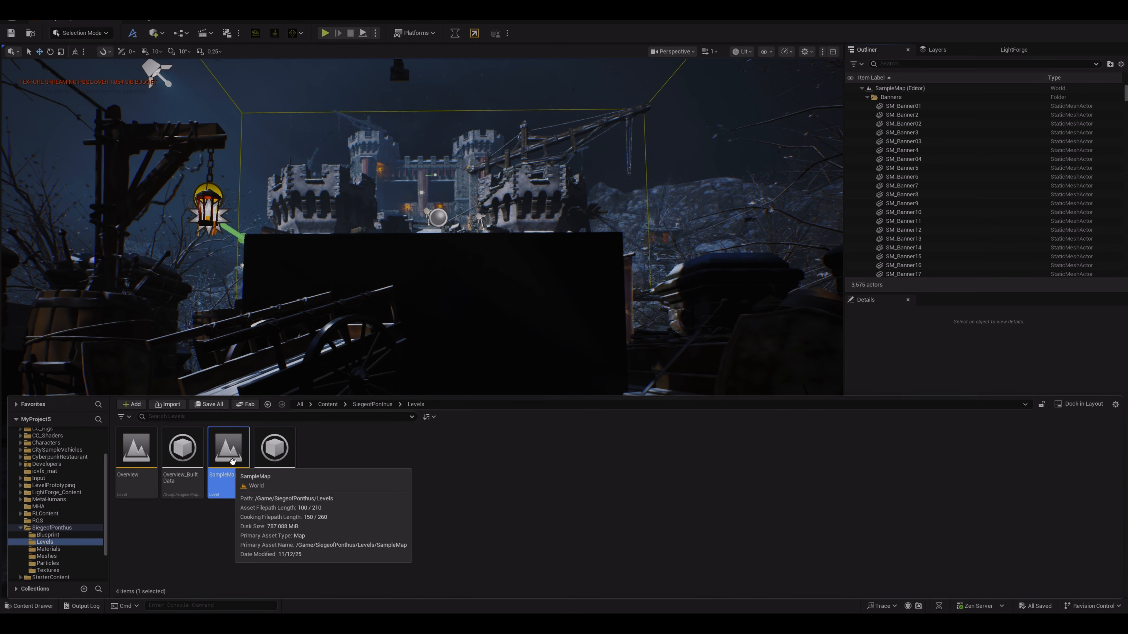
Delete the black Plane actor blocking the castle view, despite its existing references.
middle_click_drag(448, 223, 430, 189)
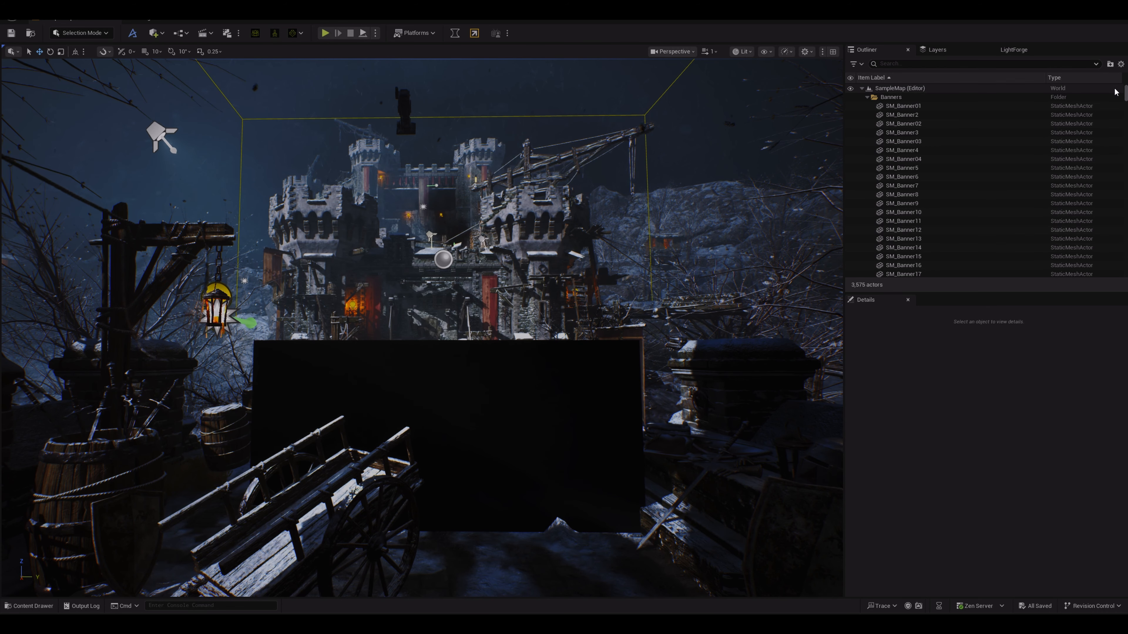
left_click_drag(1125, 94, 1125, 269)
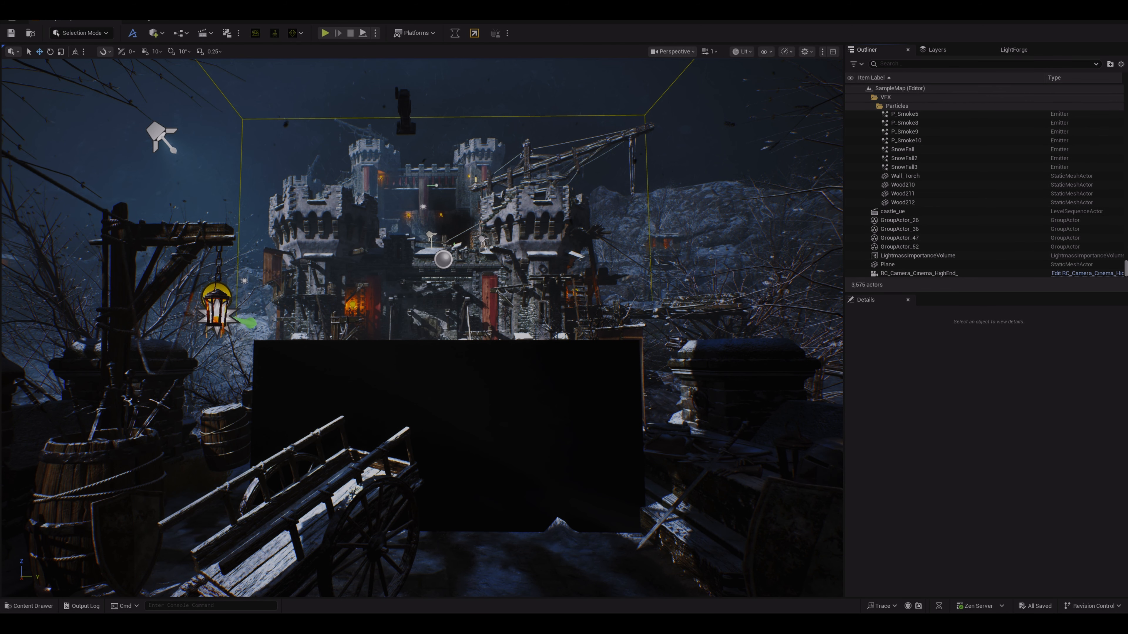
left_click(949, 266)
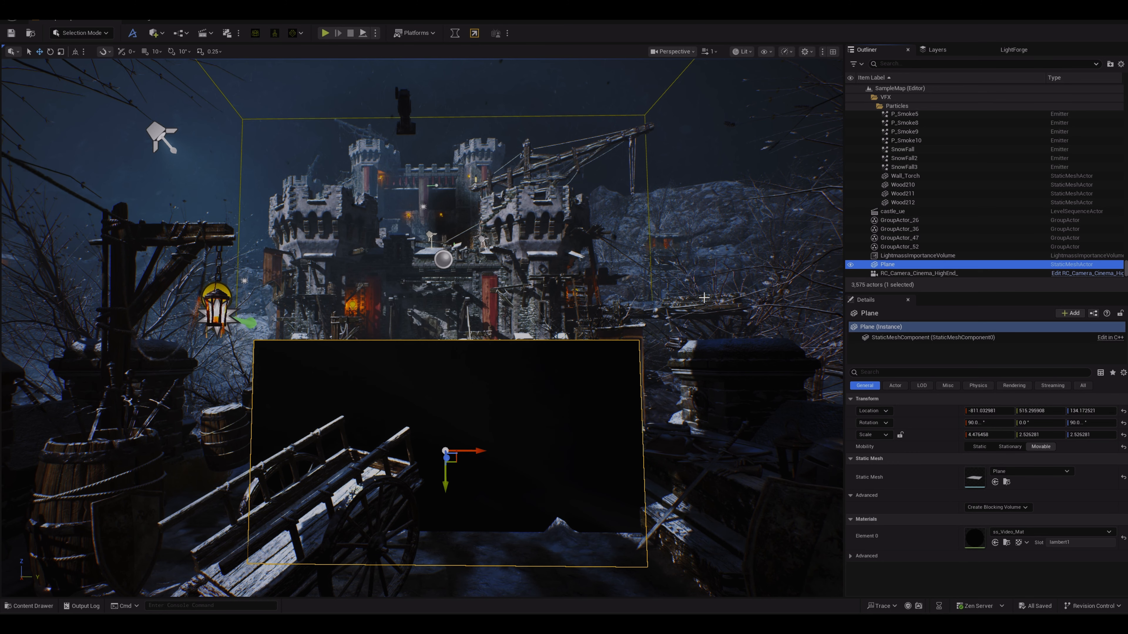
key("Delete")
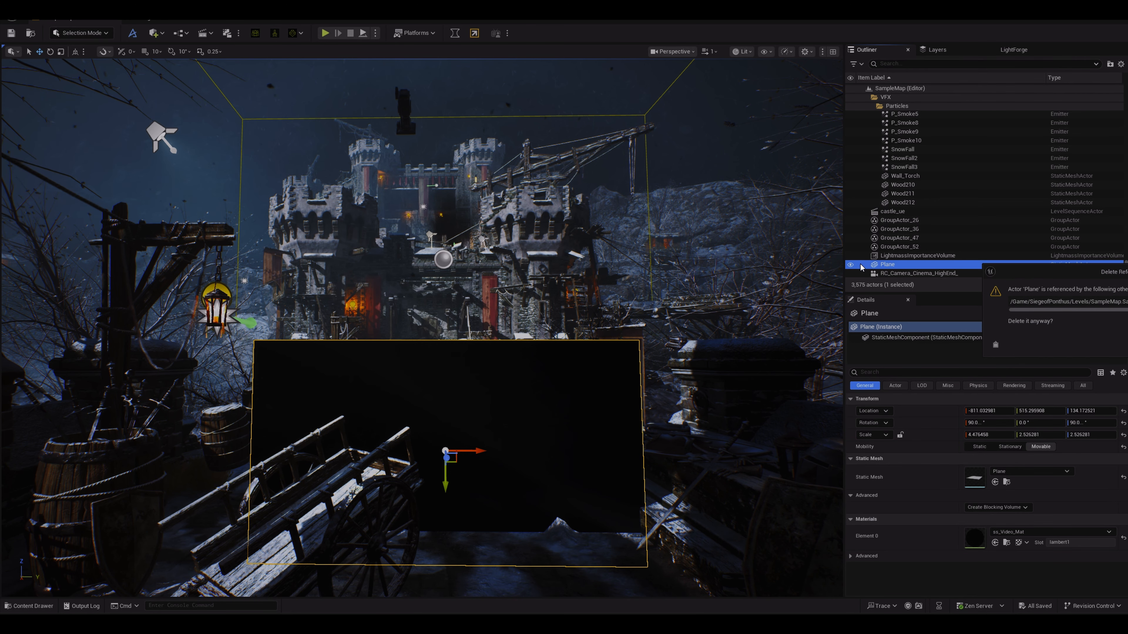
key("Return")
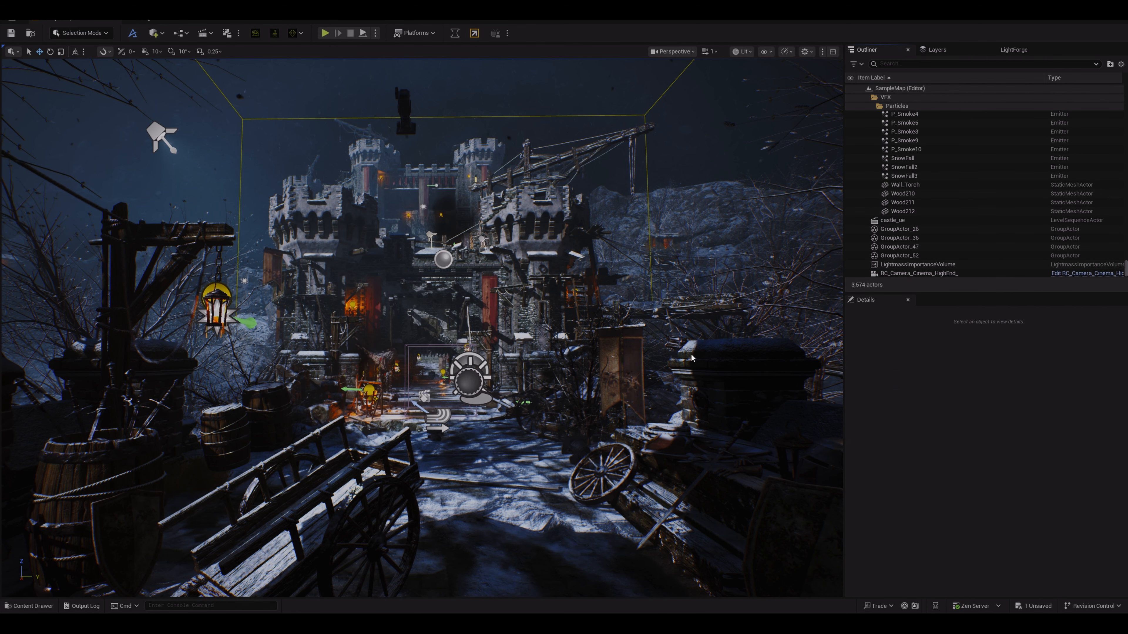
Switch the viewport to Game View to hide the editor icons and volume outlines over the castle scene.
middle_click_drag(422, 328, 418, 343)
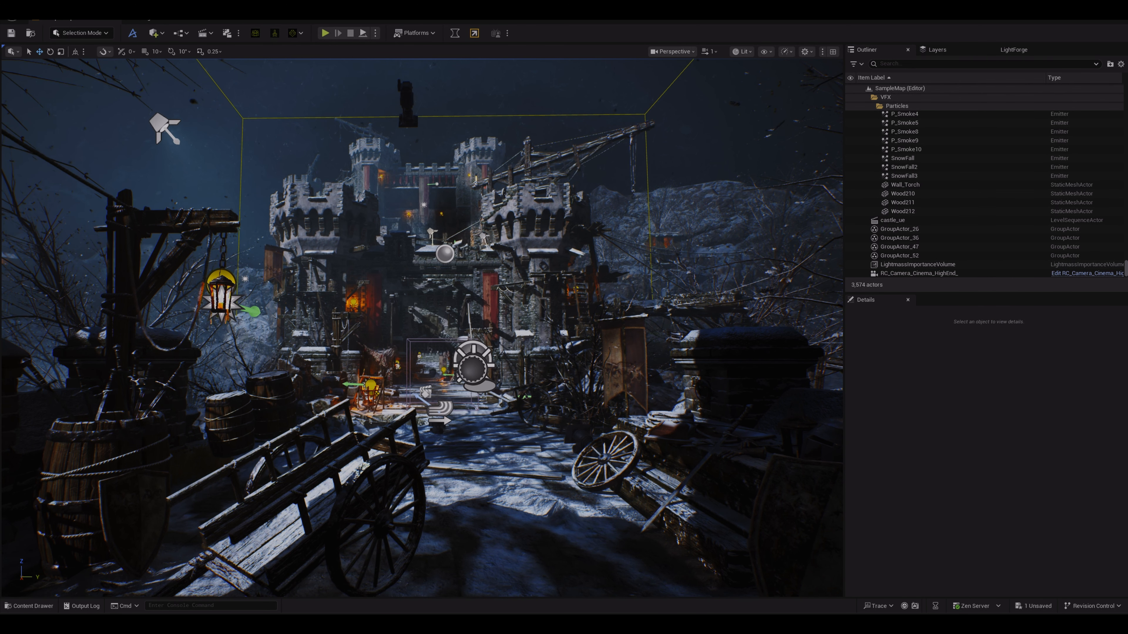
middle_click_drag(516, 397, 514, 431)
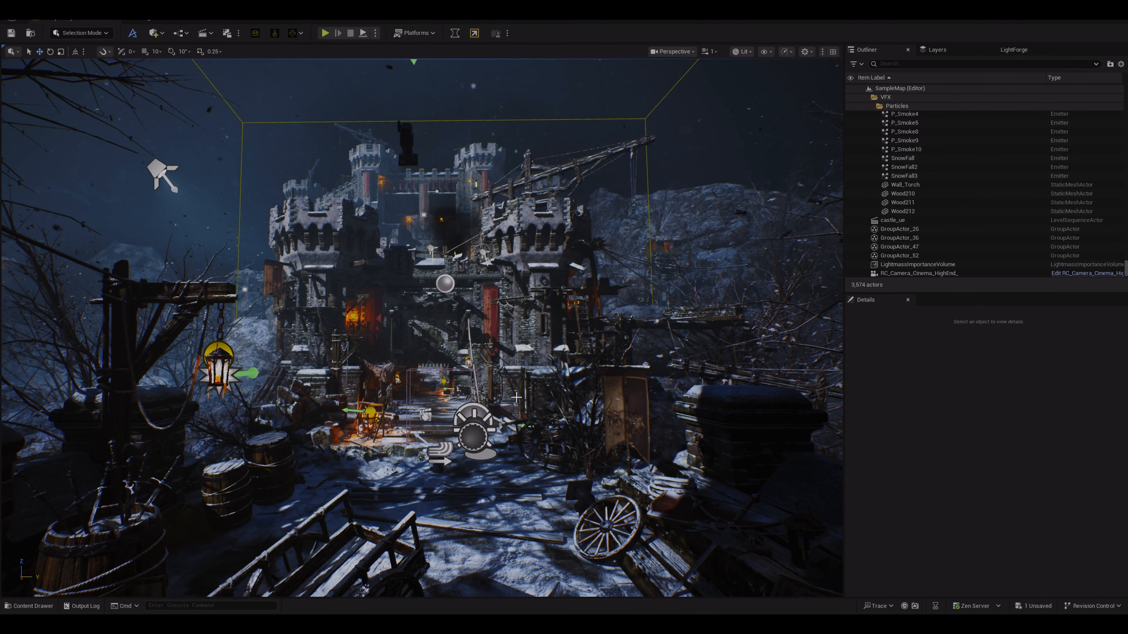
key("g")
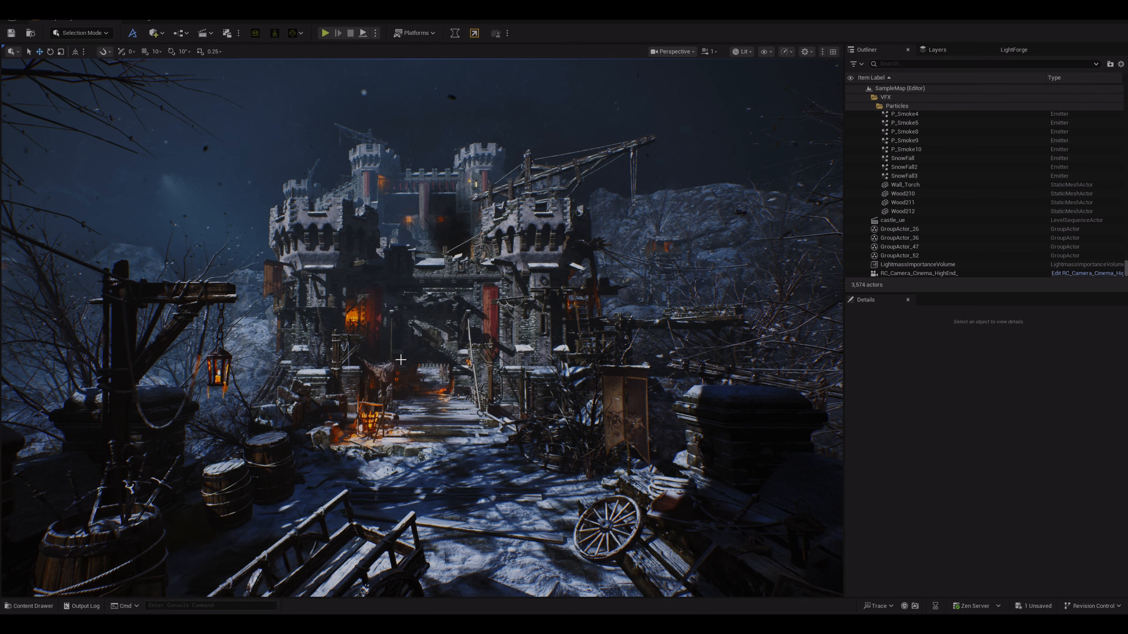
key("g")
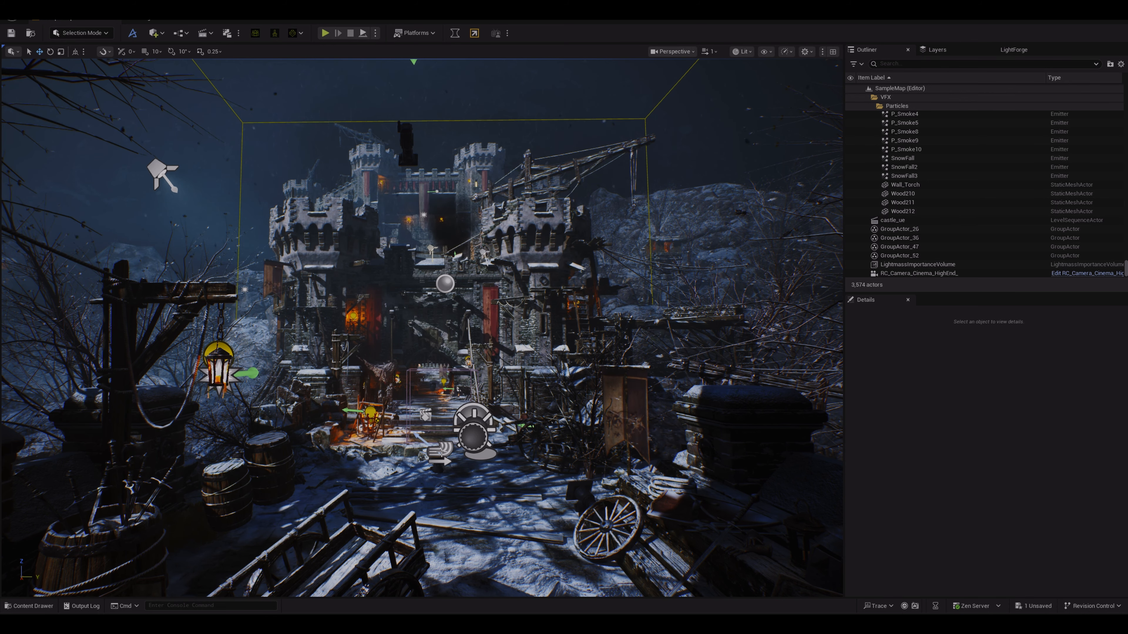
key("g")
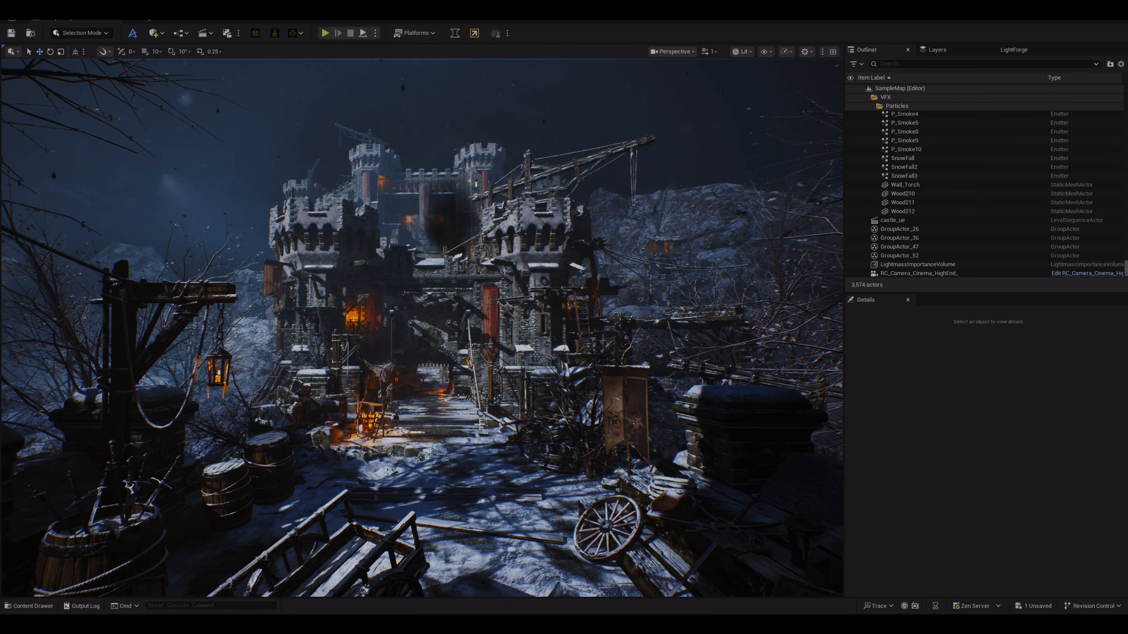
Fly around the snowy castle scene to examine the courtyard, gate, towers and surrounding mountains from ground level and from above.
right_click_drag(460, 445, 440, 454)
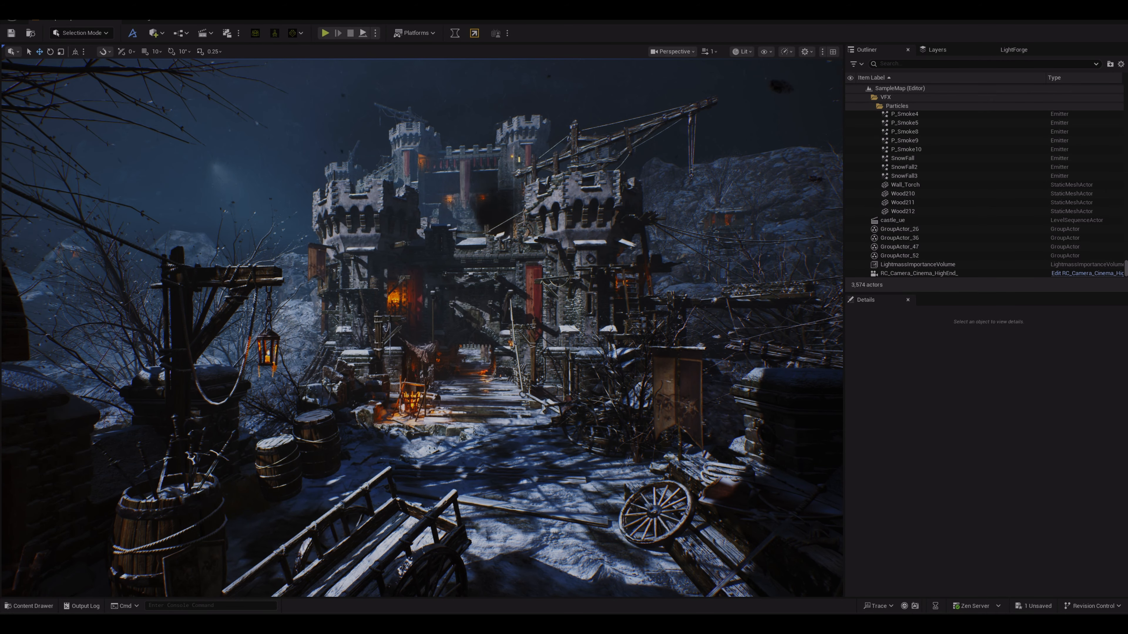
key("w")
key("s")
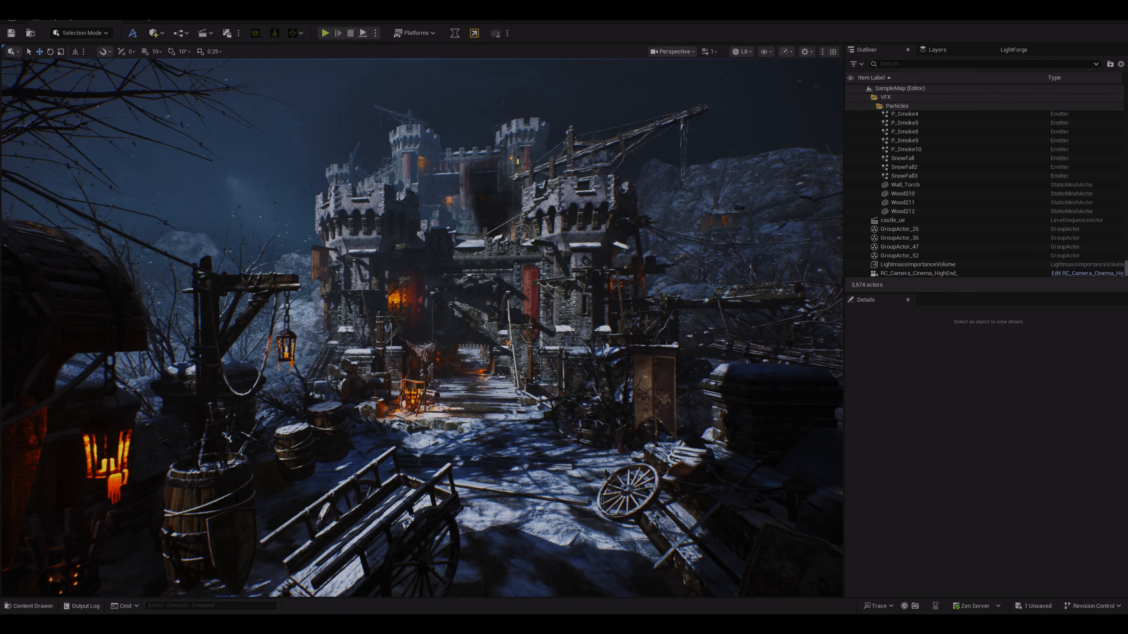
key("a")
key("d")
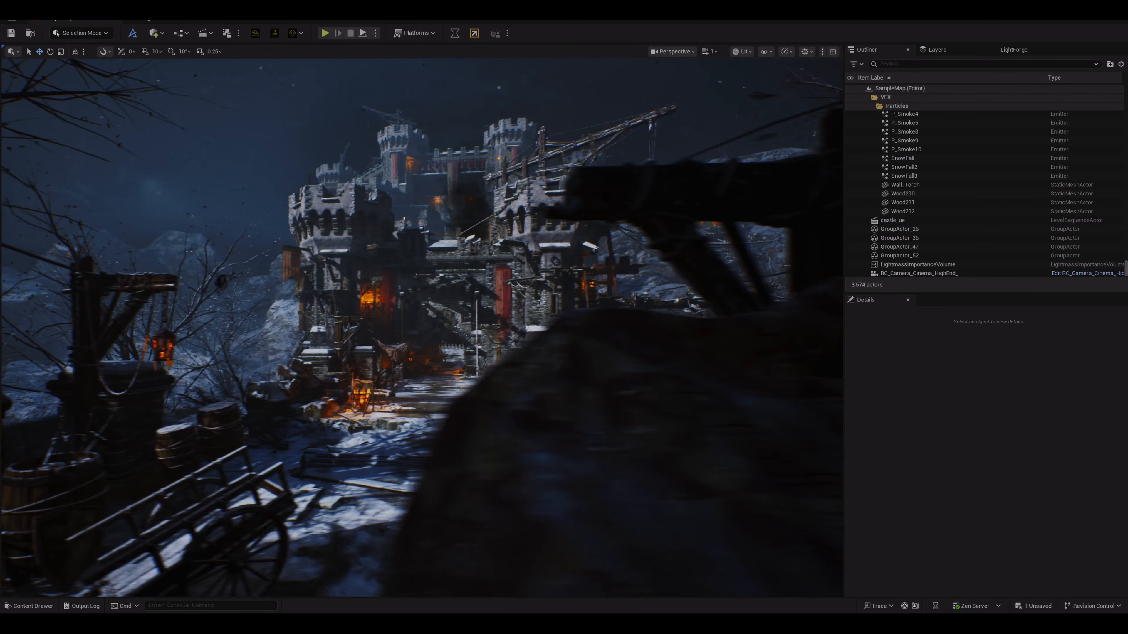
key("a")
key("d")
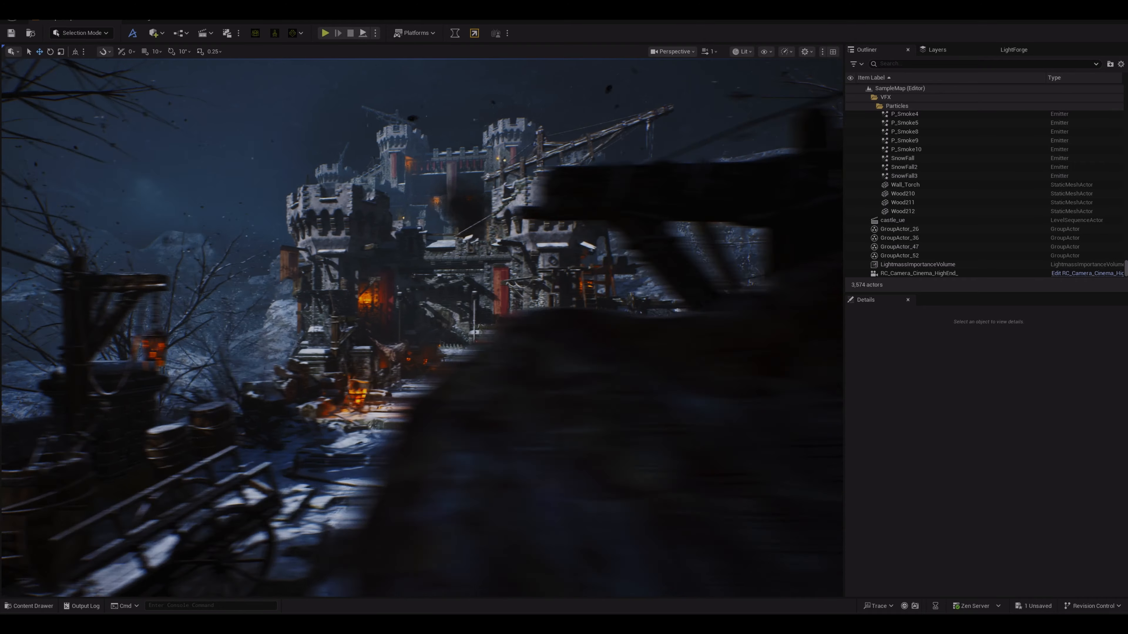
key("a")
right_click_drag(421, 328, 422, 449)
key("e")
key("e")
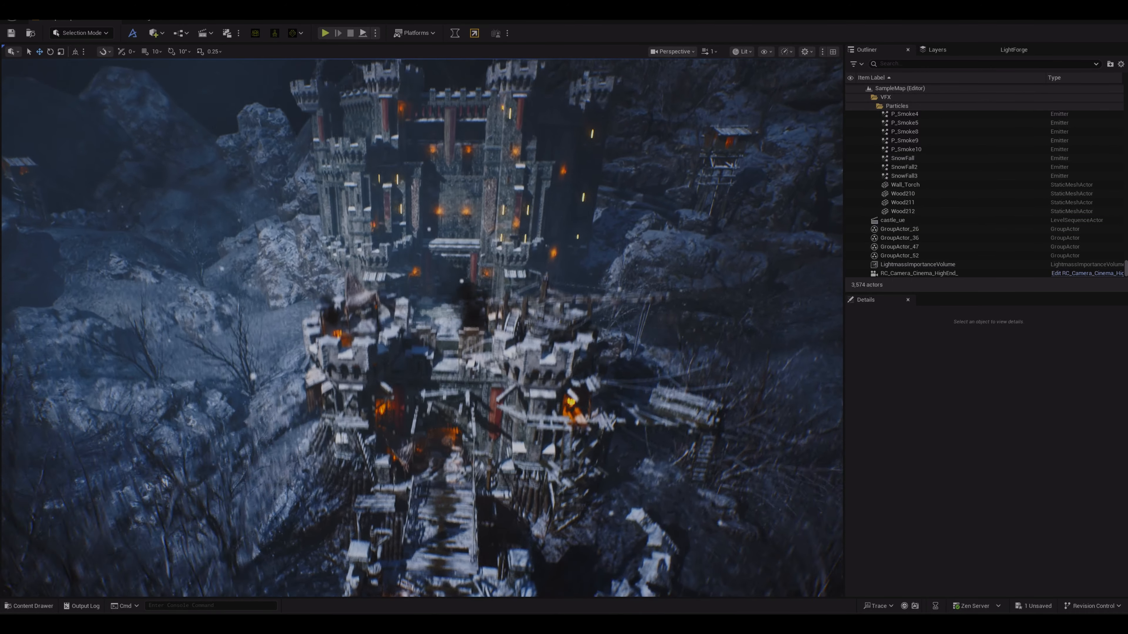
key("e")
right_click_drag(422, 327, 422, 363)
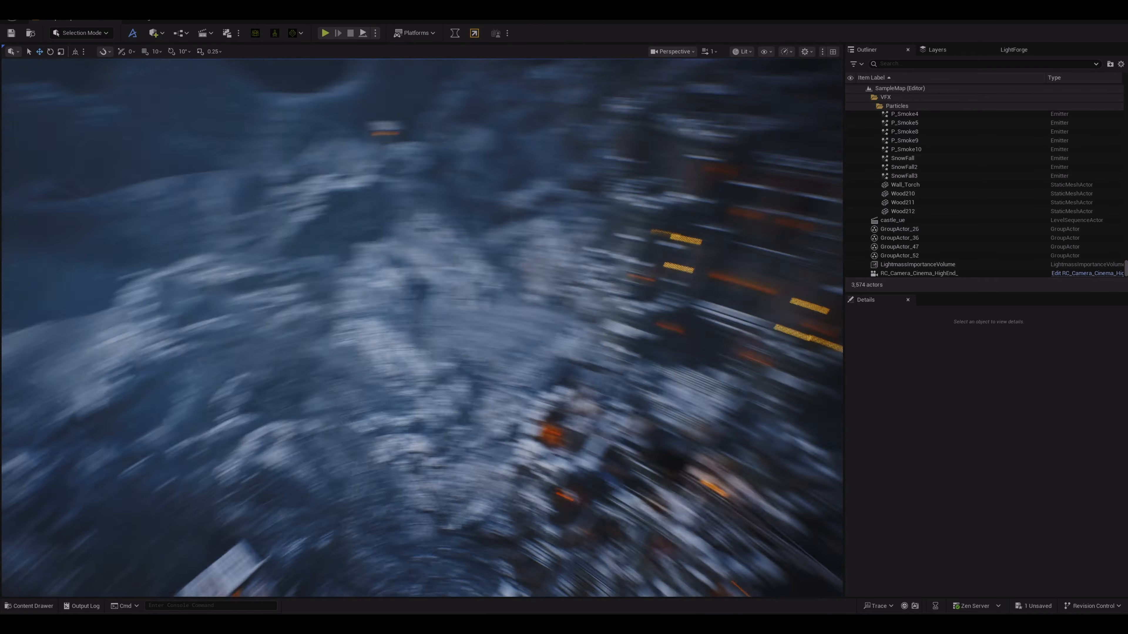
right_click_drag(422, 328, 511, 249)
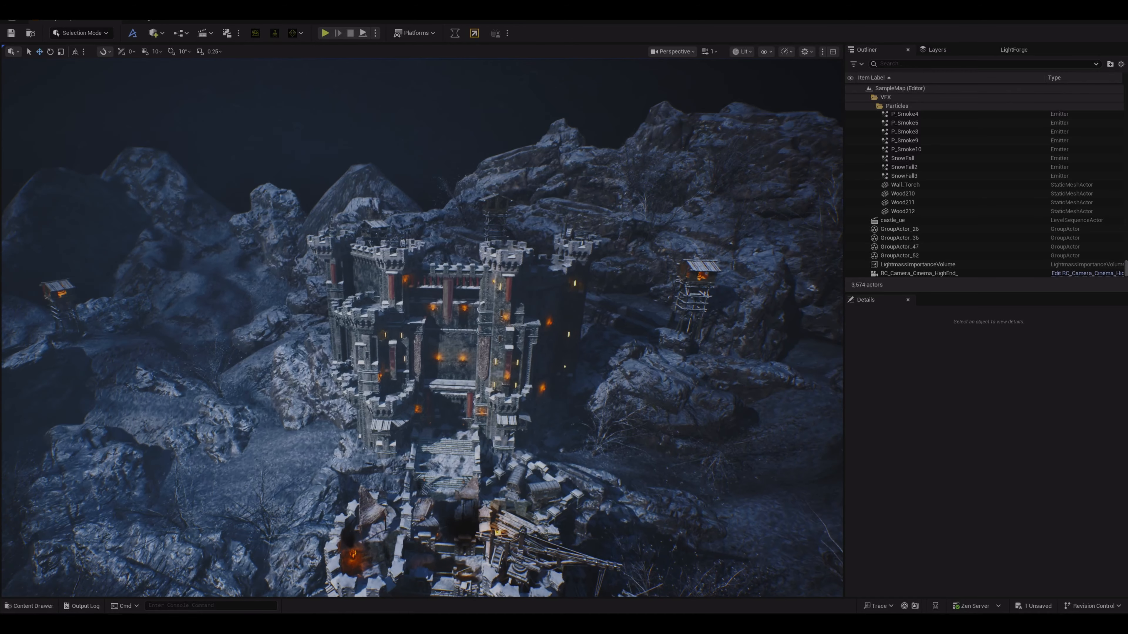
right_click_drag(422, 328, 413, 367)
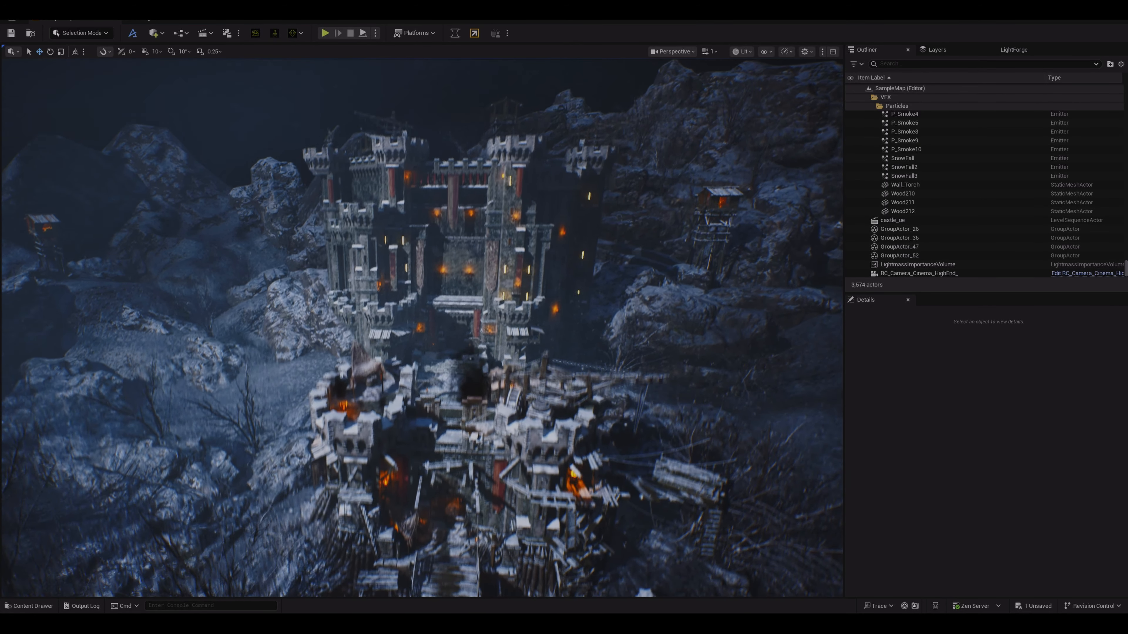
right_click_drag(422, 328, 427, 298)
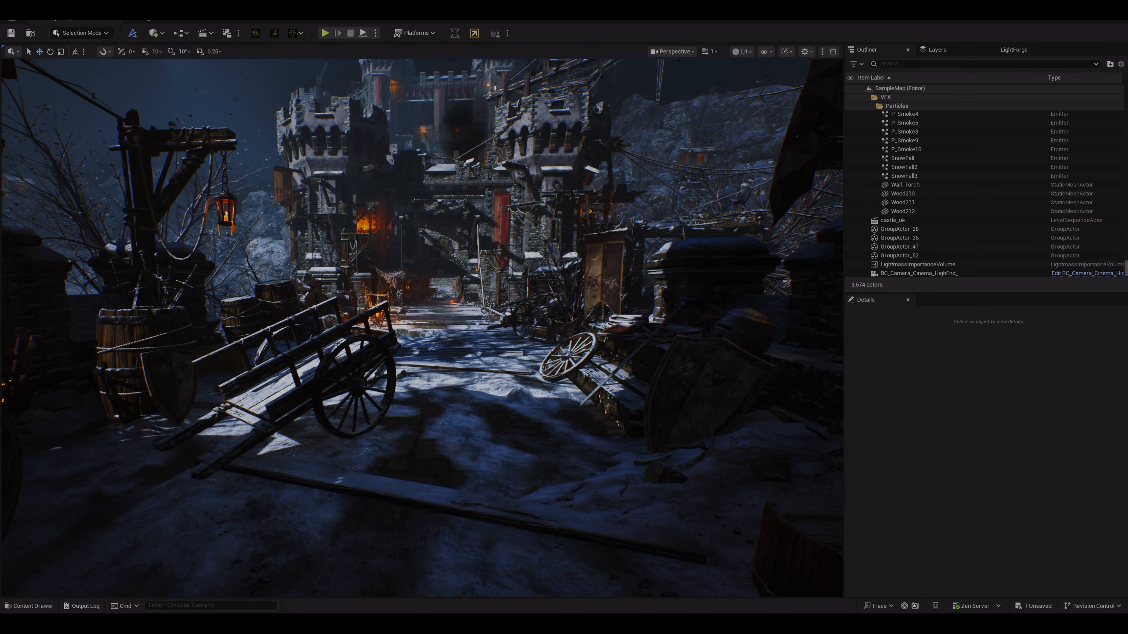
key("a")
key("d")
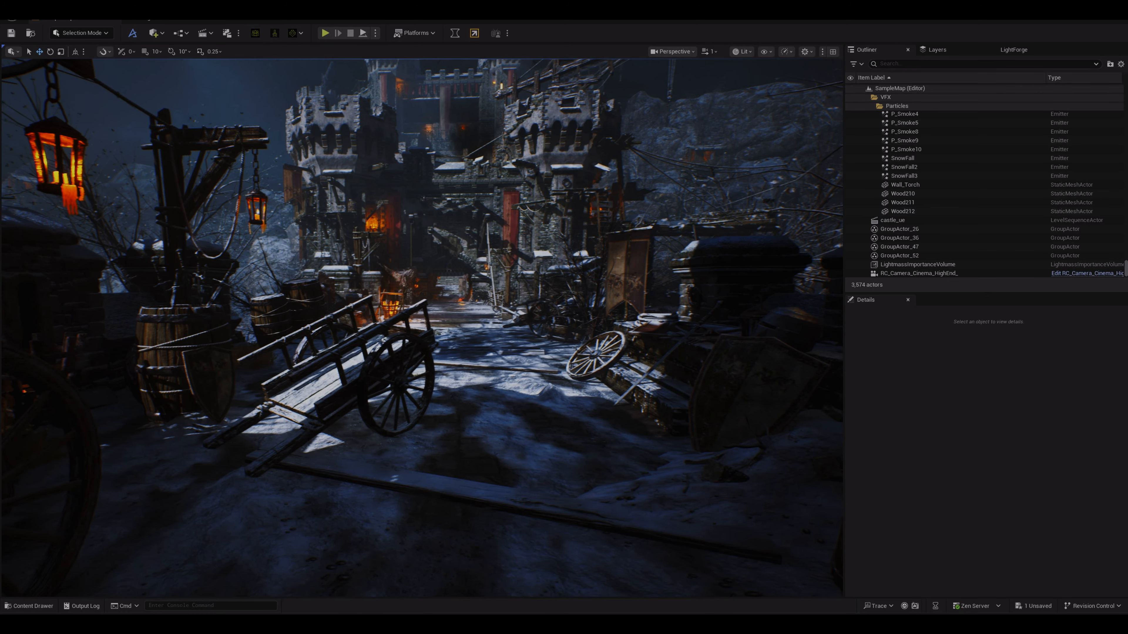
key("a")
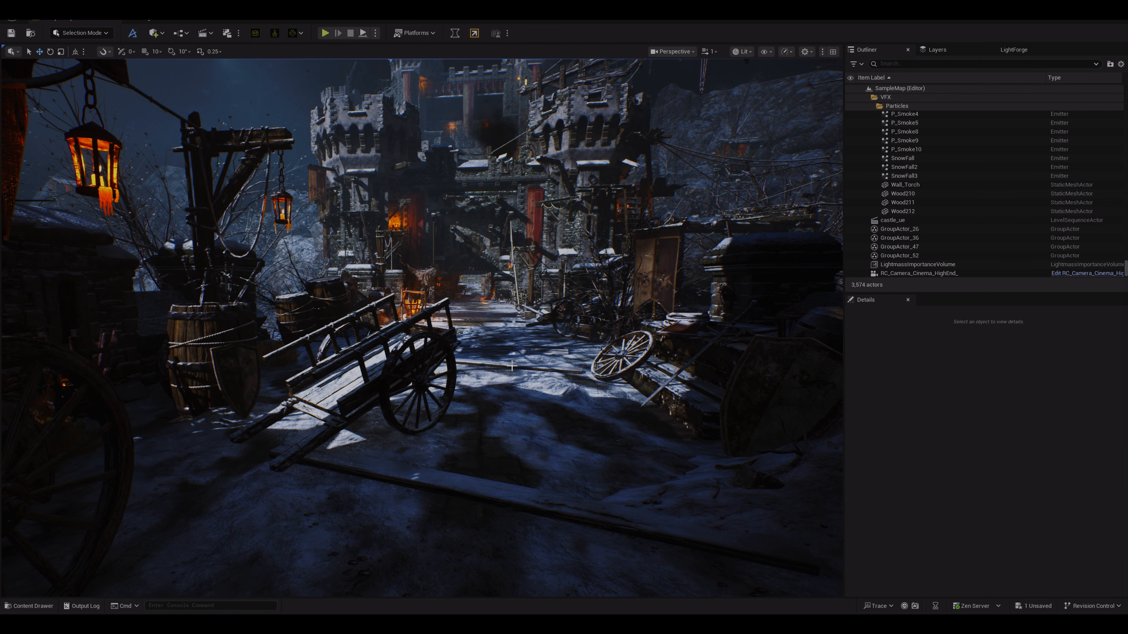
Create a folder named tUTORIAL directly under the project's Content folder and open it.
left_click(37, 605)
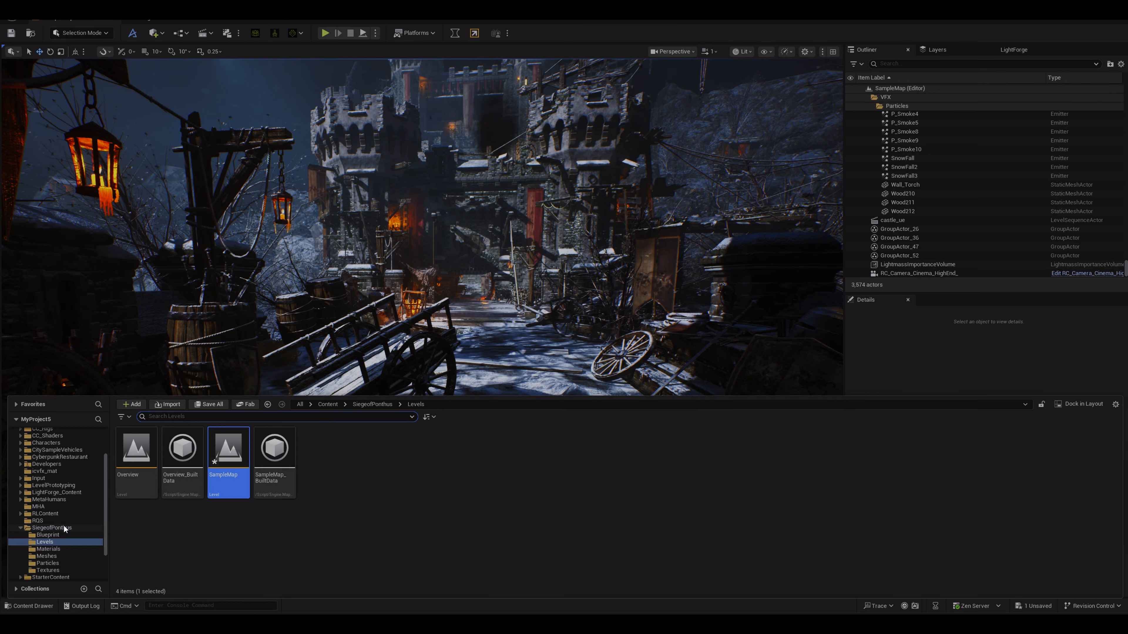
scroll(64, 527, "up", 3)
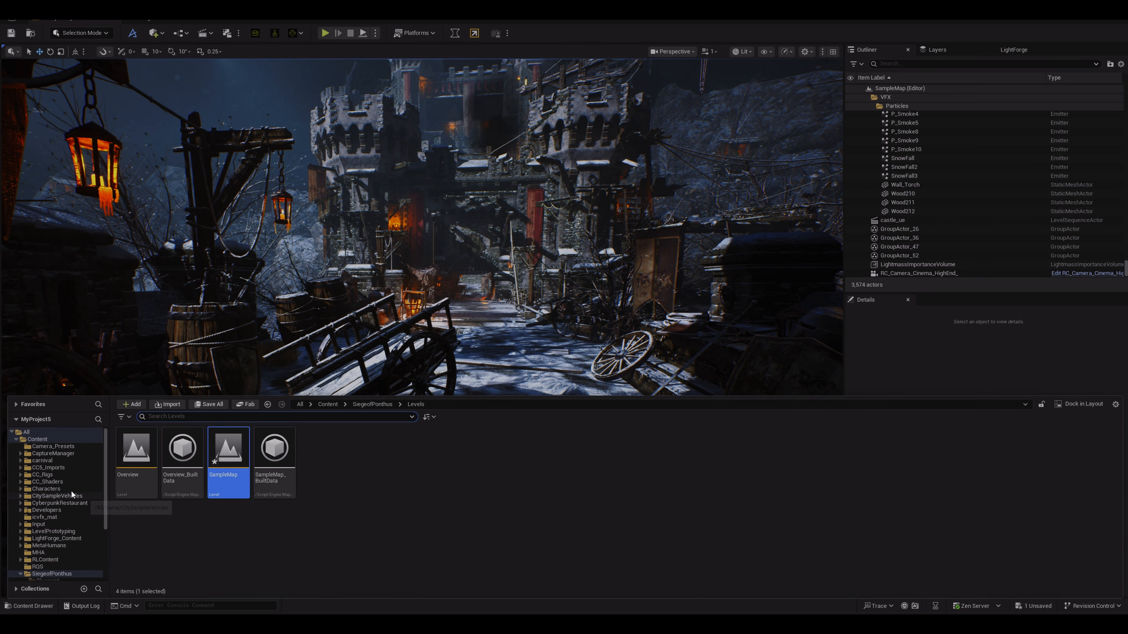
left_click(44, 439)
right_click(45, 443)
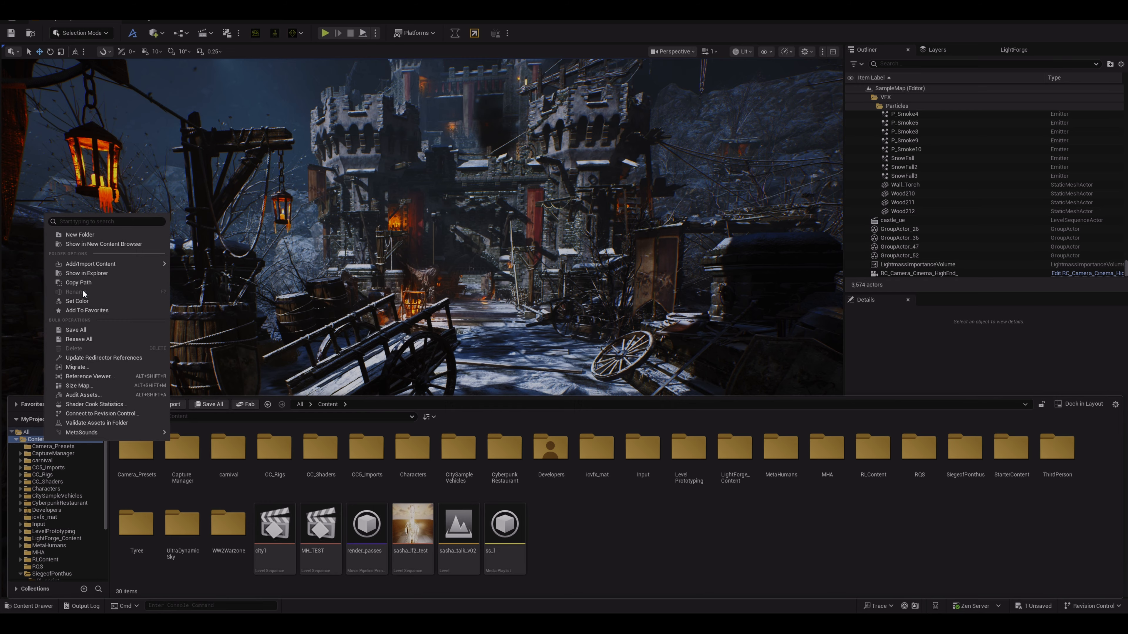
left_click(80, 234)
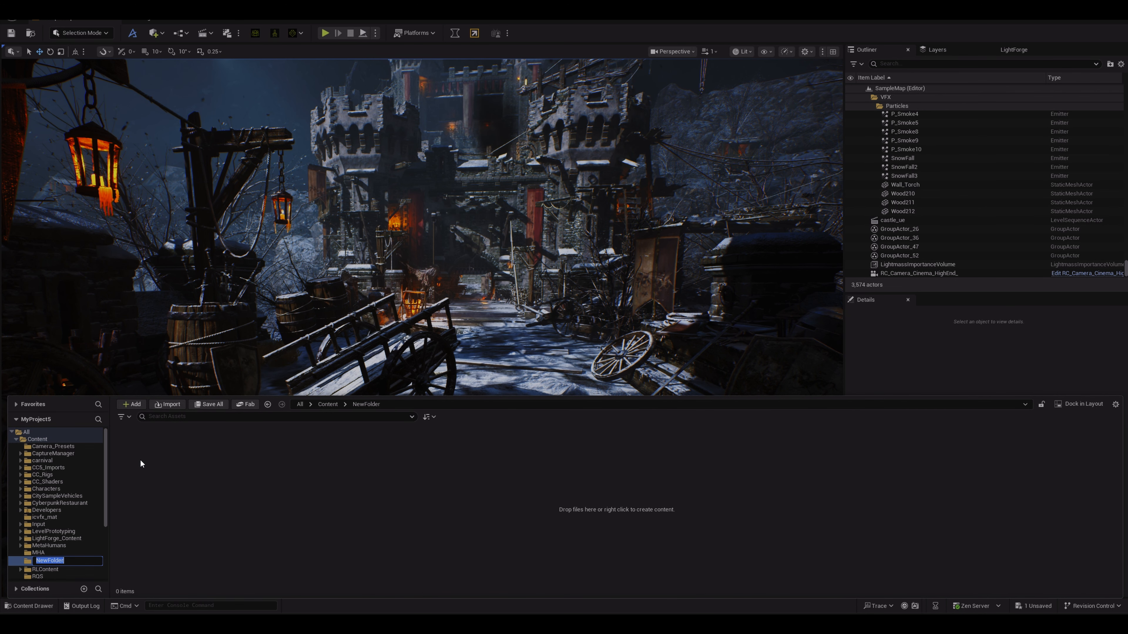
type("tUTOR")
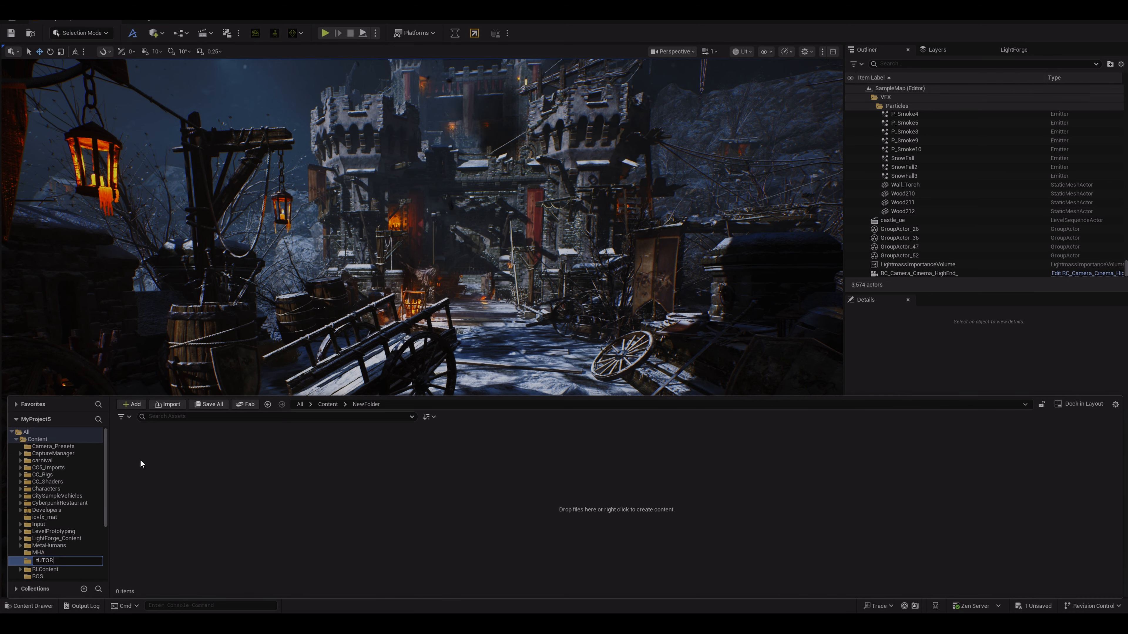
type("IAL")
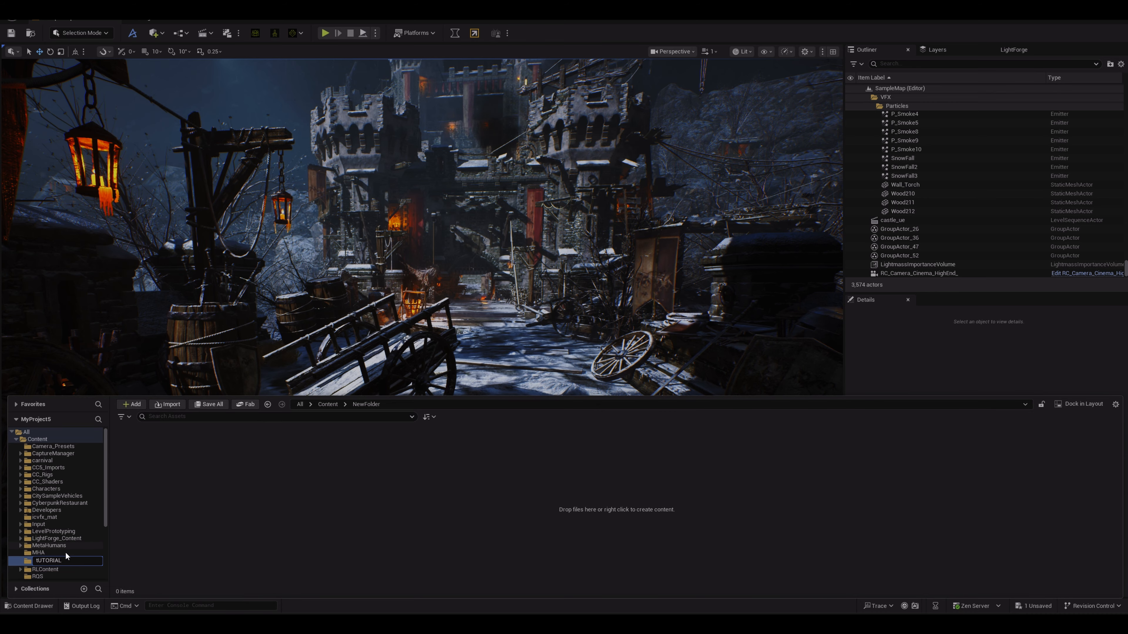
left_click(64, 555)
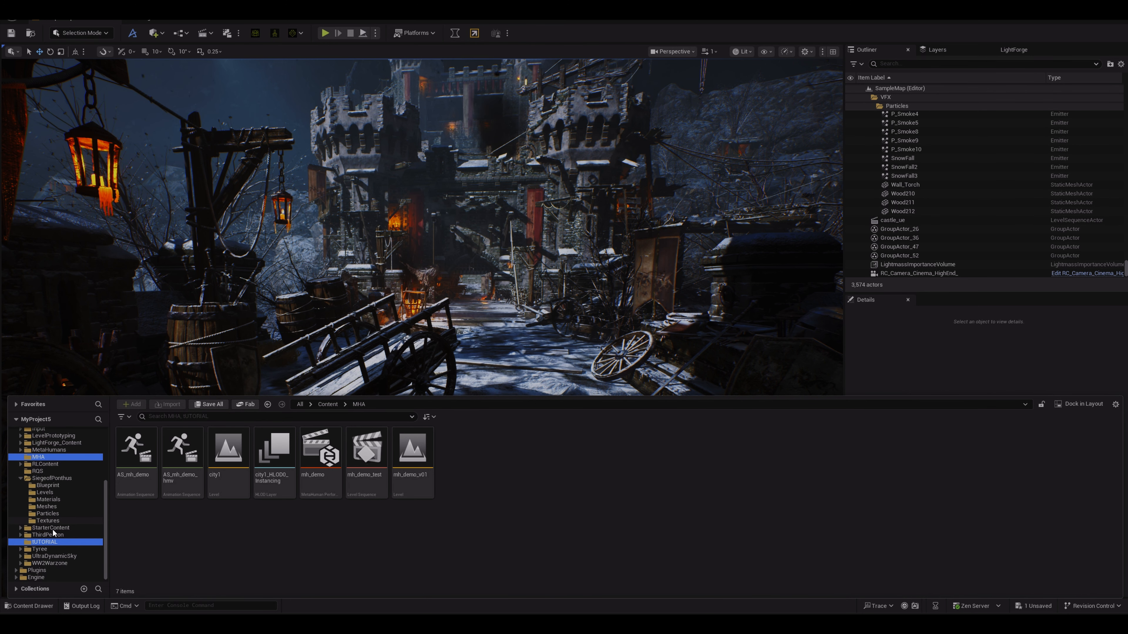
left_click(52, 542)
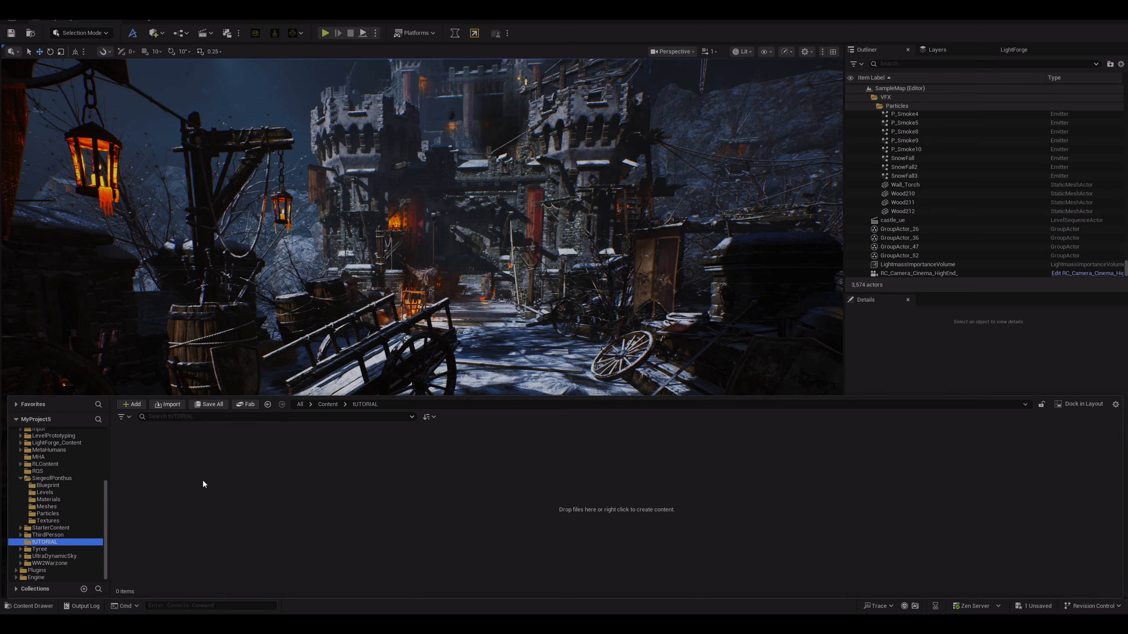
Create an Img Media Source asset named TUT in the tUTORIAL folder.
right_click(172, 473)
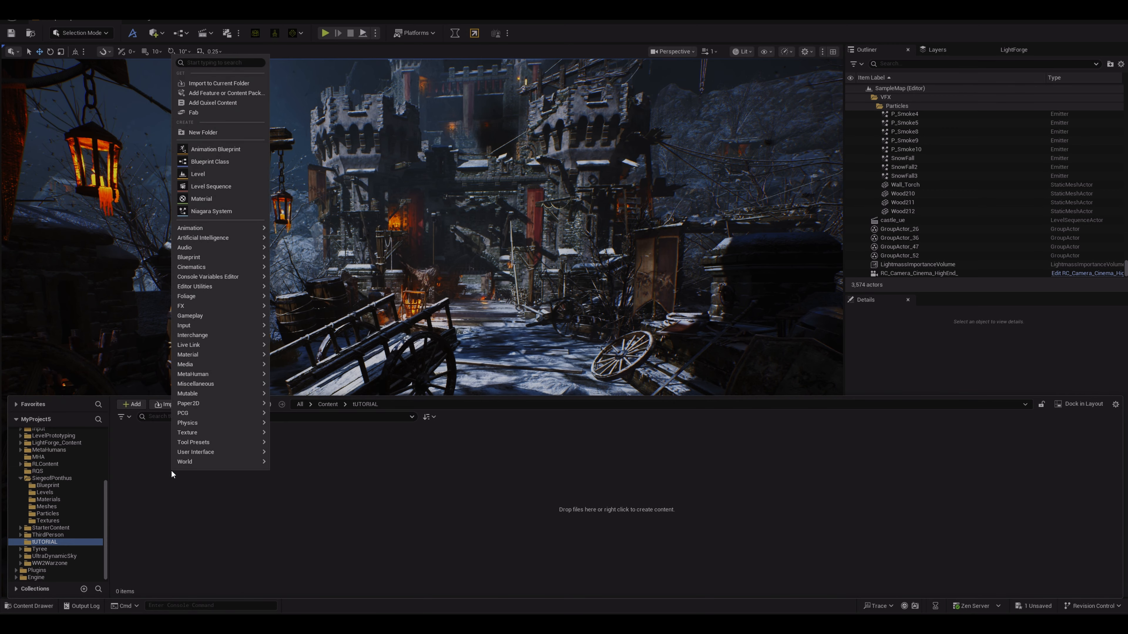
mouse_move(210, 365)
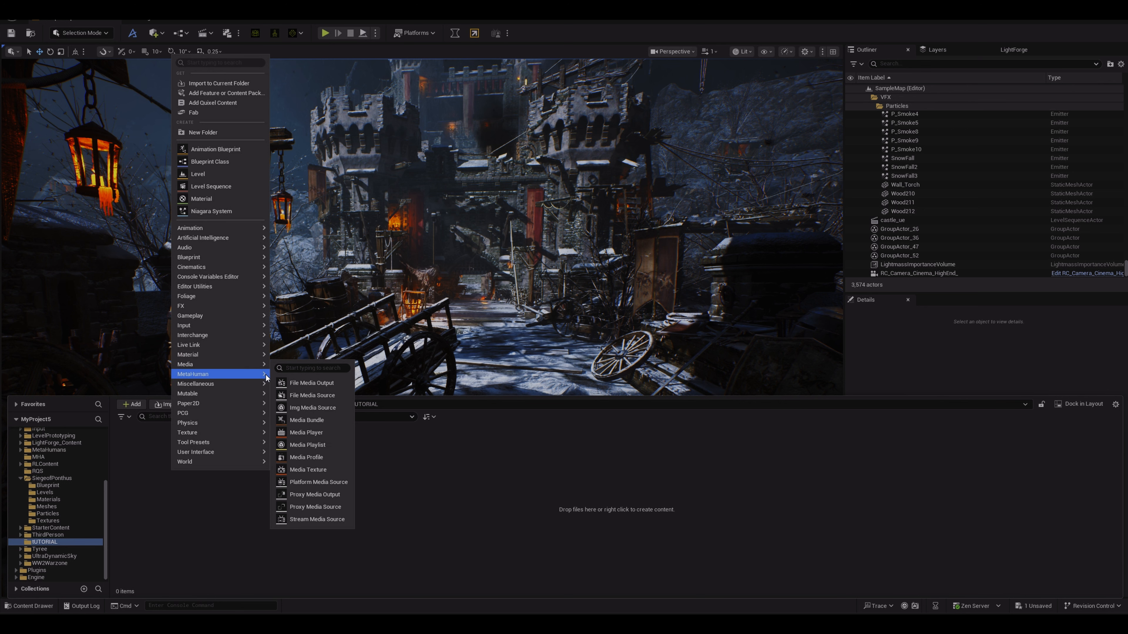
key("F2")
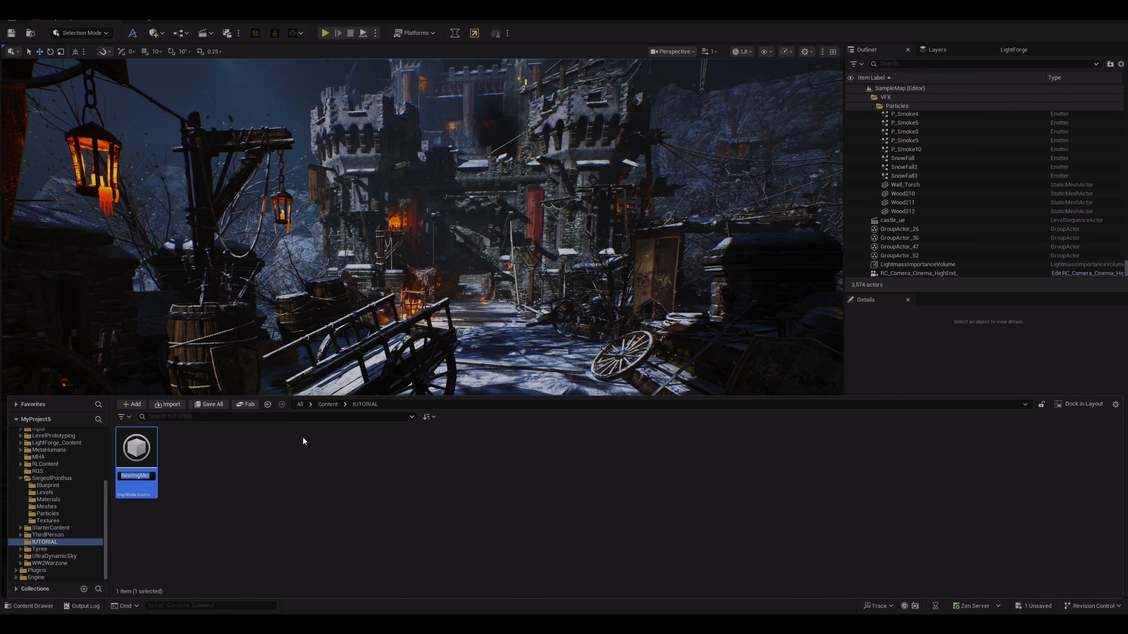
type("TUT")
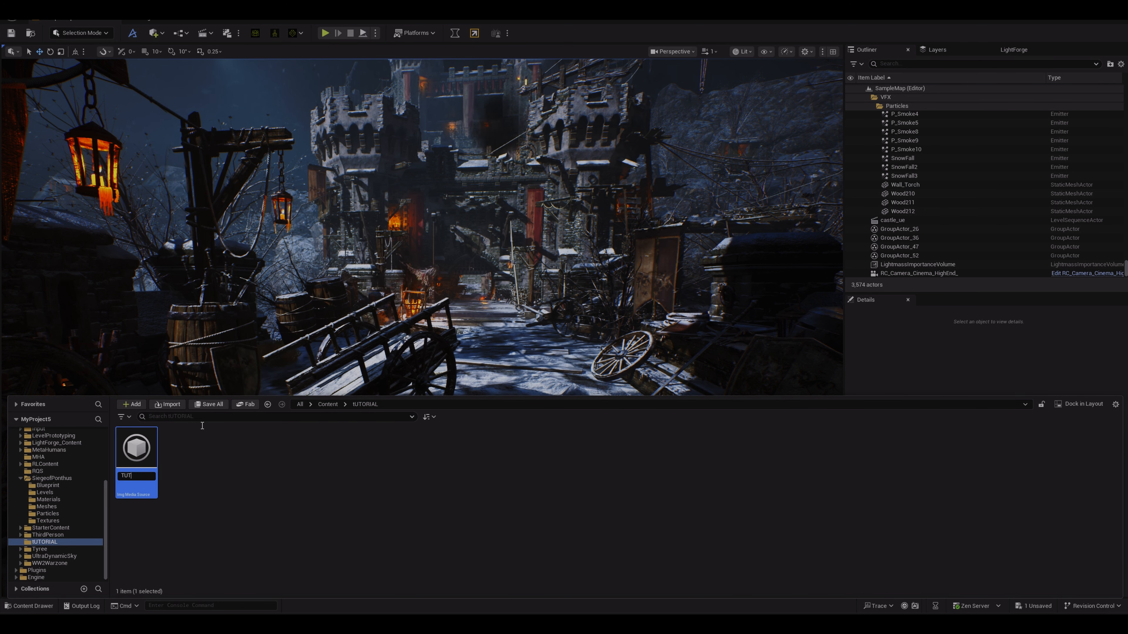
key("Return")
Create a Media Player named TUT_MP in the same folder, with a linked video output MediaTexture asset.
right_click(217, 459)
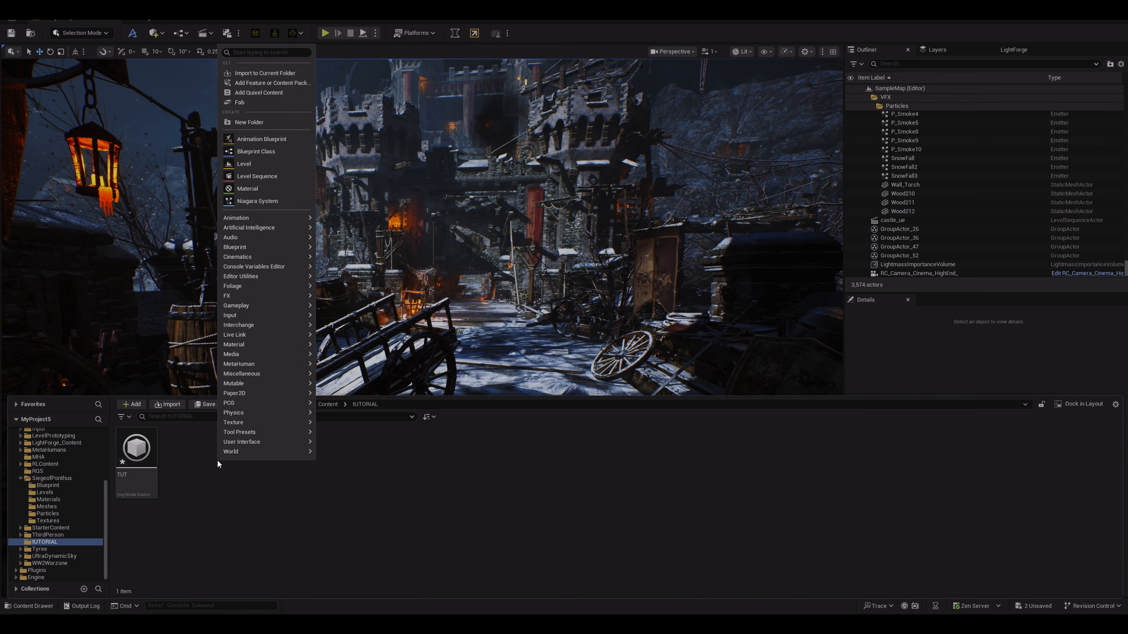
mouse_move(254, 365)
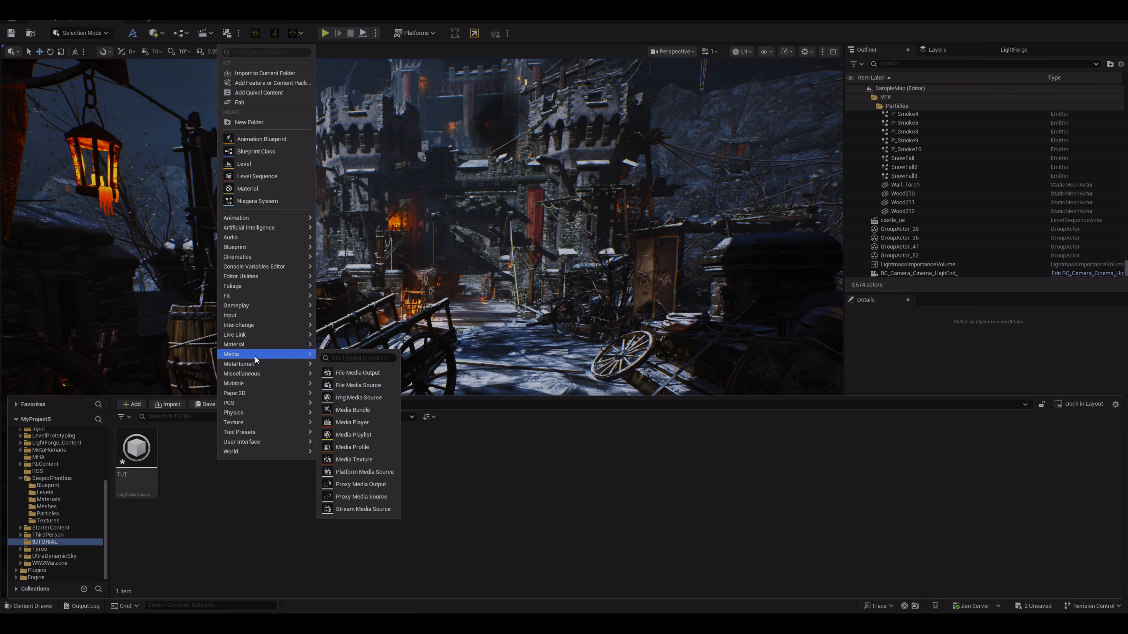
left_click(356, 421)
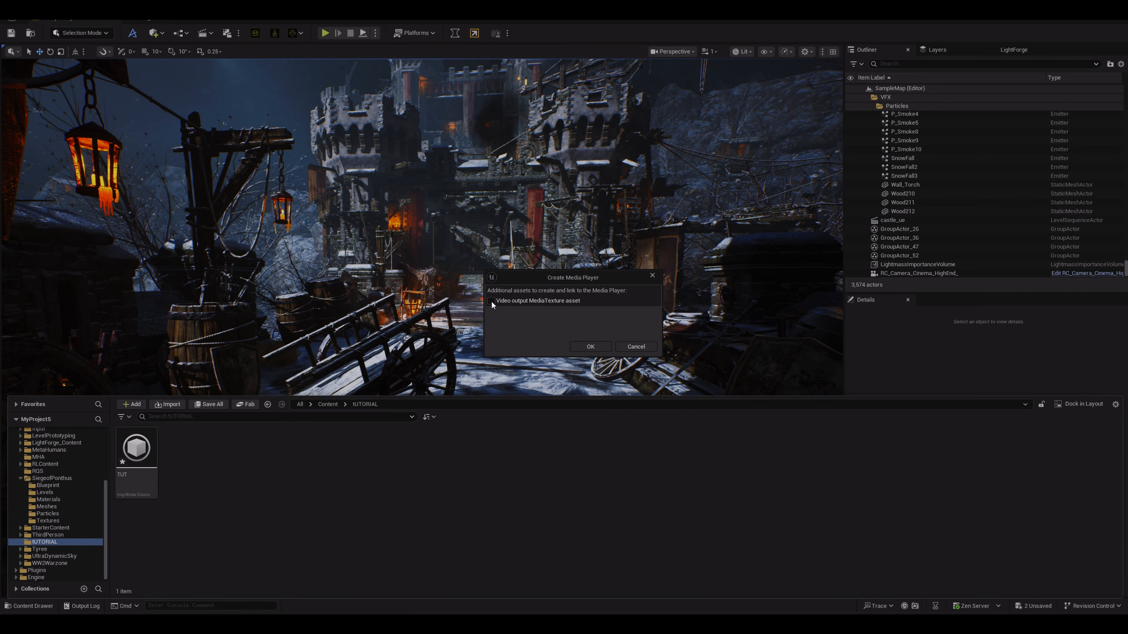
left_click(581, 347)
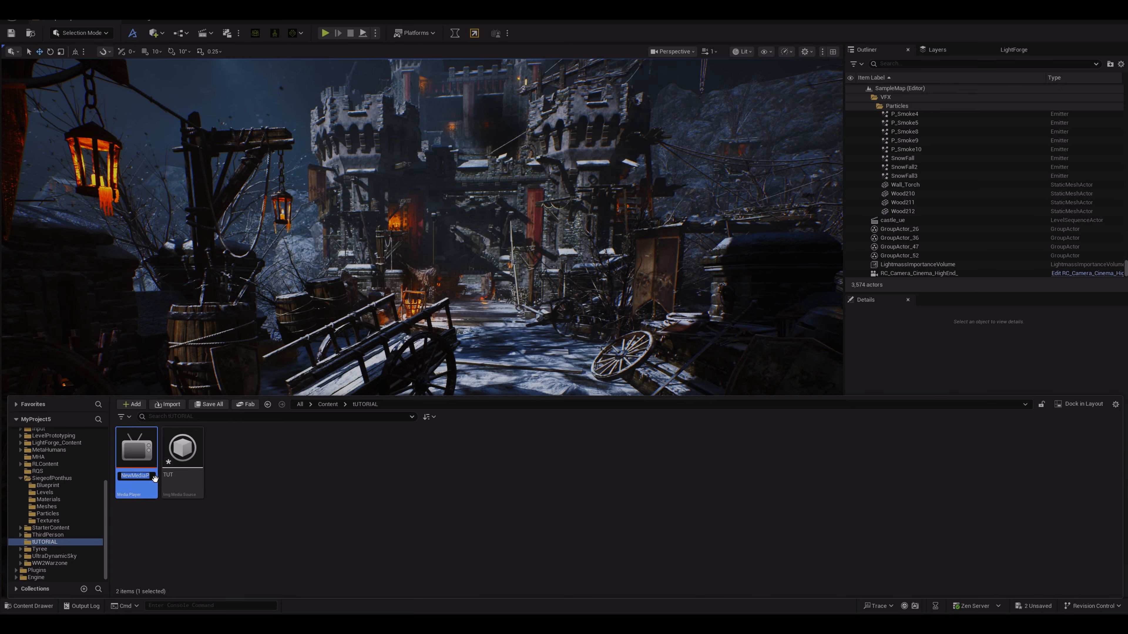
type("TUT")
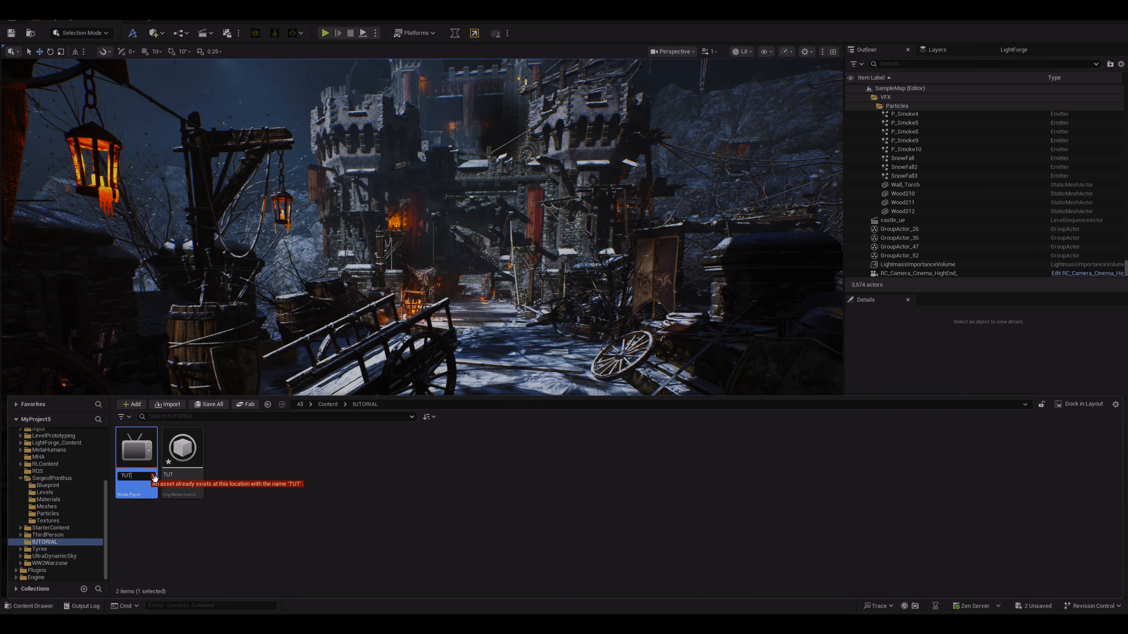
type("_MP")
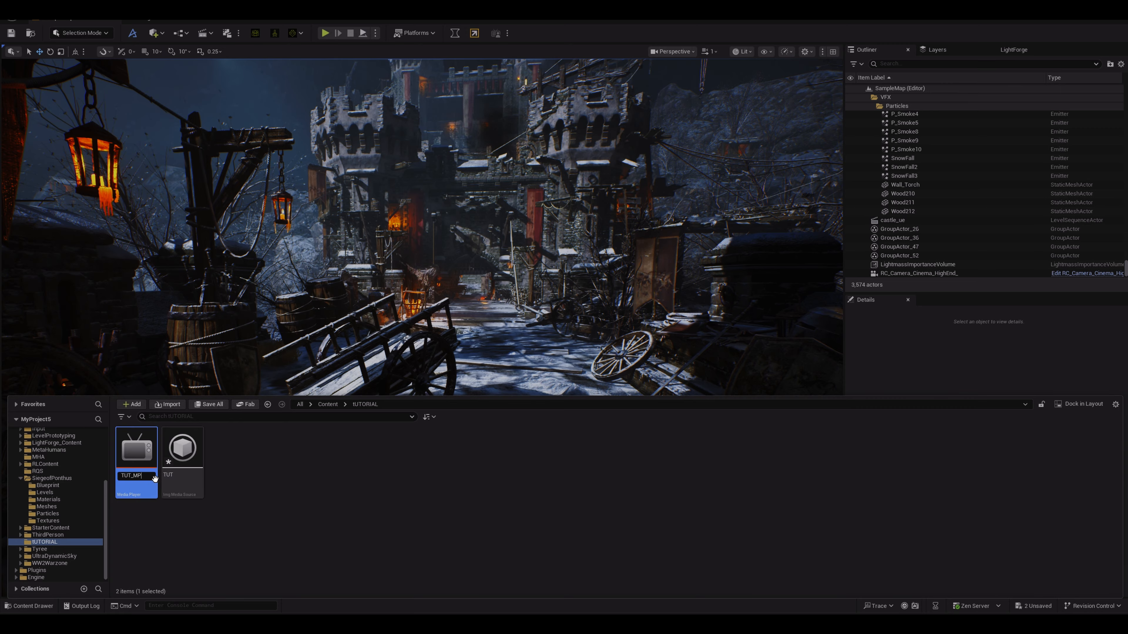
key("Return")
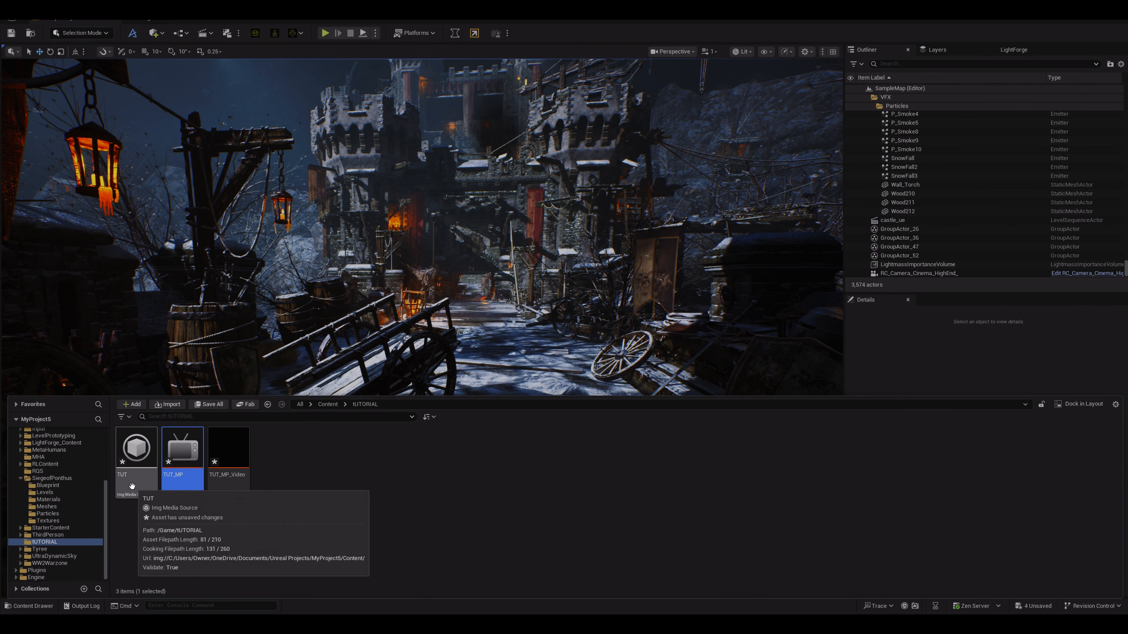
Open the TUT media source for editing and dock its editor in the main window beside the level.
double_click(133, 486)
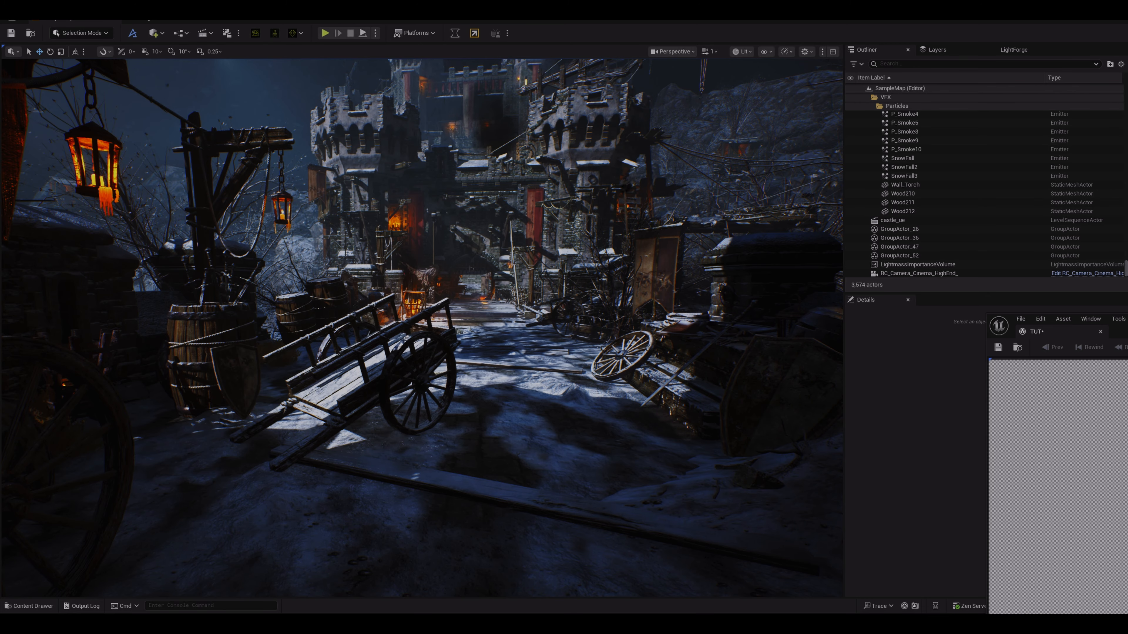
left_click_drag(1127, 331, 397, 57)
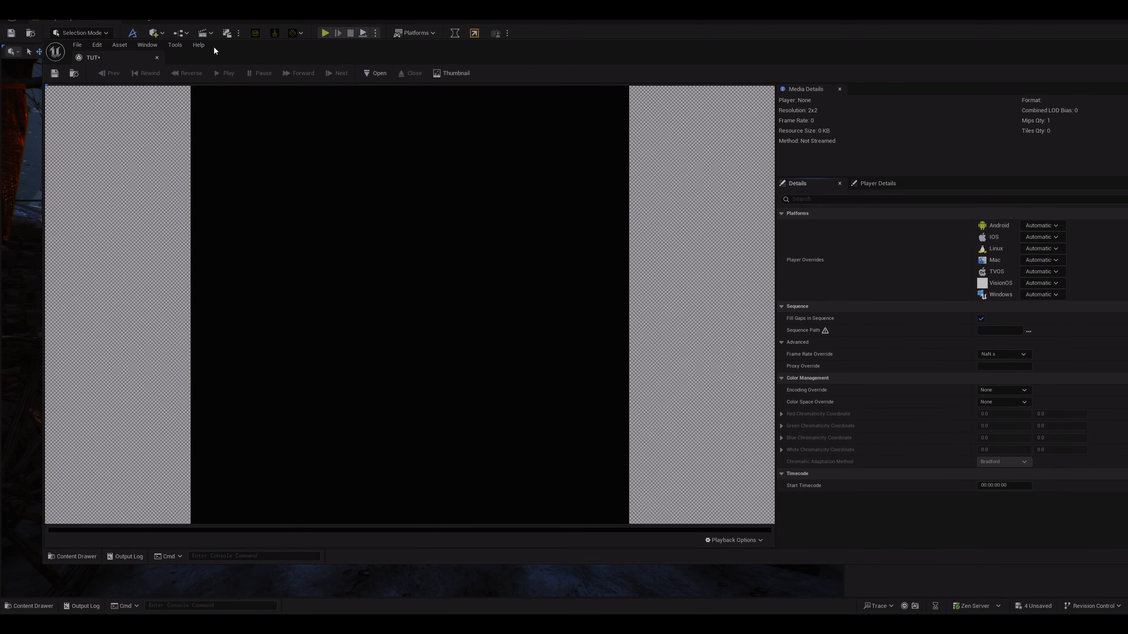
left_click_drag(106, 55, 182, 19)
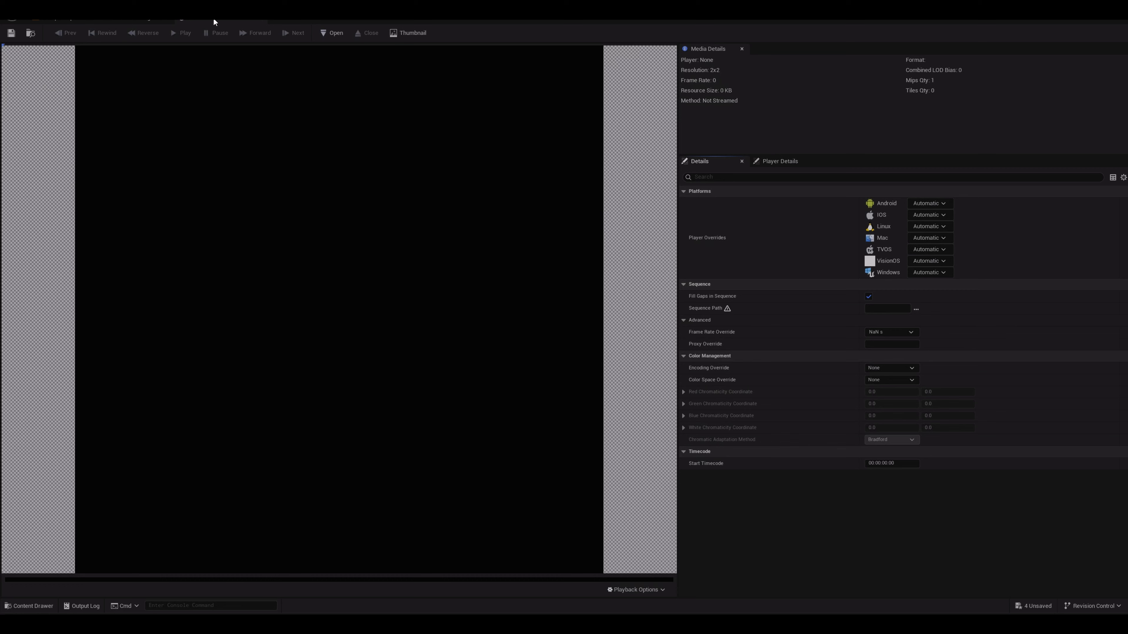
left_click(77, 17)
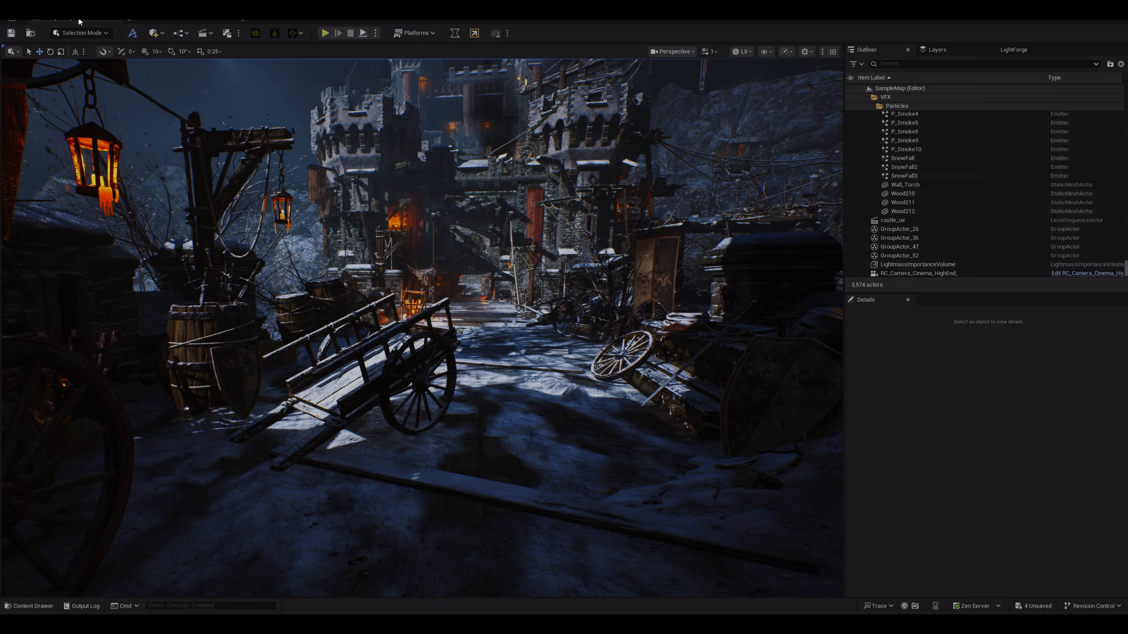
left_click(163, 17)
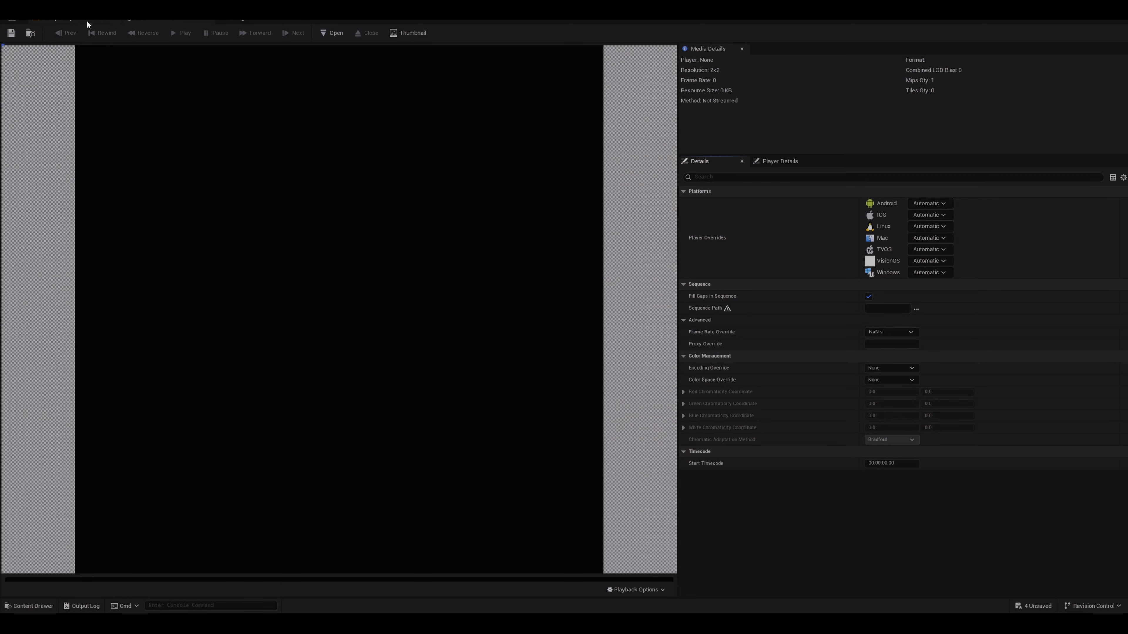
left_click(86, 17)
left_click(151, 22)
Set the media source's sequence path using SNOW_KEYED_PNG00086400 from the sNOW_KEYED_PNG folder inside snow.
left_click(917, 309)
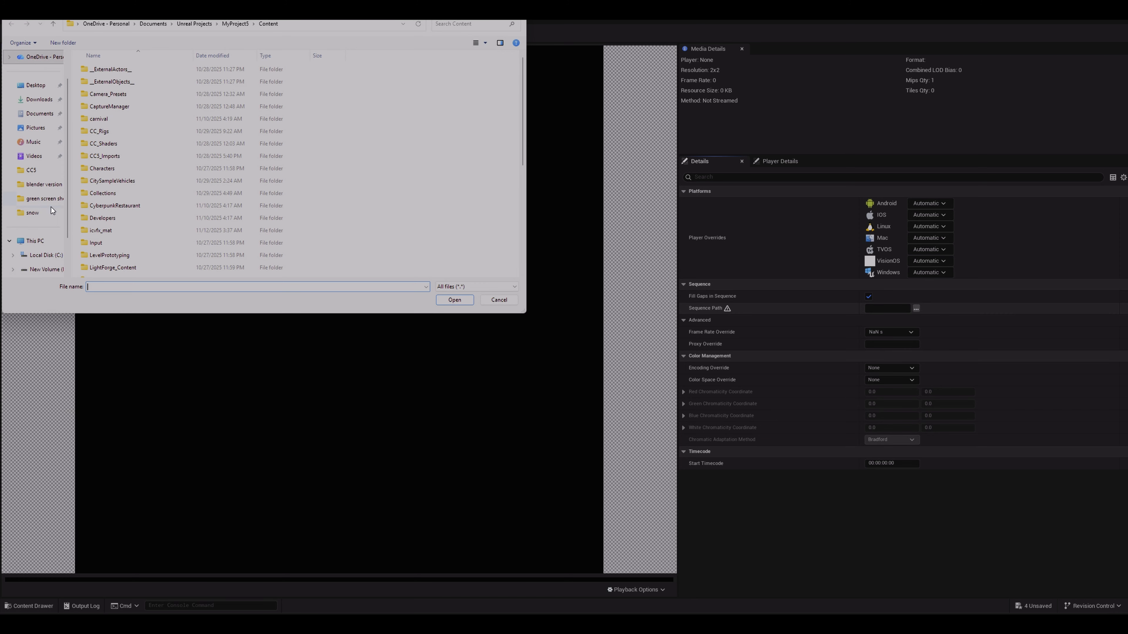
left_click(32, 213)
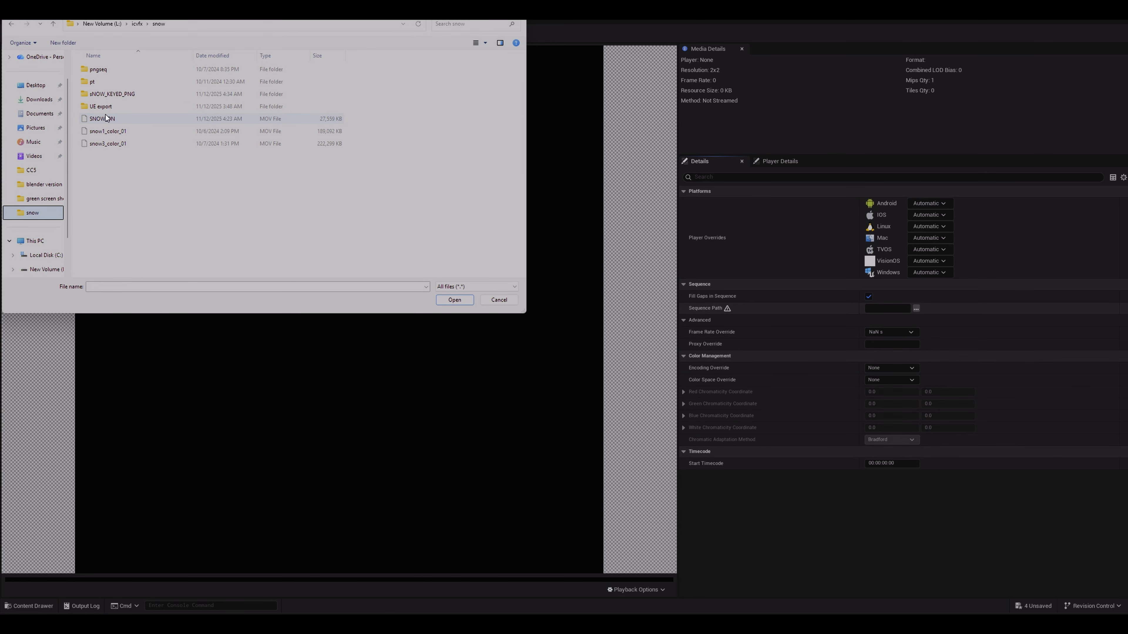
double_click(106, 93)
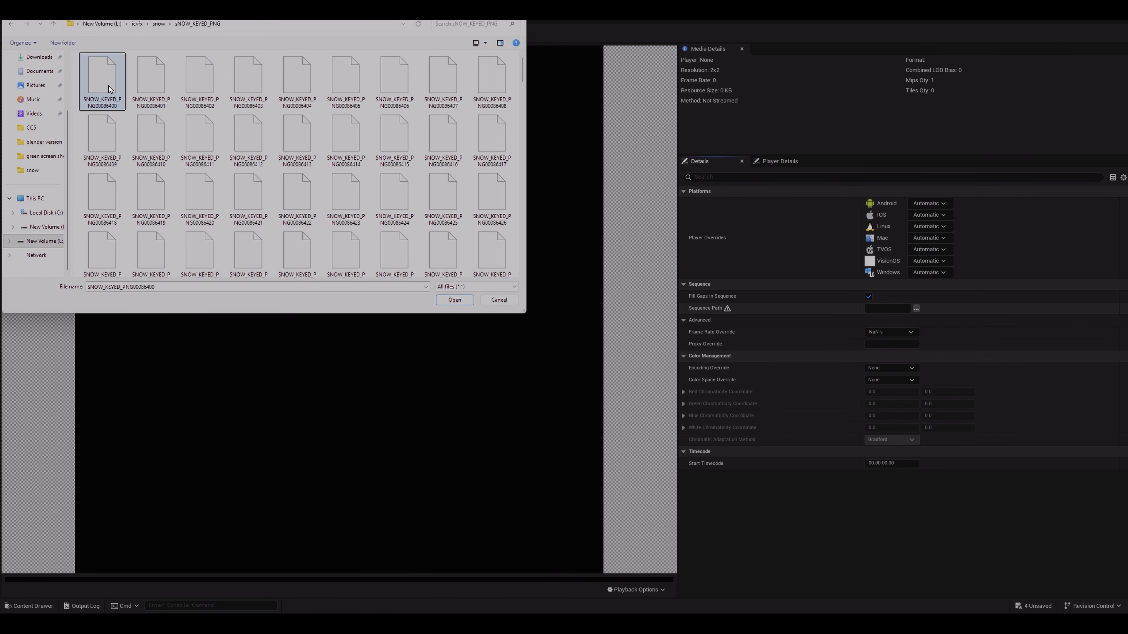
left_click(455, 301)
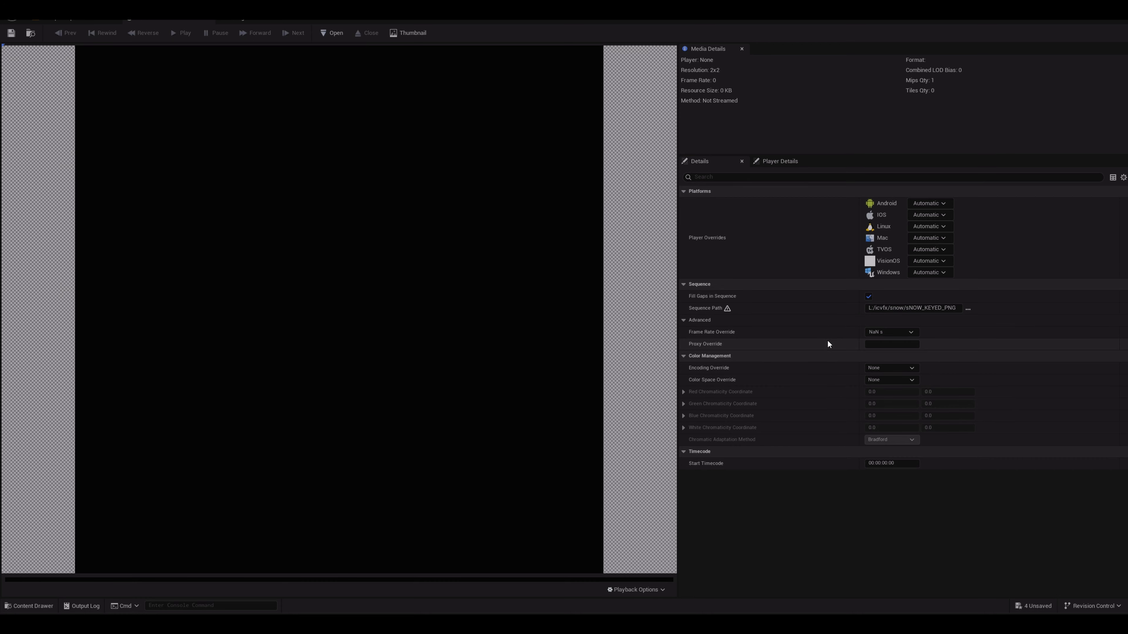
Set the media source's Frame Rate Override to 24 fps (film) and save the asset.
left_click(894, 331)
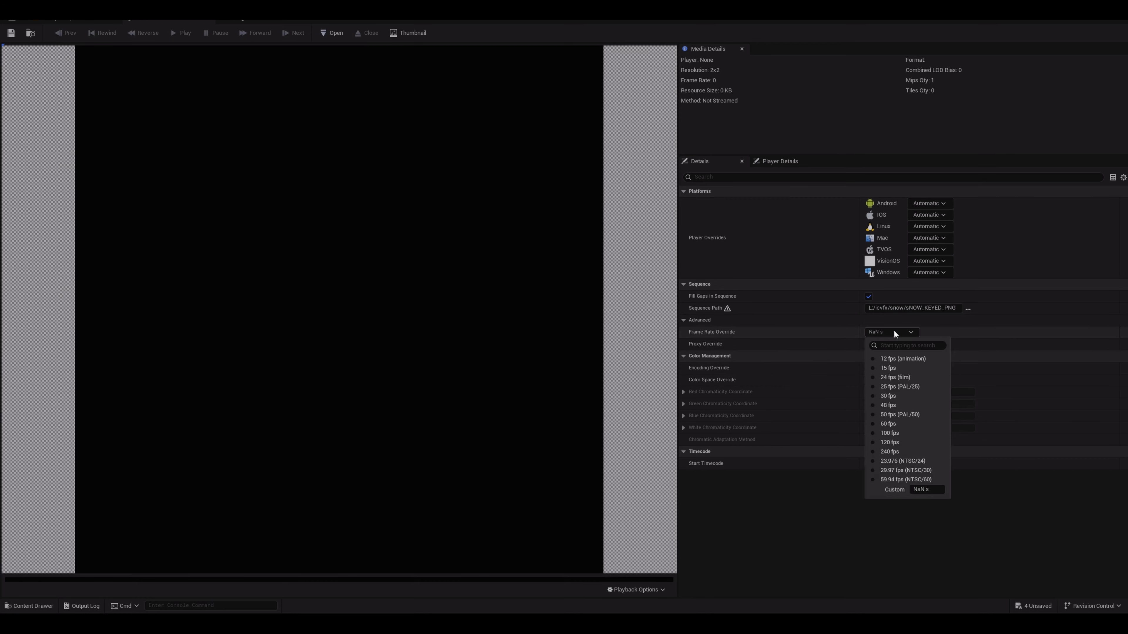
left_click(891, 378)
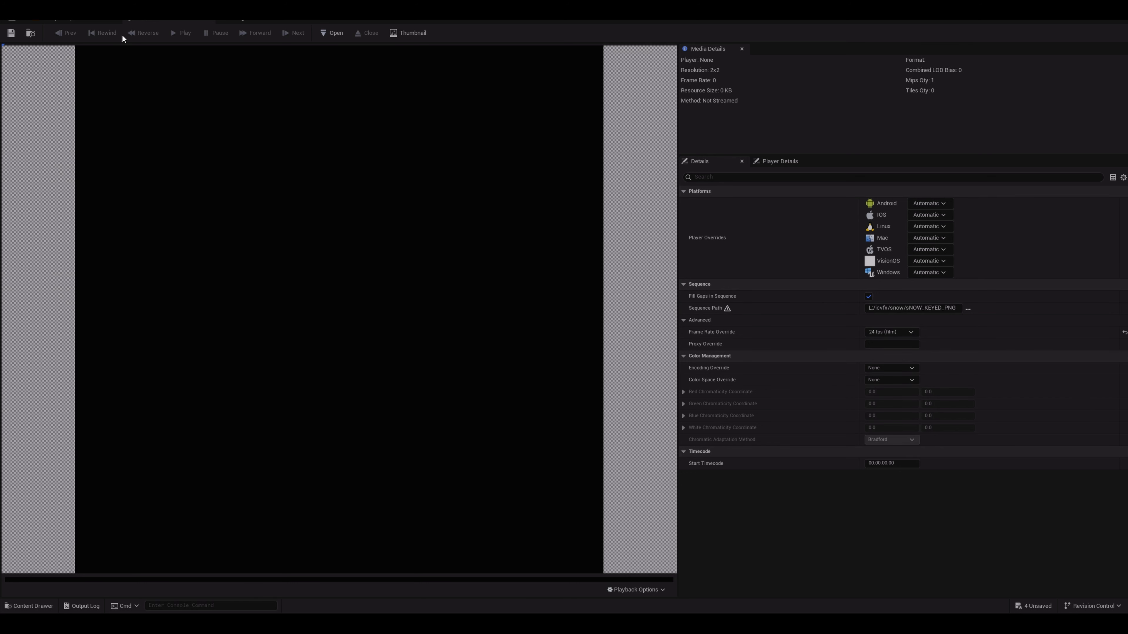
left_click(11, 33)
Open the TUT_MP media player from the tUTORIAL folder and load the TUT media source into it for playback.
left_click(93, 20)
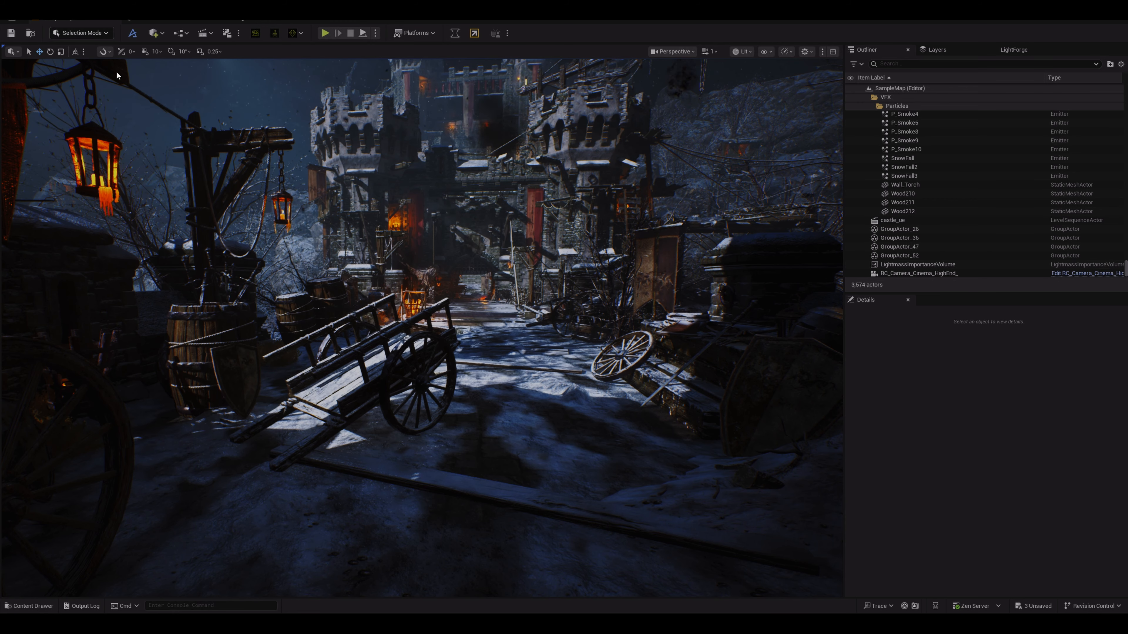
left_click(40, 606)
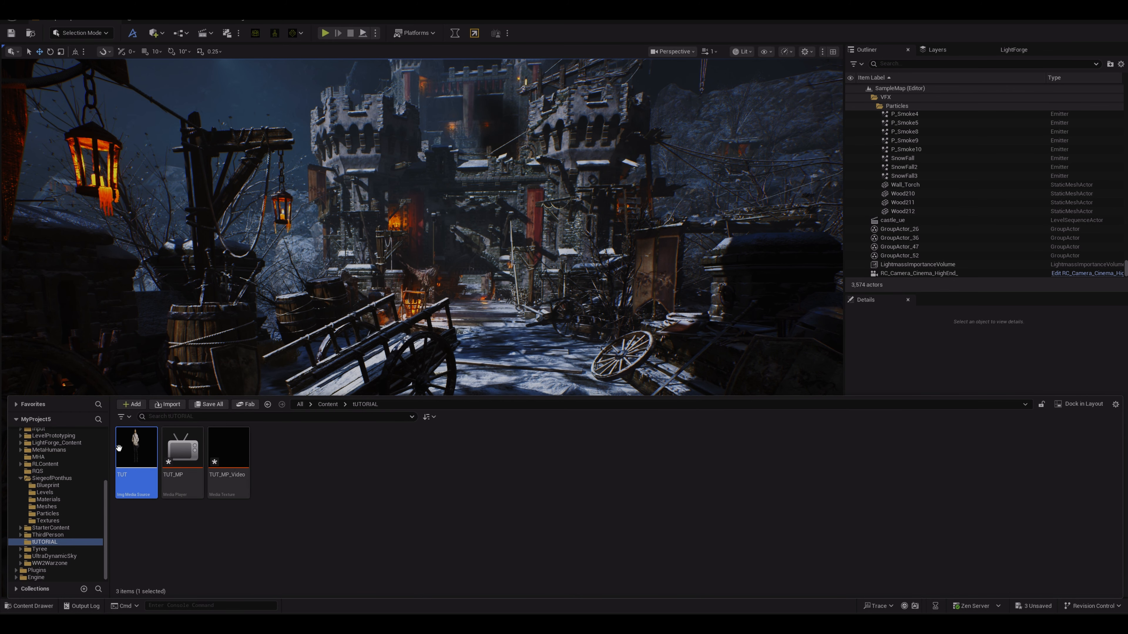
mouse_move(136, 462)
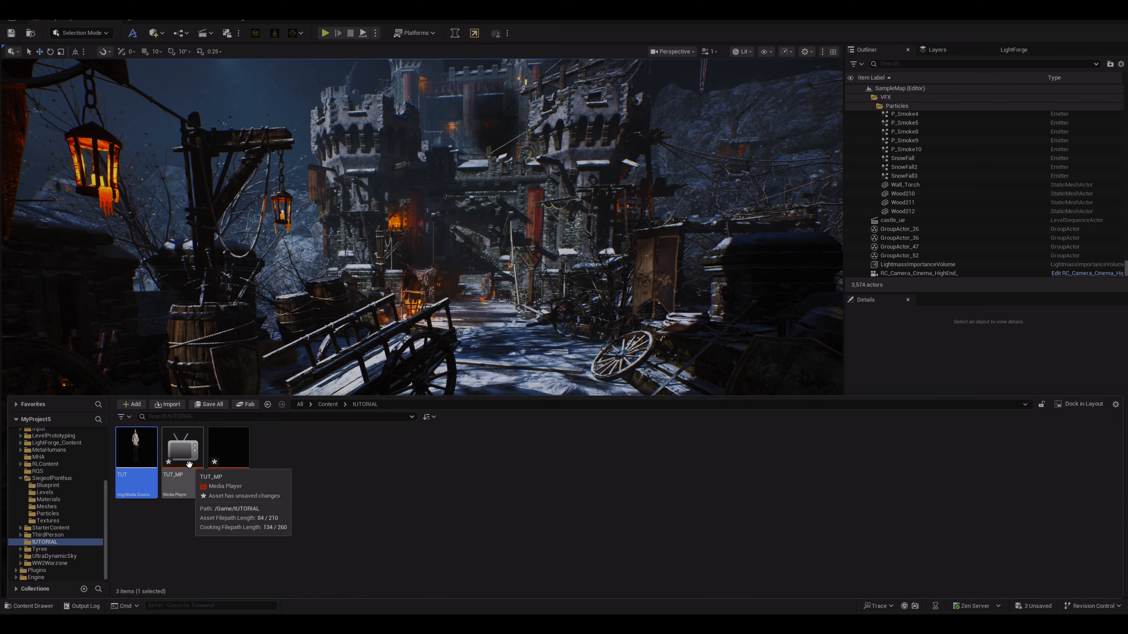
double_click(187, 457)
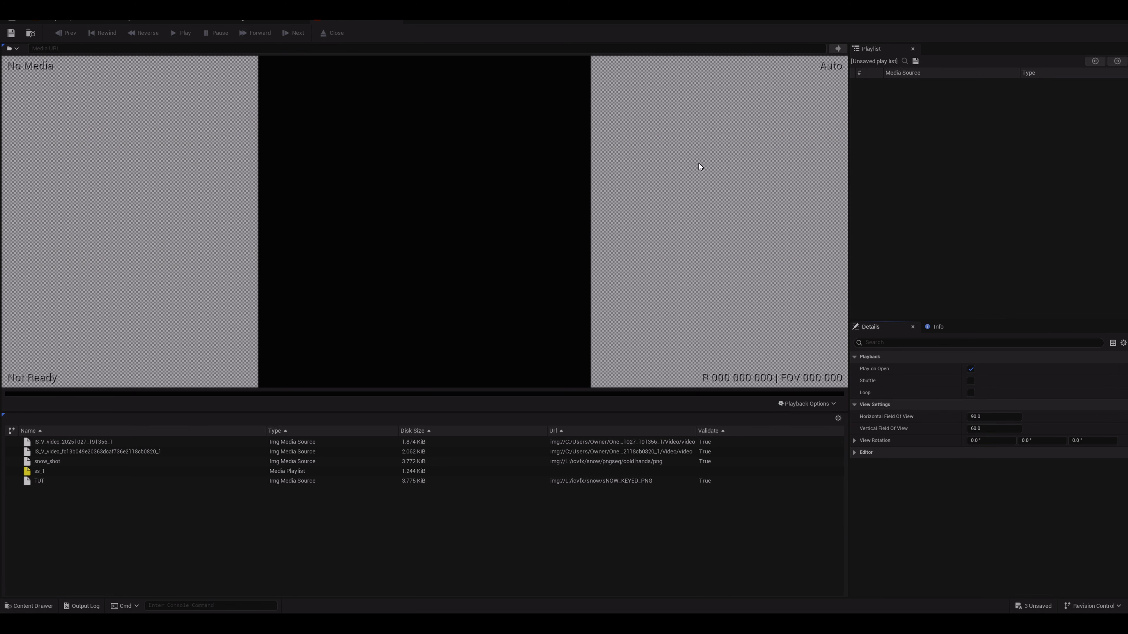
left_click(80, 482)
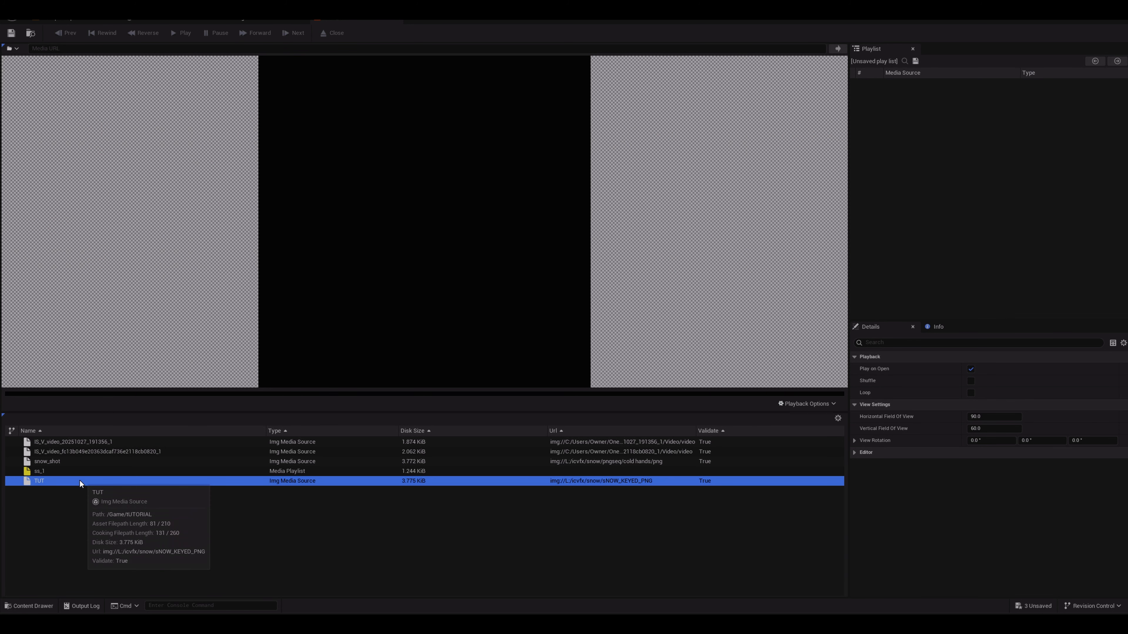
double_click(80, 480)
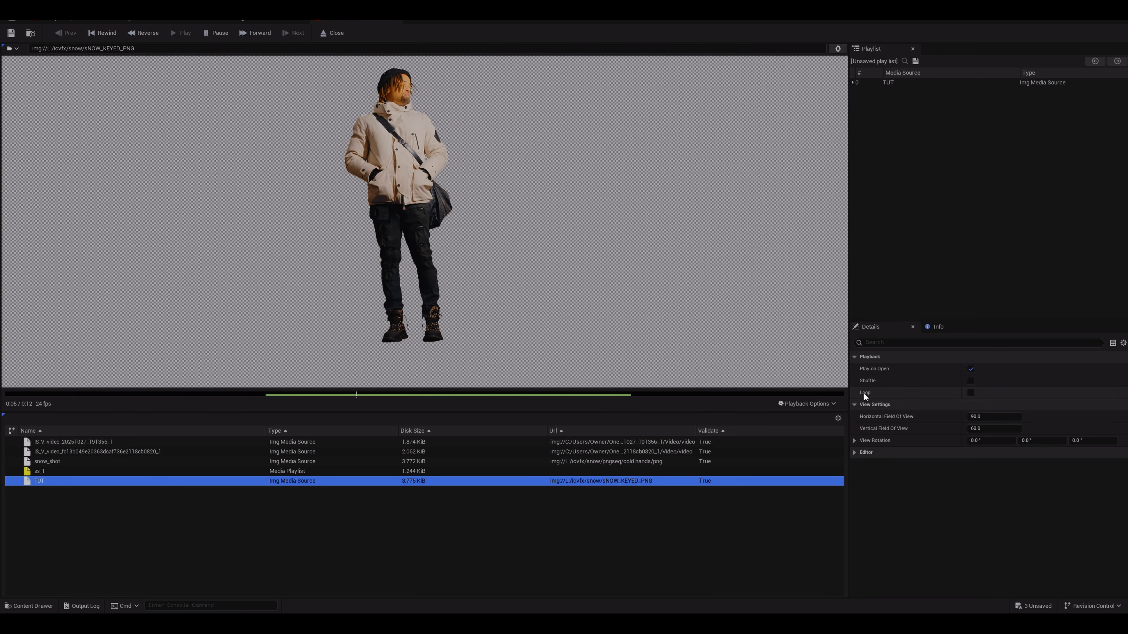
Turn on looping for the TUT_MP media player and save the asset.
left_click(971, 392)
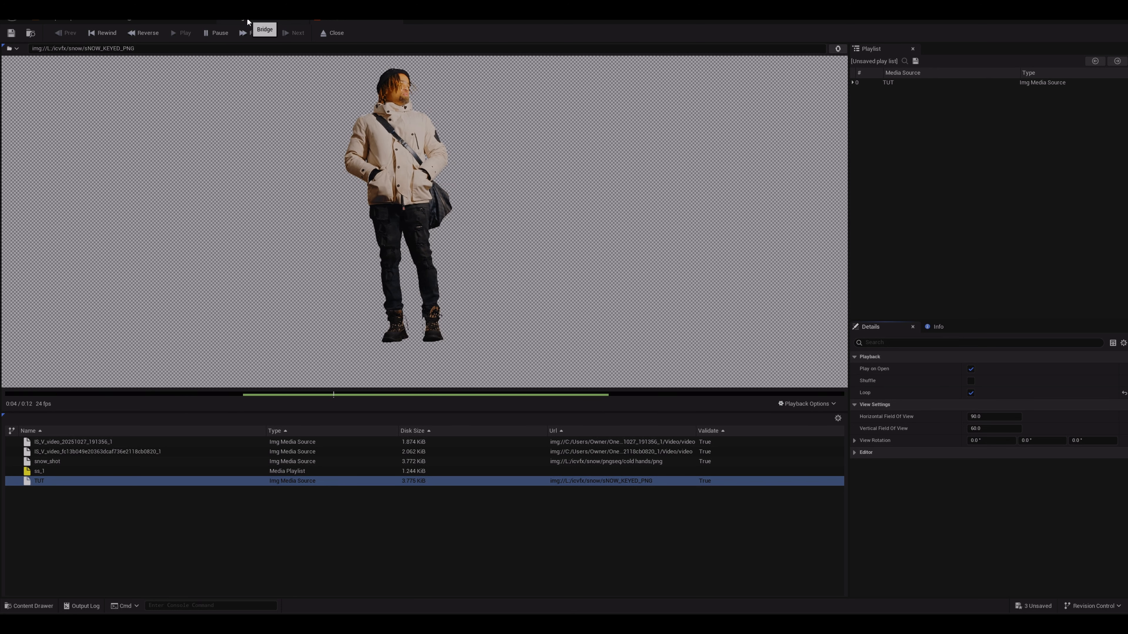
left_click(11, 32)
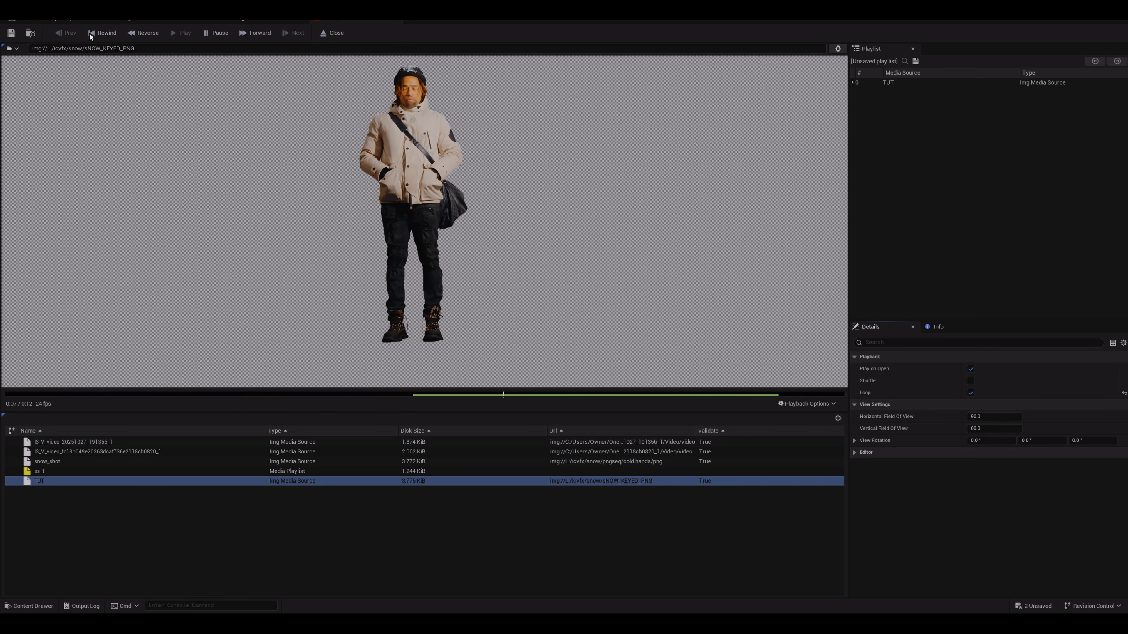
left_click(393, 16)
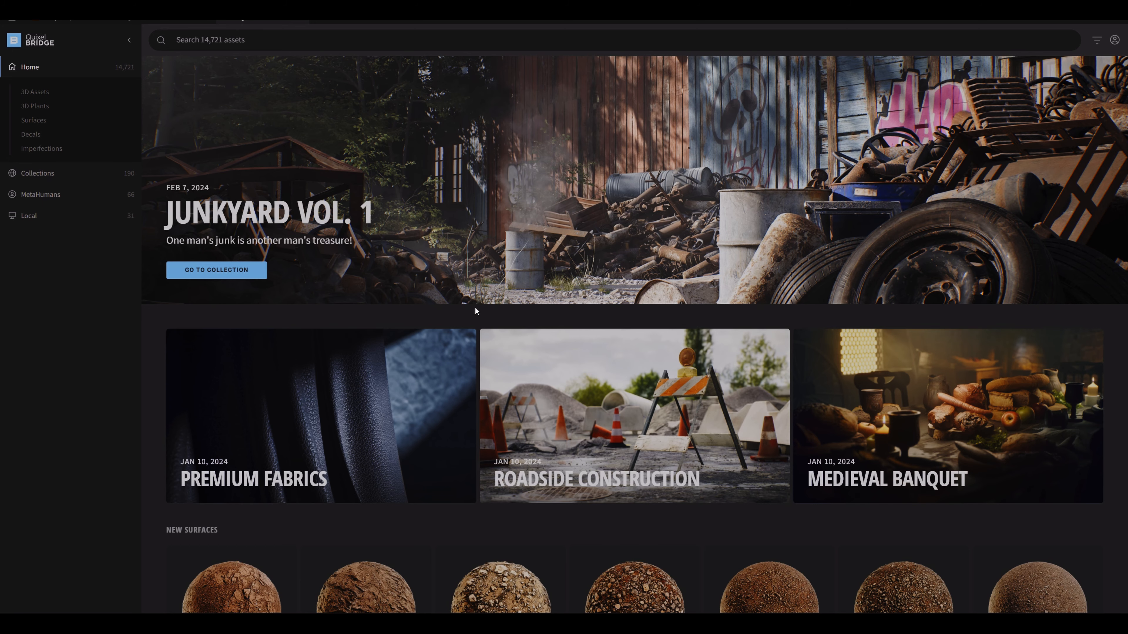
Create a material from the TUT_MP_Video media texture in the tUTORIAL folder and name it TUT_MAT.
left_click(80, 22)
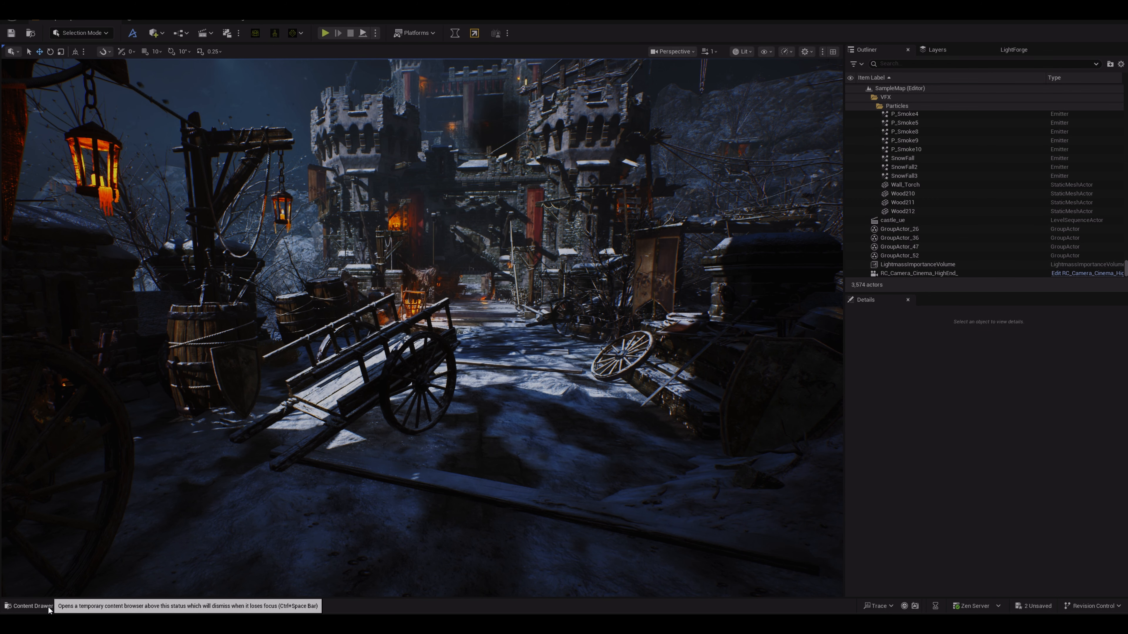
left_click(29, 606)
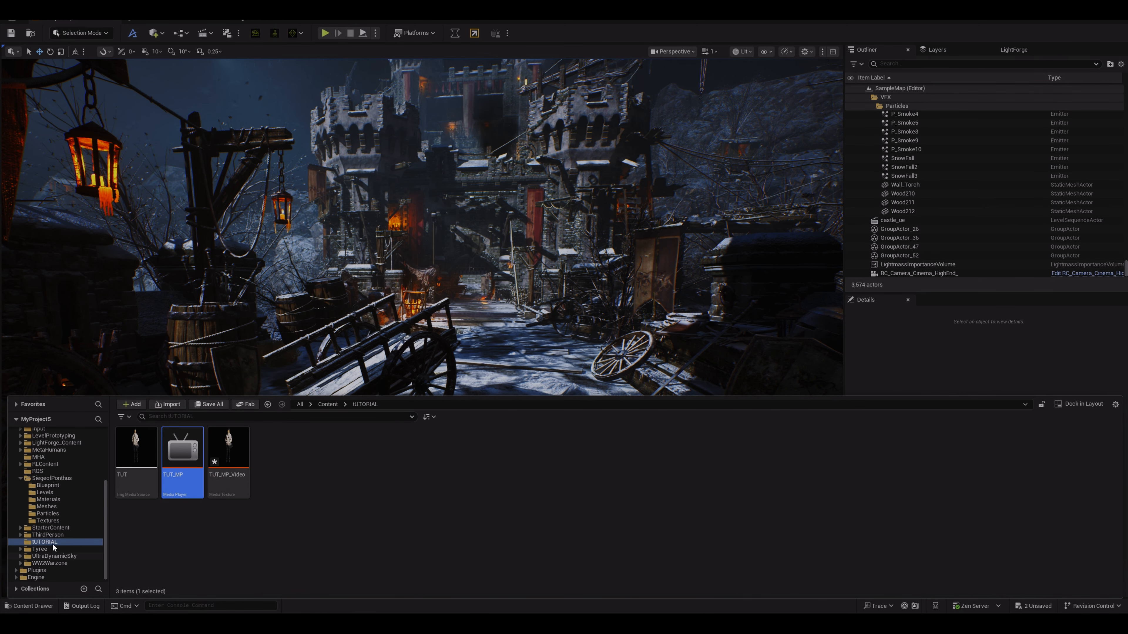
mouse_move(226, 457)
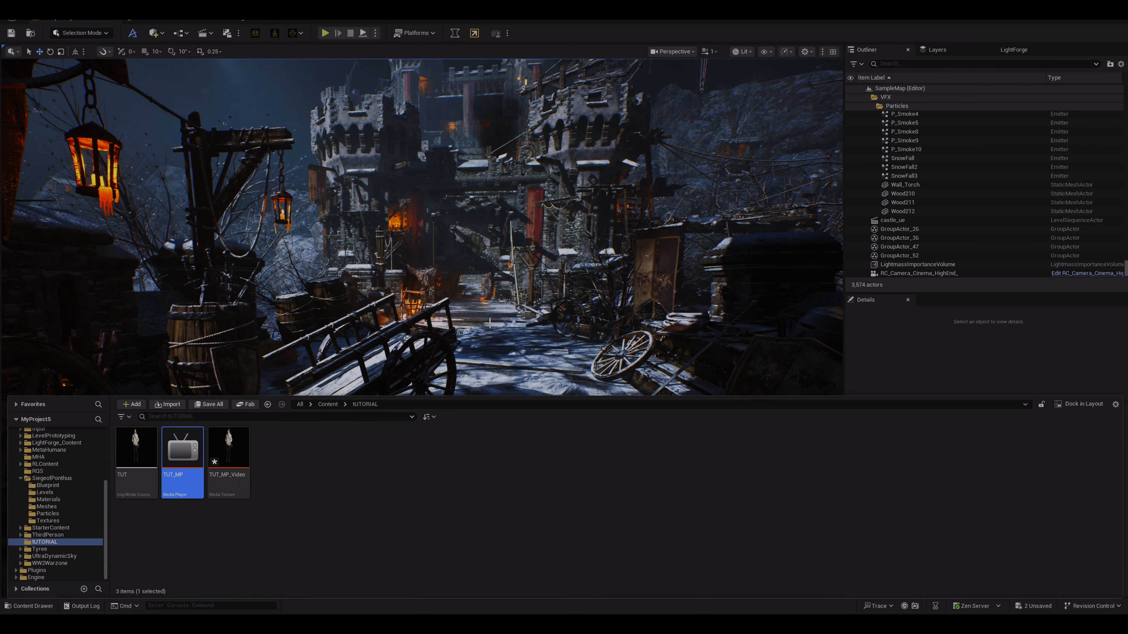
mouse_move(240, 488)
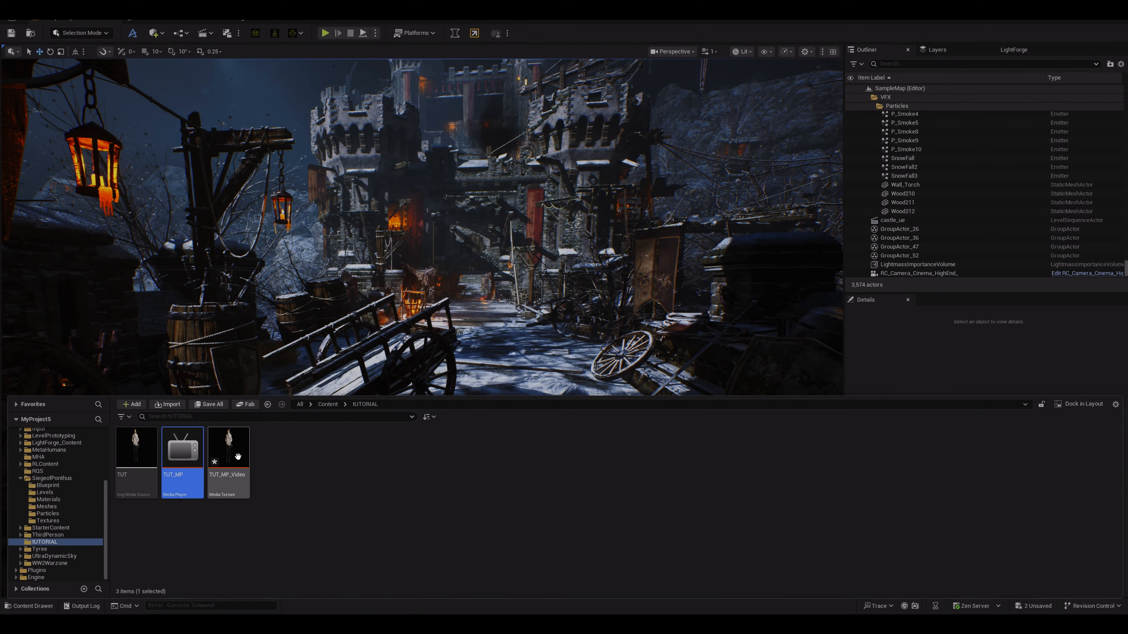
right_click(232, 459)
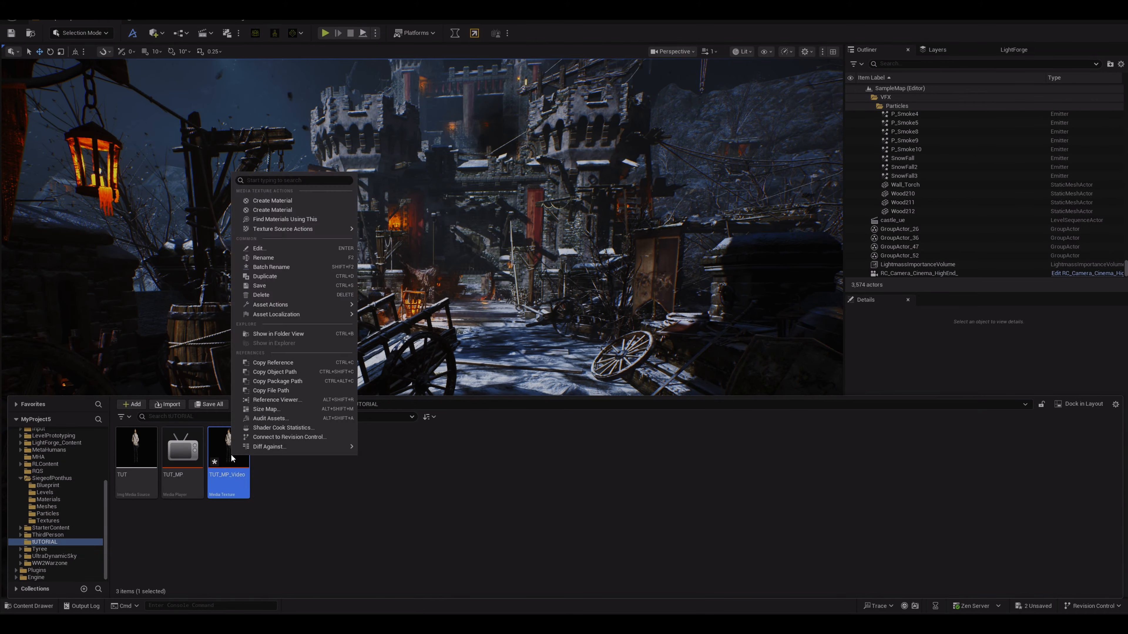
left_click(273, 210)
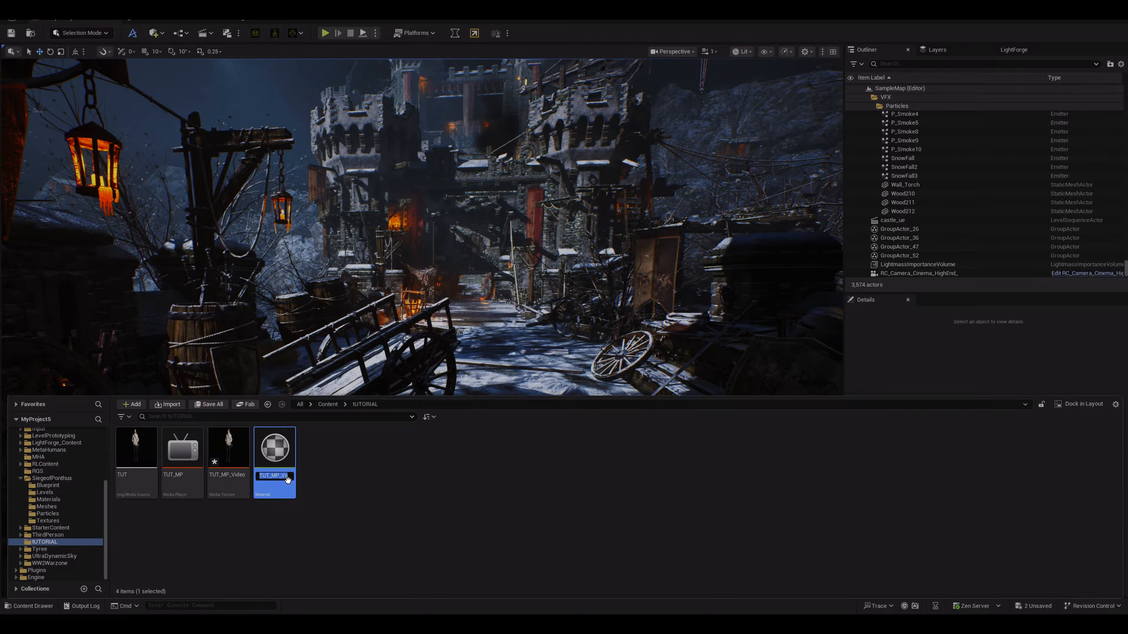
type("TUT_")
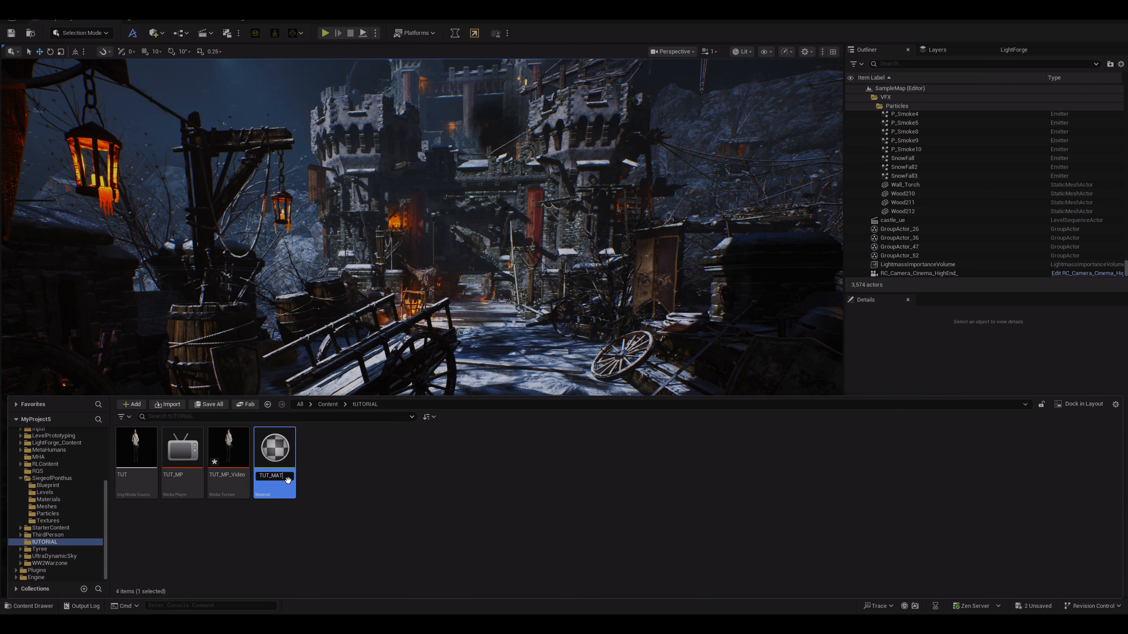
key("Return")
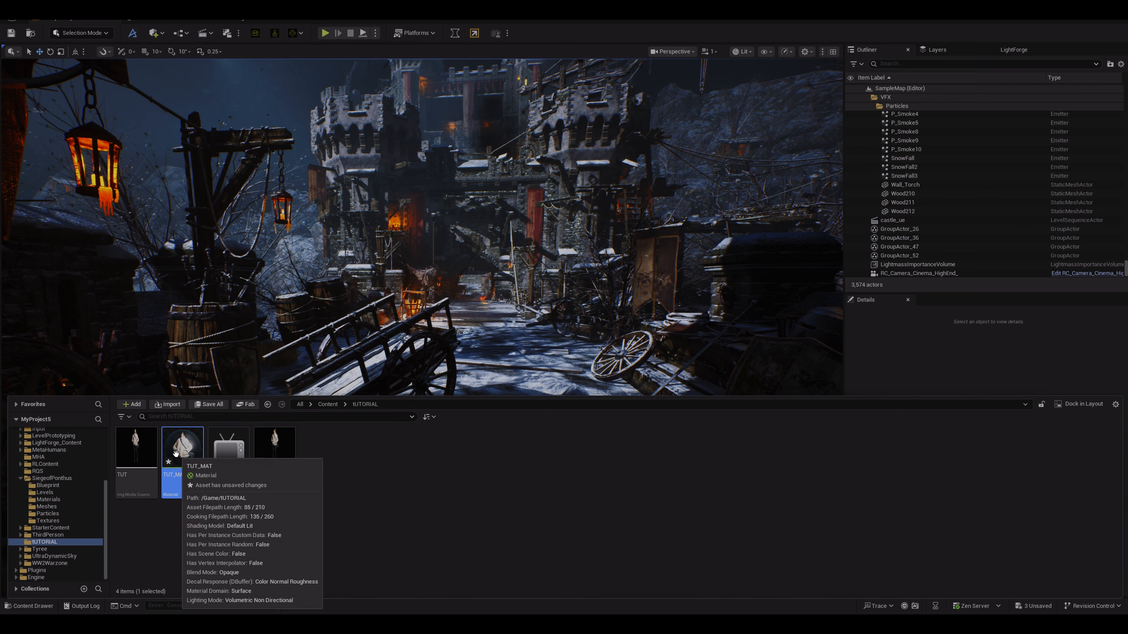
Open the TUT_MAT material and move its Texture Sample node farther away from the material's result node.
double_click(175, 454)
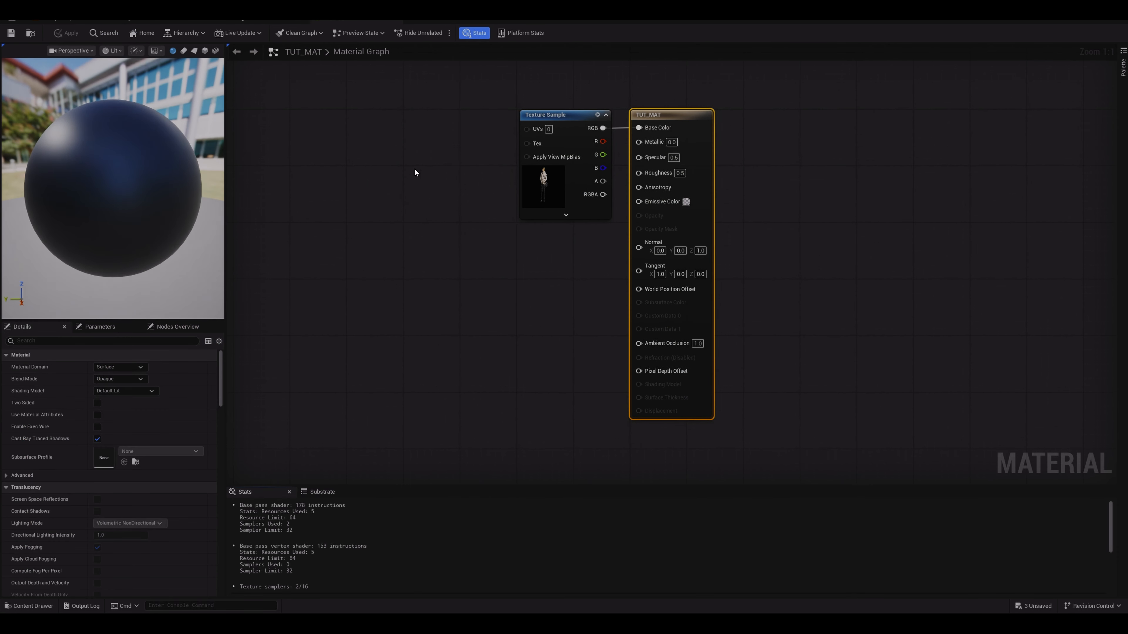
left_click_drag(565, 116, 443, 123)
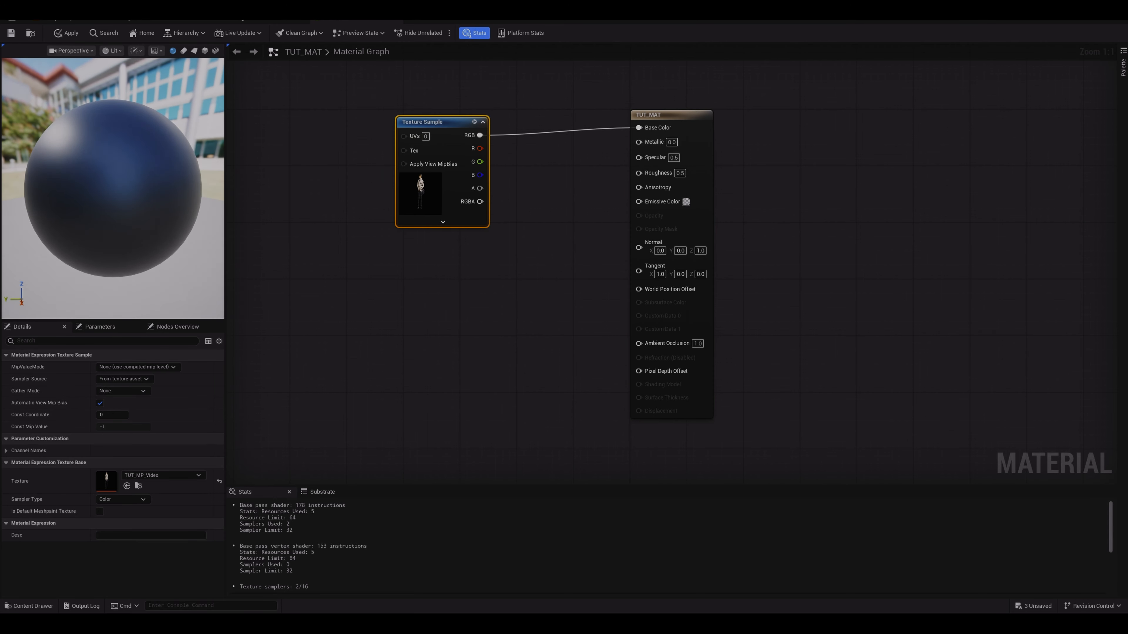
Switch the material preview mesh to a plane and view the keyed figure on it from the front.
left_click_drag(111, 187, 134, 227)
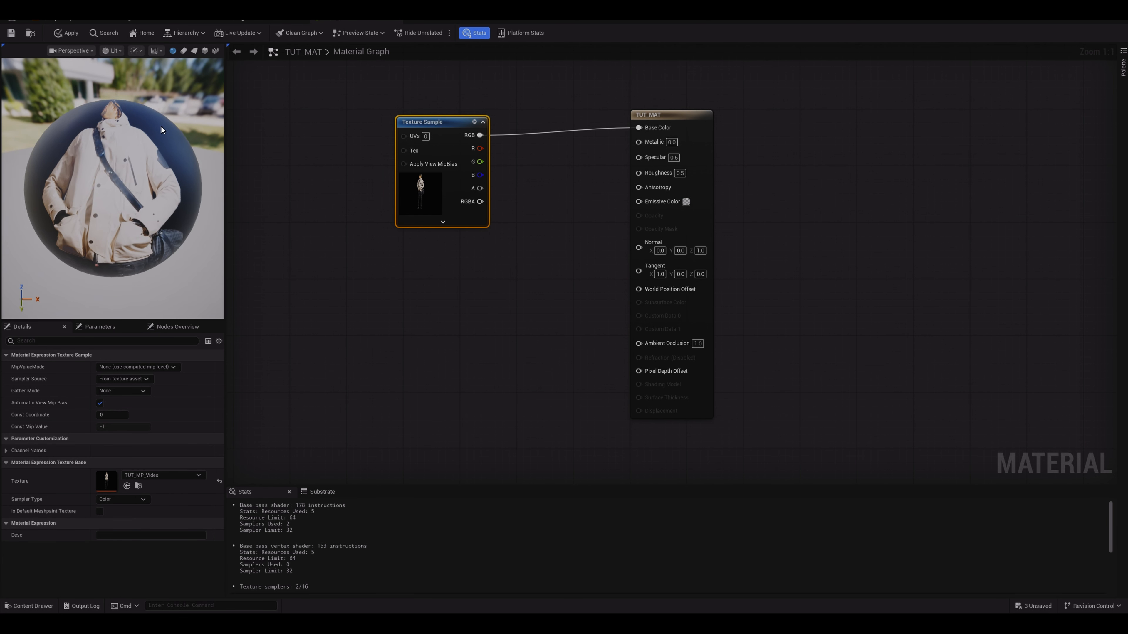
mouse_move(142, 148)
left_mouse_down()
mouse_move(149, 169)
mouse_move(142, 147)
left_mouse_up()
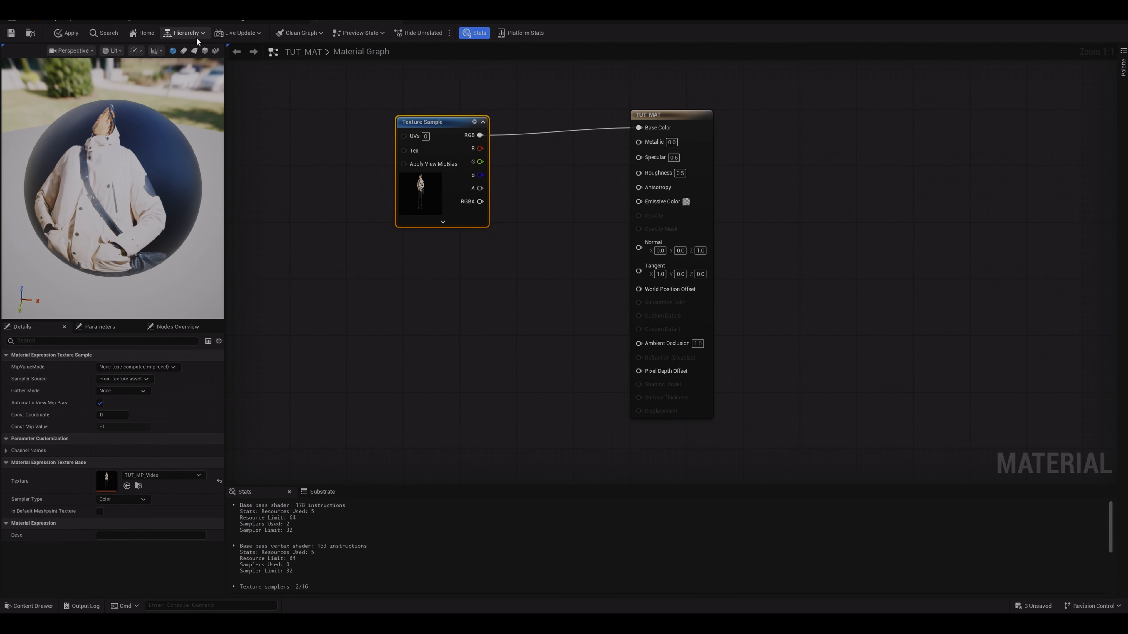
left_click(196, 51)
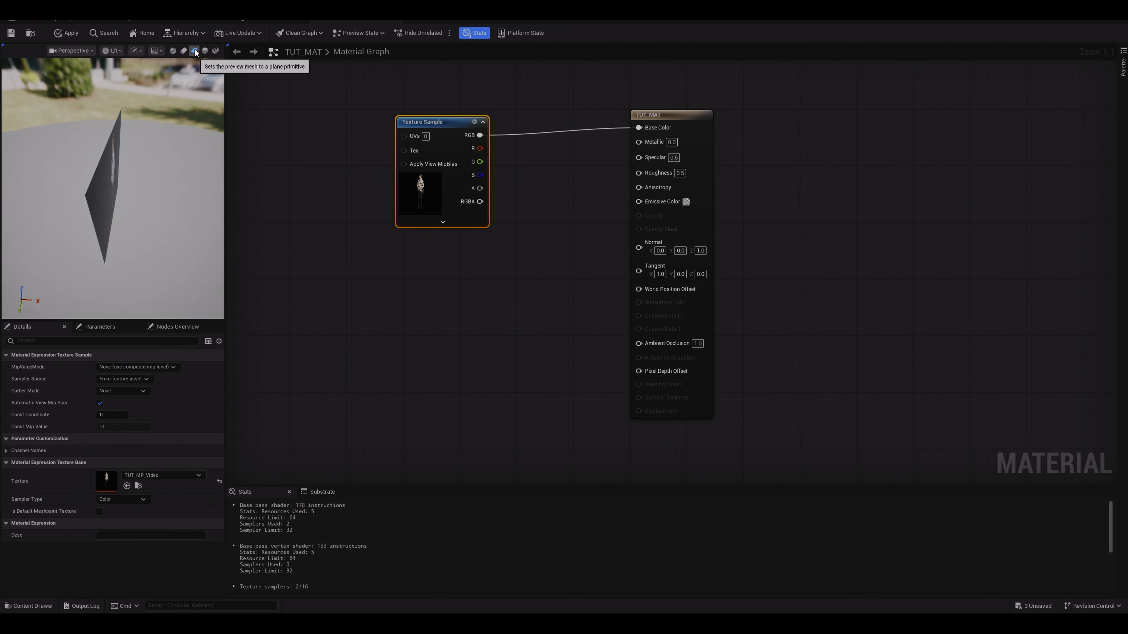
left_click_drag(124, 189, 158, 204)
scroll(146, 208, "up", 8)
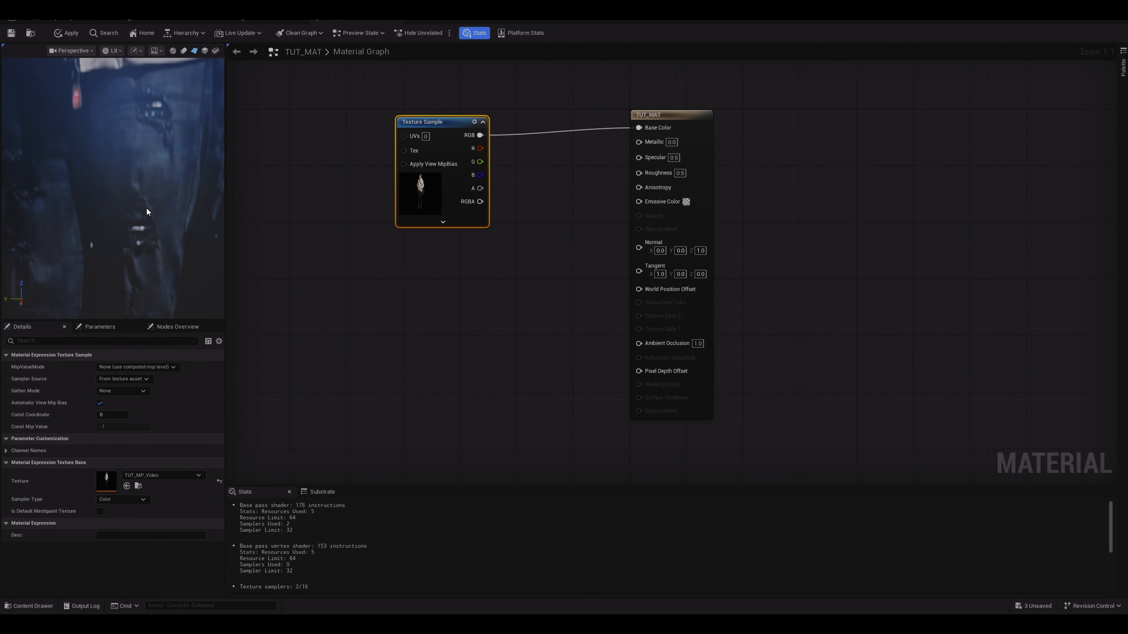
scroll(146, 207, "down", 6)
scroll(146, 207, "up", 5)
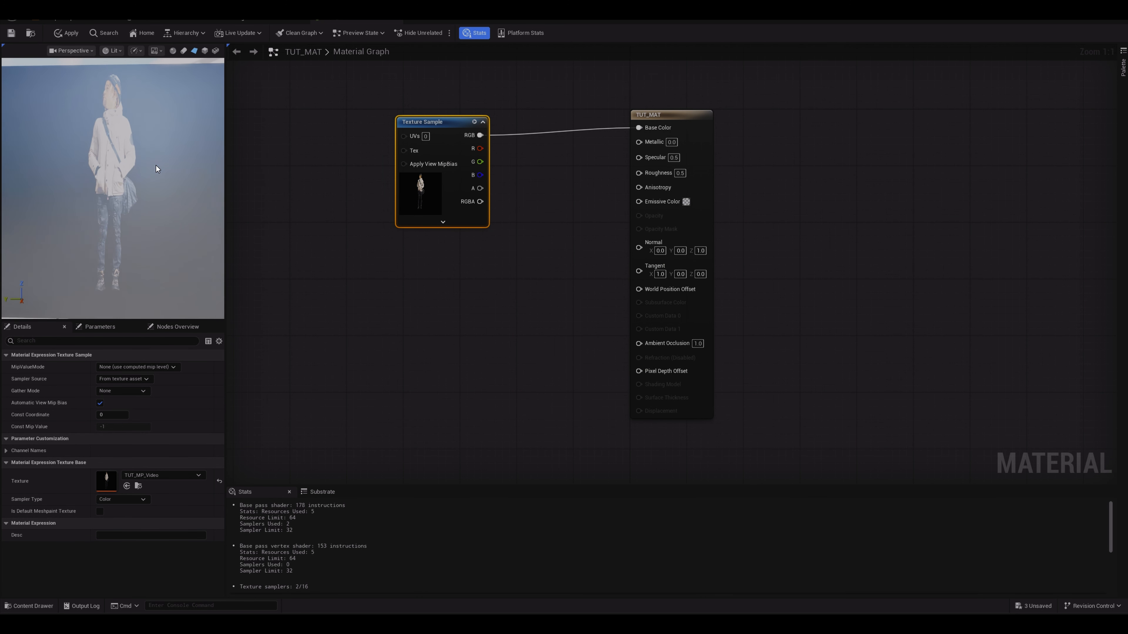
scroll(155, 164, "down", 5)
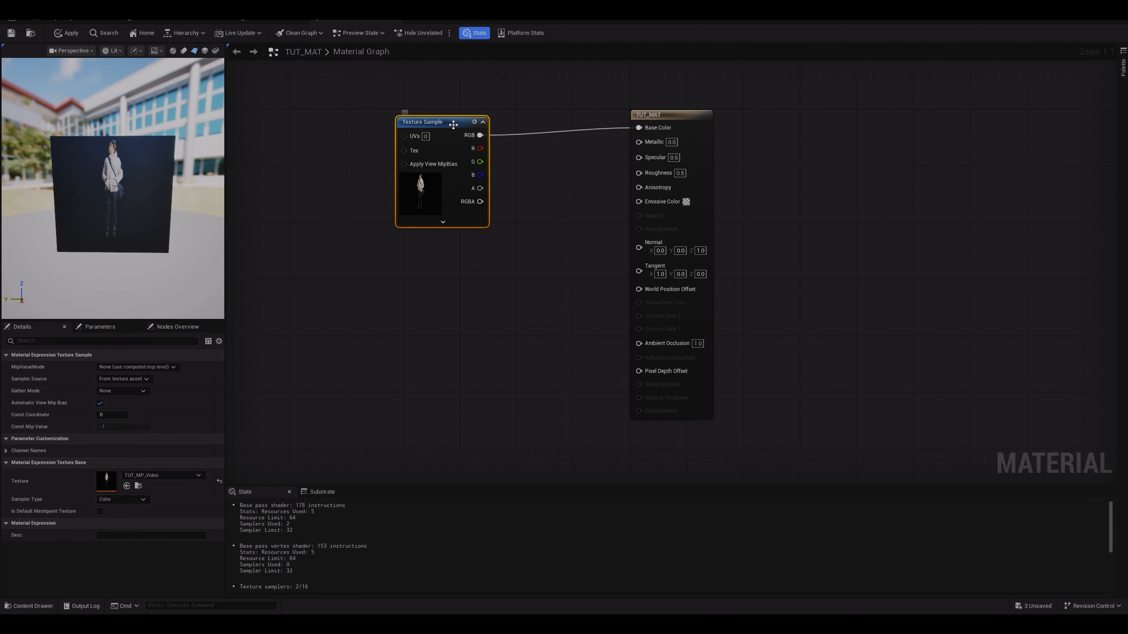
Align the Texture Sample node with the TUT_MAT result node, disconnect its RGB output from Base Color, and select the result node.
left_click_drag(453, 125, 445, 118)
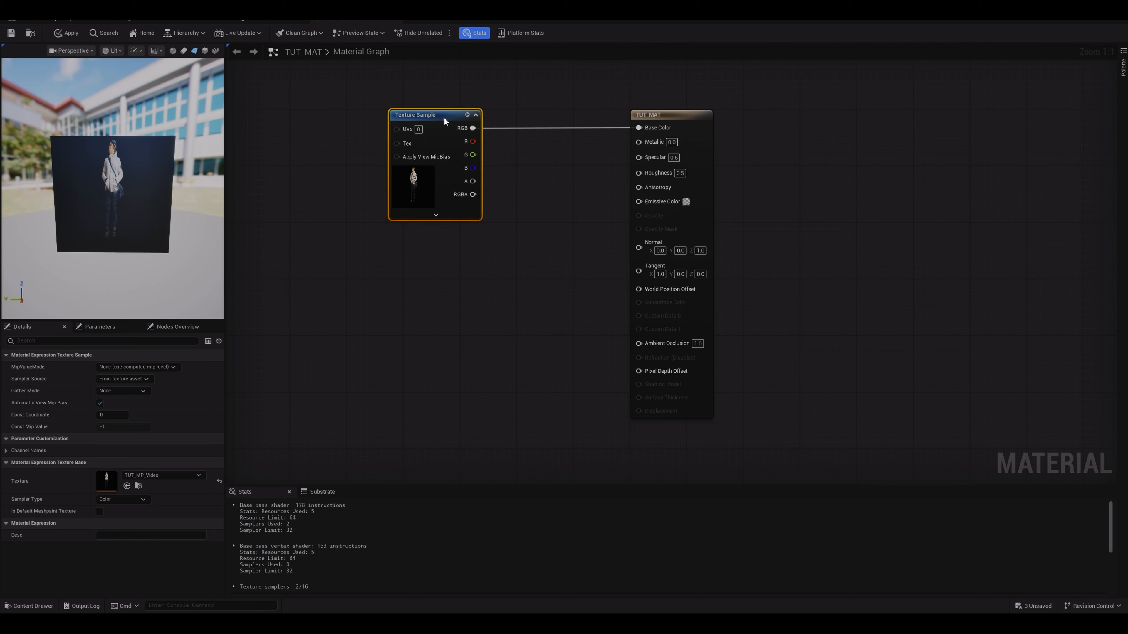
left_click(667, 115)
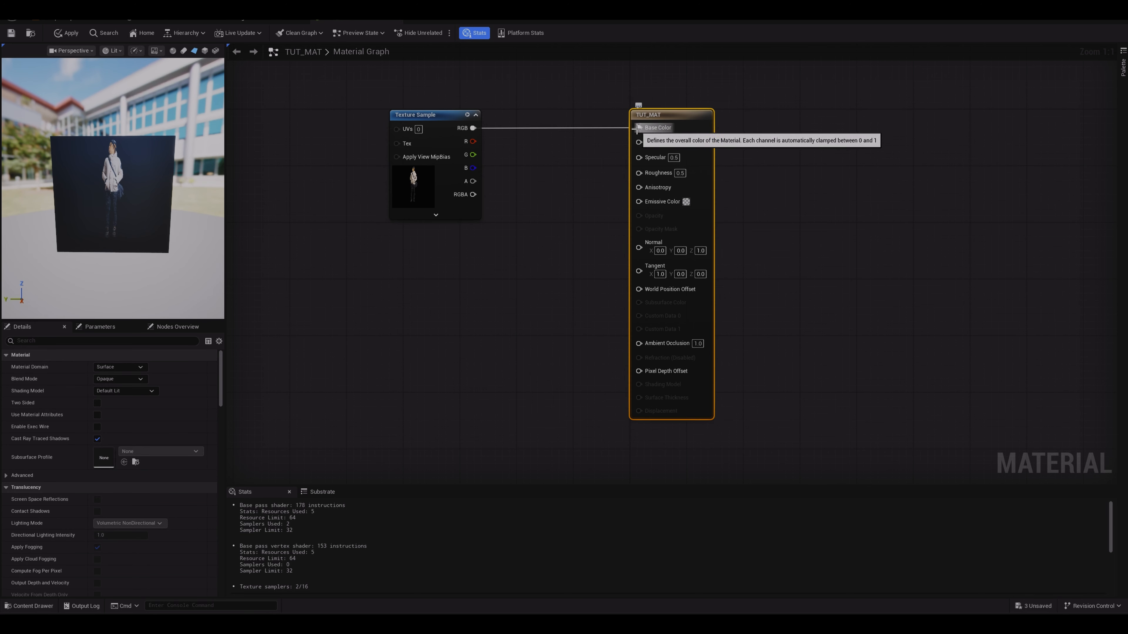
left_click_drag(636, 129, 614, 141, "ctrl")
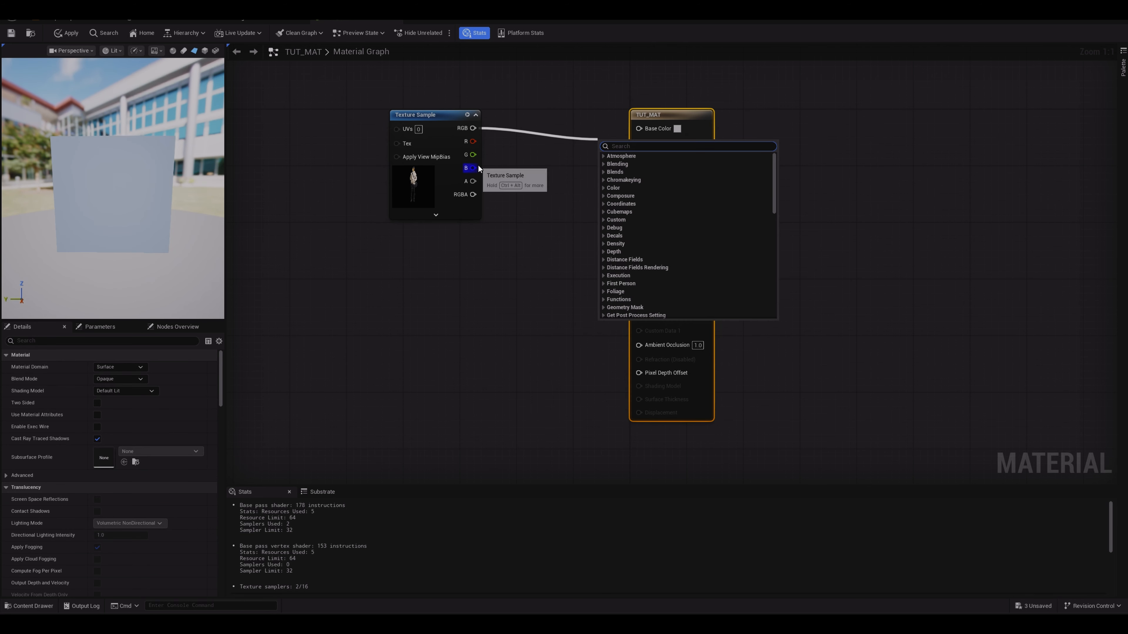
left_click(515, 223)
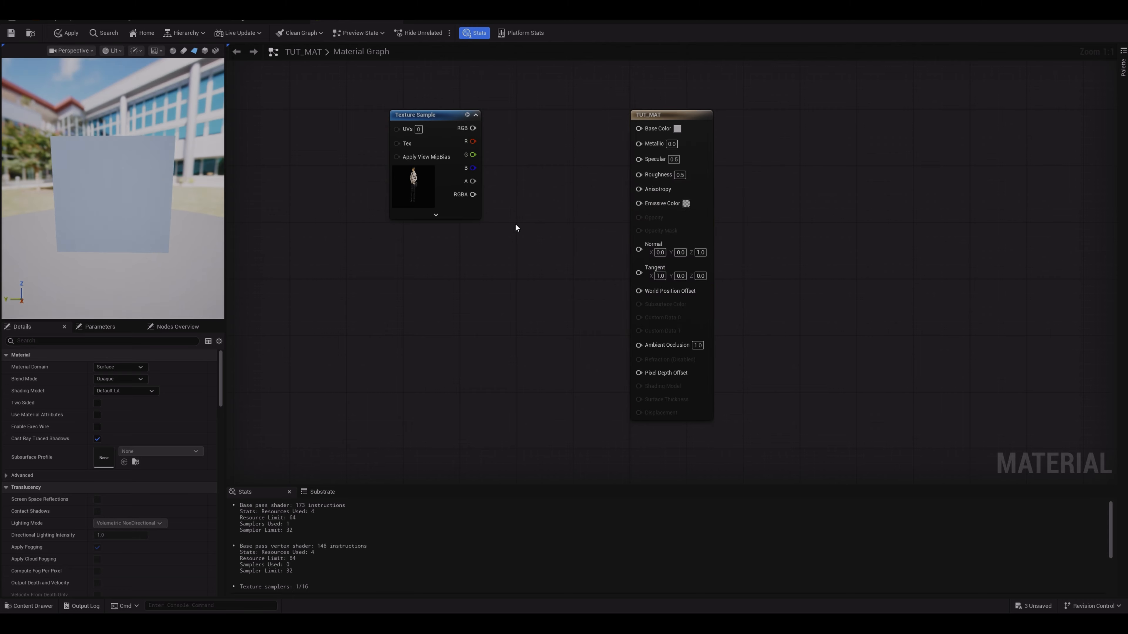
left_click(686, 116)
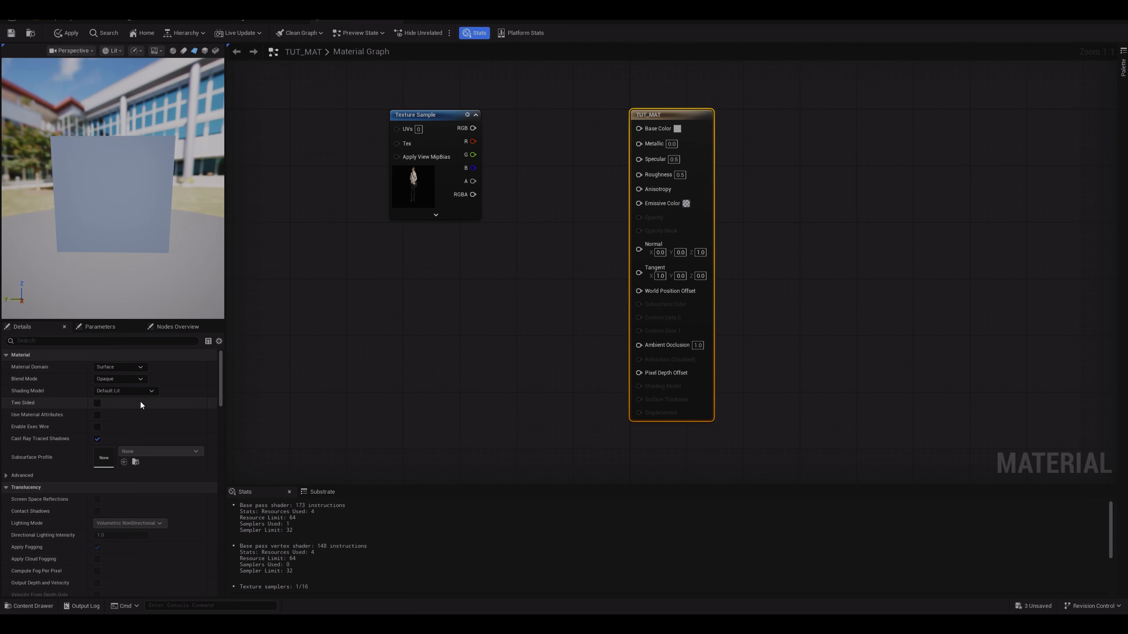
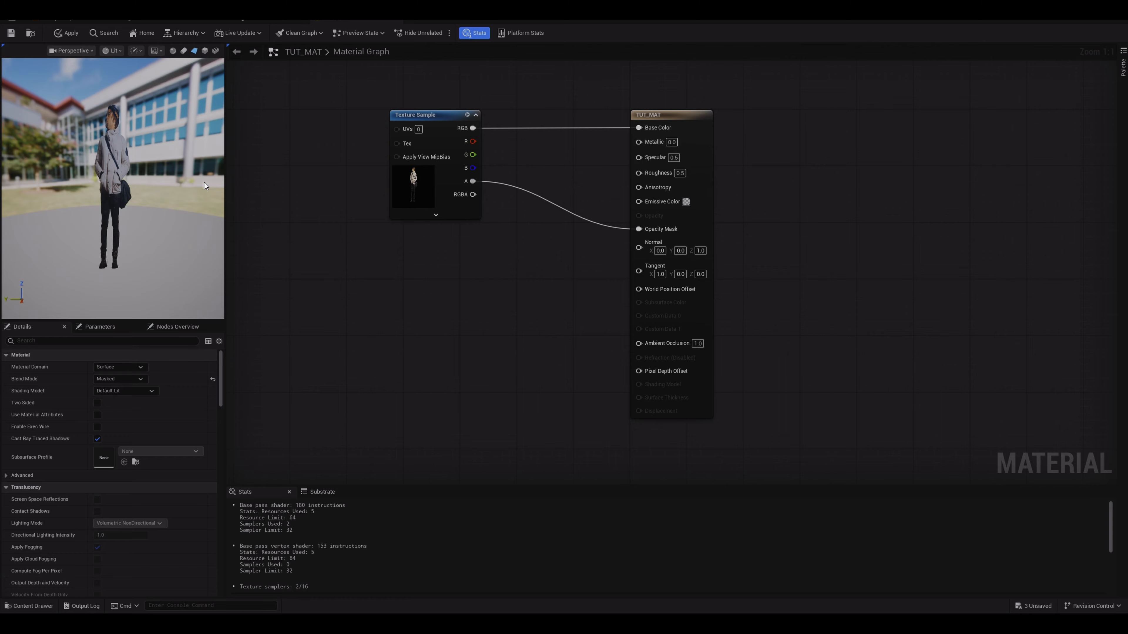
Return to the castle level and place a Plane shape on the snowy path beyond the wooden cart.
left_click(68, 20)
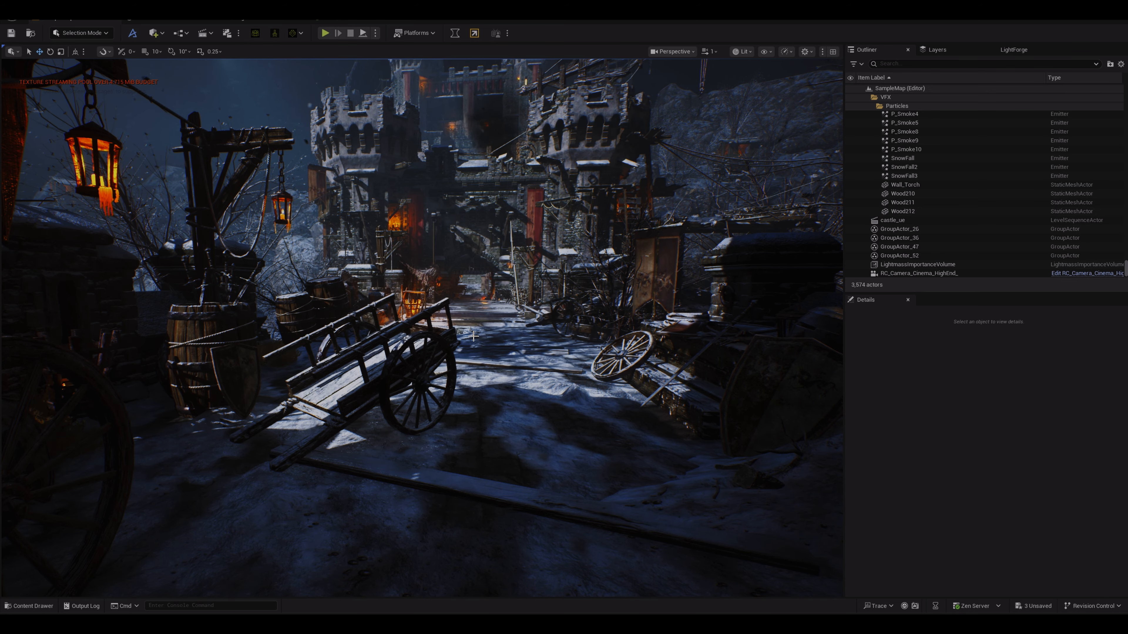
left_click(156, 32)
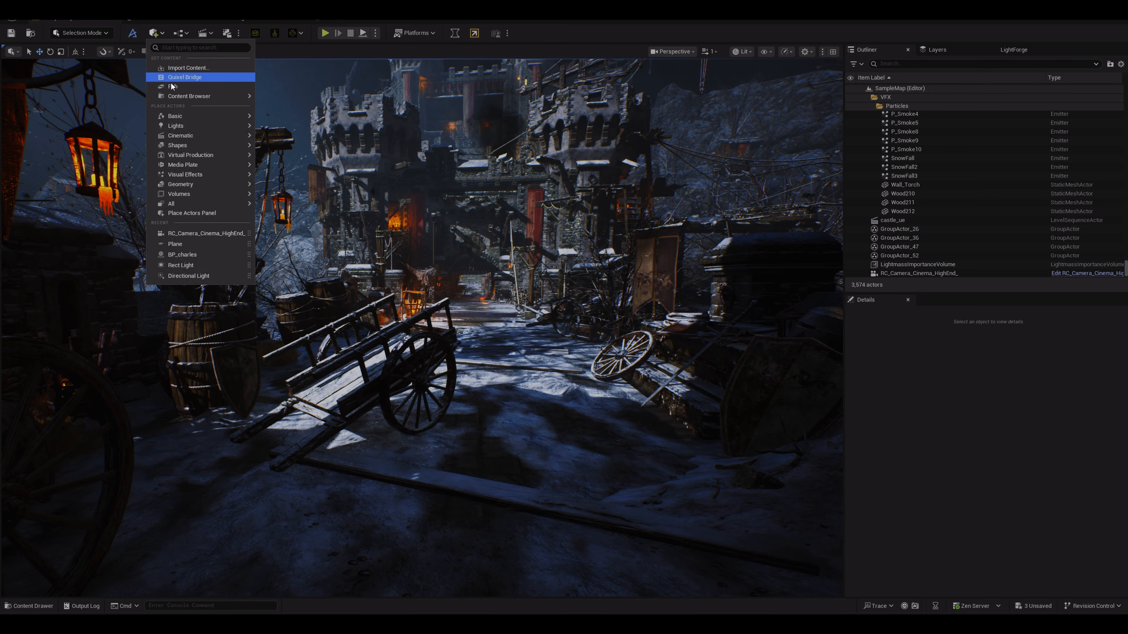
mouse_move(185, 147)
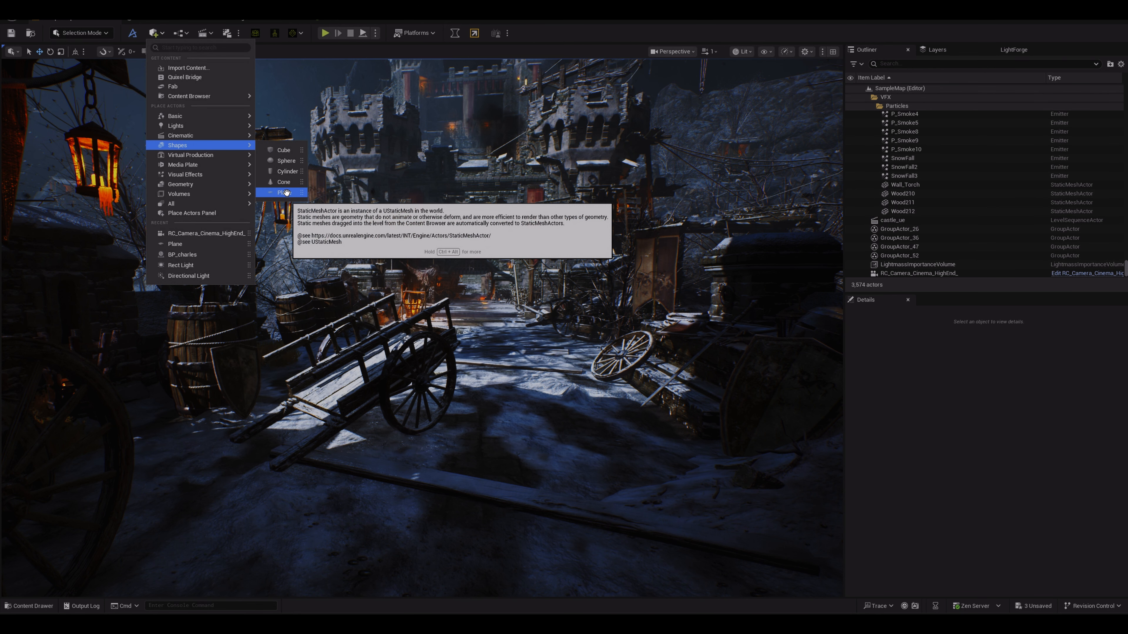
left_click_drag(286, 193, 487, 253)
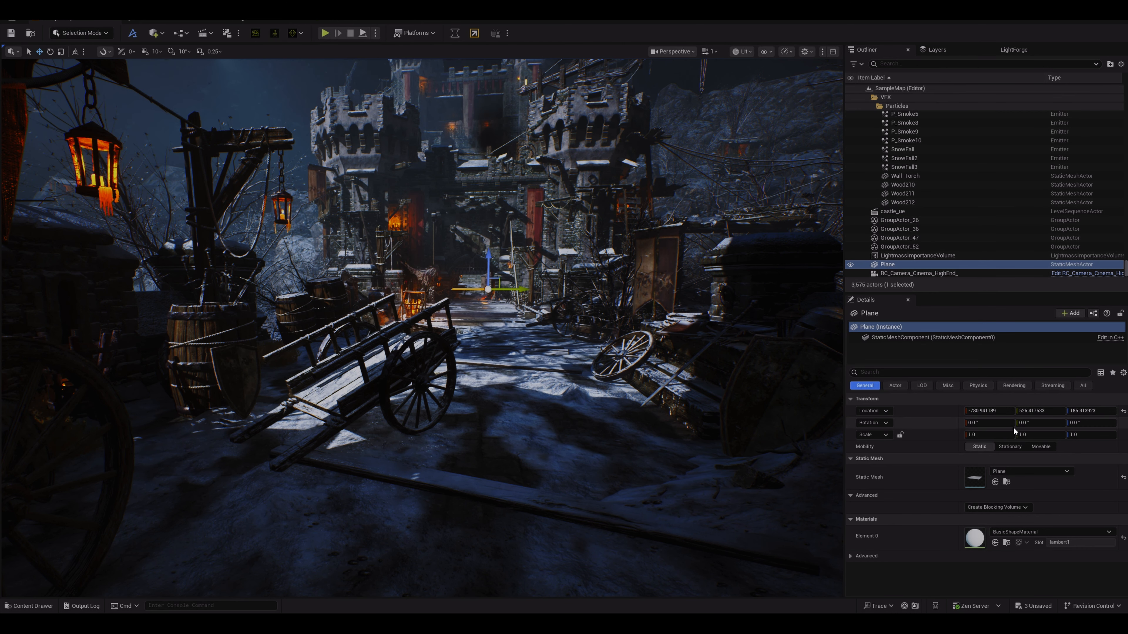
Stand the plane upright by setting its pitch rotation to 90°.
left_click(1028, 425)
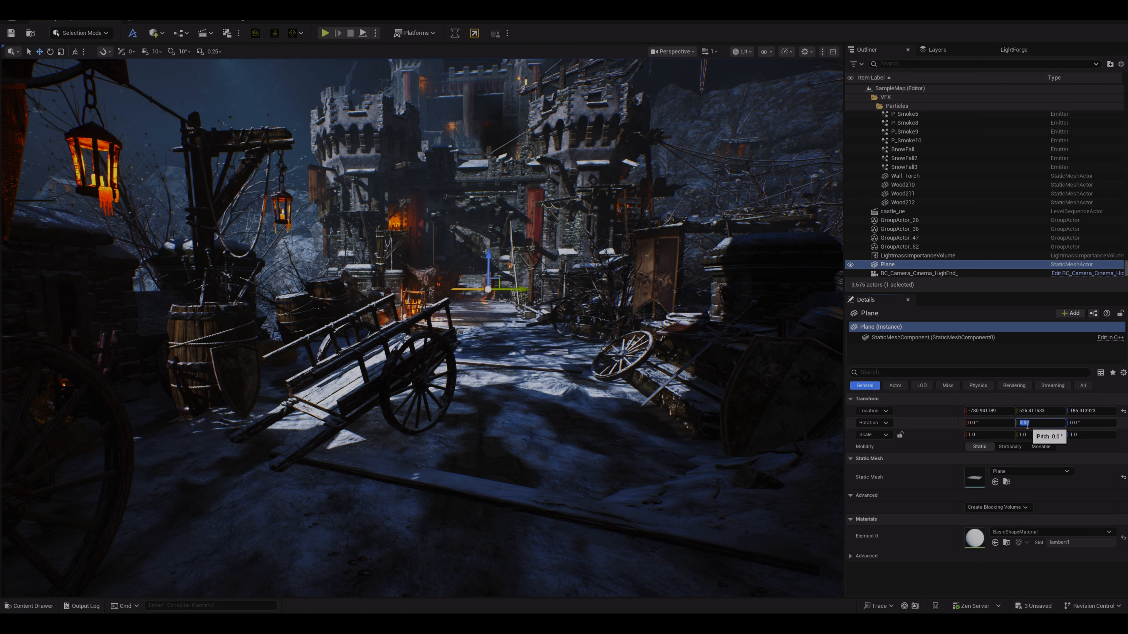
type("90")
key("Return")
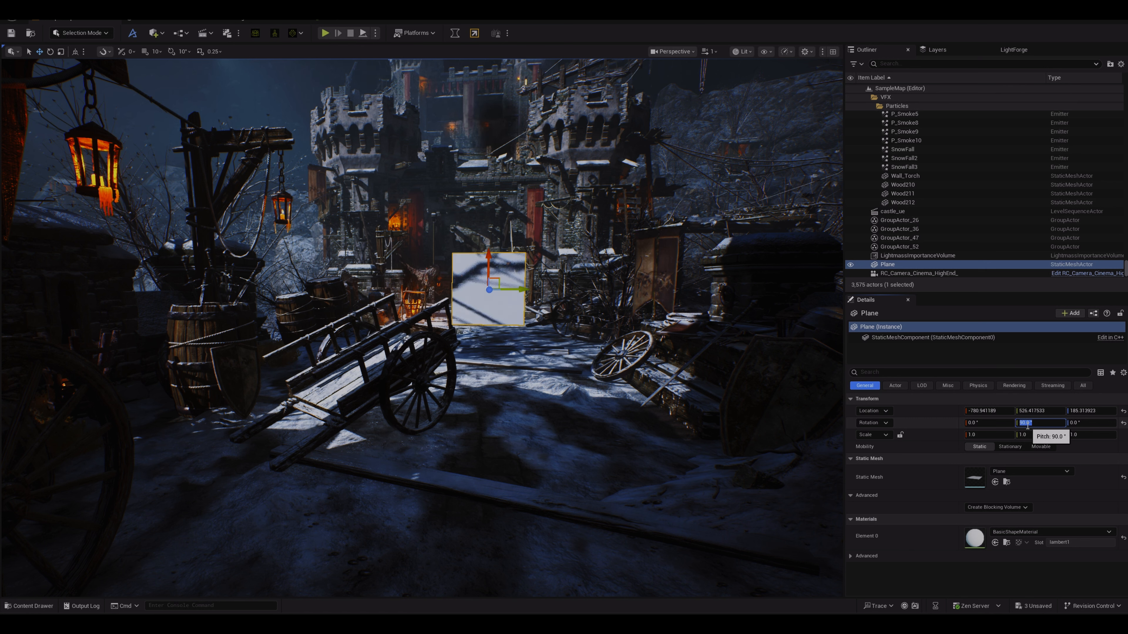
left_click(496, 314)
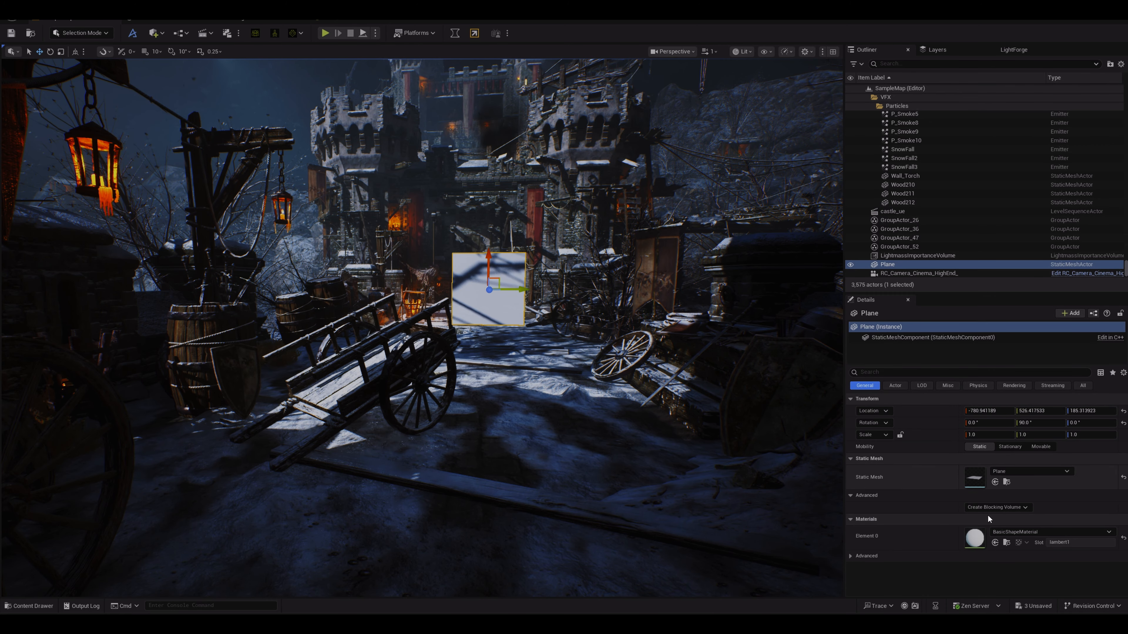
Assign TUT_MAT from the TUTORIAL folder to the plane and rotate it to about 90°, 3.2°, 90° so the figure stands upright.
left_click(1006, 542)
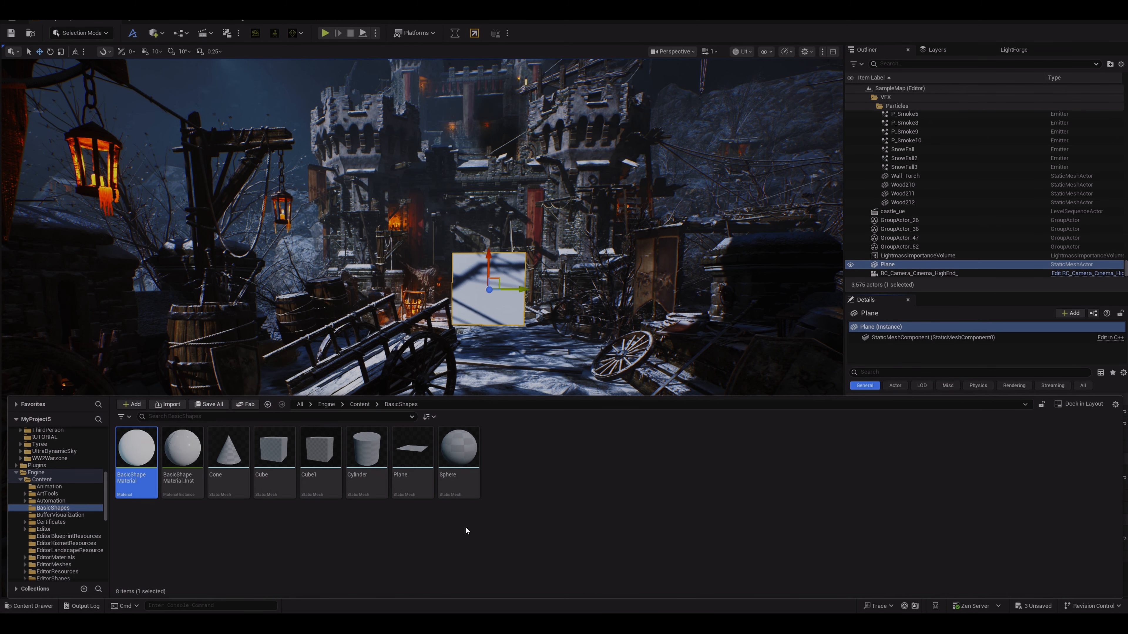
scroll(64, 504, "up", 3)
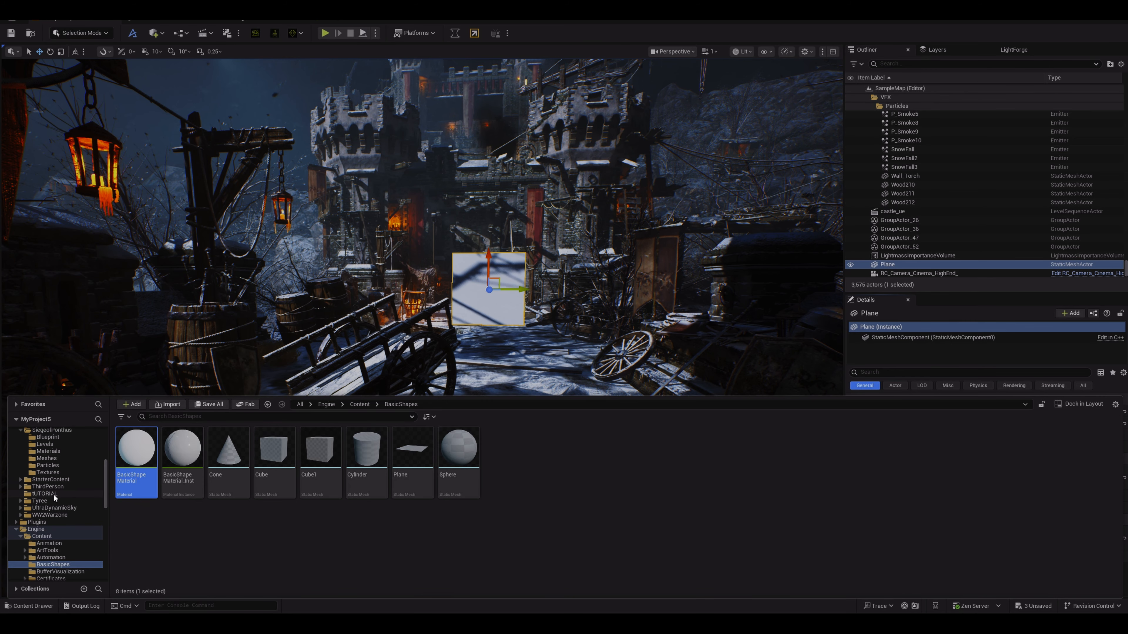
left_click(53, 493)
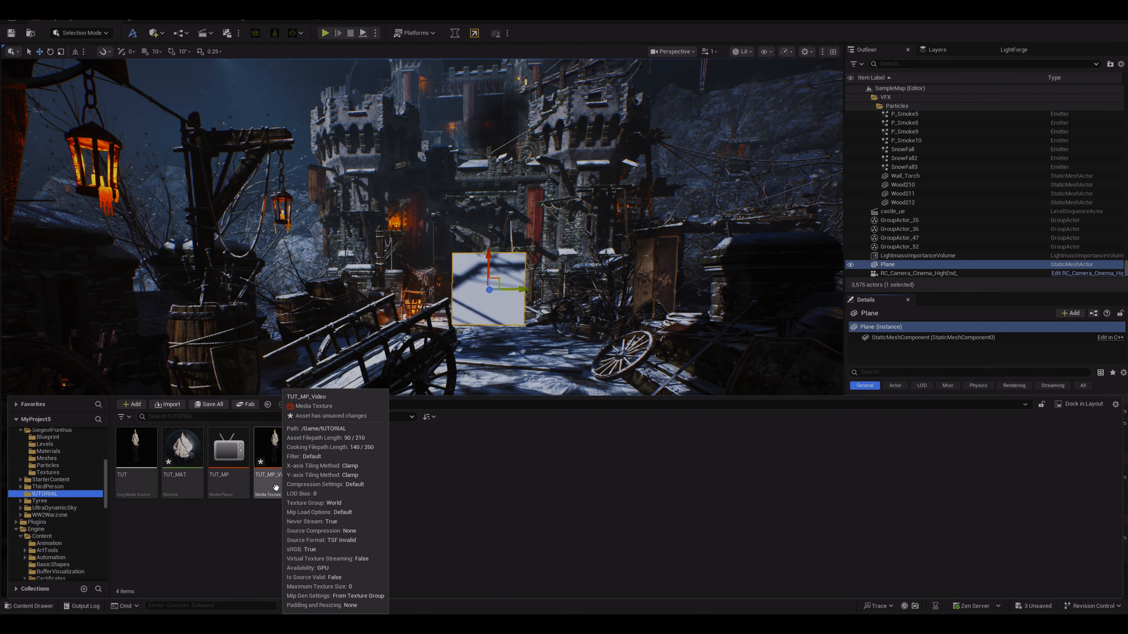
left_click(182, 449)
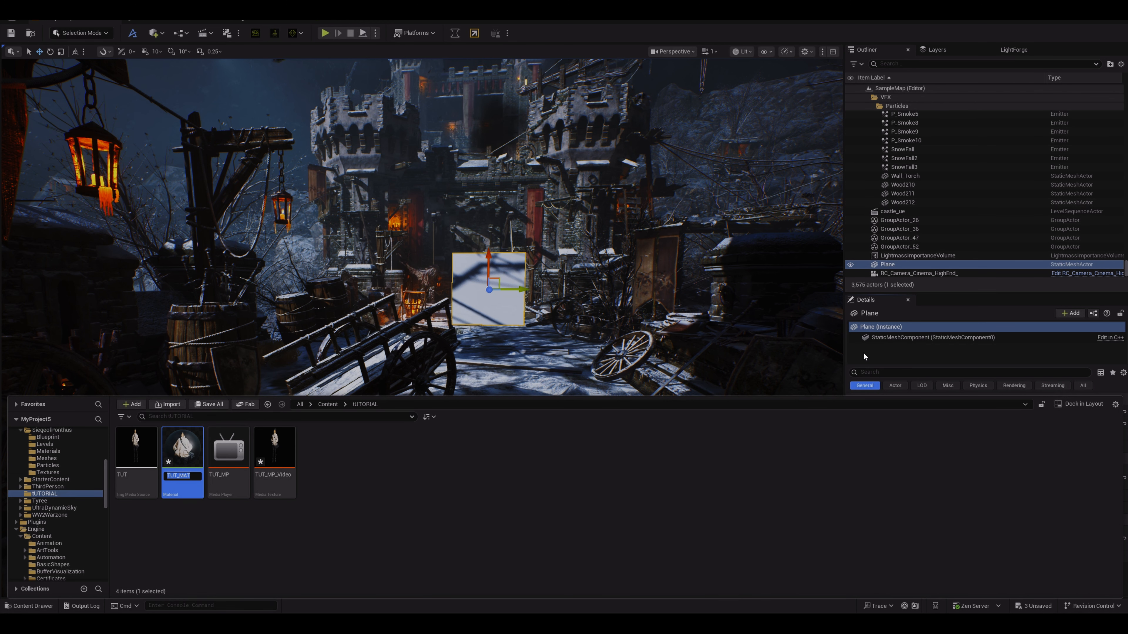
left_click(915, 358)
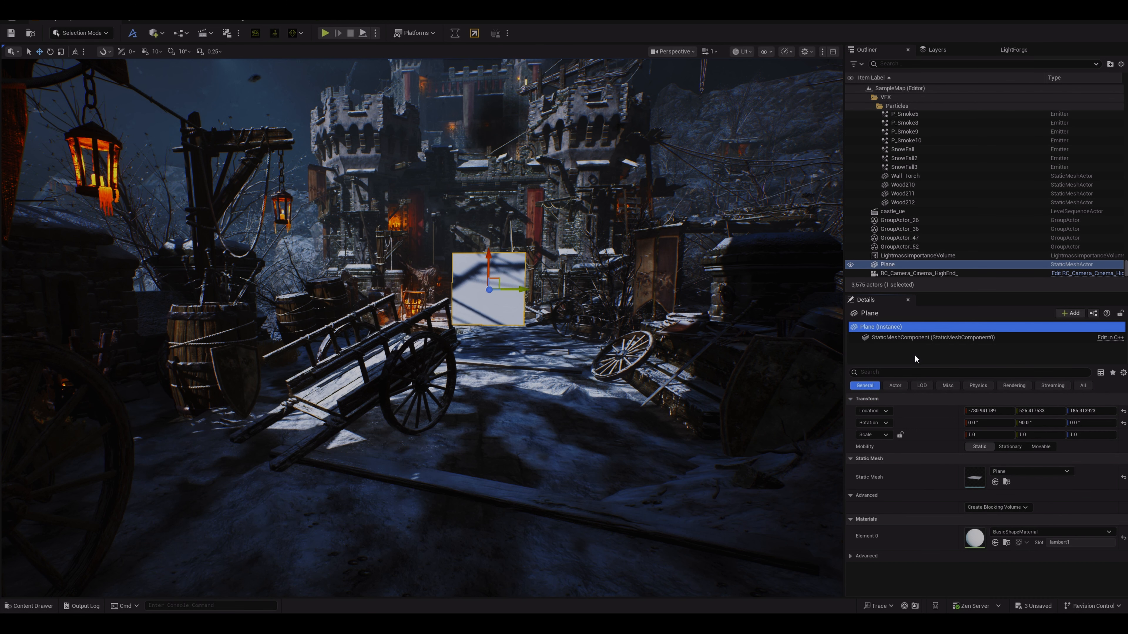
left_click(994, 543)
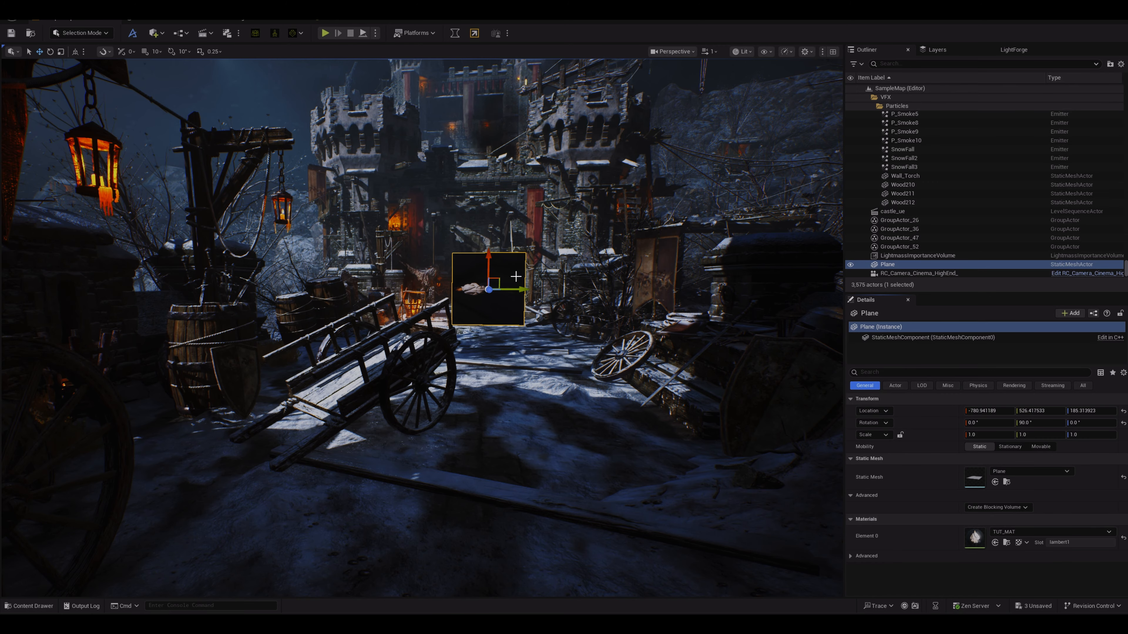
key("e")
left_click_drag(453, 255, 542, 287)
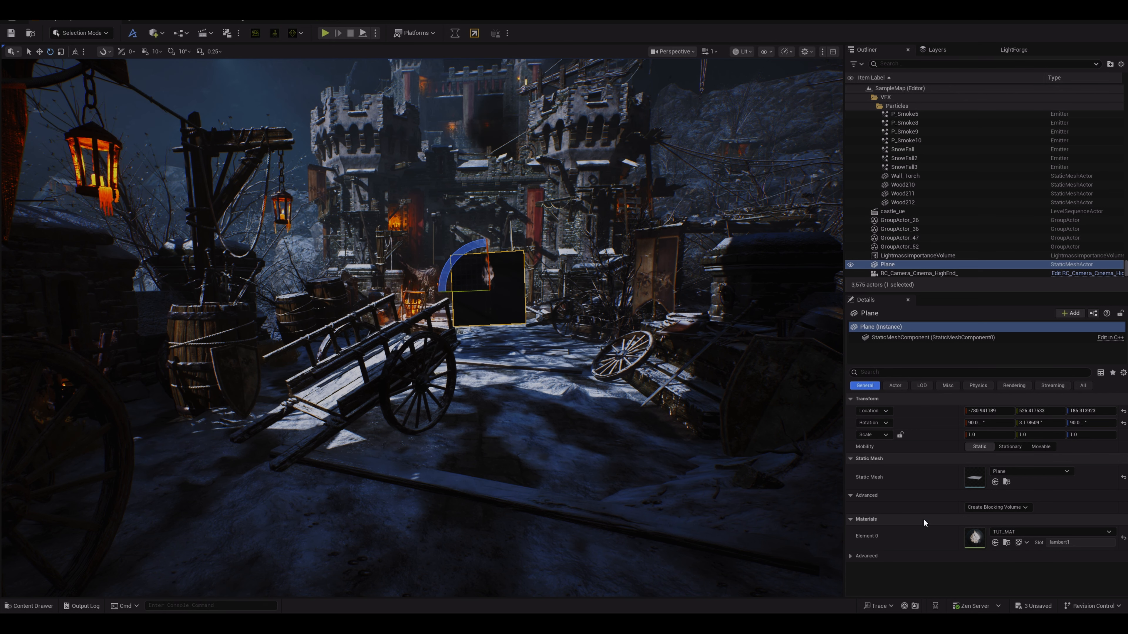
Open the TUT_MAT material from the TUTORIAL folder and select its result node.
left_click(30, 606)
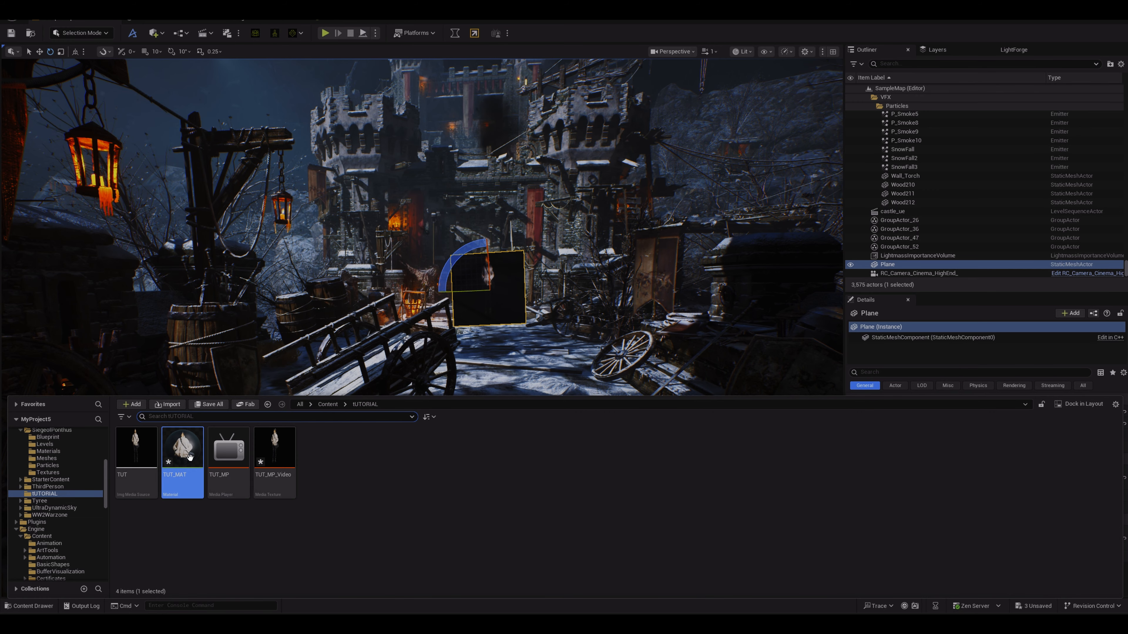
double_click(191, 458)
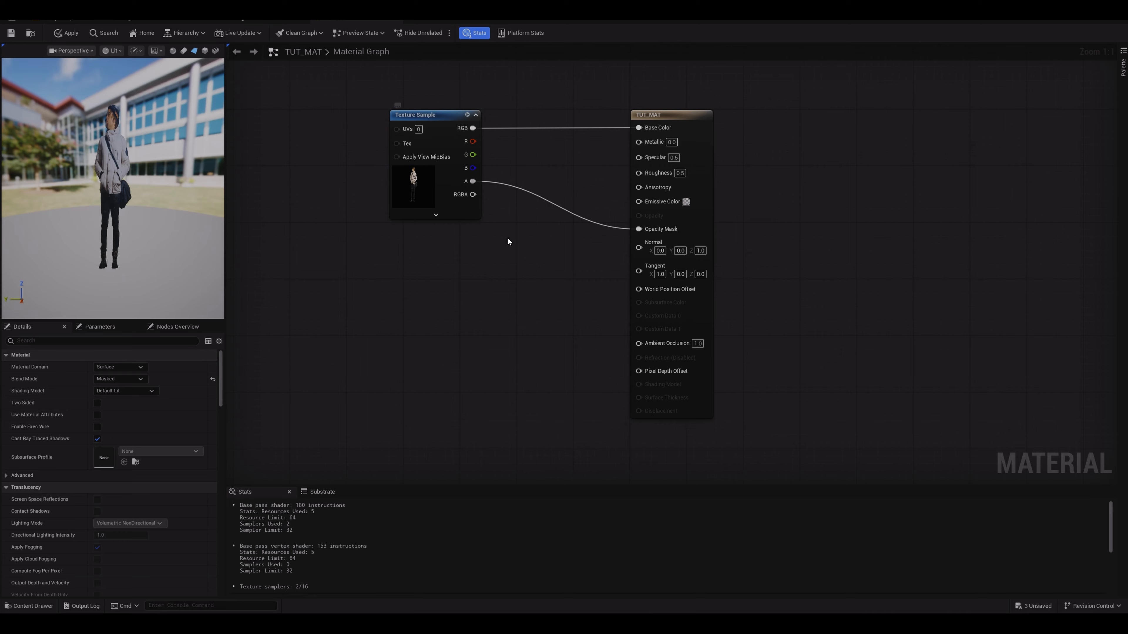
left_click(690, 135)
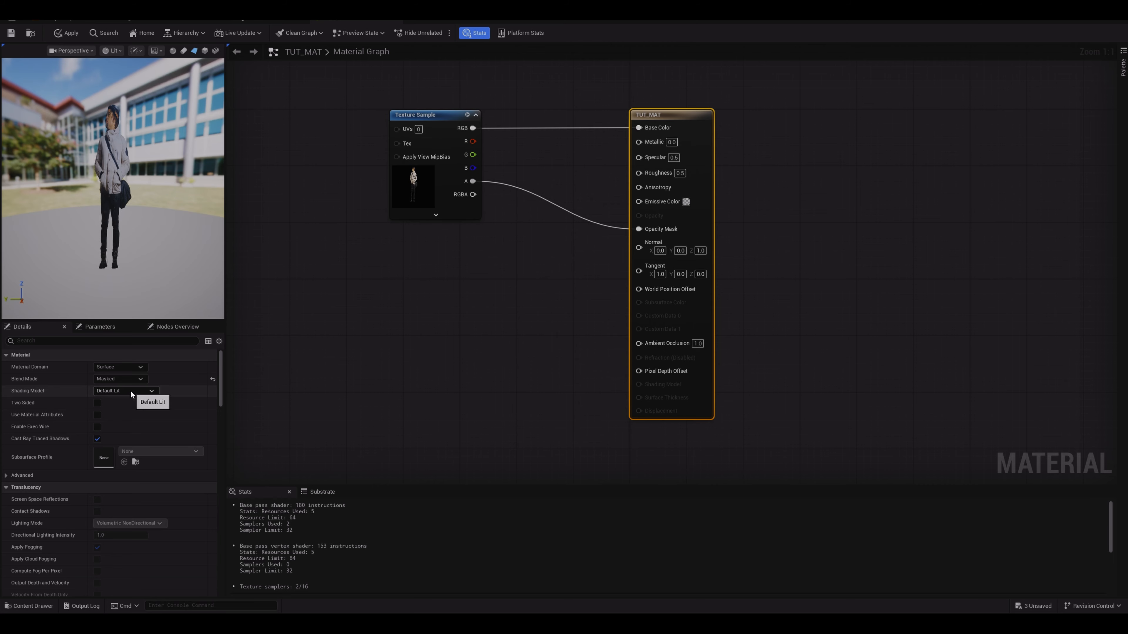
Try the Translucent blend mode on TUT_MAT and set it back to Masked.
left_click(129, 378)
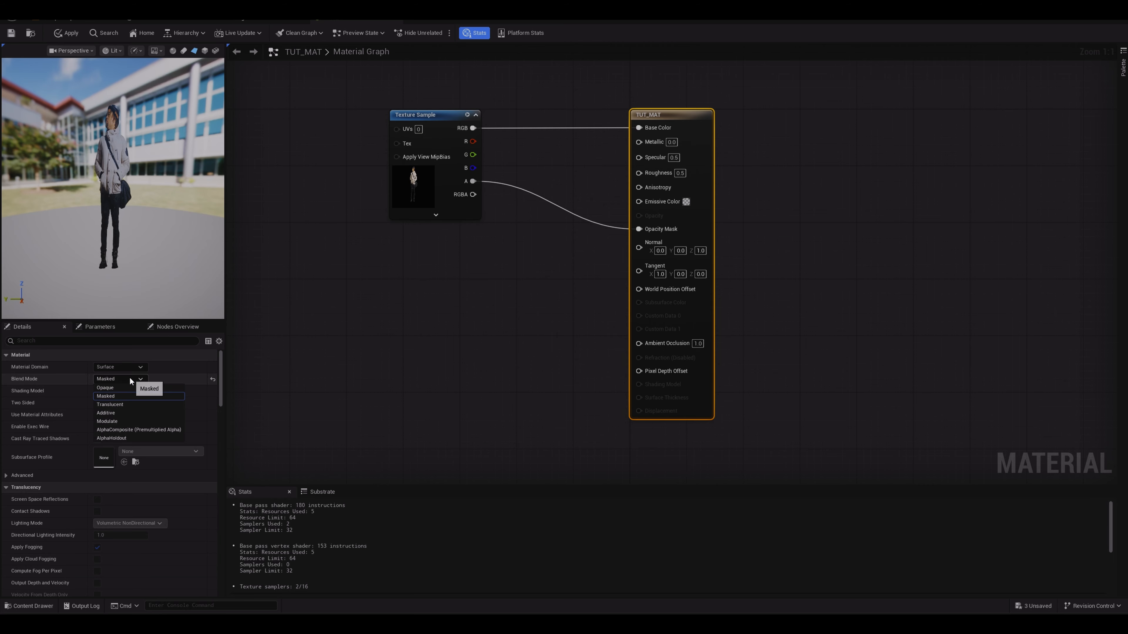
left_click(124, 404)
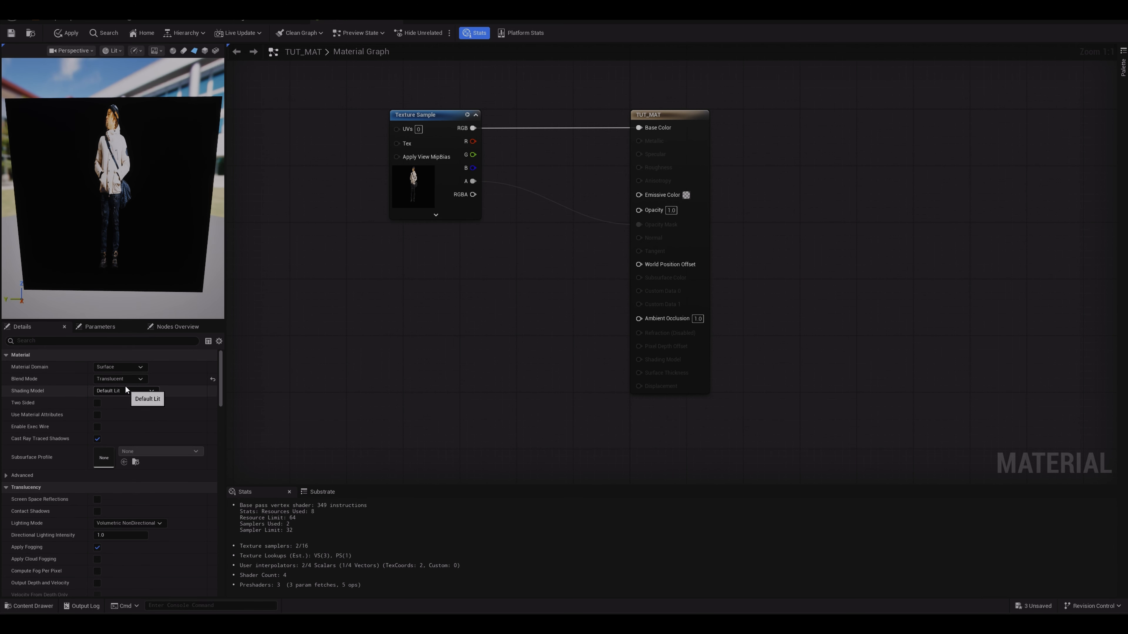
left_click(126, 379)
left_click(124, 396)
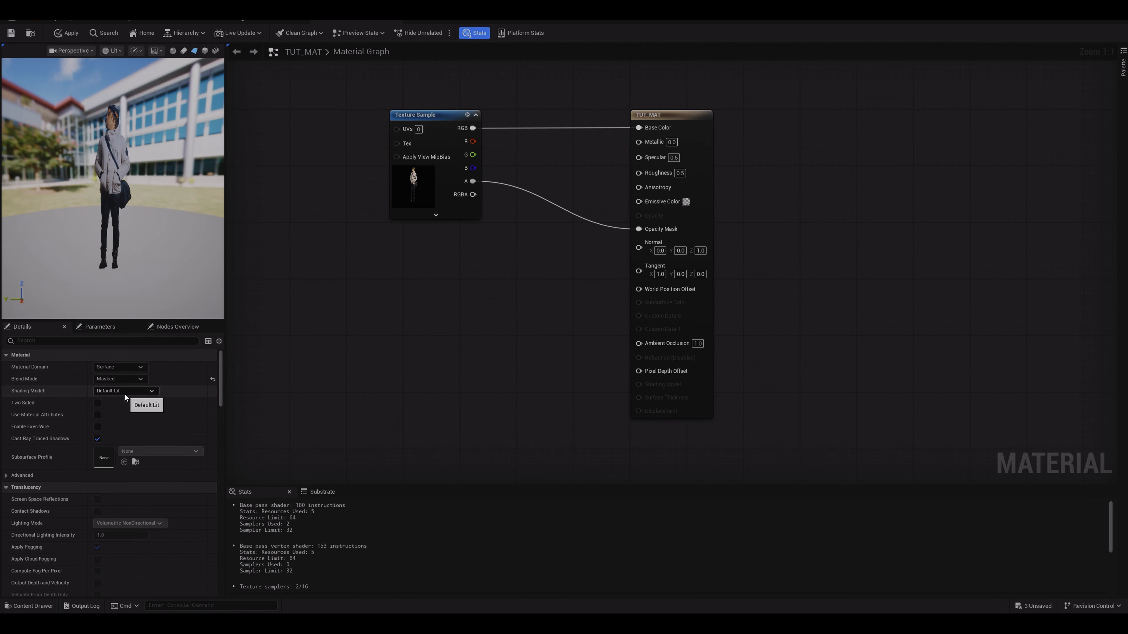
Apply the changes to TUT_MAT and return to the castle level to check the cut-out figure on the plane.
left_click(70, 32)
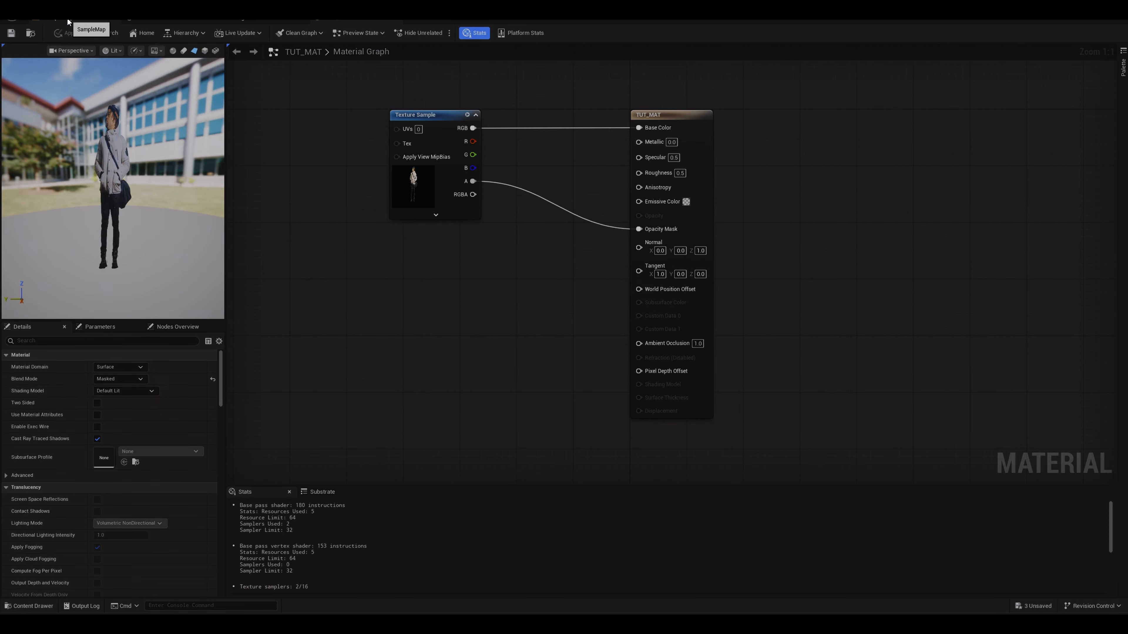
left_click(68, 21)
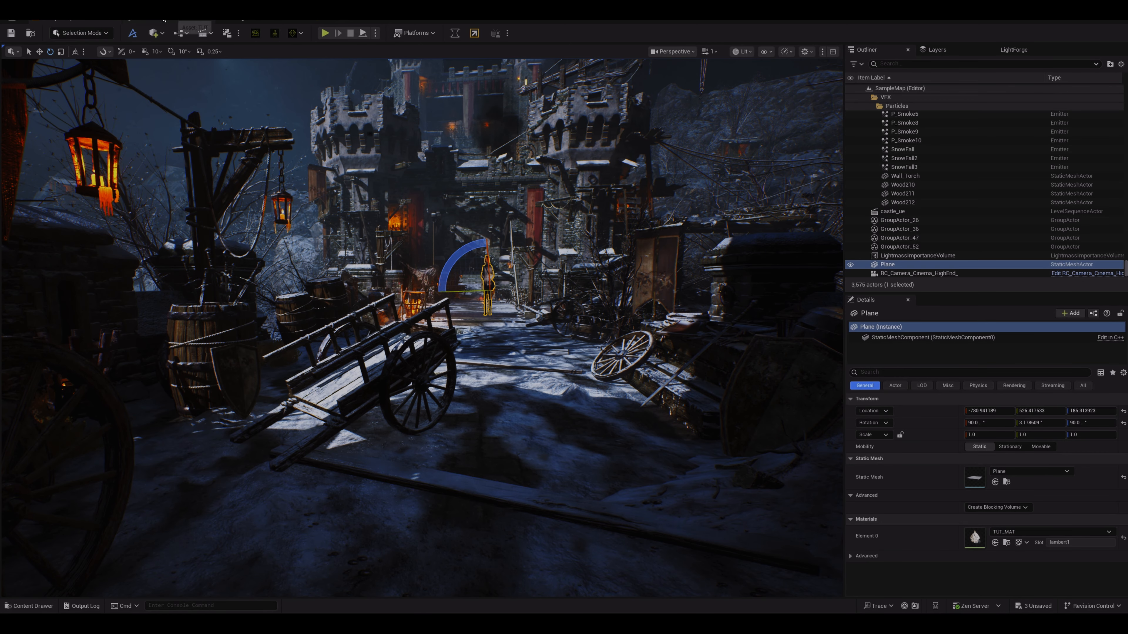
left_click(331, 18)
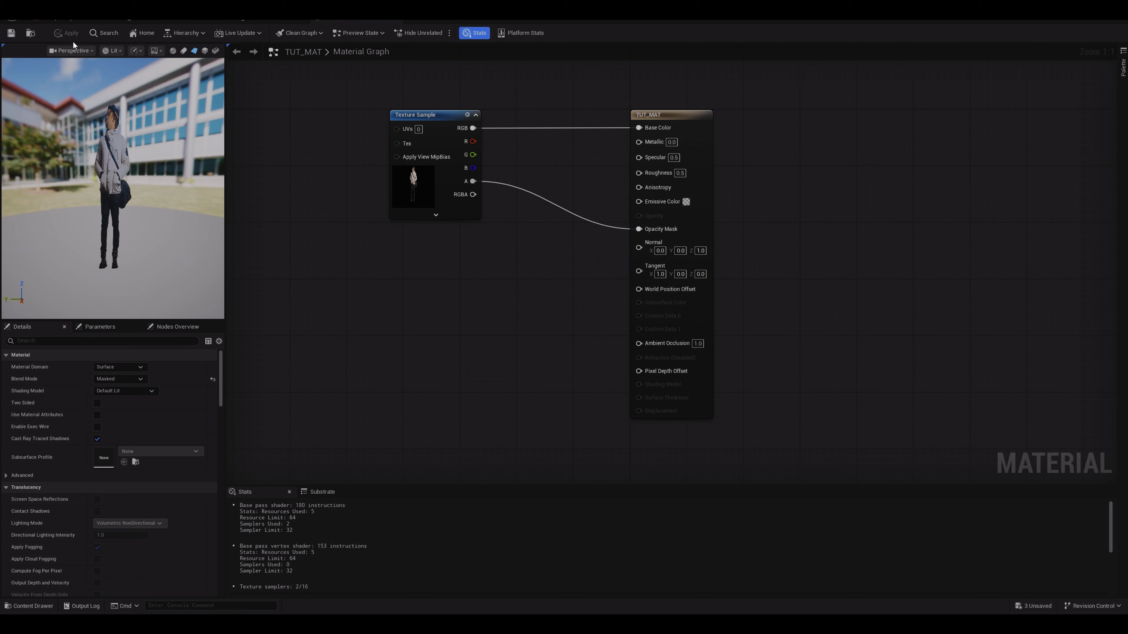
left_click(67, 19)
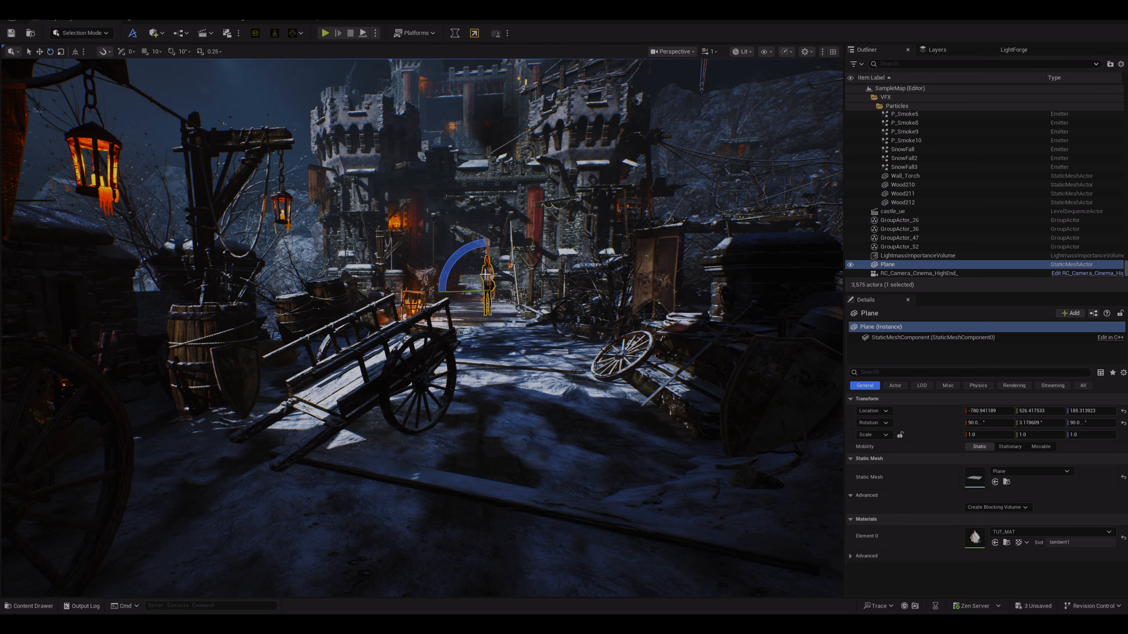
Move the plane sideways across the snowy path to about Y 549, Z 187.
key("w")
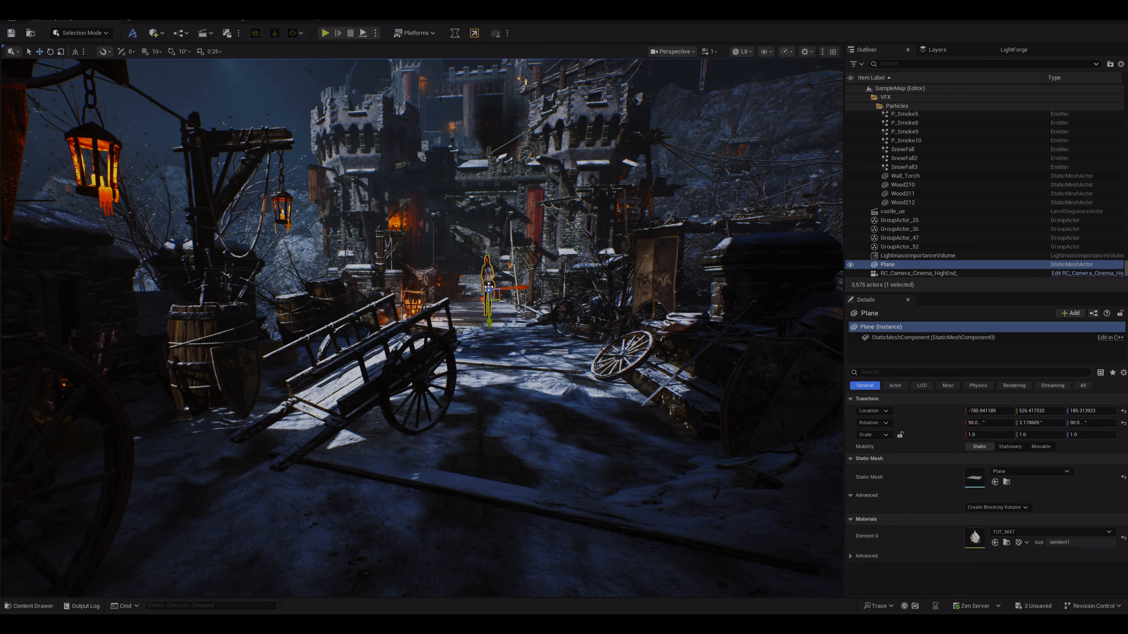
left_click_drag(518, 286, 495, 287)
key("e")
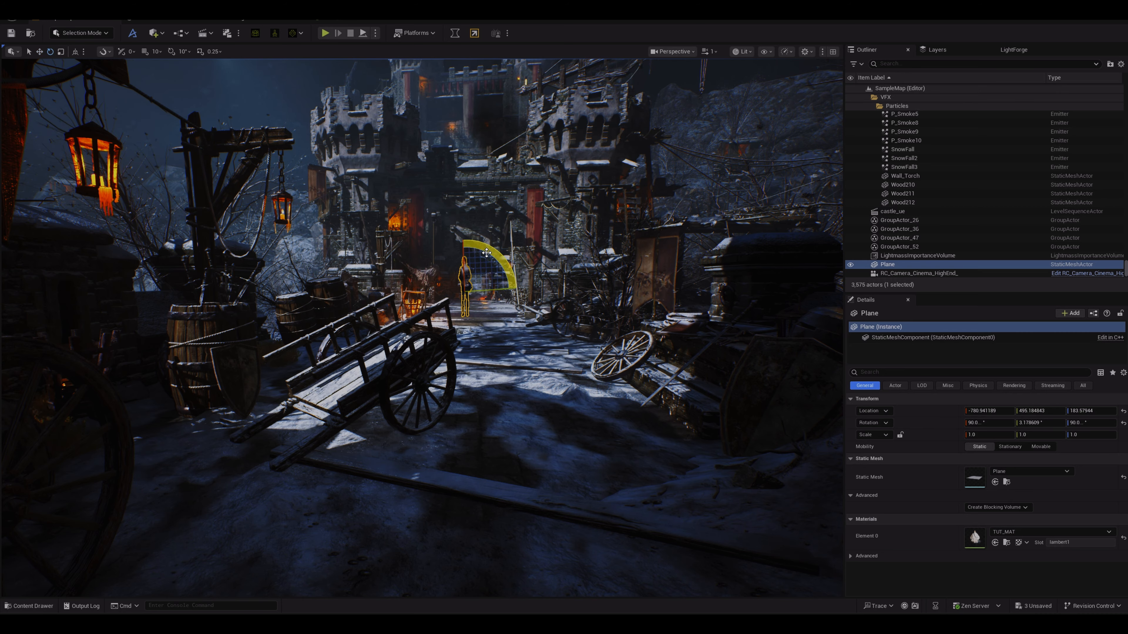
key("r")
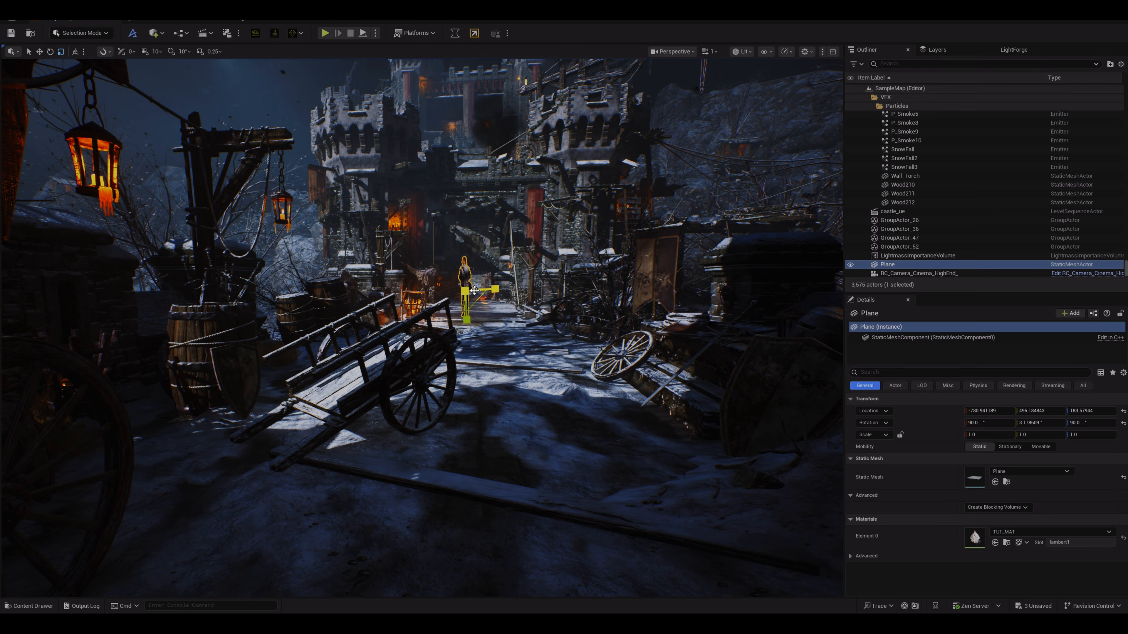
key("w")
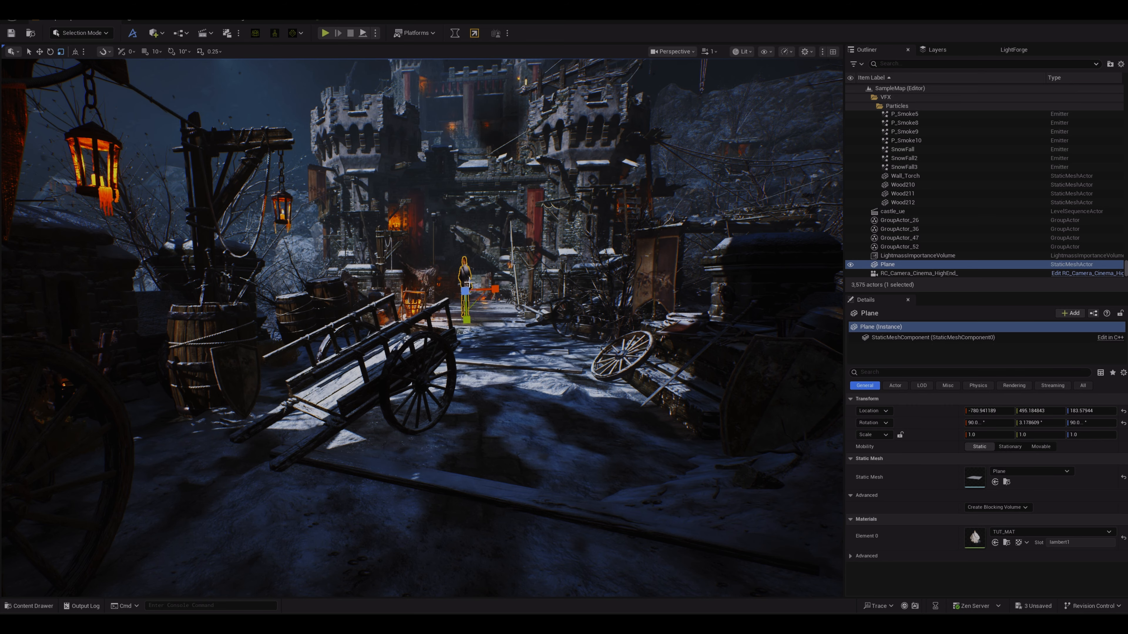
left_click_drag(487, 291, 525, 286)
Scale the plane uniformly to about 2.1 and widen its X scale to about 4.14.
key("r")
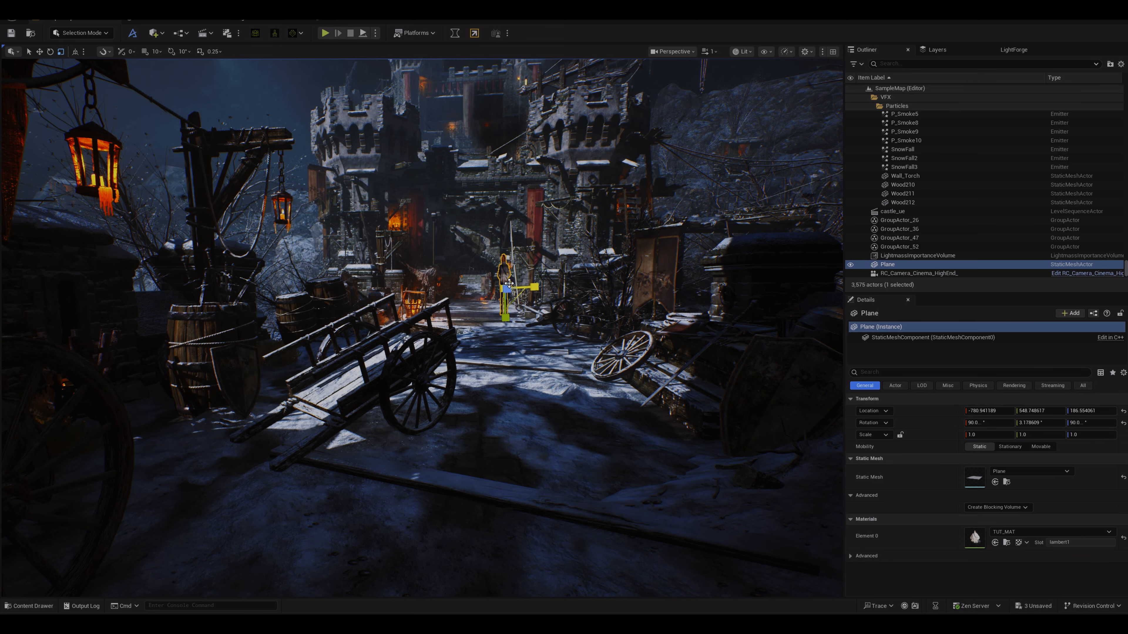
left_click_drag(501, 285, 527, 261)
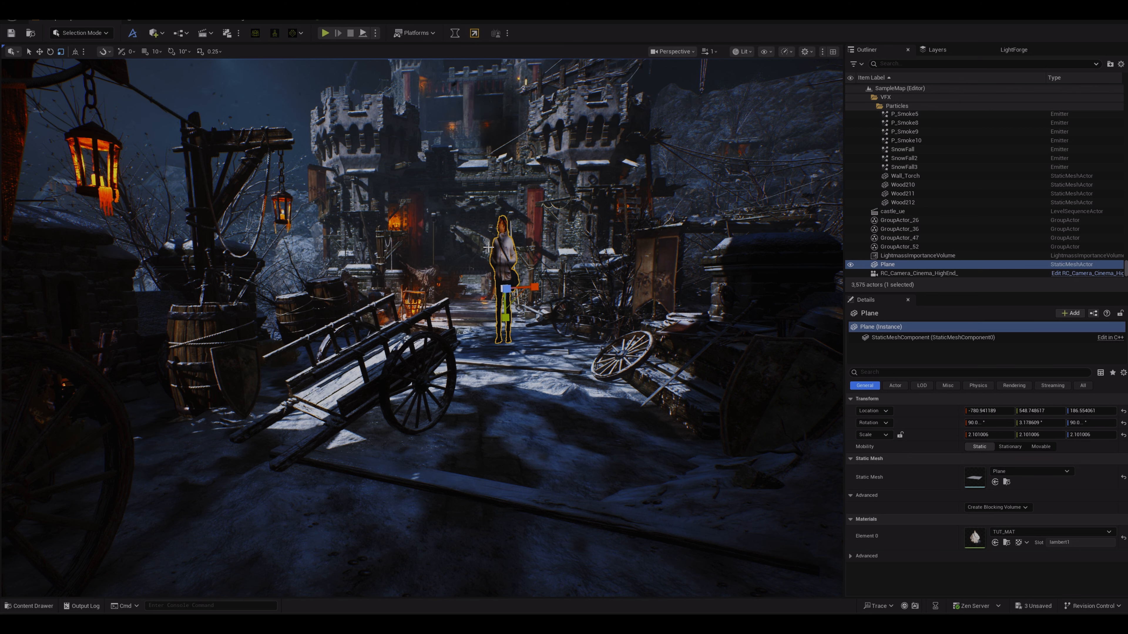
left_click_drag(534, 287, 601, 283)
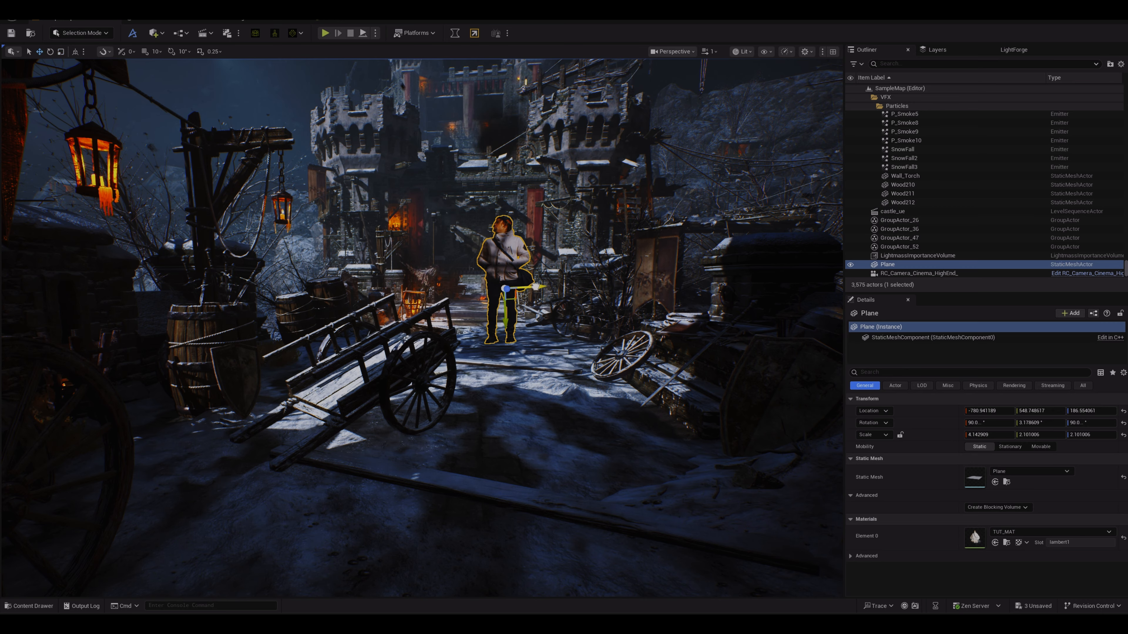
Lower the plane to about Y 542, Z 121 so the figure's feet meet the snowy ground.
key("w")
left_click_drag(532, 287, 528, 286)
left_click_drag(498, 321, 500, 367)
key("r")
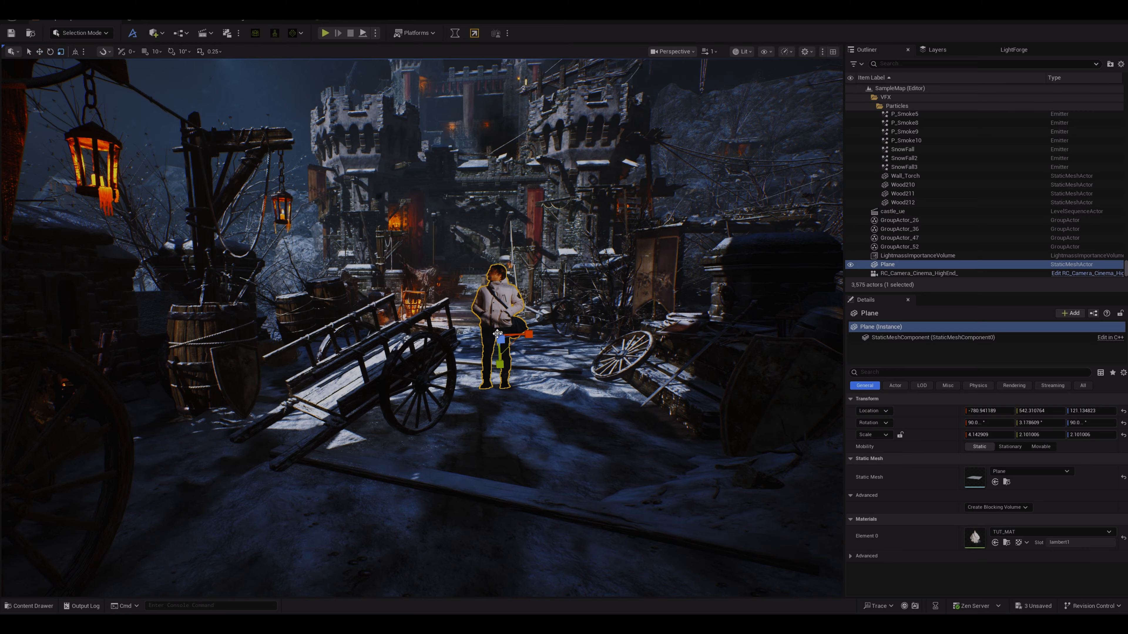
Place the BP_charles blueprint from the MetaHumans charles folder in the level beside the figure on the plane.
left_click(29, 606)
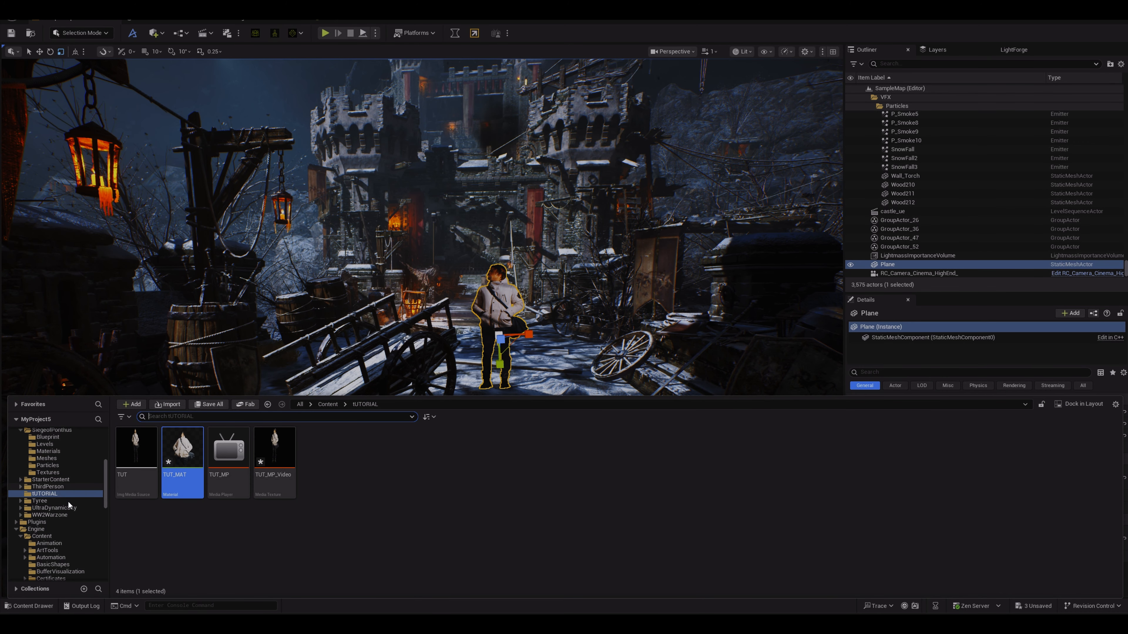
left_click(71, 479)
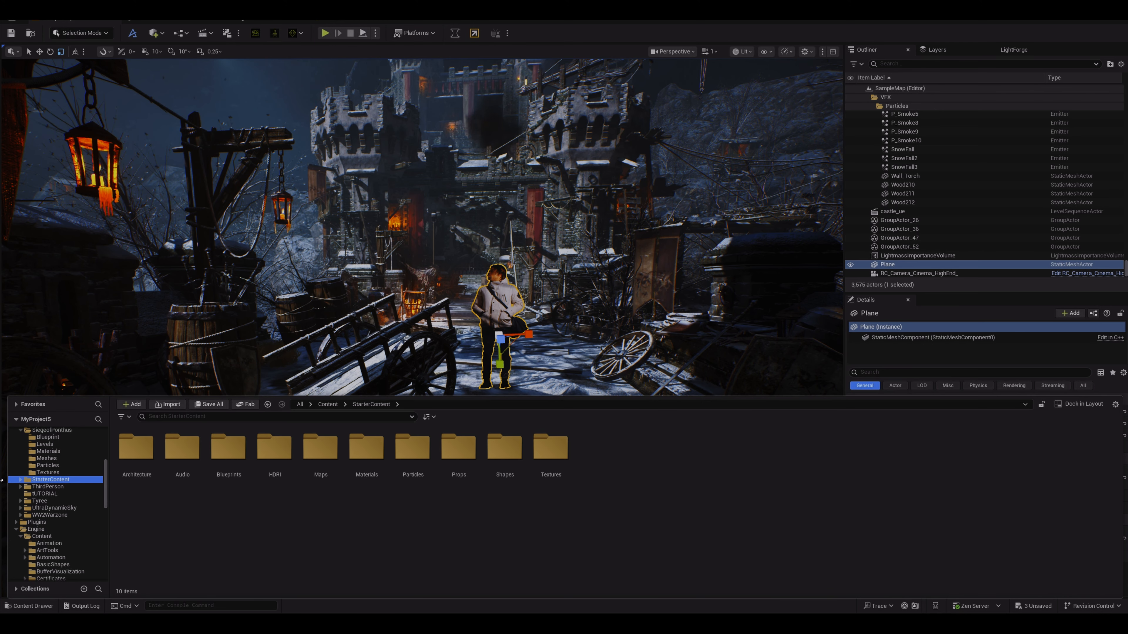
left_click_drag(106, 473, 106, 452)
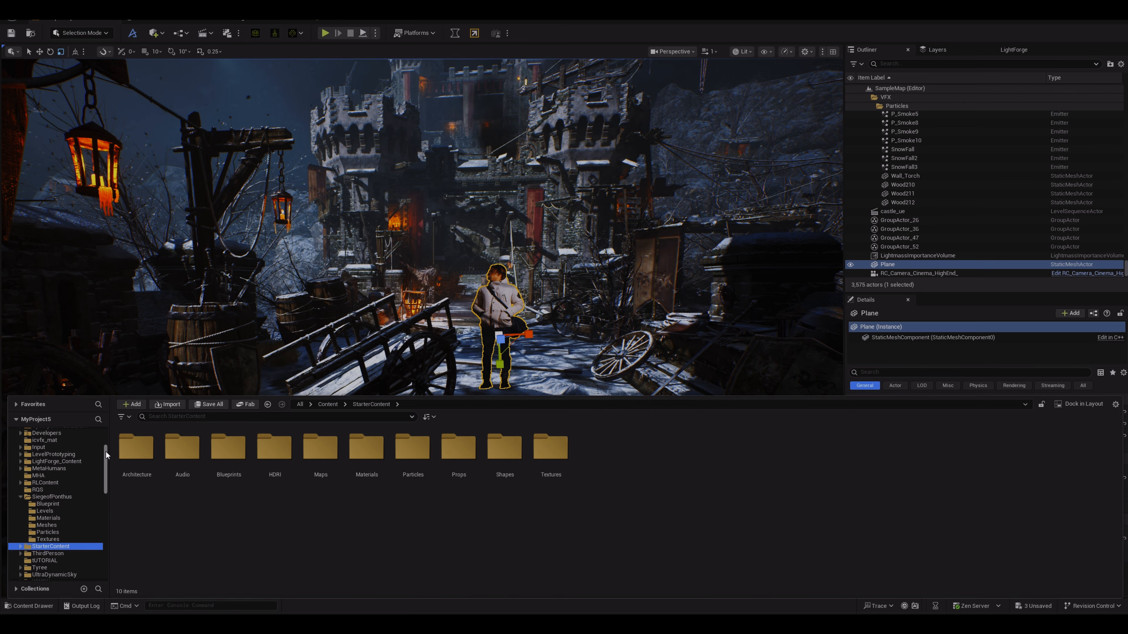
double_click(48, 468)
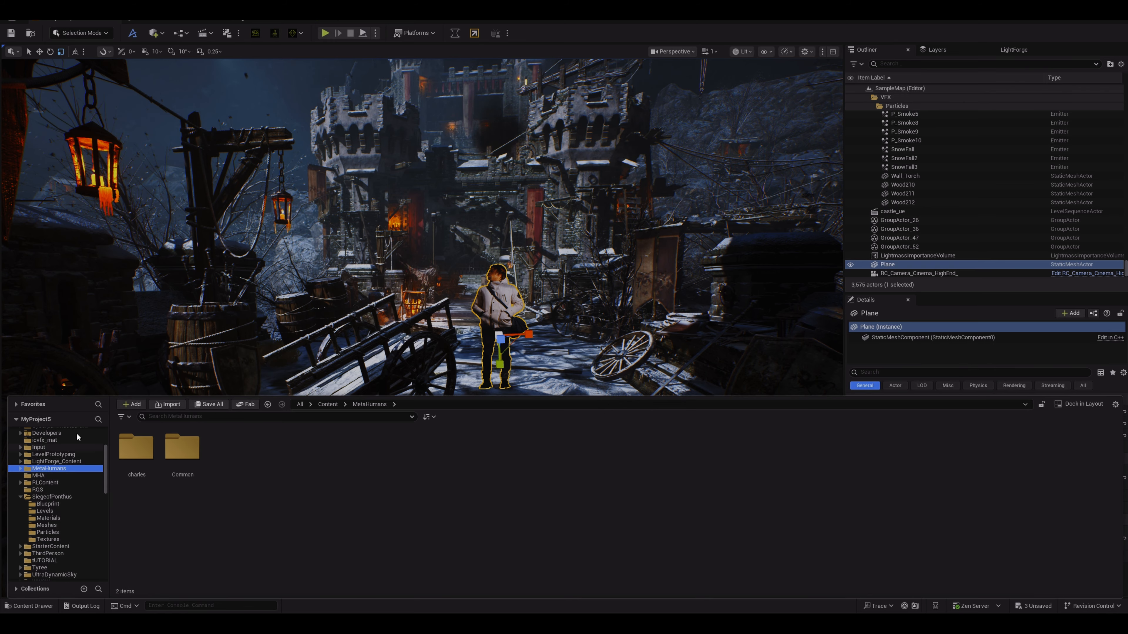
double_click(119, 443)
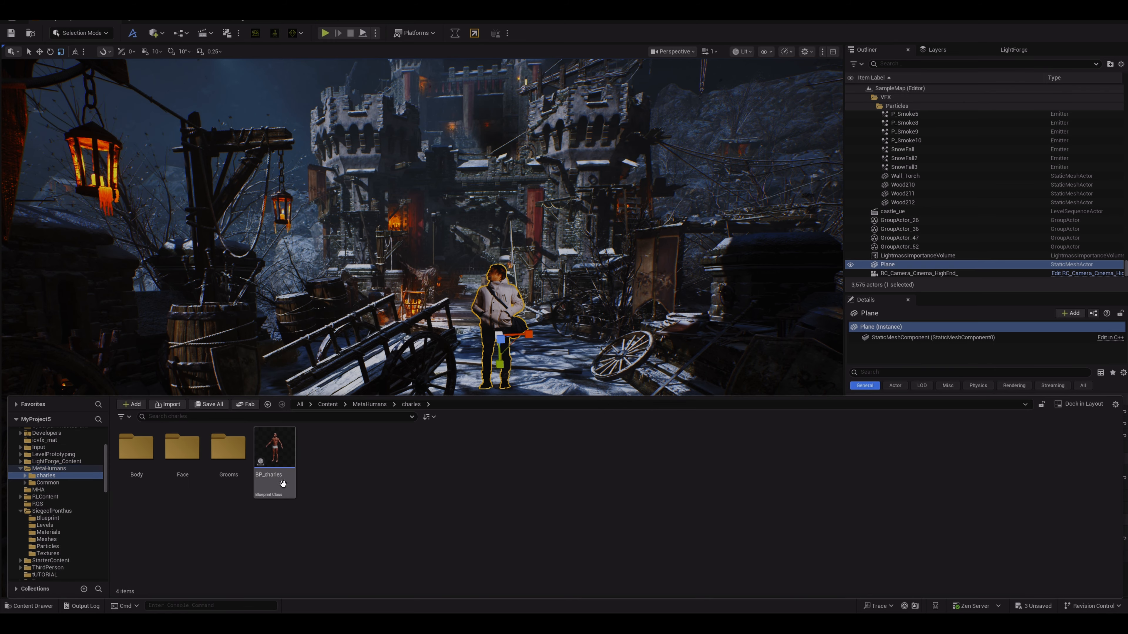
left_click_drag(274, 449, 522, 374)
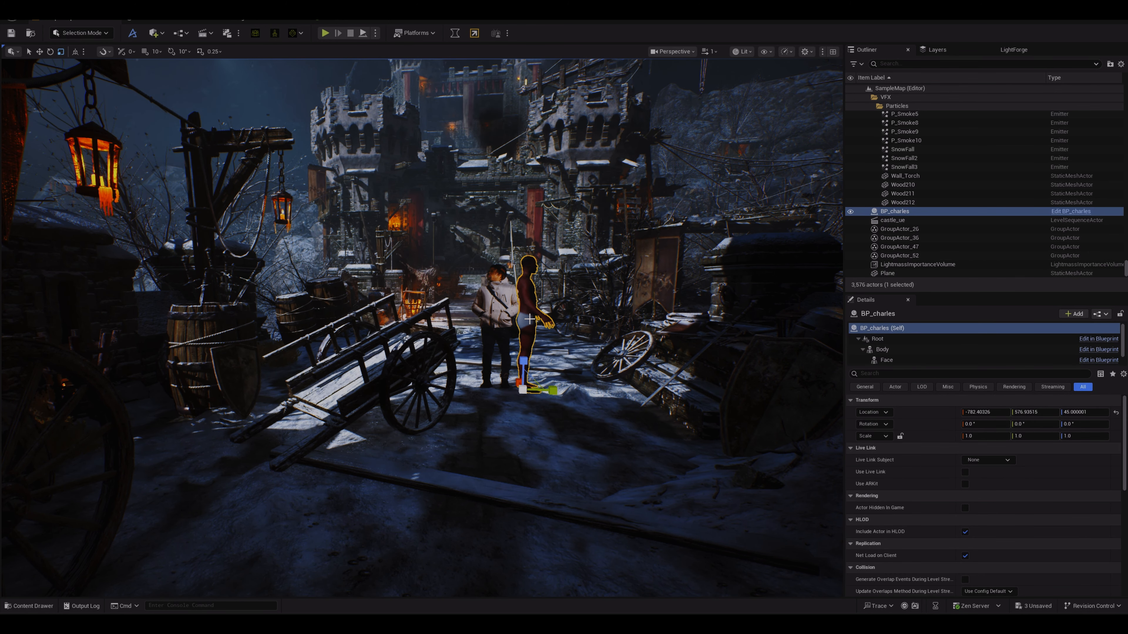
key("e")
left_click(1022, 423)
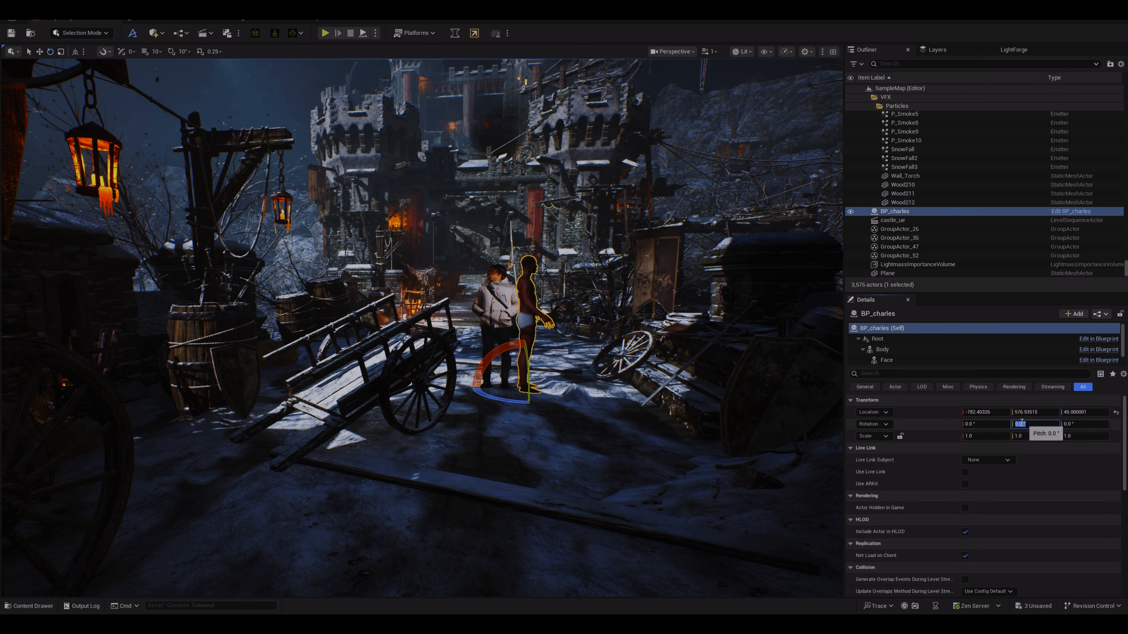
type("90")
key("Return")
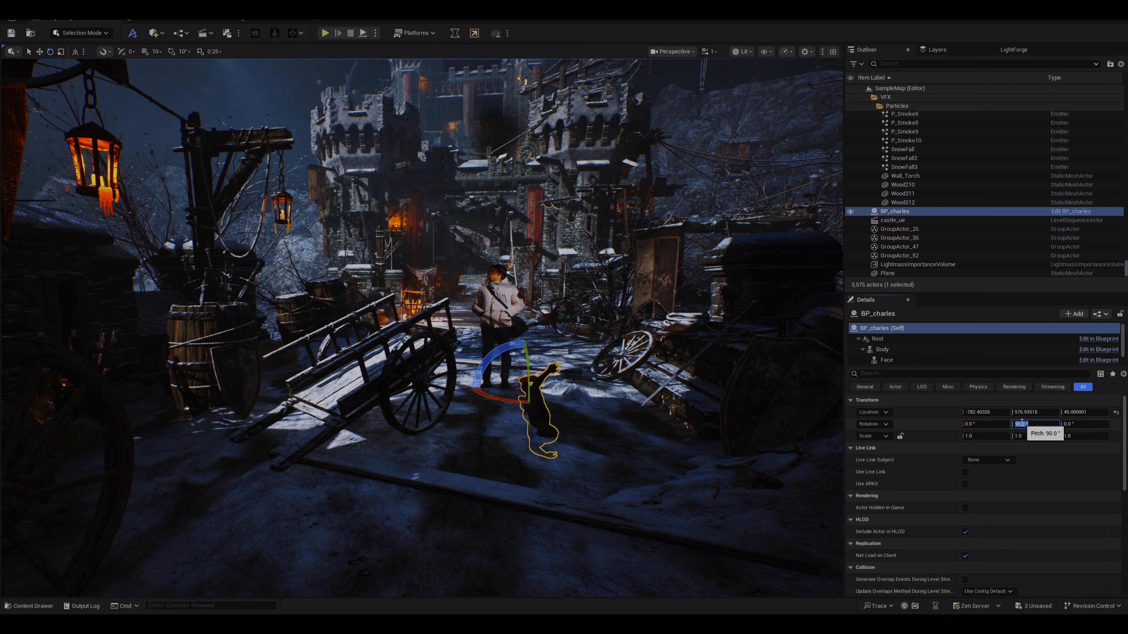
type("90")
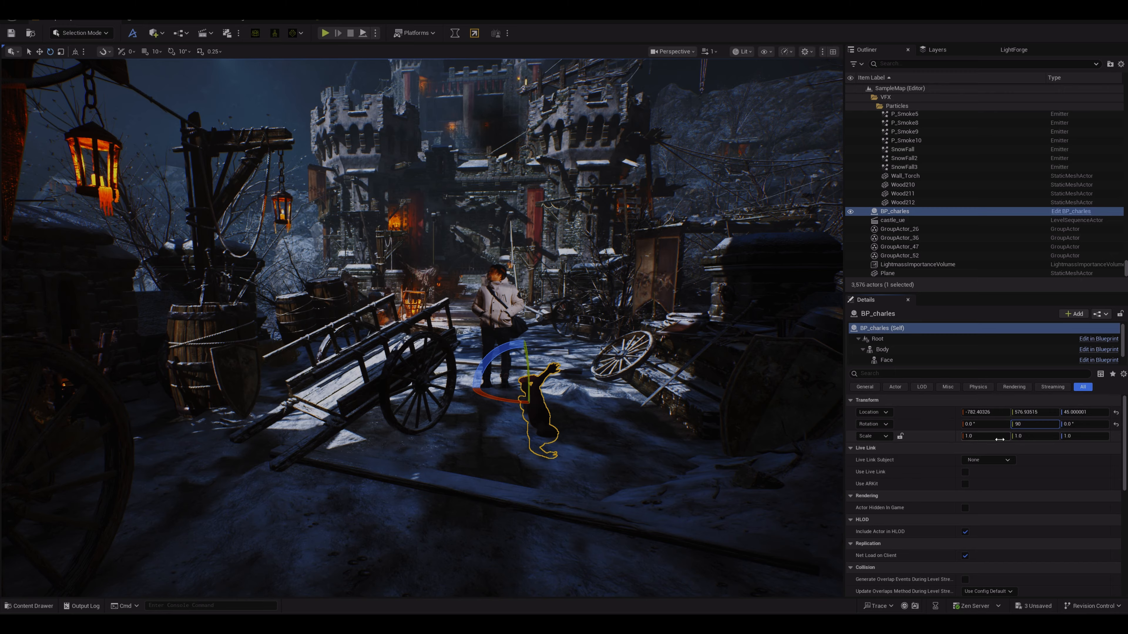
left_click(1064, 452)
left_click(1116, 424)
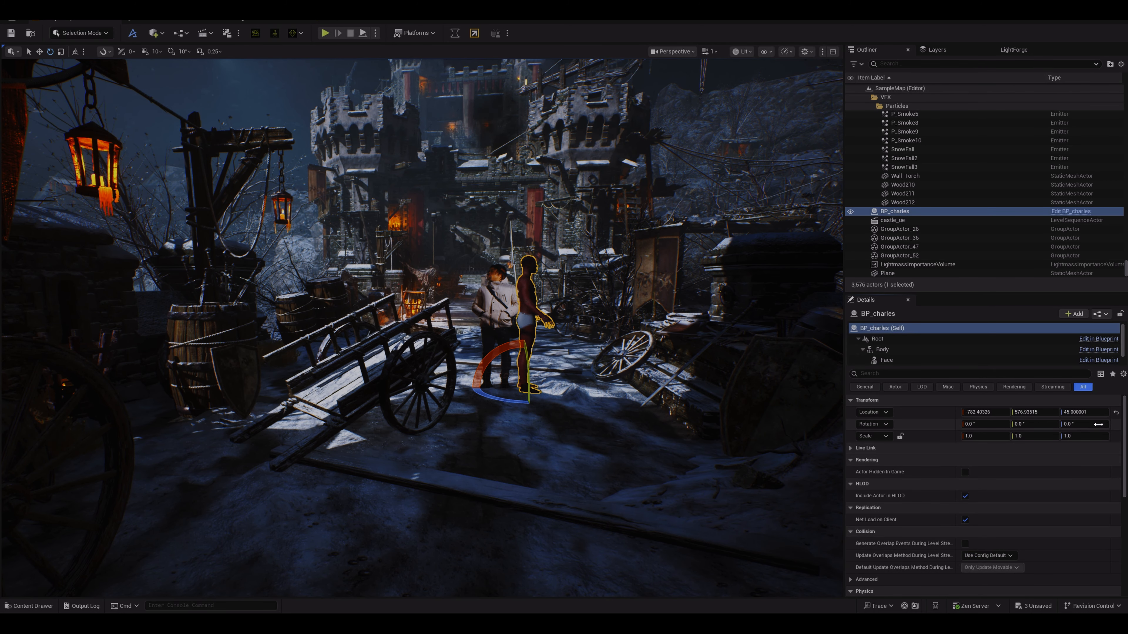
Set BP_charles's yaw rotation to 90 degrees.
left_click(1069, 425)
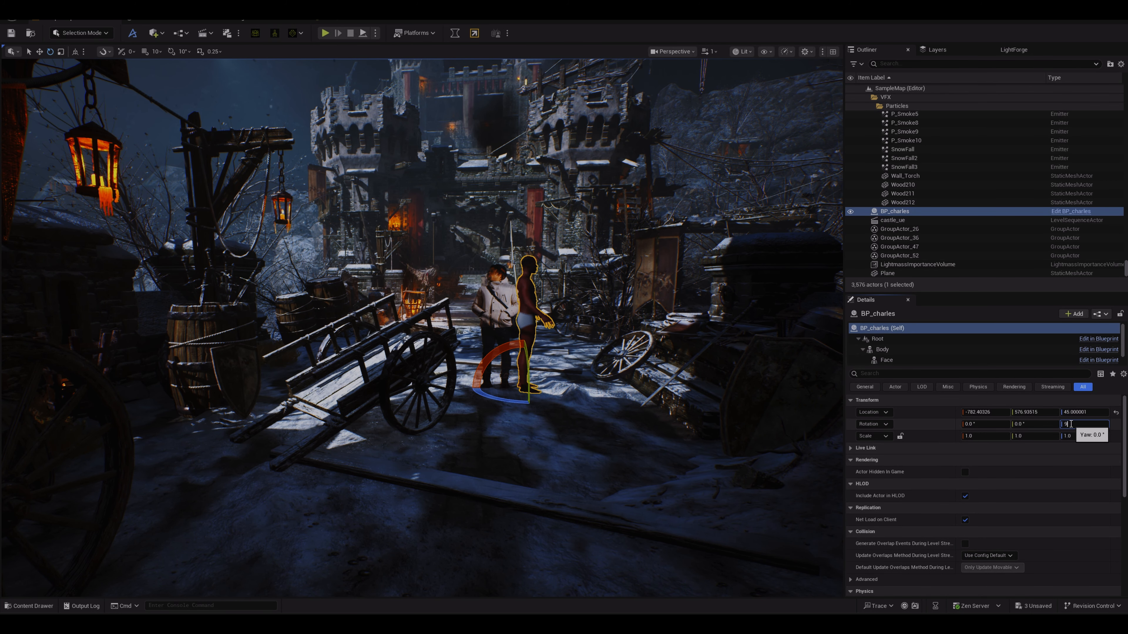
type("90")
key("Return")
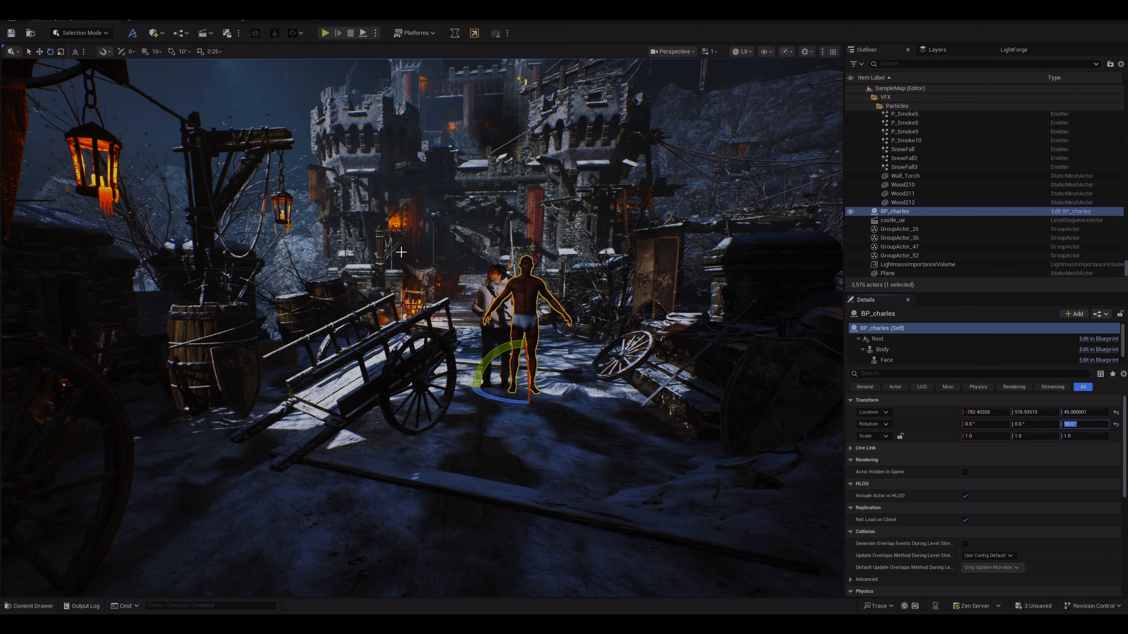
Move BP_charles onto the keyed figure at about X -770, Y 538, Z 44.
right_click(521, 291)
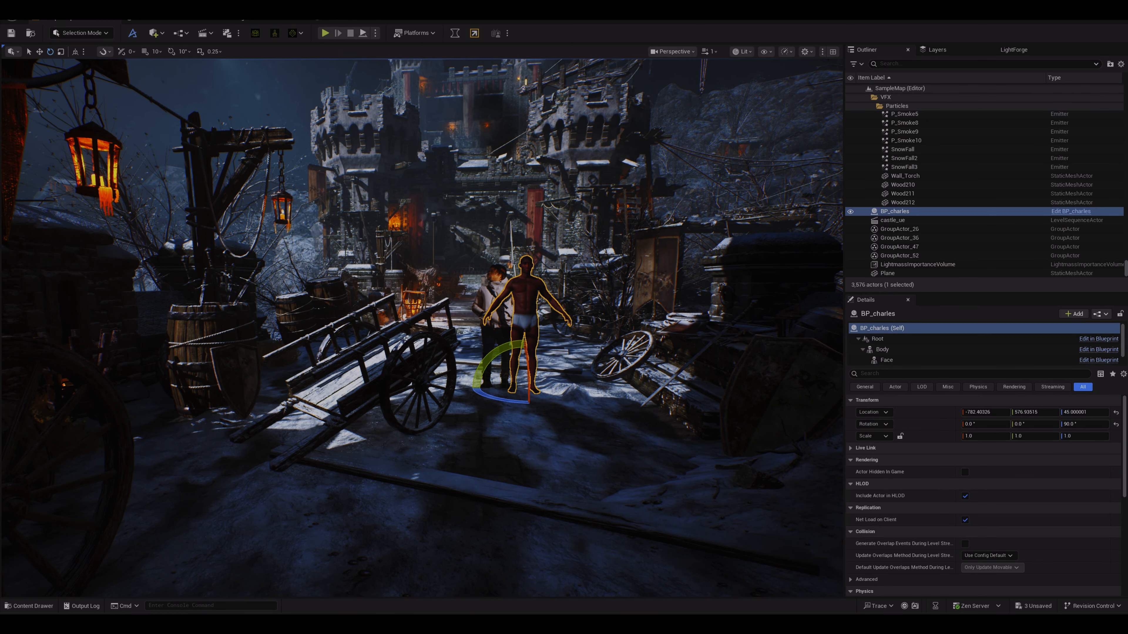
key("f")
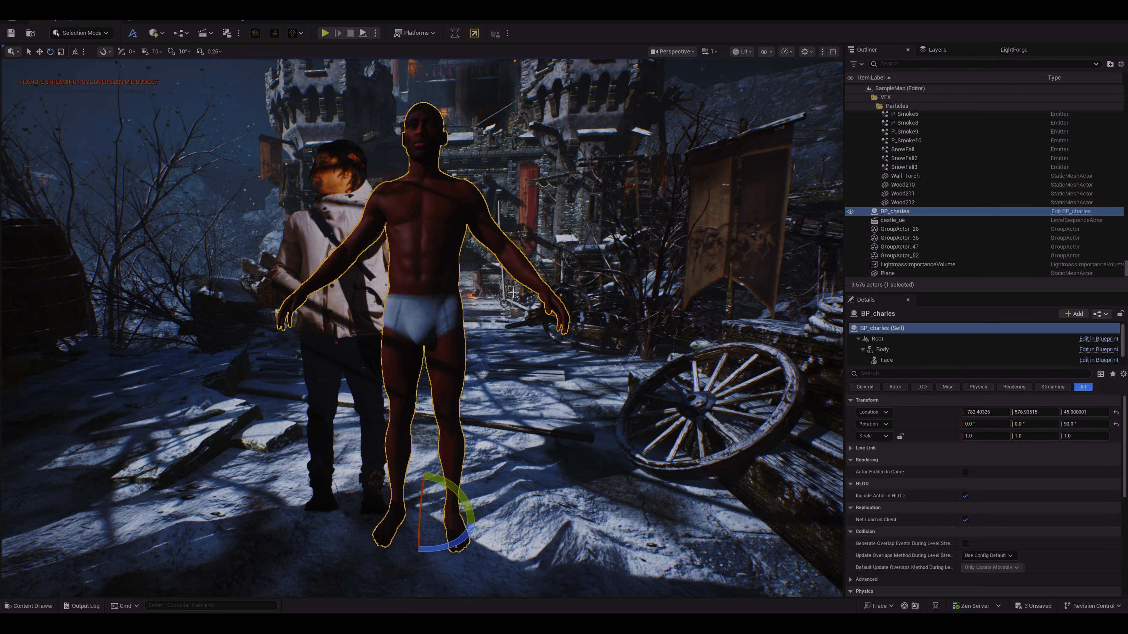
key("a")
mouse_move(445, 290)
right_mouse_down()
mouse_move(471, 320)
mouse_move(445, 263)
mouse_move(442, 289)
right_mouse_up()
key("e")
middle_click_drag(422, 329, 413, 307)
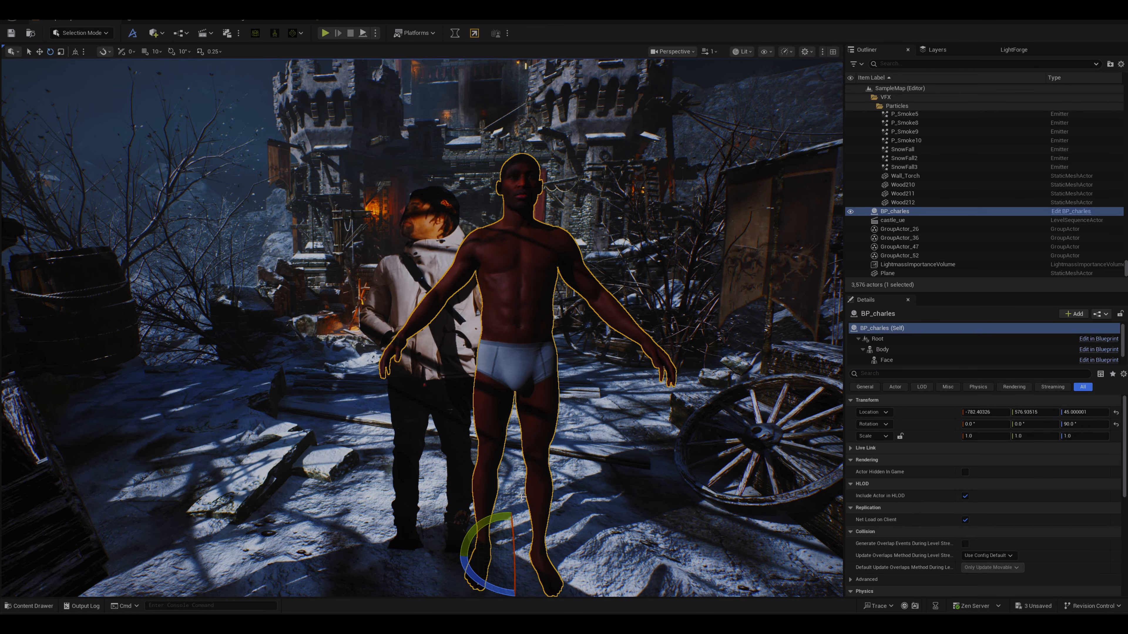
key("w")
left_click_drag(510, 525, 426, 569)
Narrow the plane's X scale to about 3.84 and raise the plane to about Y 540, Z 128.
left_click(475, 329)
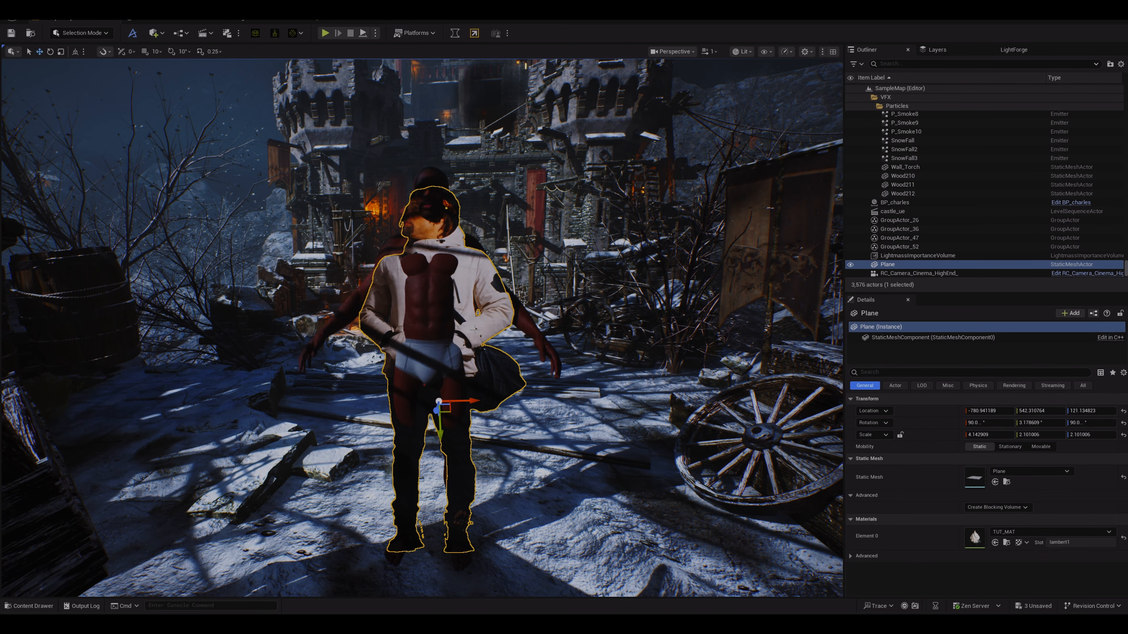
left_click_drag(439, 429, 456, 406)
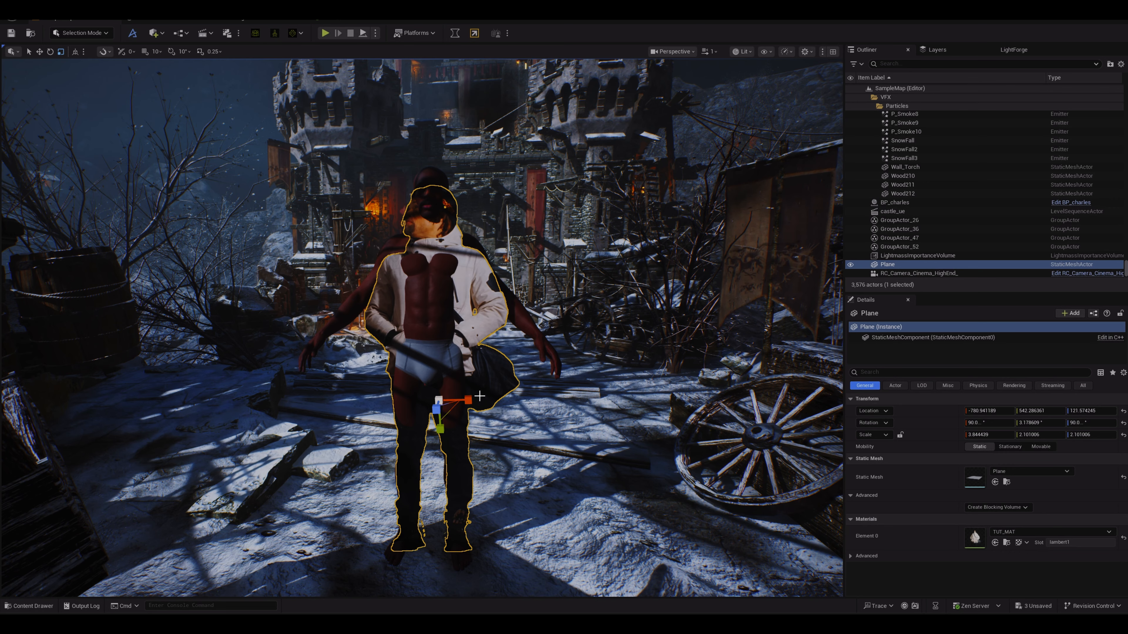
left_click_drag(479, 399, 437, 408)
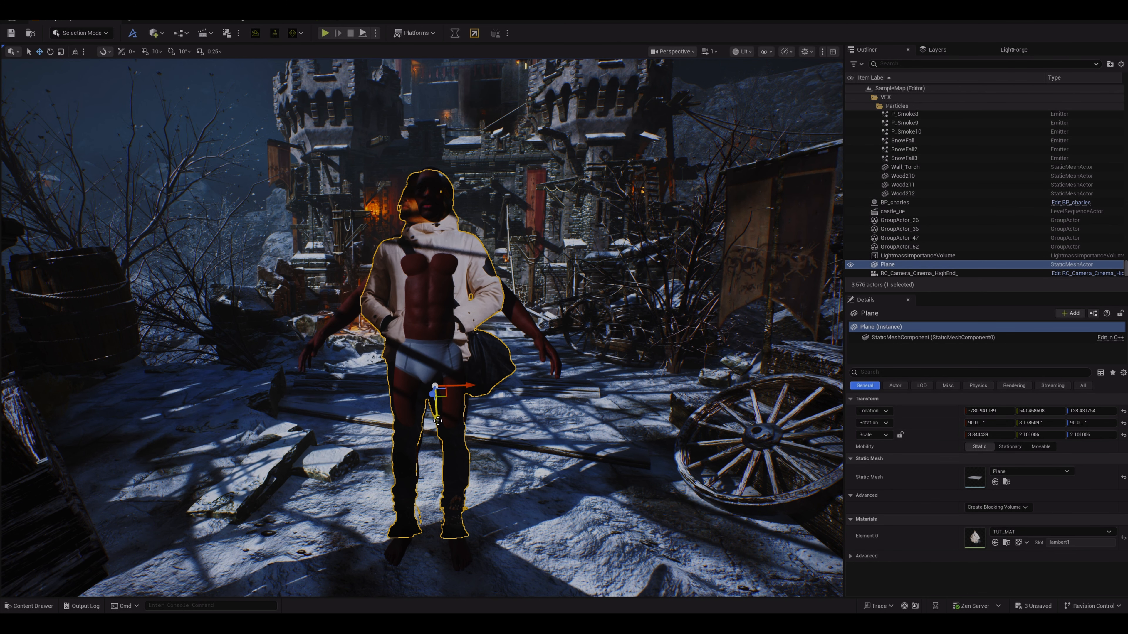
Rescale the plane to about 3.77 in X and 2.27 in Y and Z, positioning it at about Y 541, Z 126.
key("r")
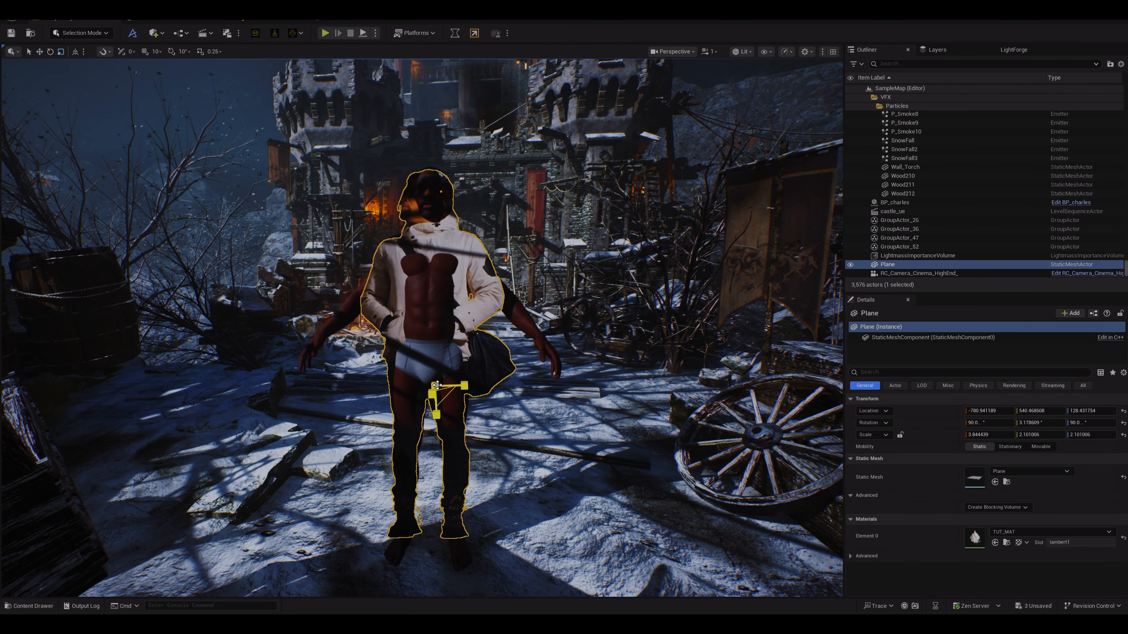
left_click_drag(437, 388, 450, 407)
key("w")
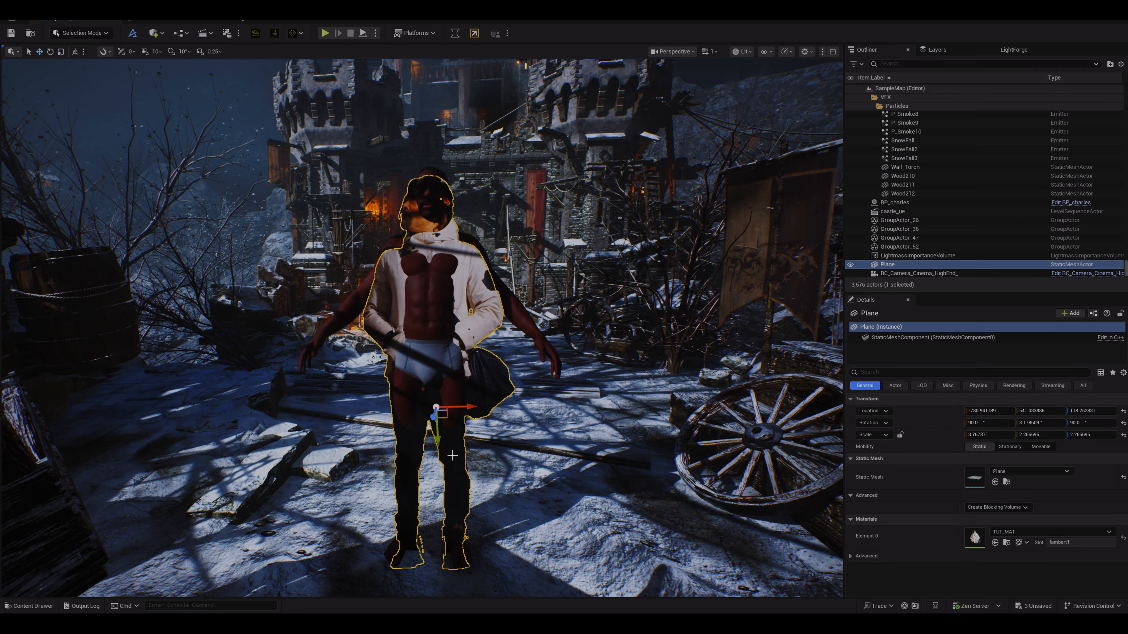
left_click_drag(439, 447, 446, 426)
Delete BP_charles from the level and move the plane back along the path to about X -740, Y 540, Z 128.
left_click(438, 297)
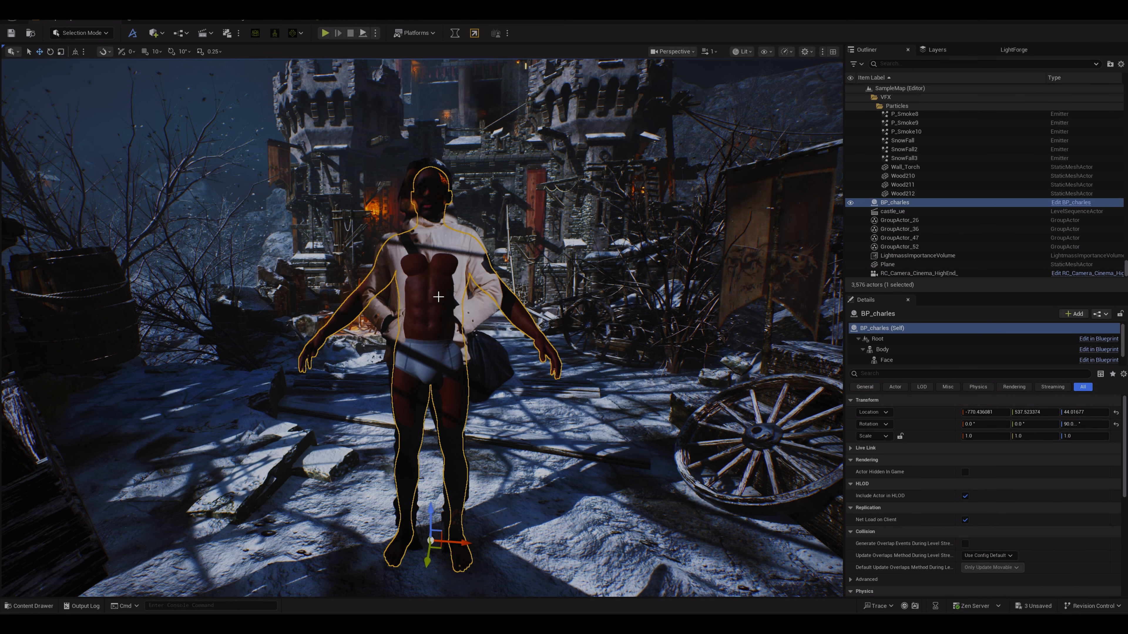
key("Delete")
left_click(439, 422)
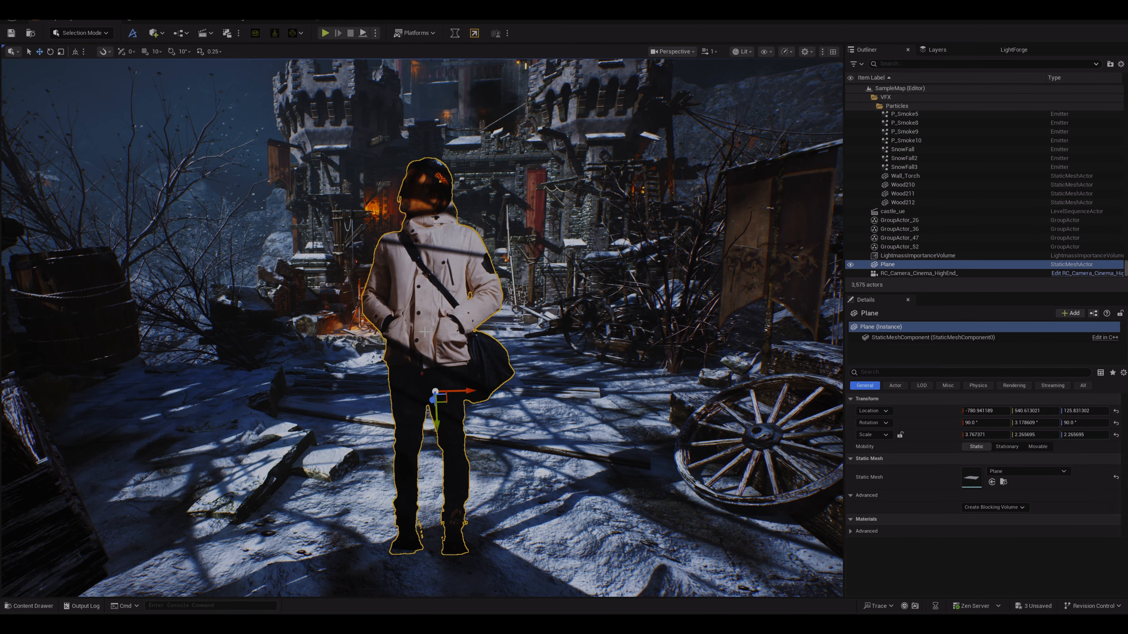
left_click_drag(433, 401, 441, 347)
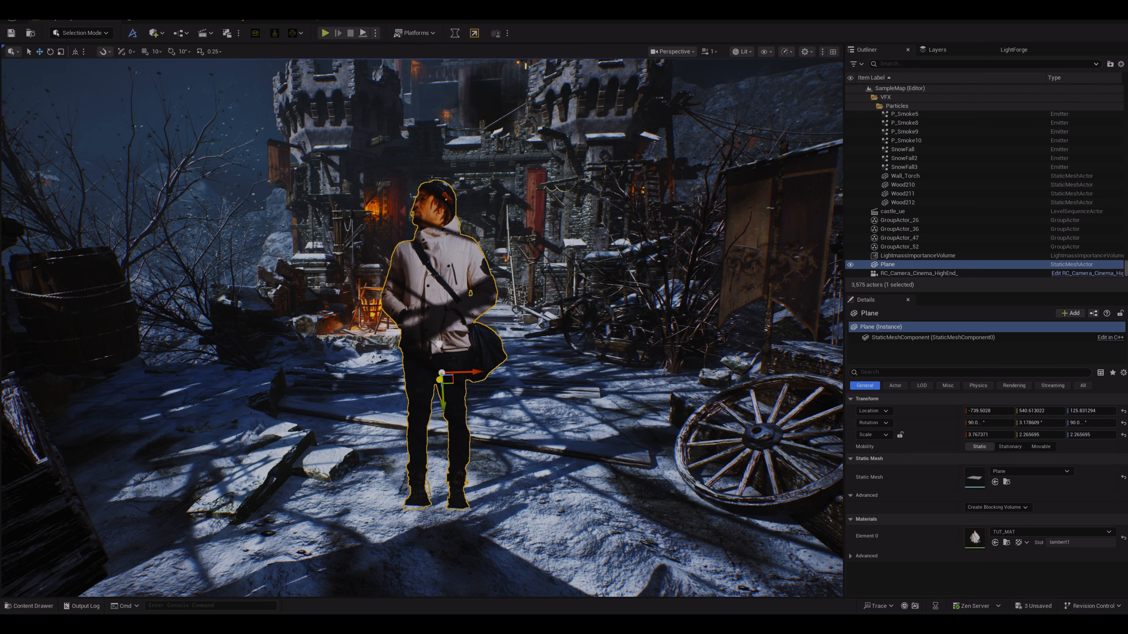
left_click_drag(446, 404, 445, 401)
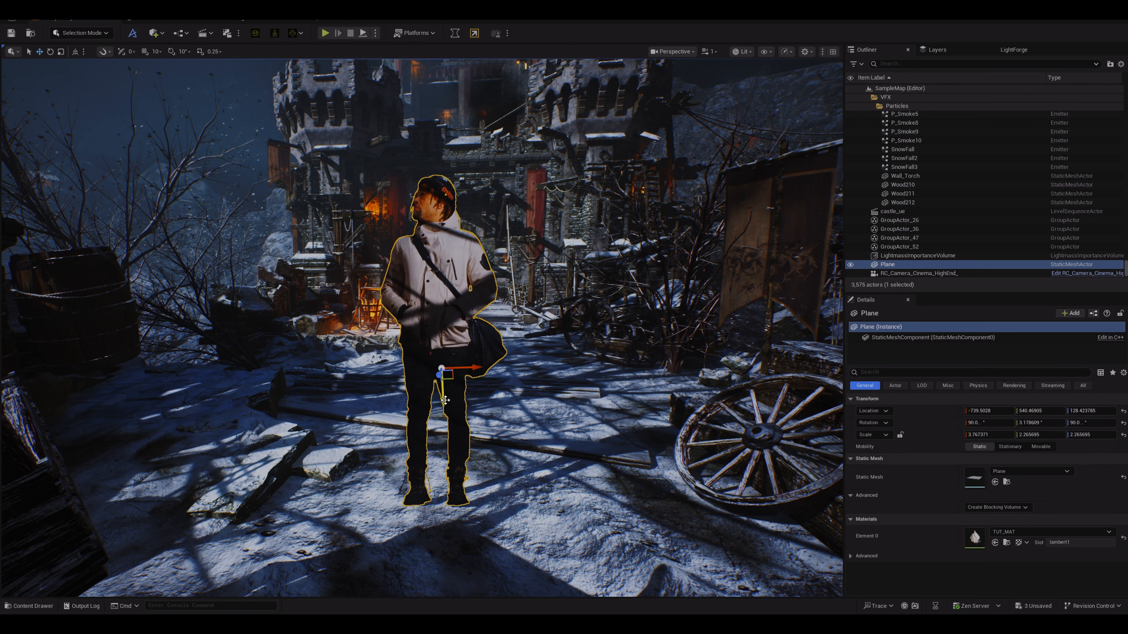
Tilt the plane to a pitch of about 1.58 degrees and lower it to about Z 127 so the feet meet the snow.
key("e")
left_click_drag(458, 332, 473, 333)
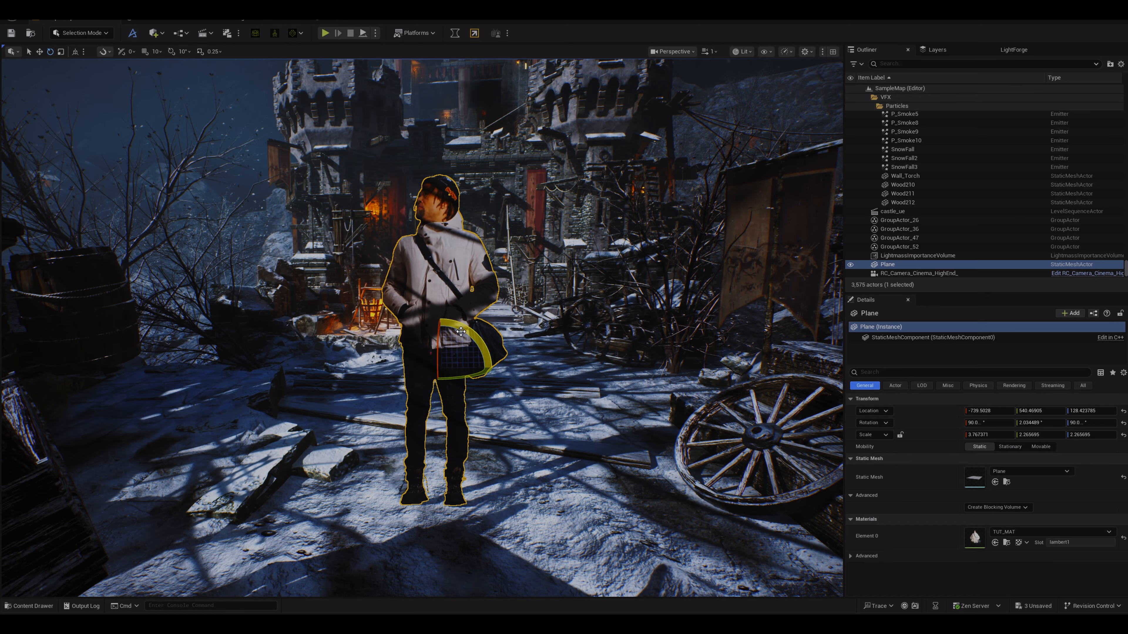
key("w")
left_click_drag(444, 397, 445, 402)
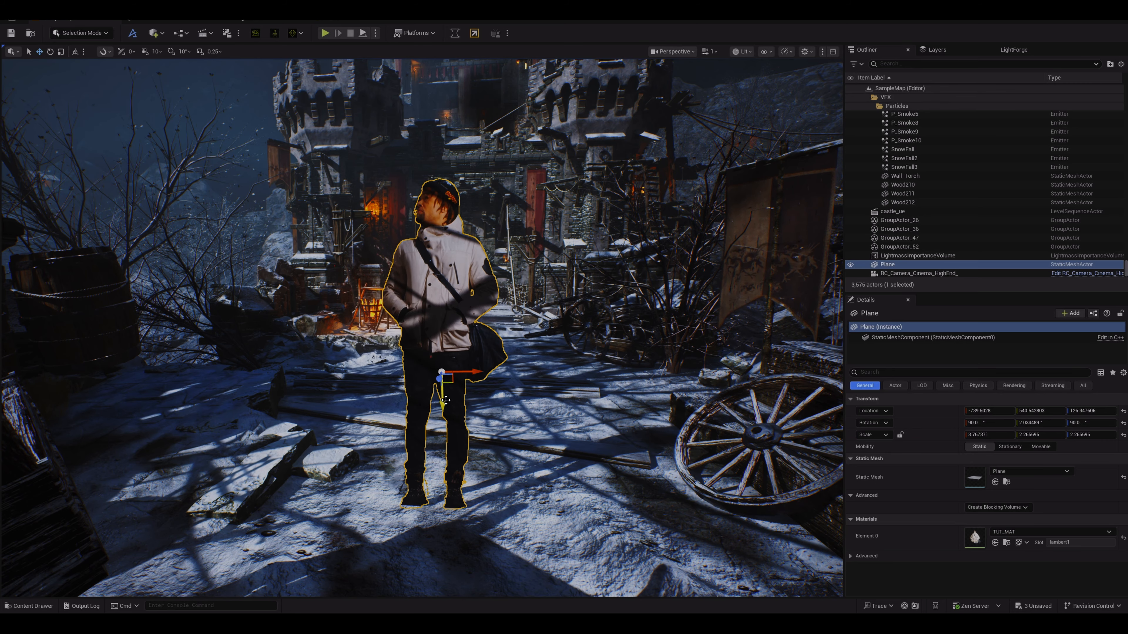
key("e")
left_click_drag(468, 333, 469, 335)
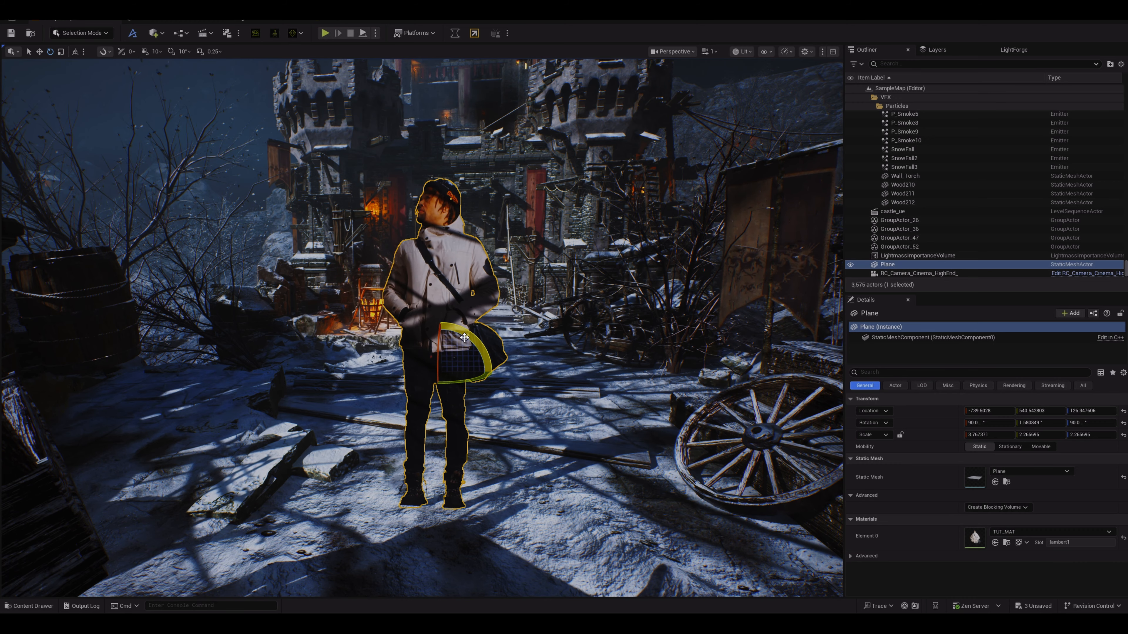
key("w")
mouse_move(444, 402)
left_mouse_down()
mouse_move(445, 381)
mouse_move(450, 403)
left_mouse_up()
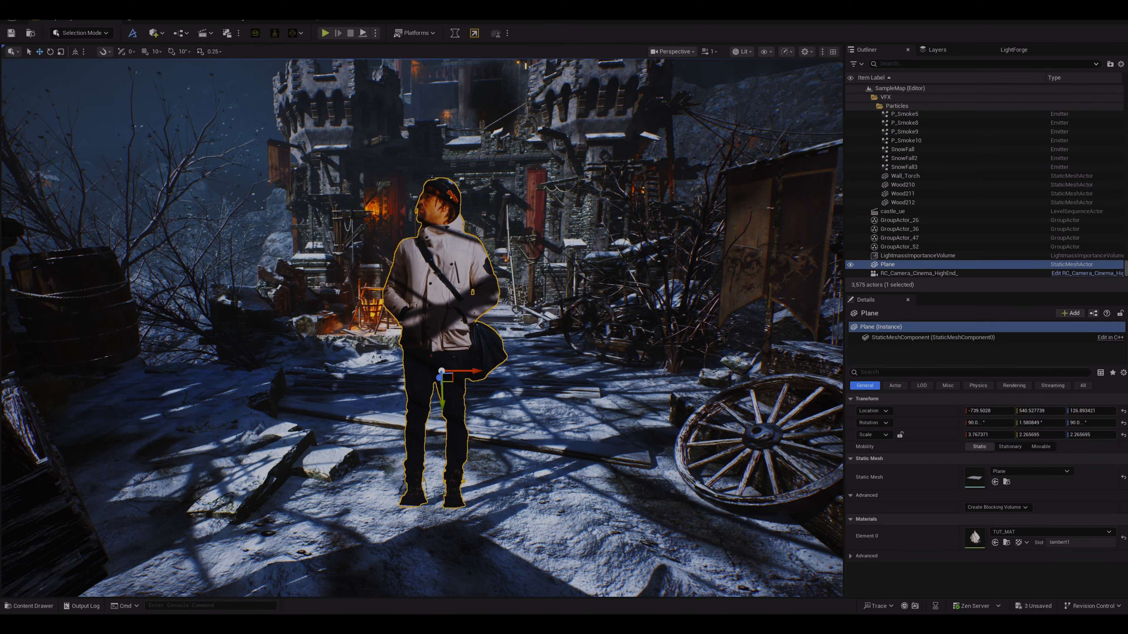
Nudge the plane to about X -738, Y 543, Z 127 in a wider view of the castle path.
key("s")
right_click_drag(492, 369, 495, 356)
key("s")
key("q")
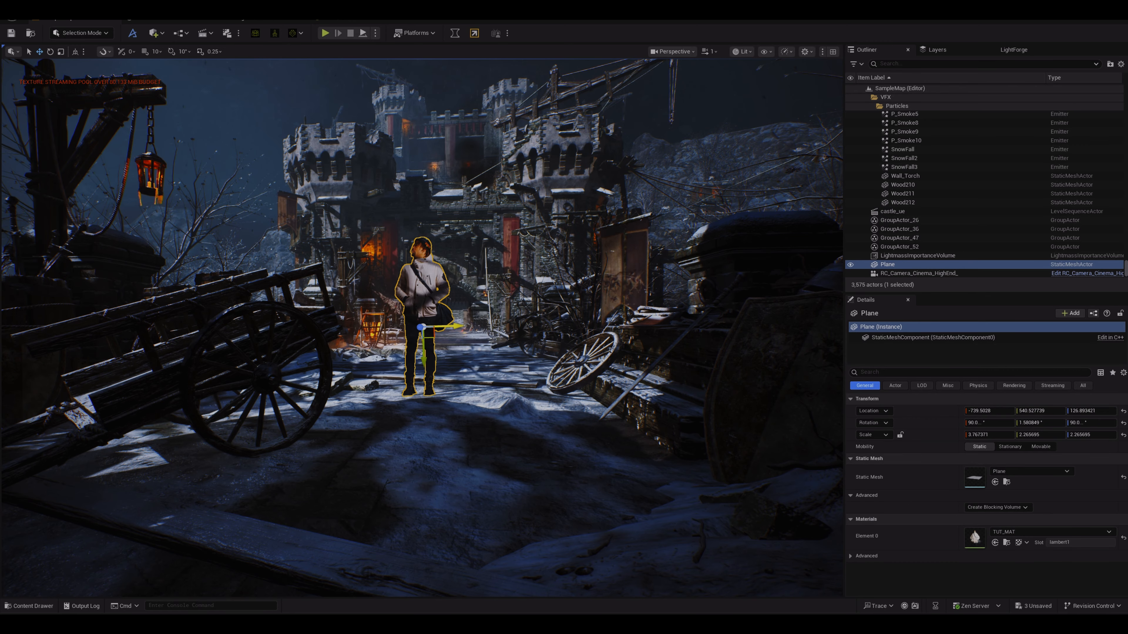
left_click_drag(460, 327, 409, 329)
left_click_drag(405, 375, 400, 167)
left_click_drag(417, 328, 422, 328)
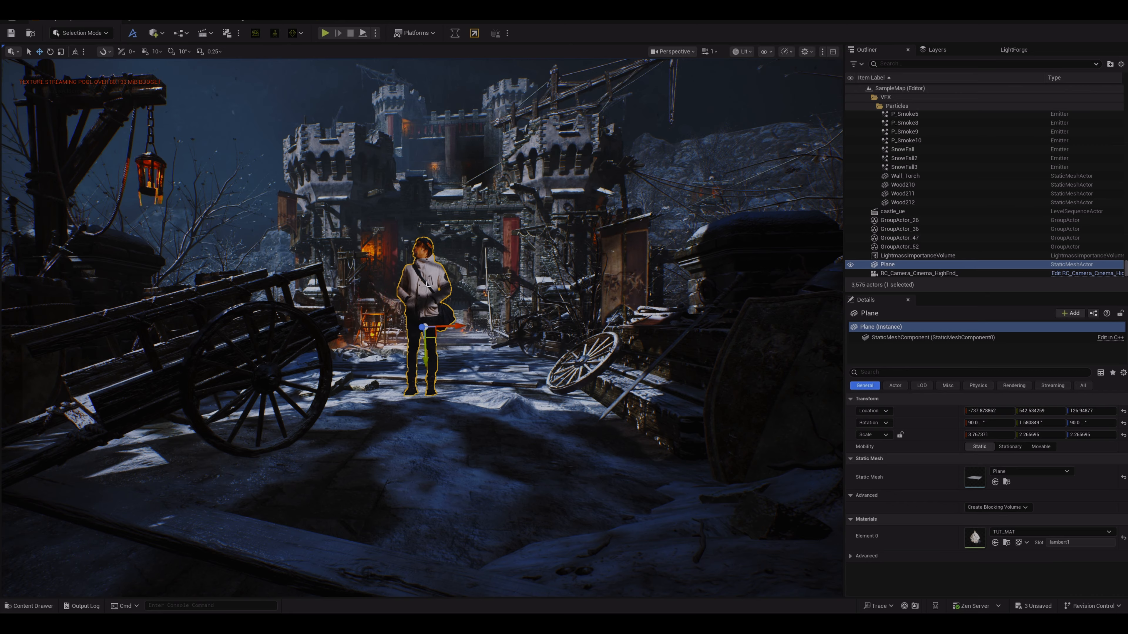
In TUT_MAT's material graph, reroute the Texture Sample's RGB output from Base Color to Emissive Color.
left_click(344, 20)
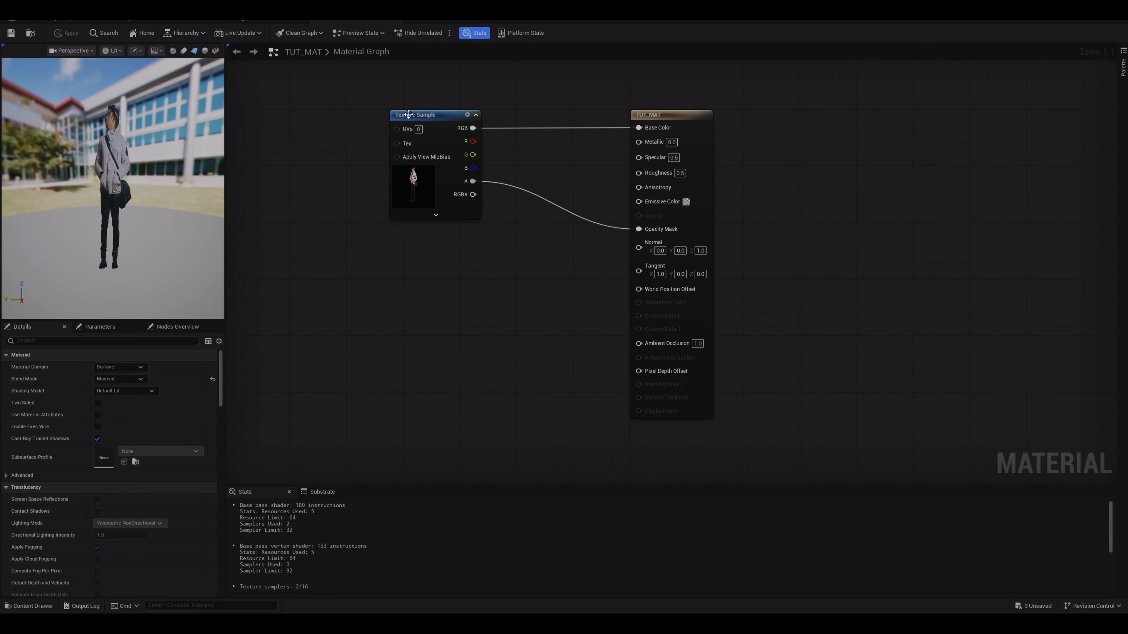
left_click_drag(429, 114, 403, 115)
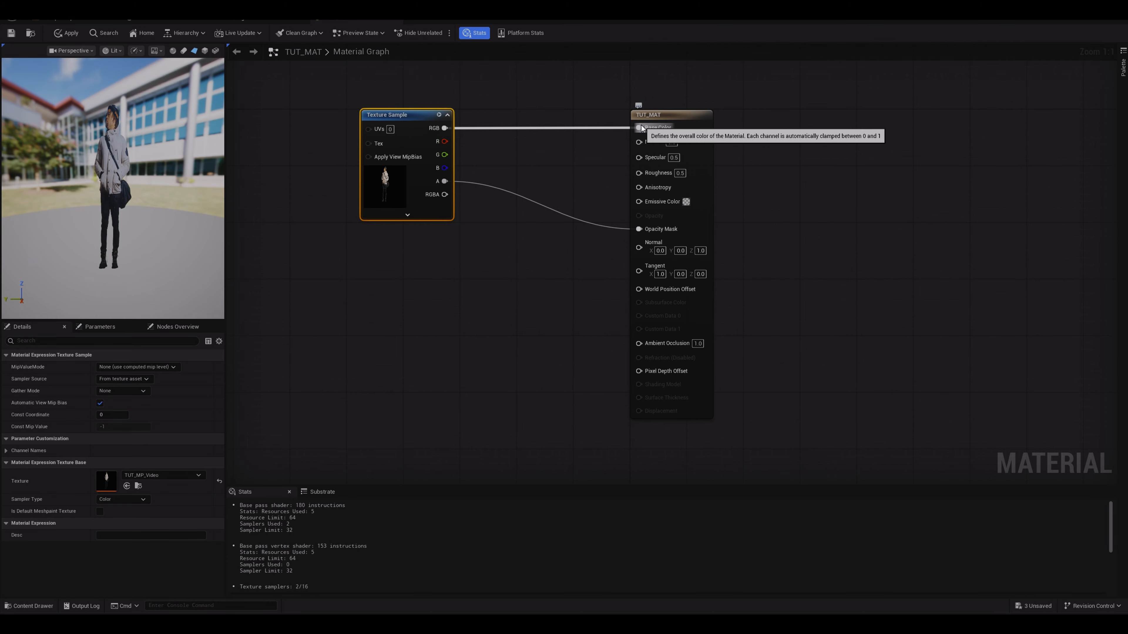
left_click_drag(638, 128, 575, 126, "ctrl")
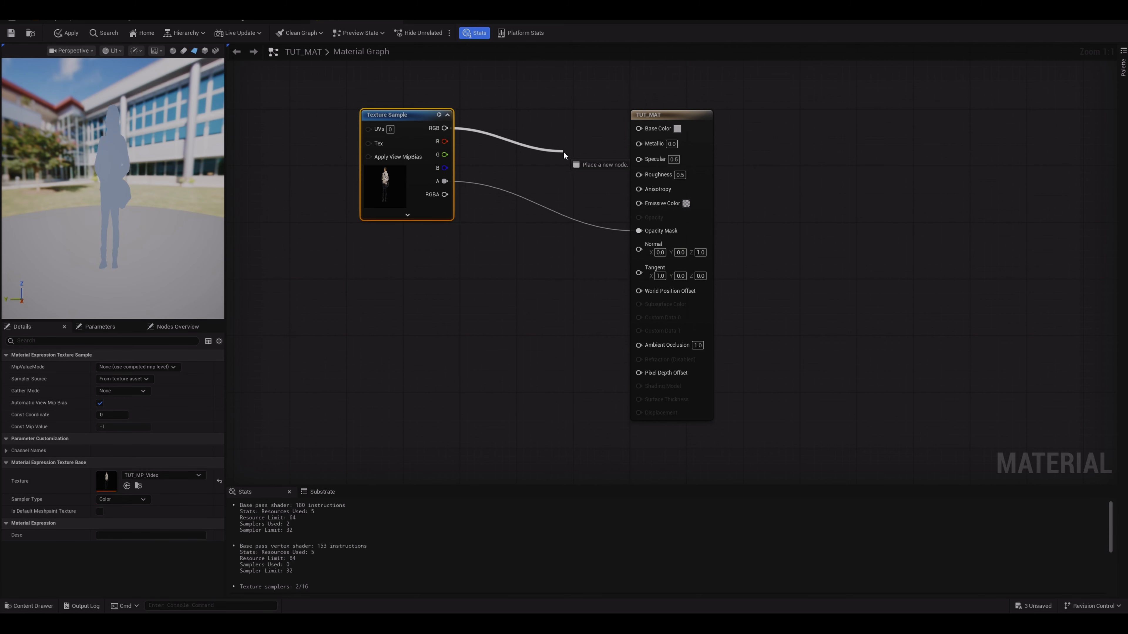
left_click_drag(563, 151, 640, 203)
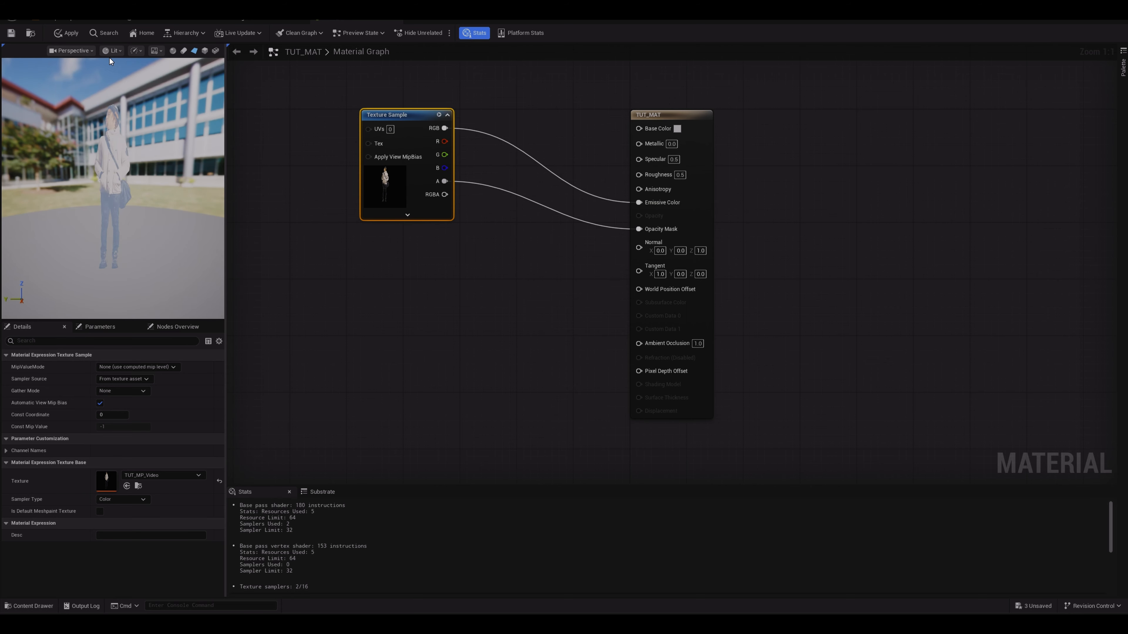
Apply the TUT_MAT changes and check the emissive plane in the level.
left_click(72, 34)
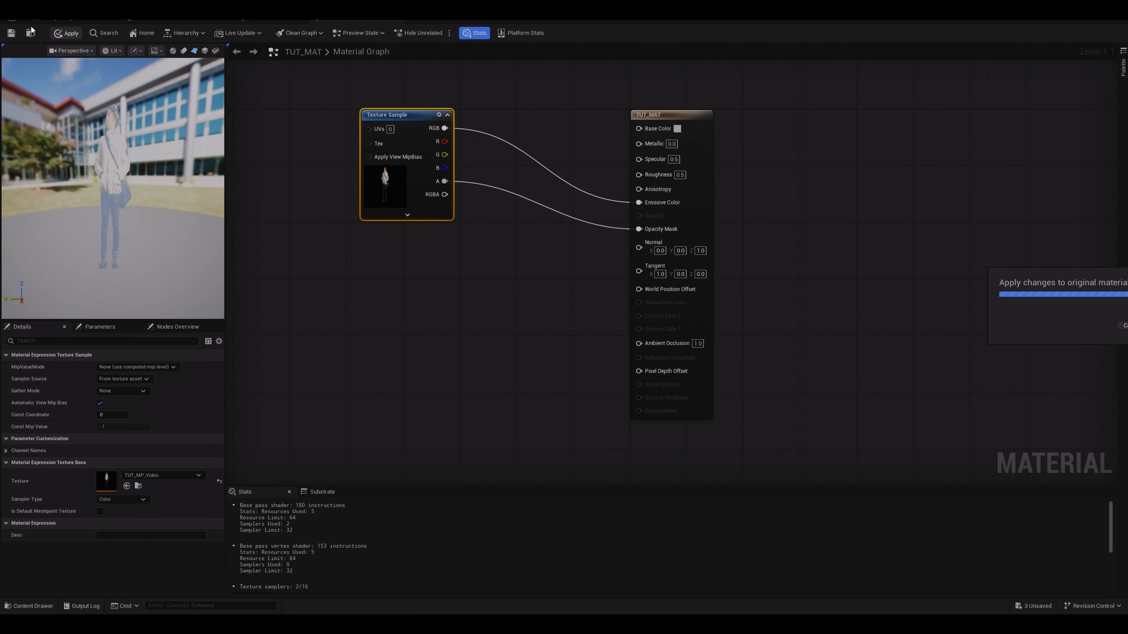
left_click(61, 20)
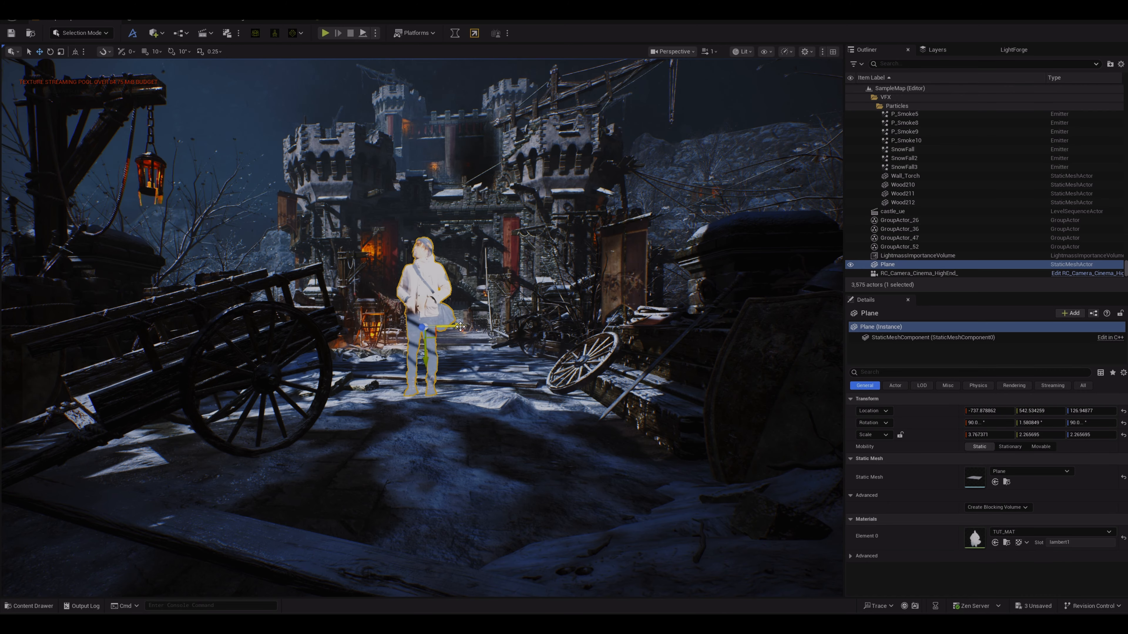
mouse_move(459, 327)
left_mouse_down()
mouse_move(504, 326)
mouse_move(411, 326)
mouse_move(500, 327)
mouse_move(420, 329)
mouse_move(462, 328)
left_mouse_up()
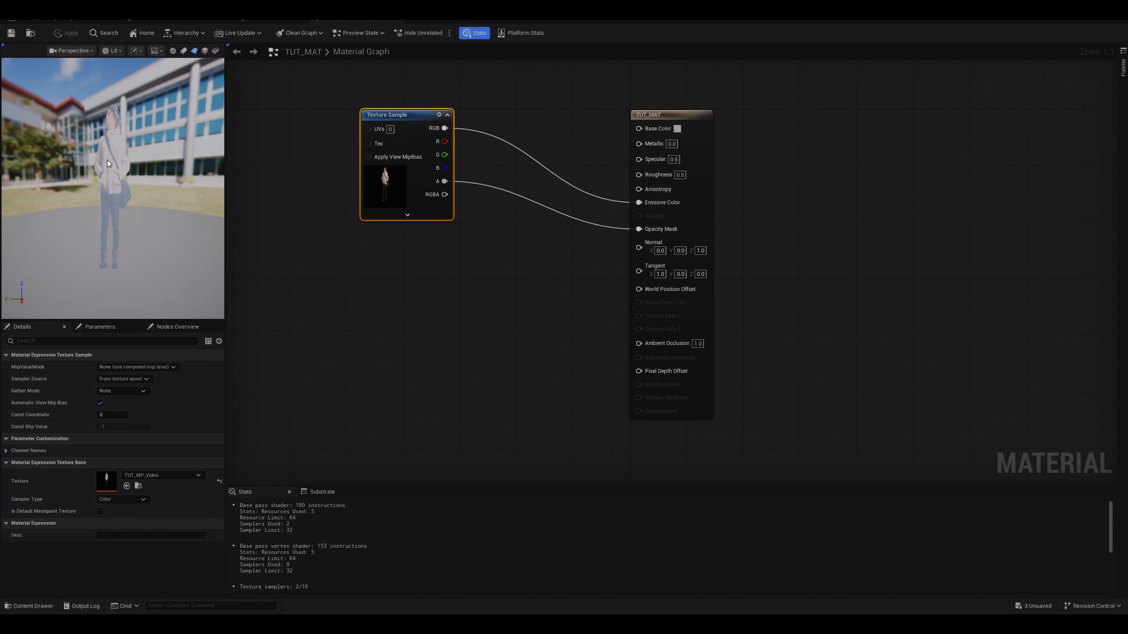
Insert a Multiply node between the Texture Sample's RGB output and Emissive Color in TUT_MAT's graph.
left_click_drag(421, 114, 383, 112)
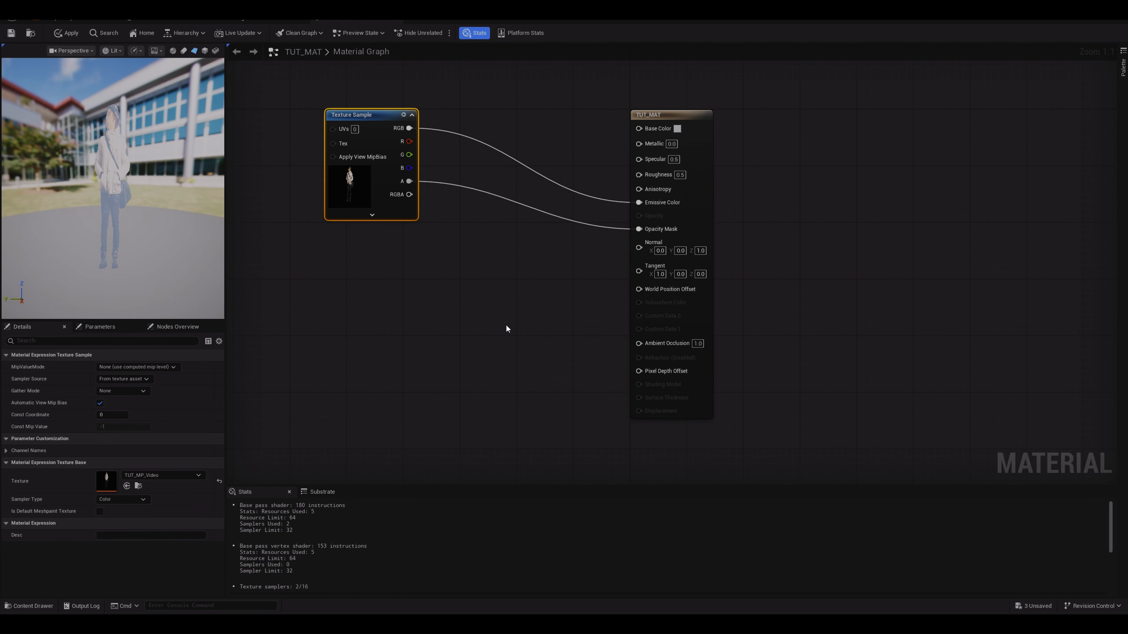
right_click(499, 302)
type("MULT")
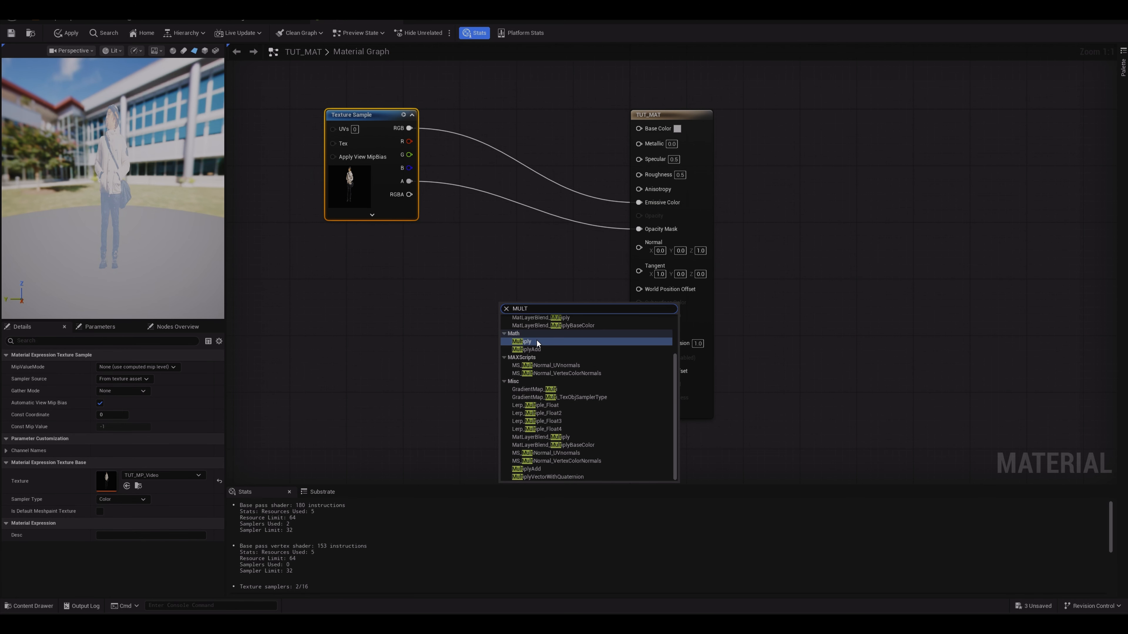
left_click(535, 341)
left_click_drag(522, 303, 520, 139)
mouse_move(640, 205)
left_mouse_down("ctrl")
mouse_move(494, 156)
mouse_move(568, 159)
mouse_move(638, 203)
left_mouse_up("ctrl")
Set the Multiply node's B value to 0.5.
left_click(513, 171)
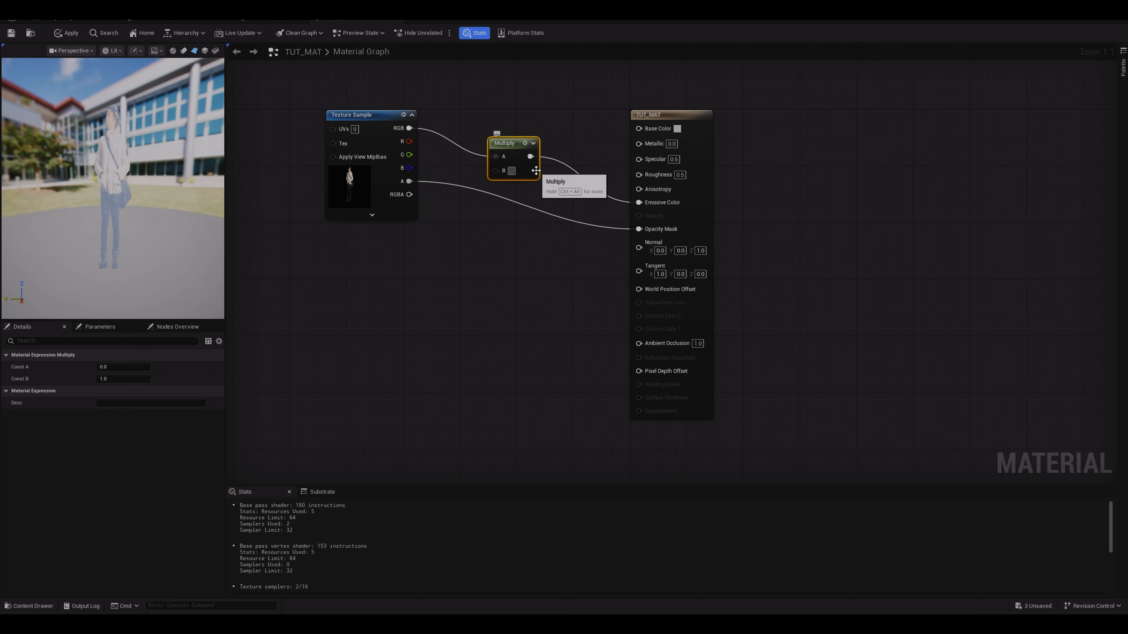
type(".5")
key("Return")
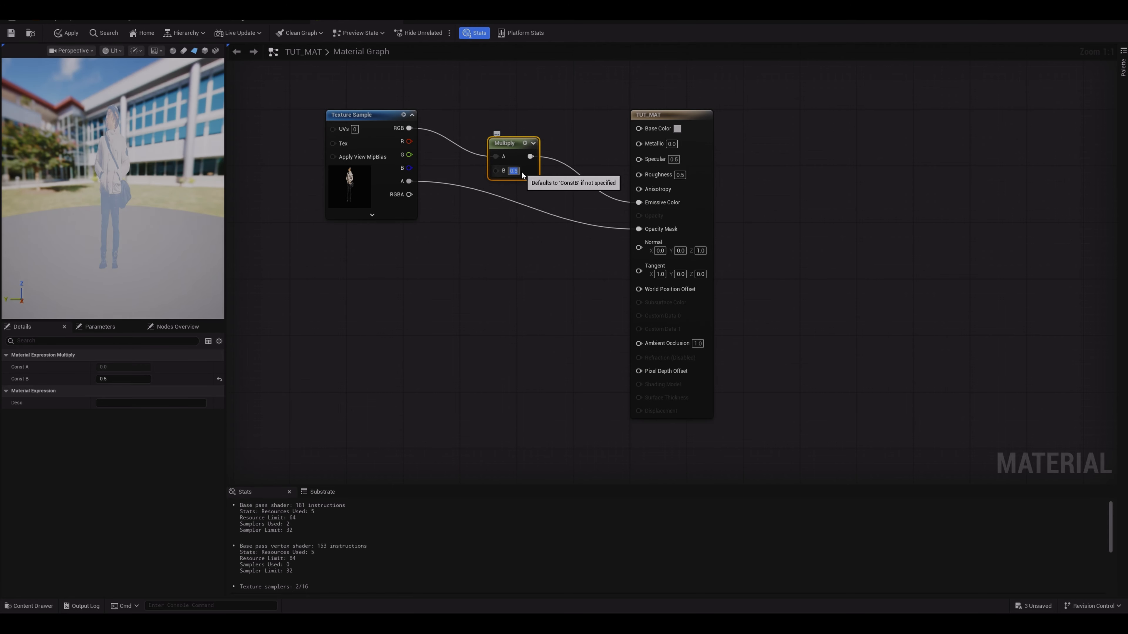
Set the Multiply node's B value to 0.2, apply TUT_MAT, and check the plane's brightness in the level.
type(".2")
key("Return")
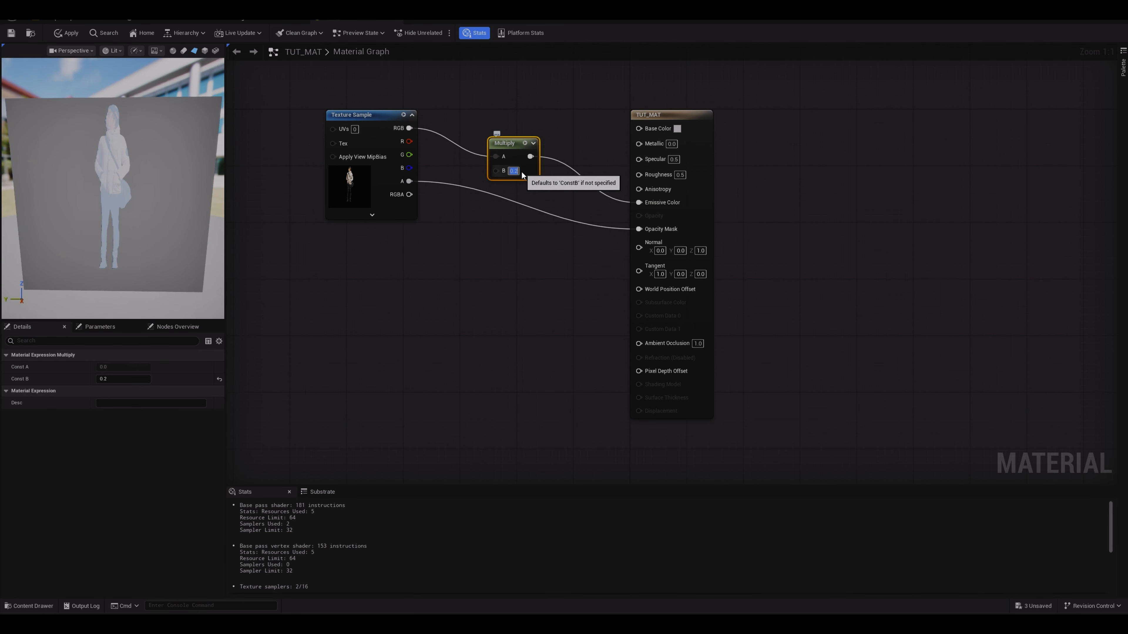
left_click(71, 33)
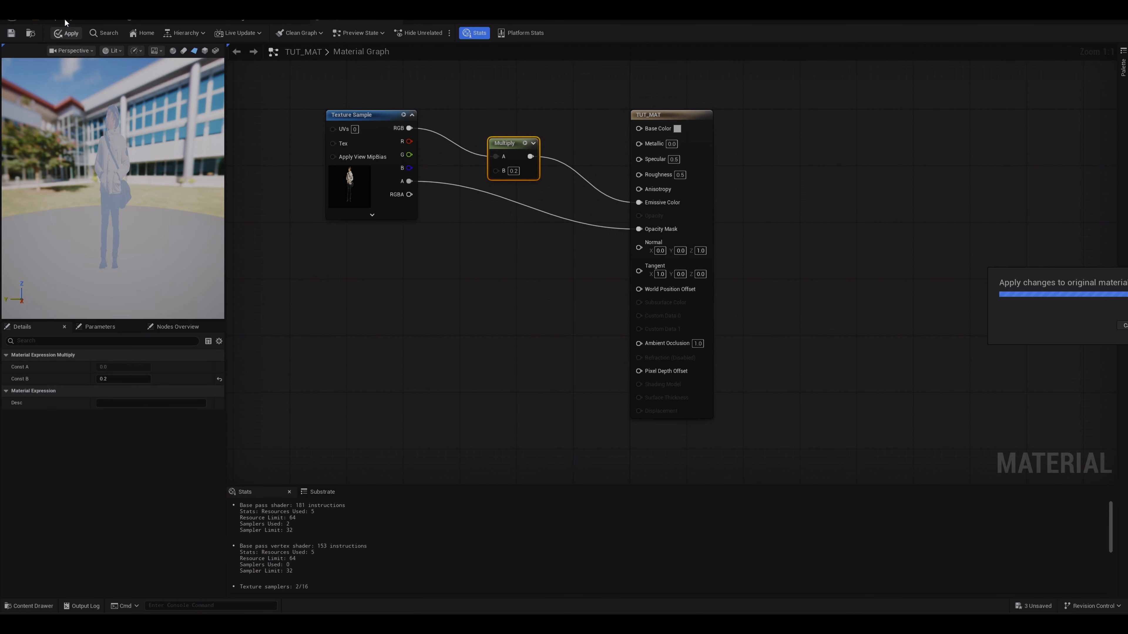
left_click(65, 18)
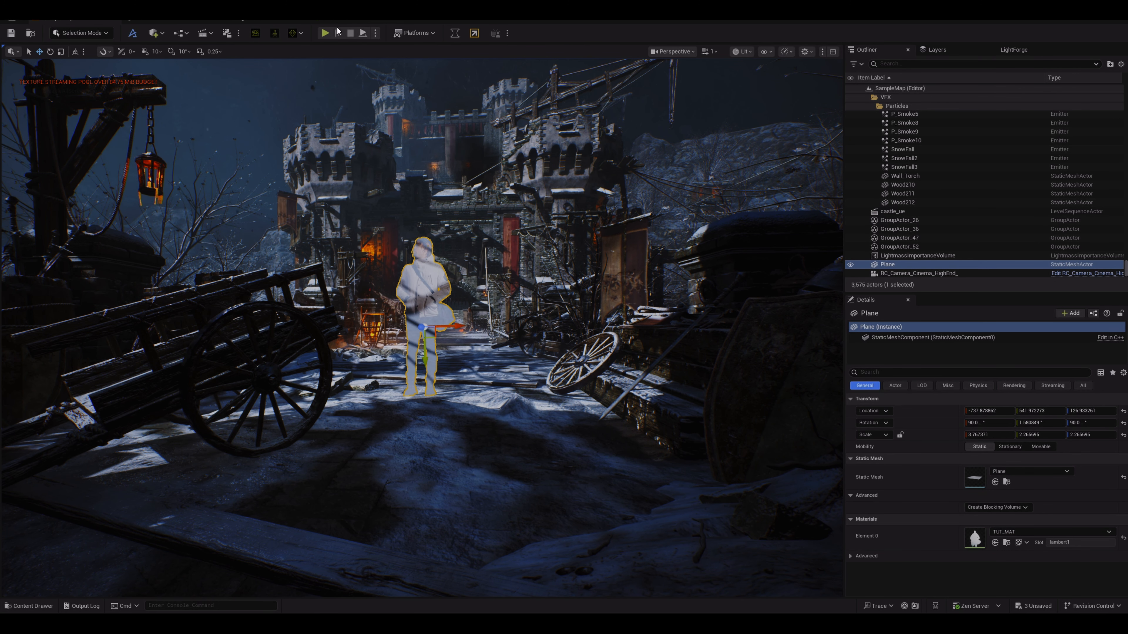
left_click(346, 19)
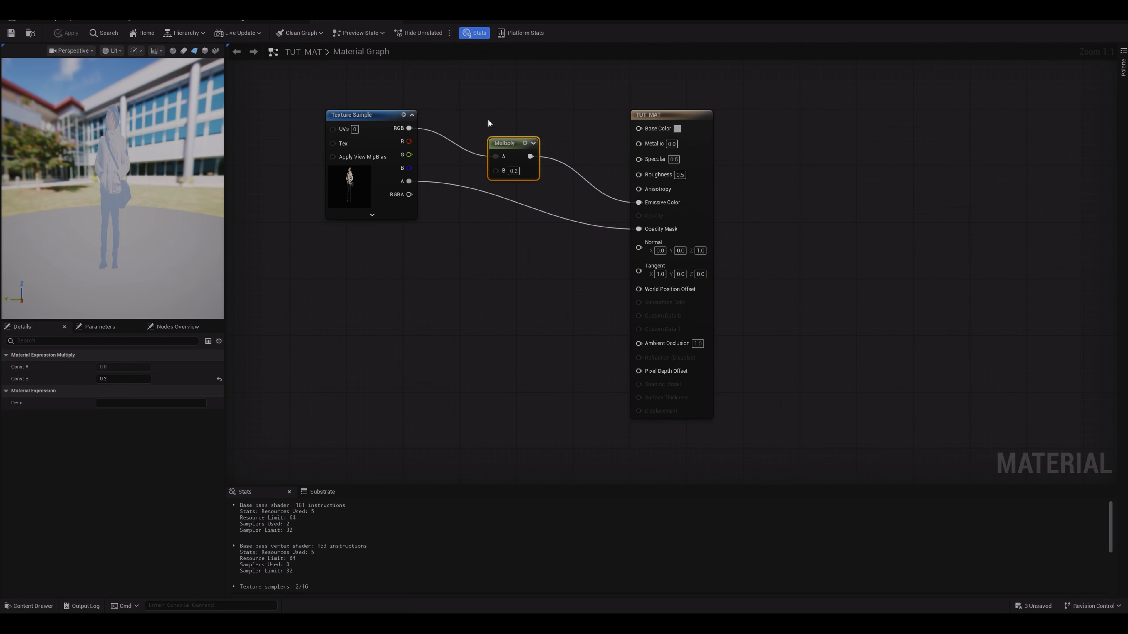
Try 0.02 as the Multiply node's B value in TUT_MAT's graph and settle on 0.1.
left_click(514, 171)
type("0.02")
key("Return")
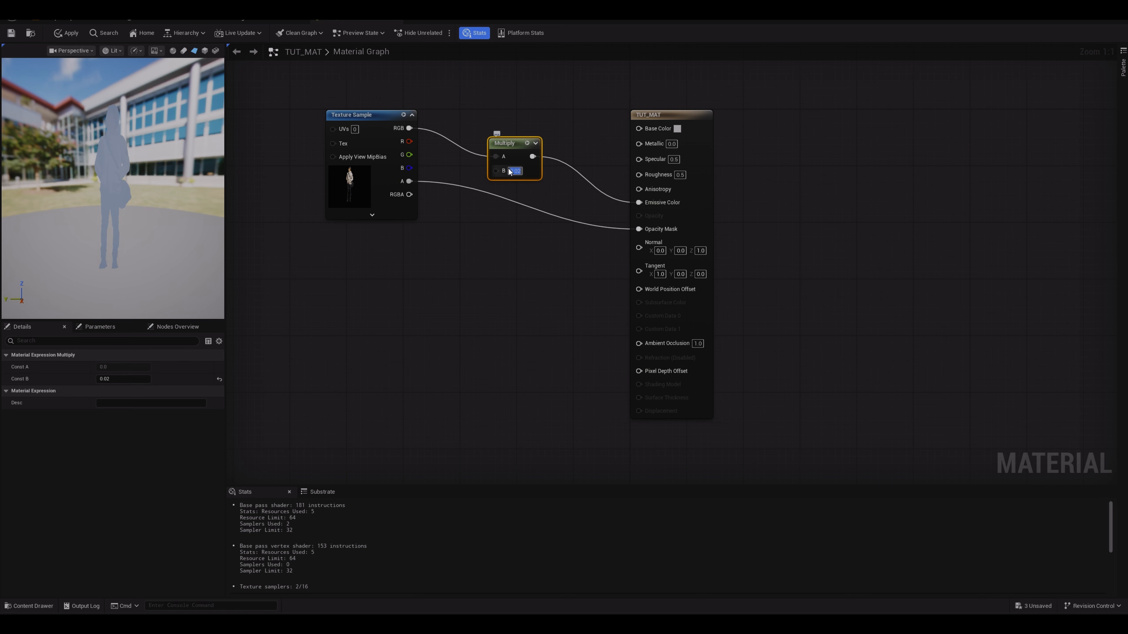
type("0.1")
key("Return")
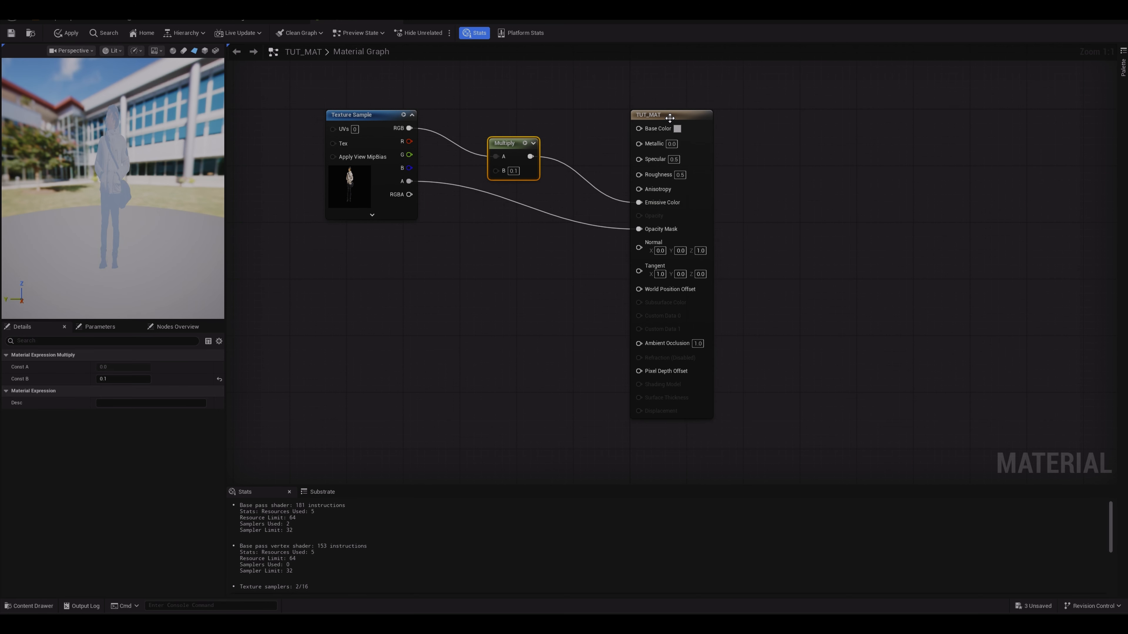
Set TUT_MAT's shading model to Unlit, apply the material, and check the plane in the level.
left_click(710, 127)
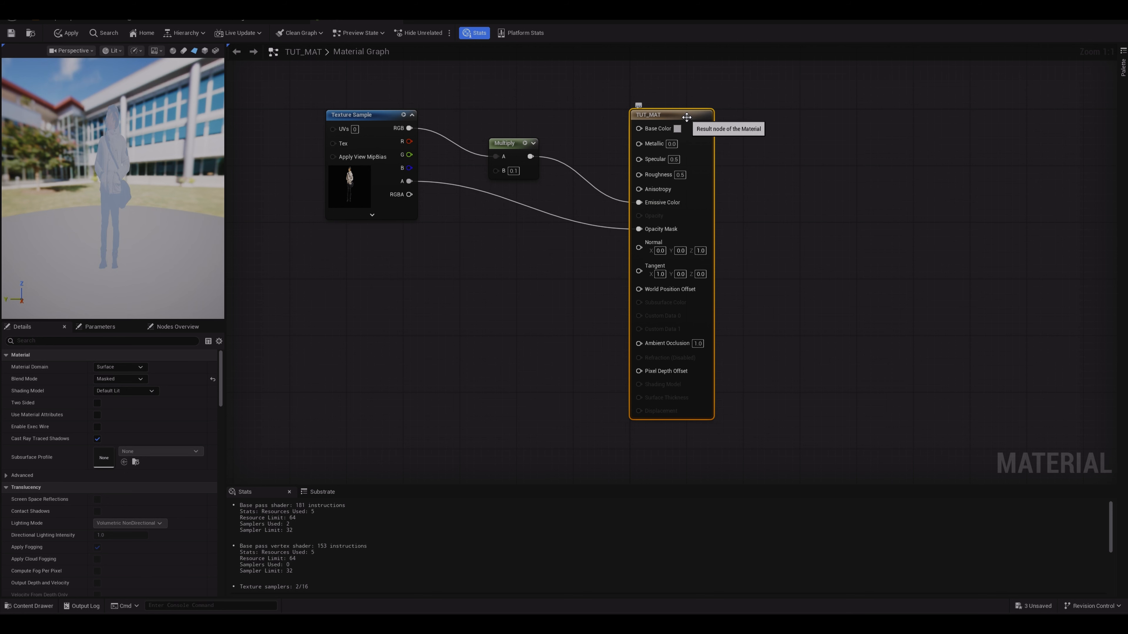
left_click(126, 393)
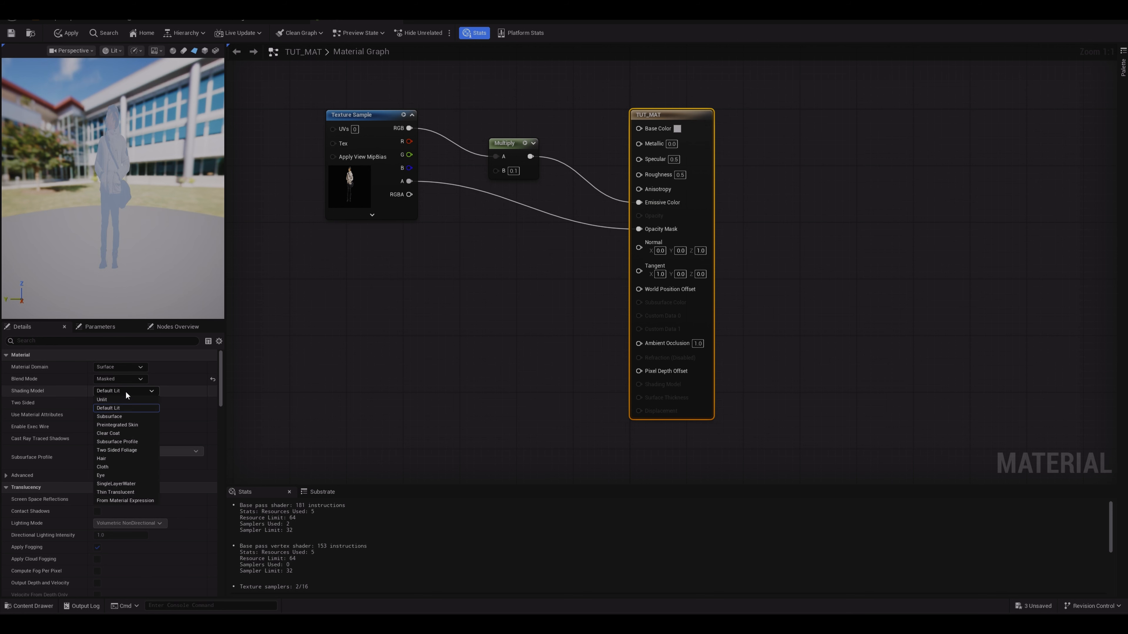
left_click(120, 399)
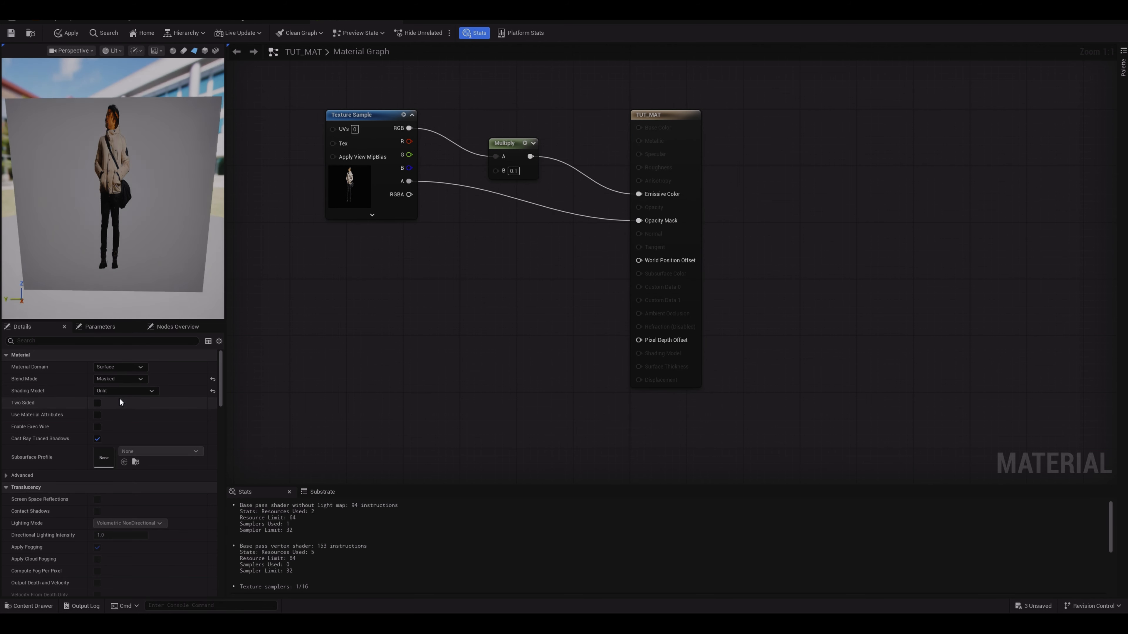
left_click(69, 33)
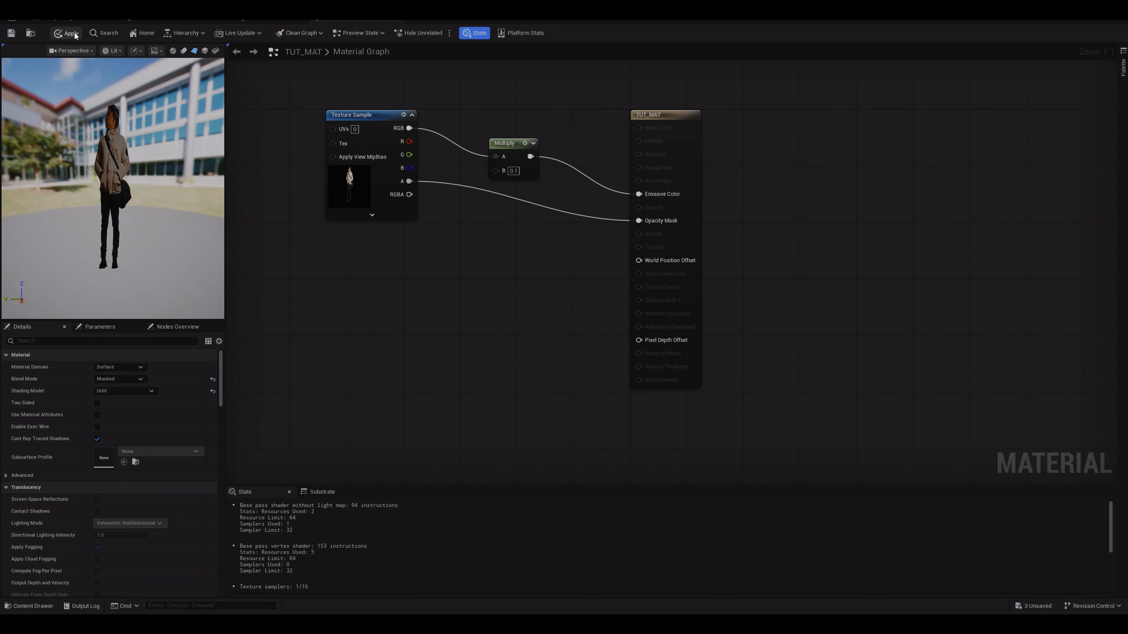
left_click(61, 19)
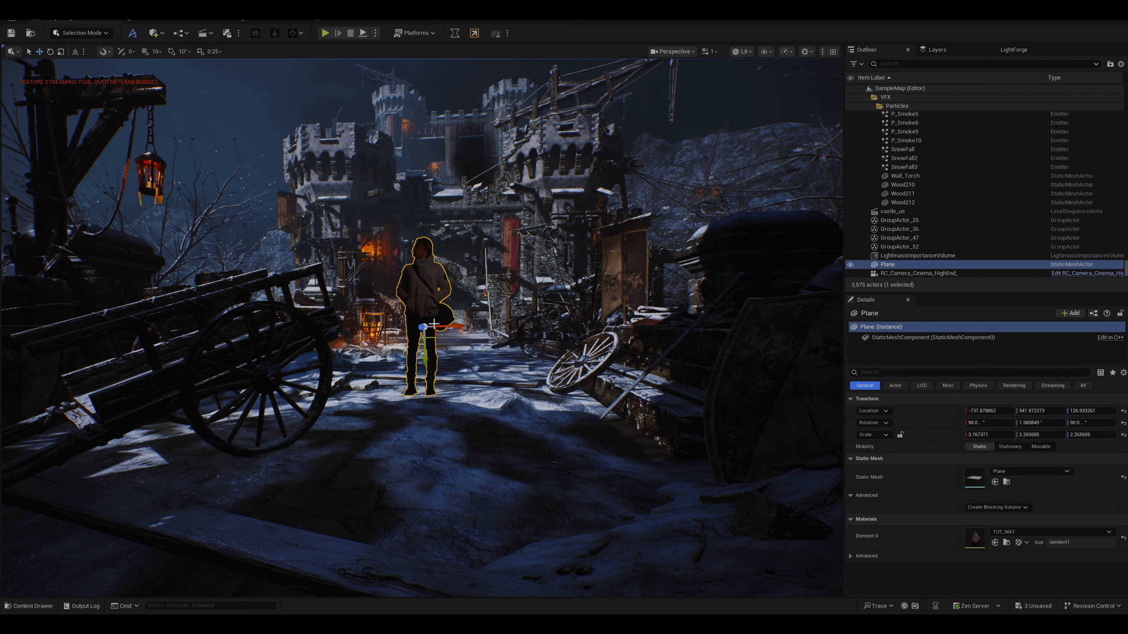
Move the plane to about X -710, Y 554, Z 127 and set its mobility to Movable.
mouse_move(434, 324)
left_mouse_down()
mouse_move(415, 320)
mouse_move(425, 327)
left_mouse_up()
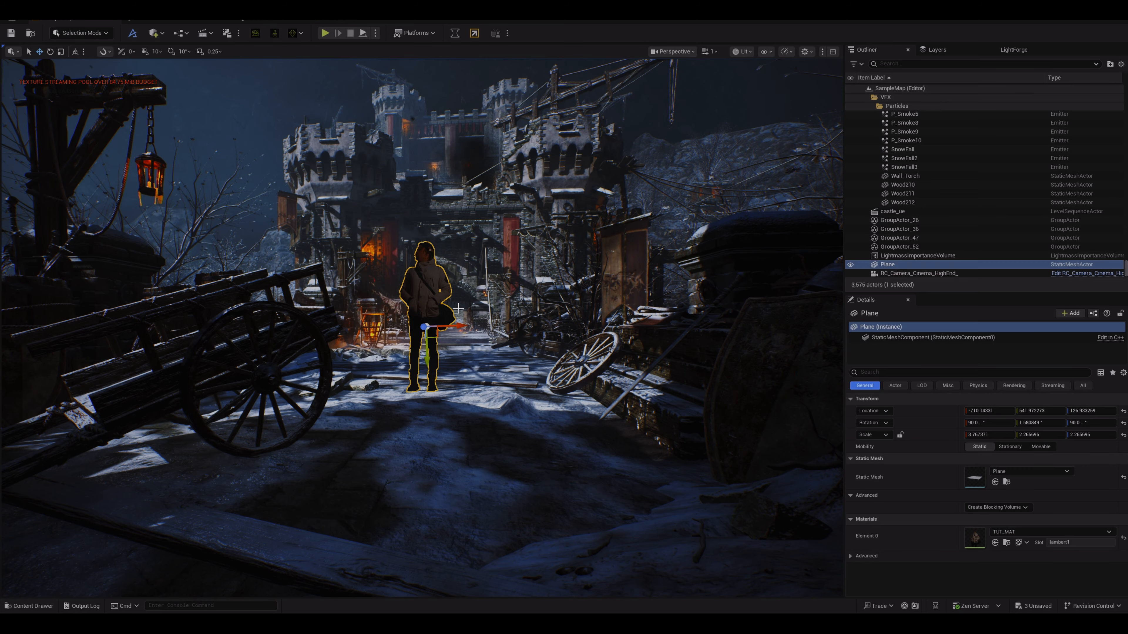
mouse_move(461, 327)
left_mouse_down()
mouse_move(482, 327)
mouse_move(406, 330)
mouse_move(466, 340)
left_mouse_up()
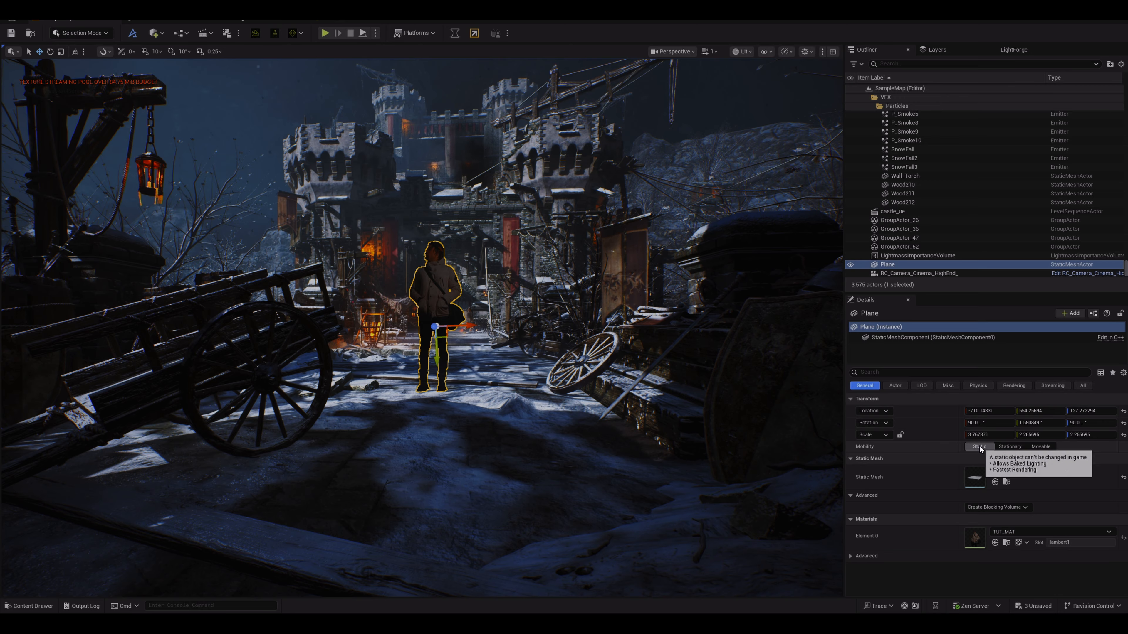
left_click(1046, 448)
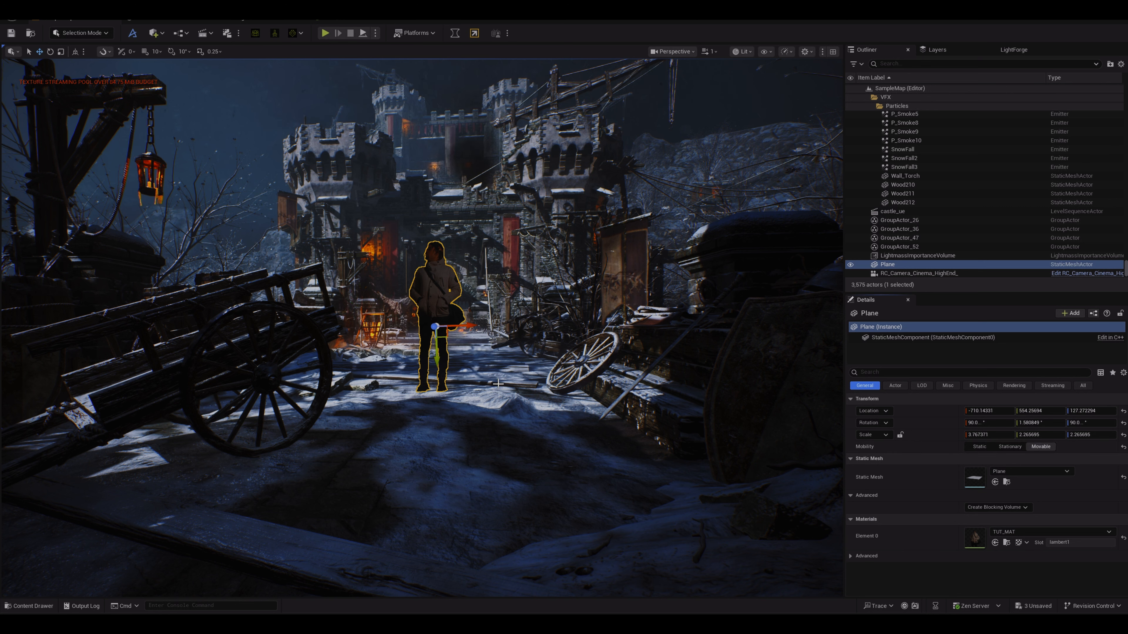
Disable Static Shadow and enable Cast Cinematic Shadow on the plane, and nudge it to about Y 559.
left_click(884, 374)
type("SHADOW")
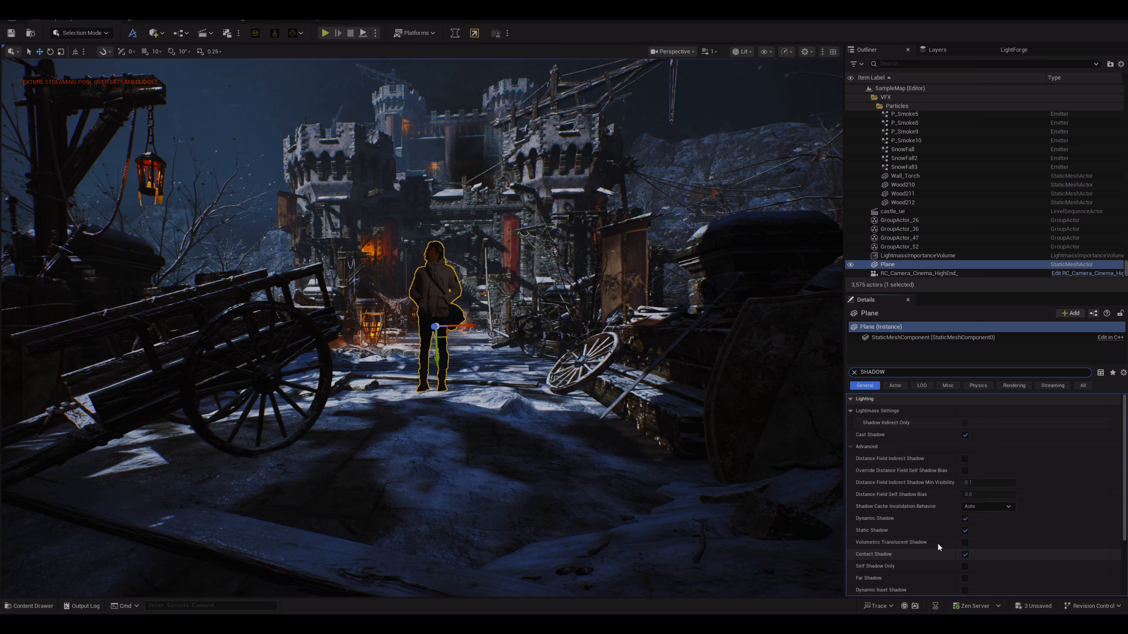
left_click(965, 531)
scroll(998, 535, "down", 2)
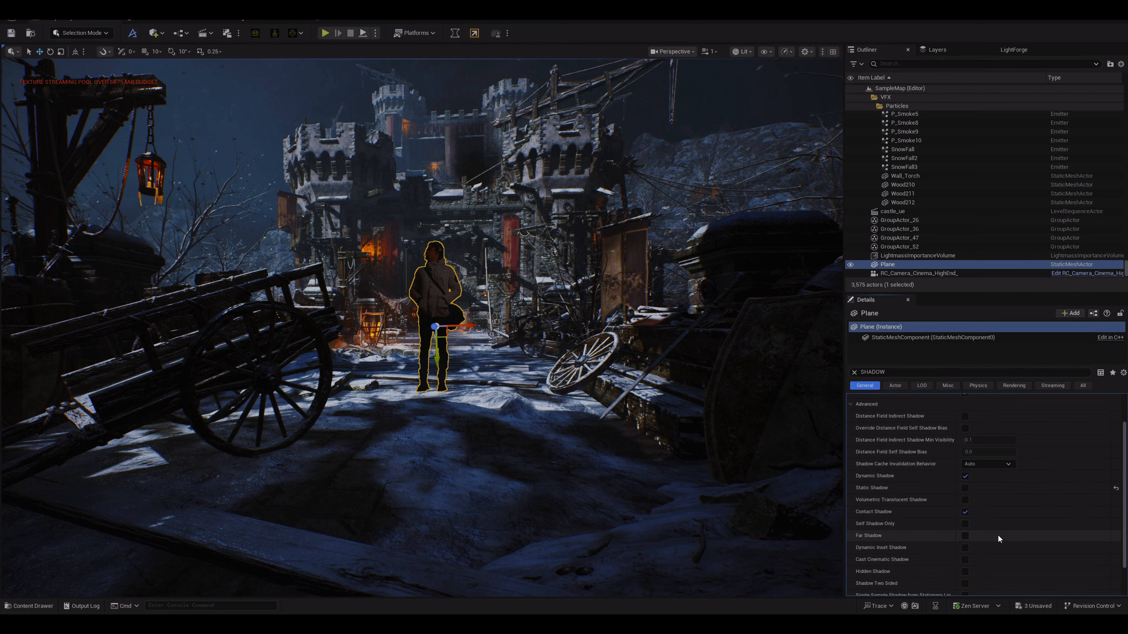
left_click(964, 560)
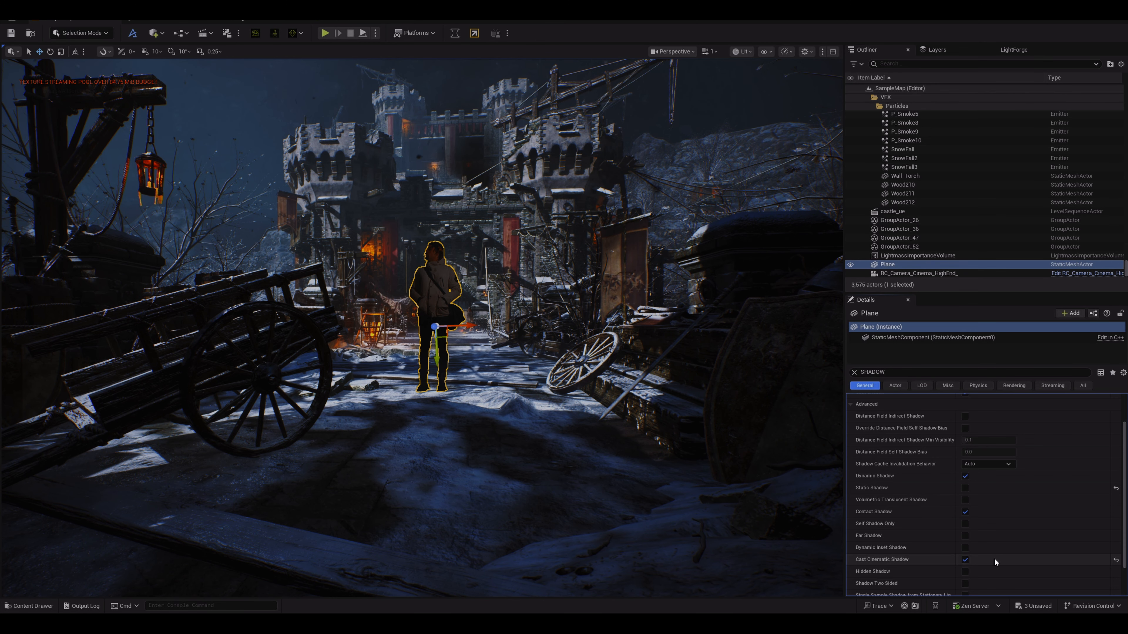
scroll(994, 558, "down", 2)
scroll(987, 535, "up", 4)
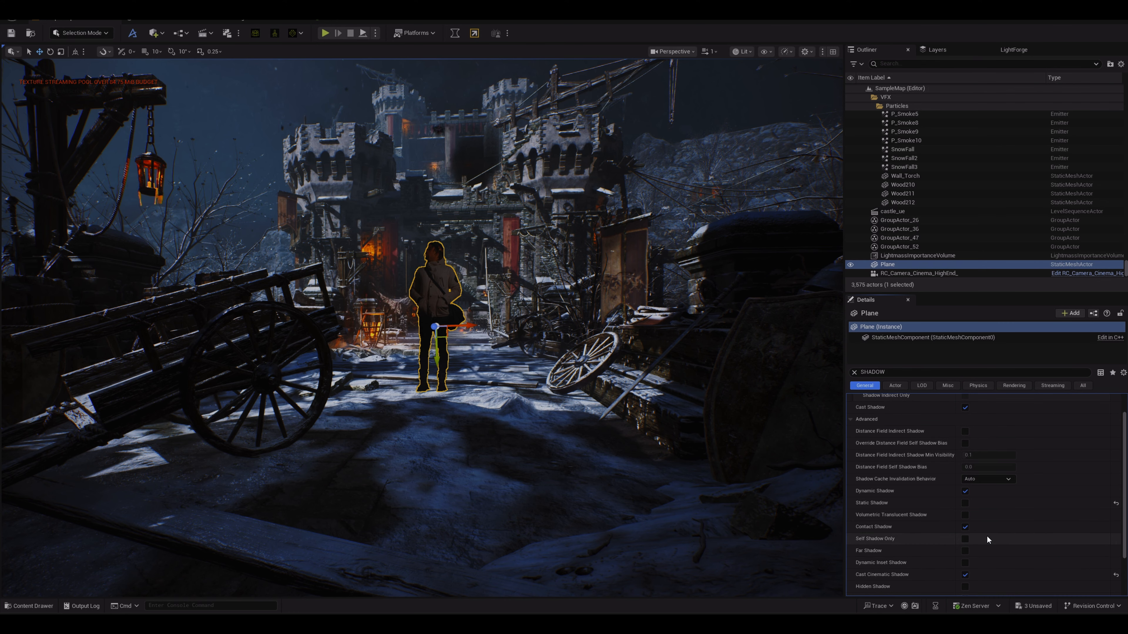
left_click(853, 373)
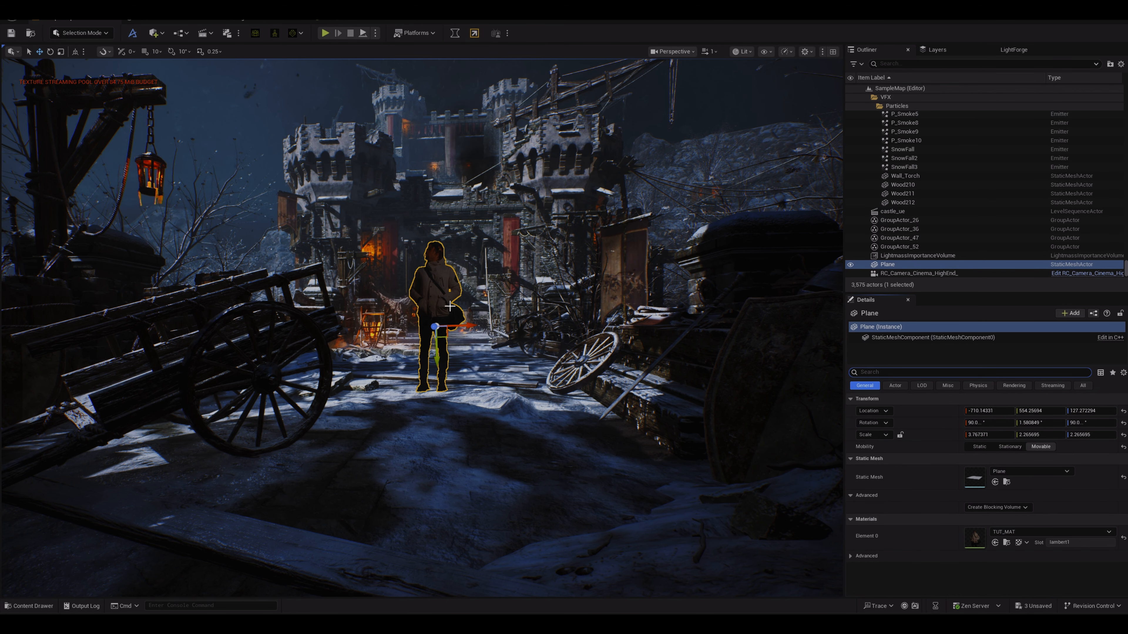
left_click_drag(467, 325, 471, 325)
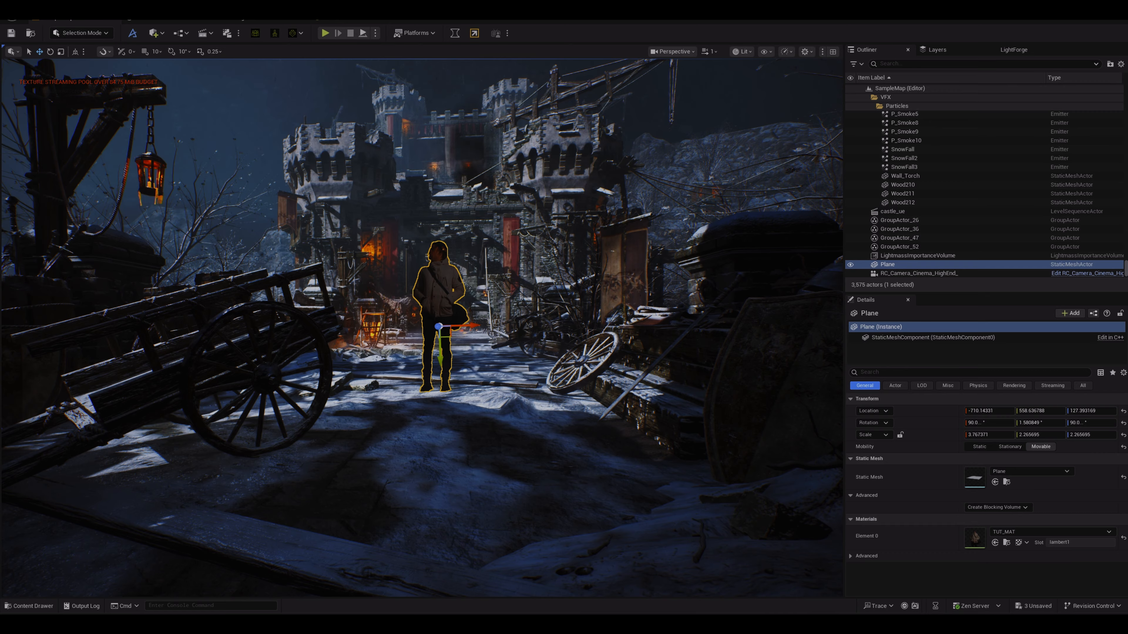
In TUT_MAT's graph, delete the Multiply node and connect the Texture Sample's RGB output directly to Base Color.
left_click(337, 19)
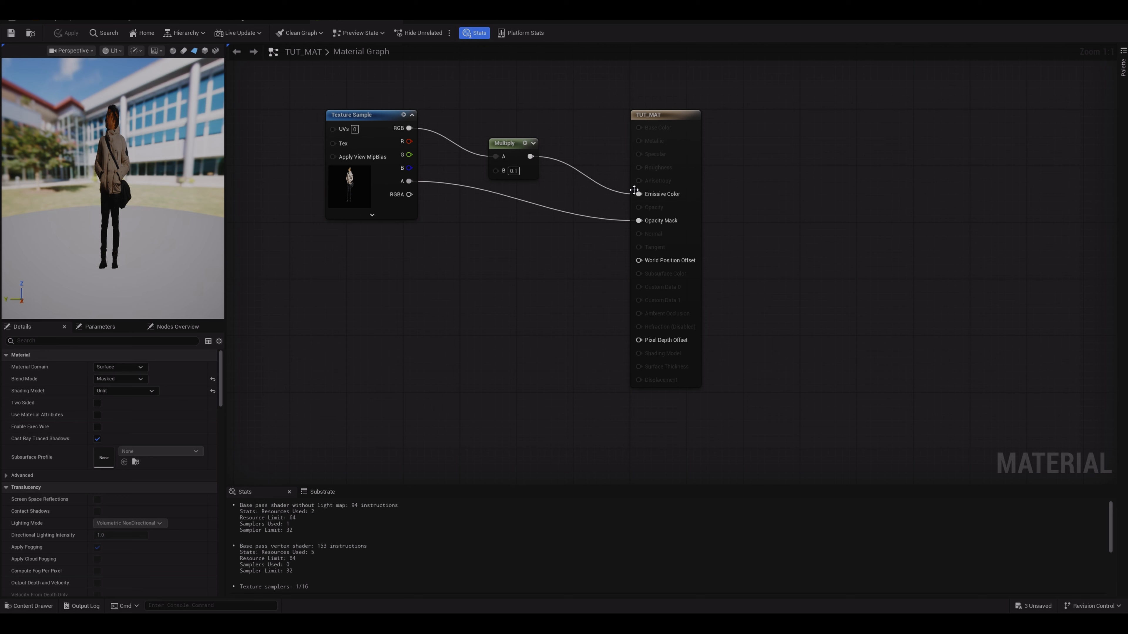
left_click_drag(634, 190, 638, 128, "ctrl")
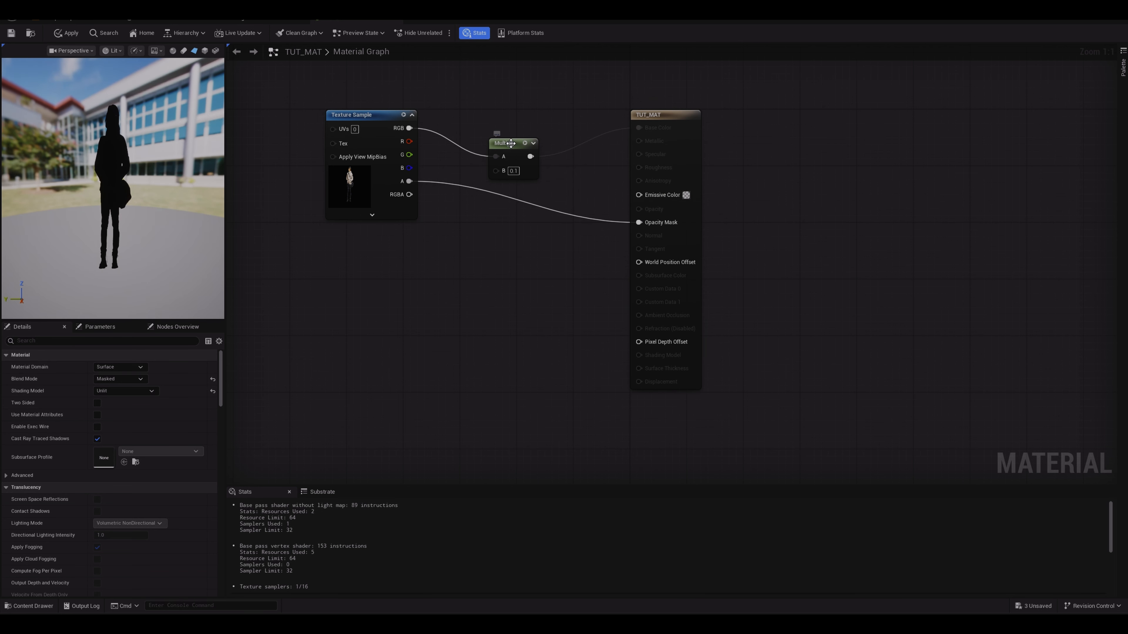
left_click(527, 146)
key("Delete")
left_click_drag(409, 128, 638, 130)
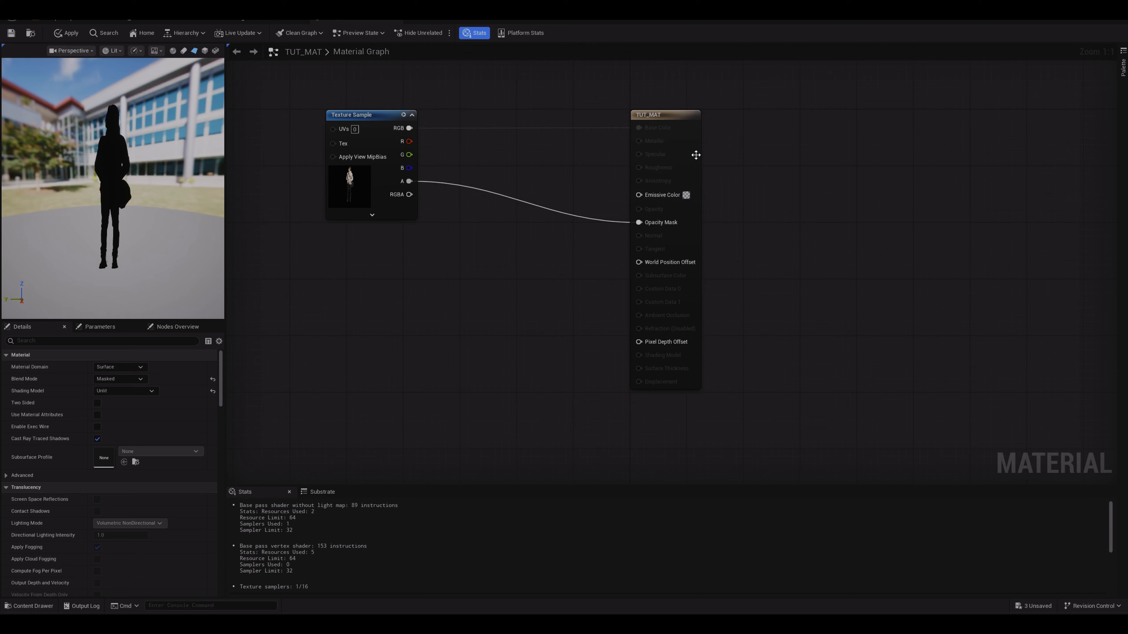
Set TUT_MAT's shading model to Default Lit and apply the material changes.
left_click(669, 116)
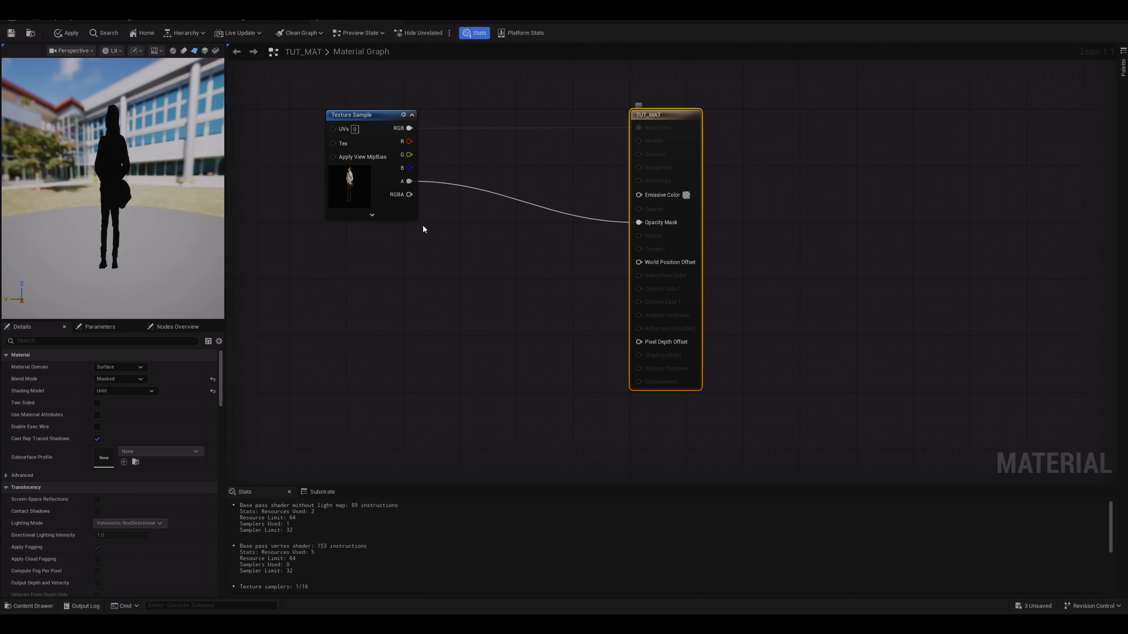
left_click(120, 389)
left_click(118, 405)
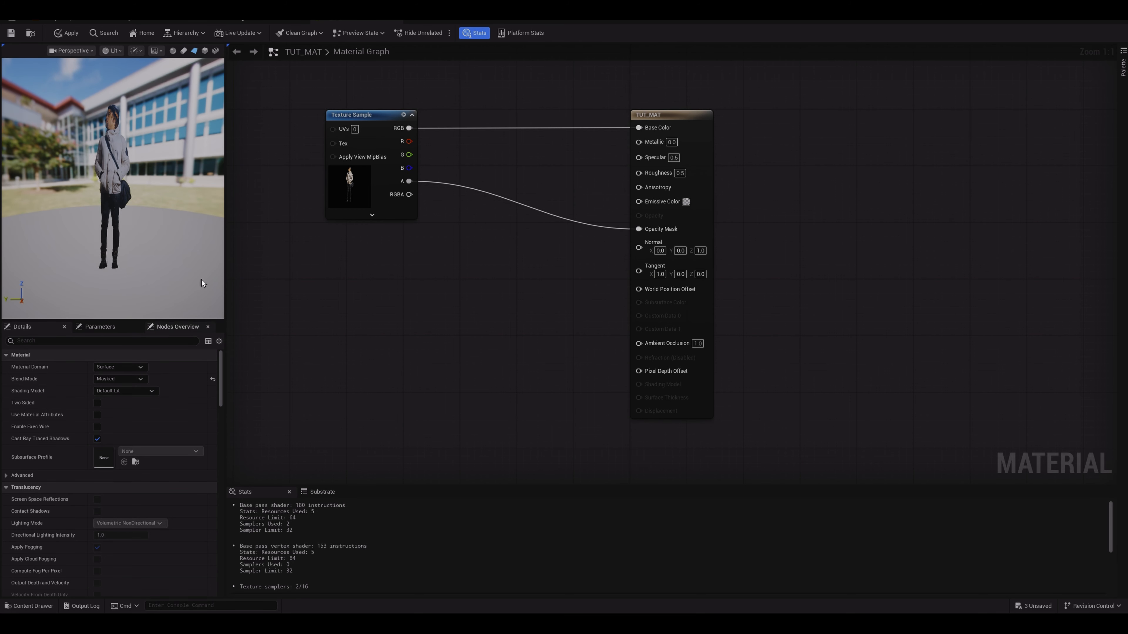
left_click(67, 33)
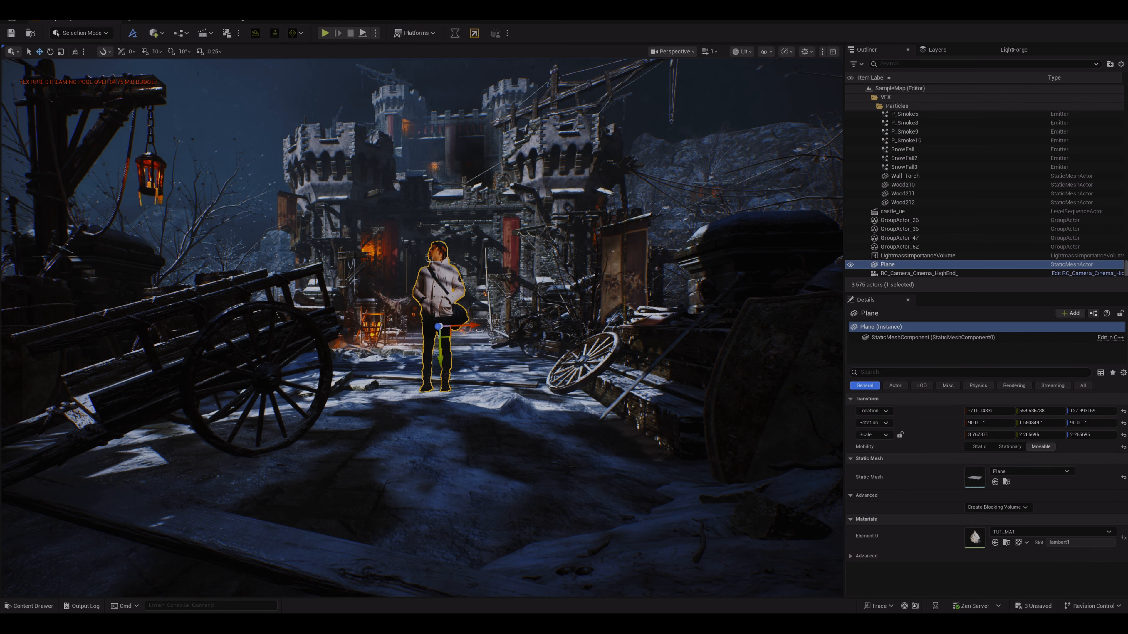
Reposition the plane in the courtyard to about Y 555, Z 128.
left_click_drag(474, 326, 437, 352)
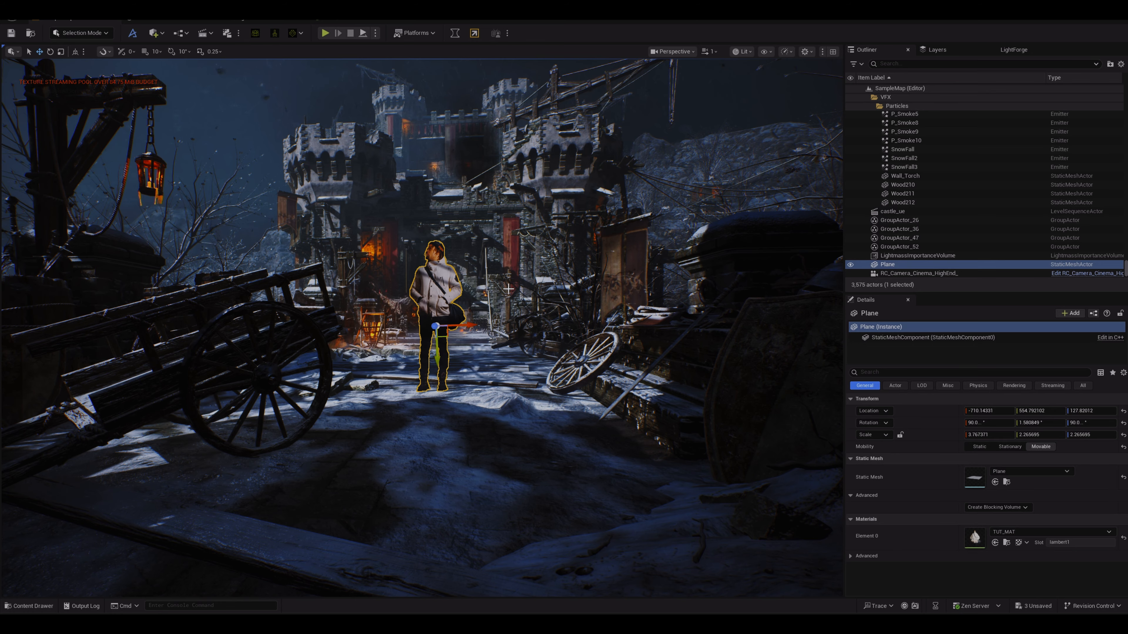
Move WheelBarrow2 farther back beside the figure, to about X -765, Y 368, Z 46.
left_click(292, 318)
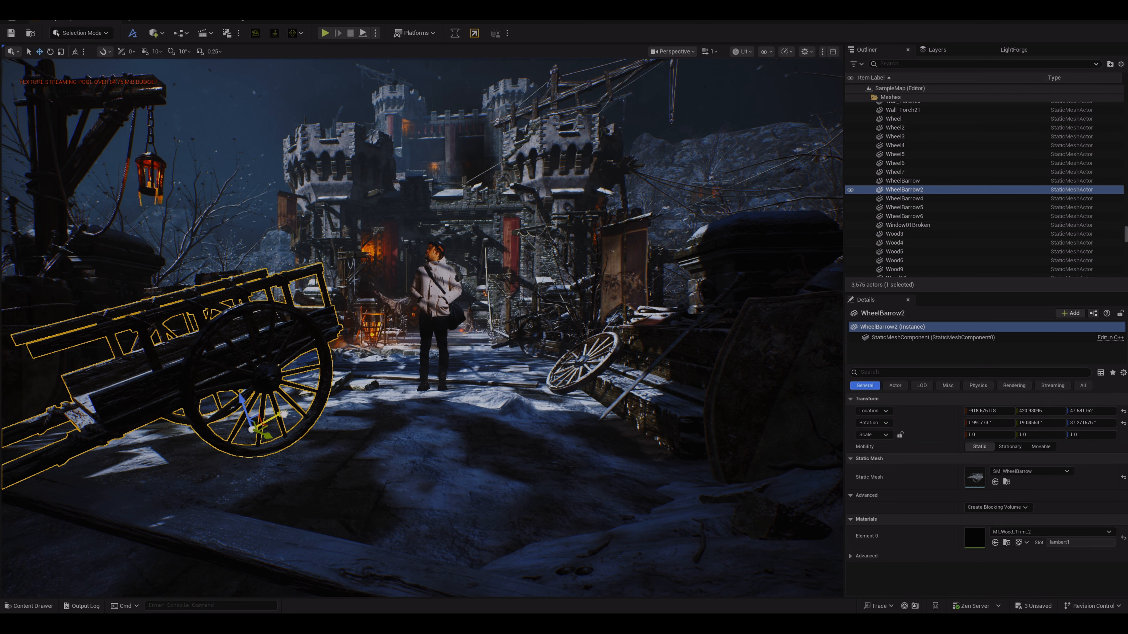
left_click_drag(251, 430, 340, 386)
left_click_drag(343, 388, 344, 393)
left_click_drag(366, 421, 293, 402)
left_click_drag(265, 373, 265, 366)
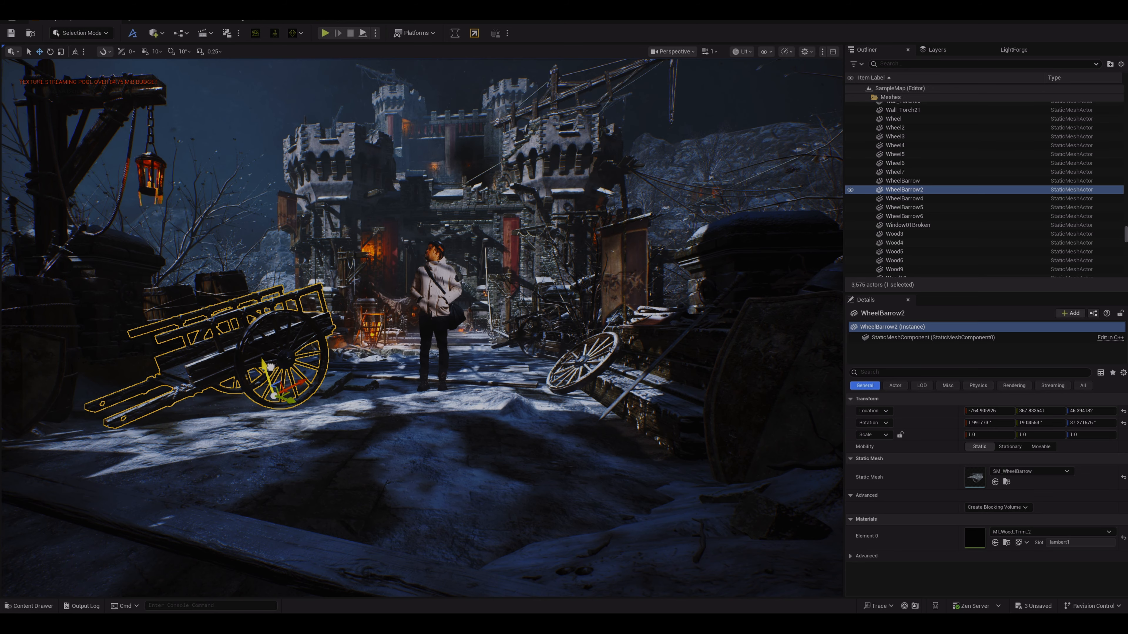
left_click(71, 323)
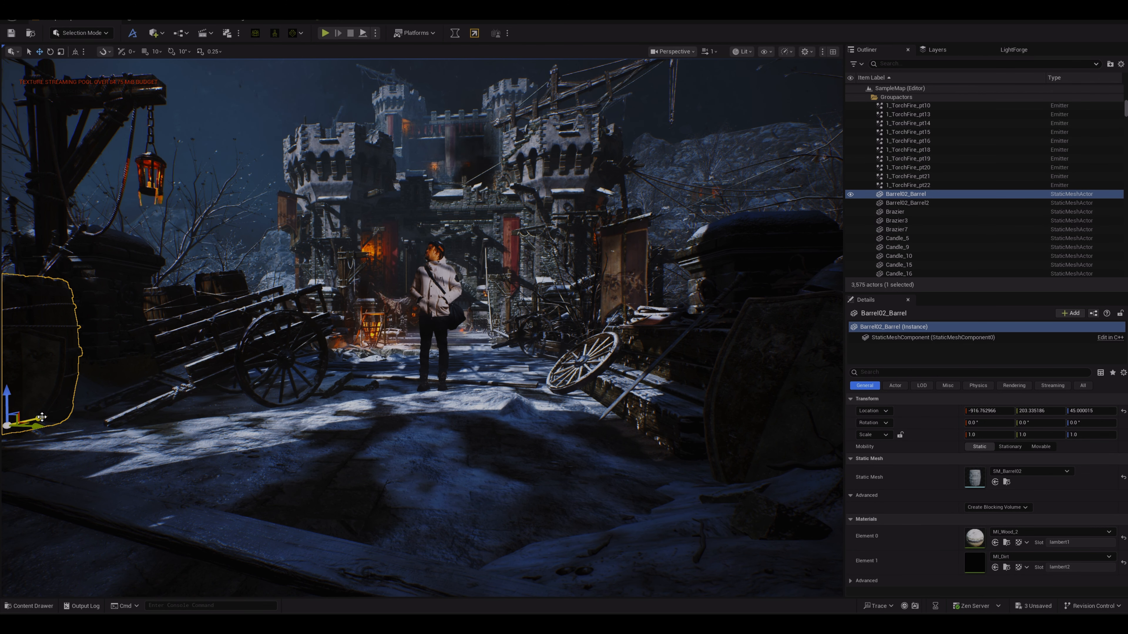
left_click_drag(37, 427, 365, 435, "alt")
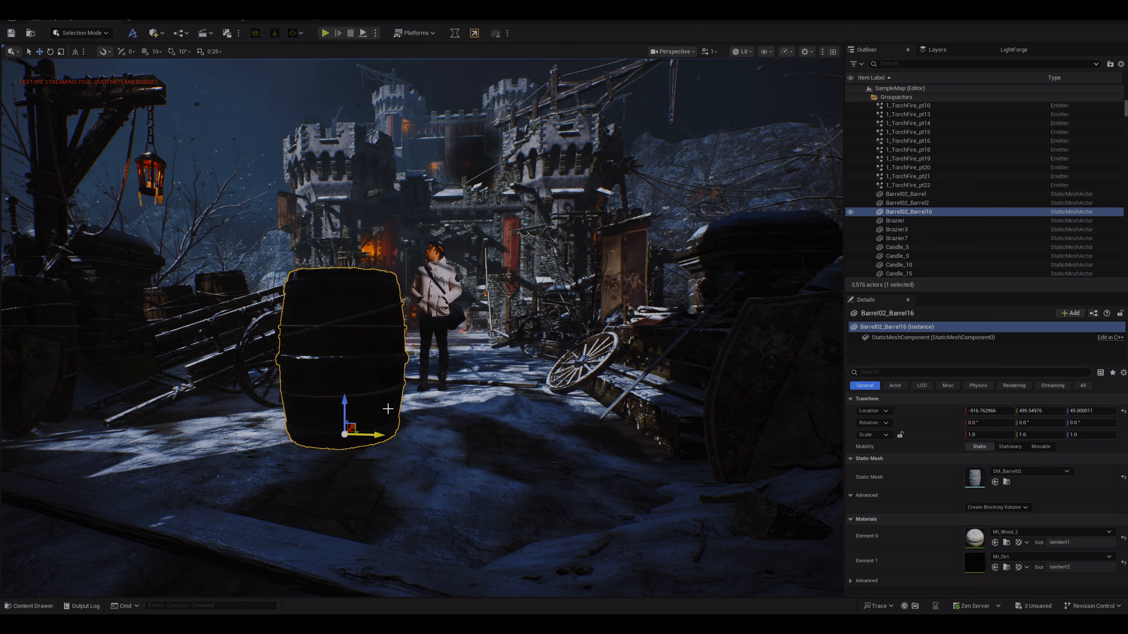
key("e")
left_click_drag(369, 394, 396, 435)
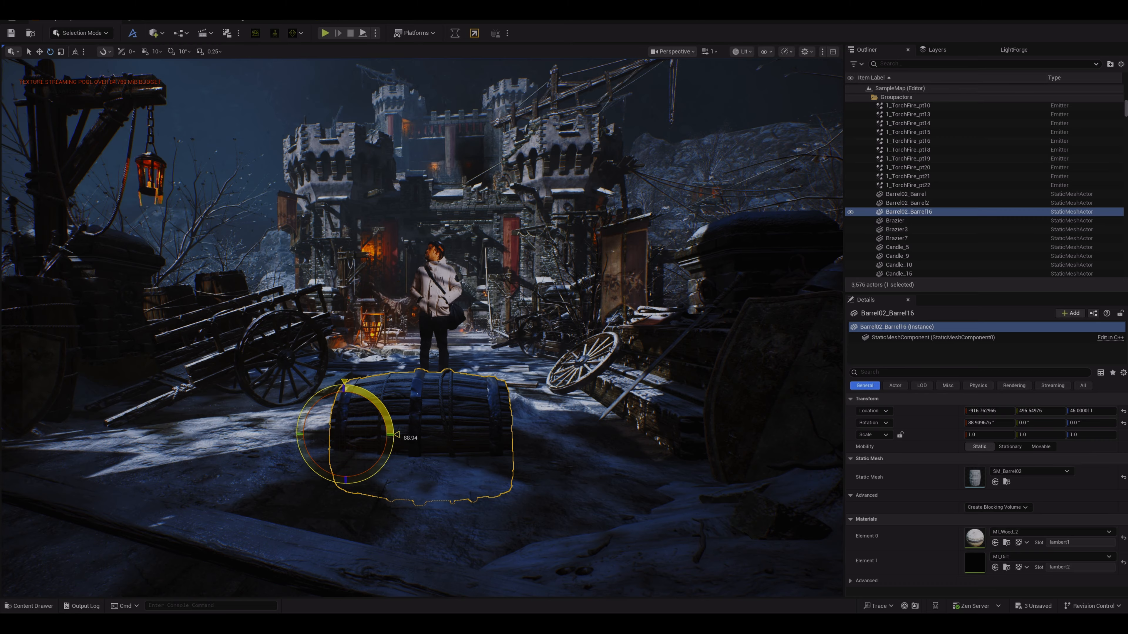
key("Delete")
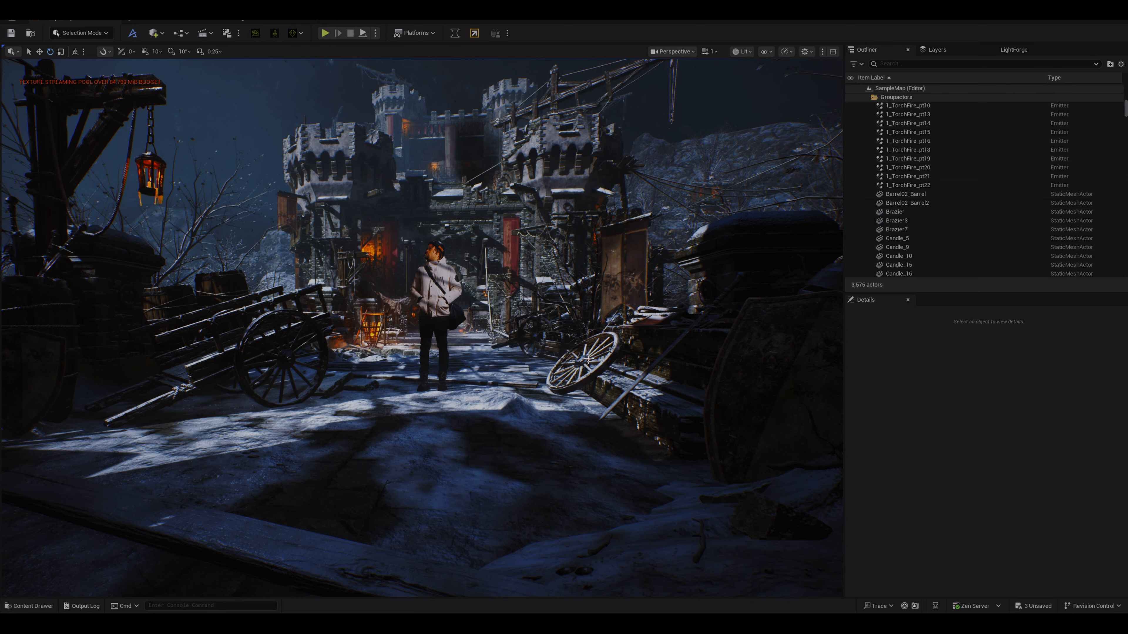
Duplicate the loose wagon wheel and lay the copy flat on the ground in front of the character.
left_click(589, 359)
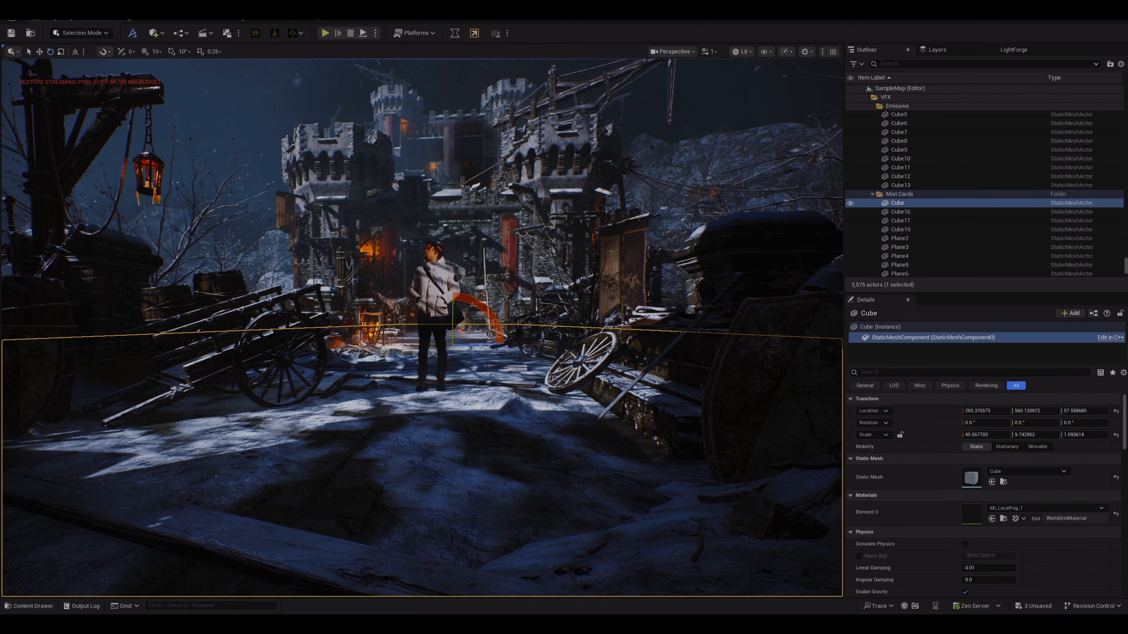
left_click(584, 358)
key("w")
key("e")
left_click_drag(559, 359, 532, 339, "alt")
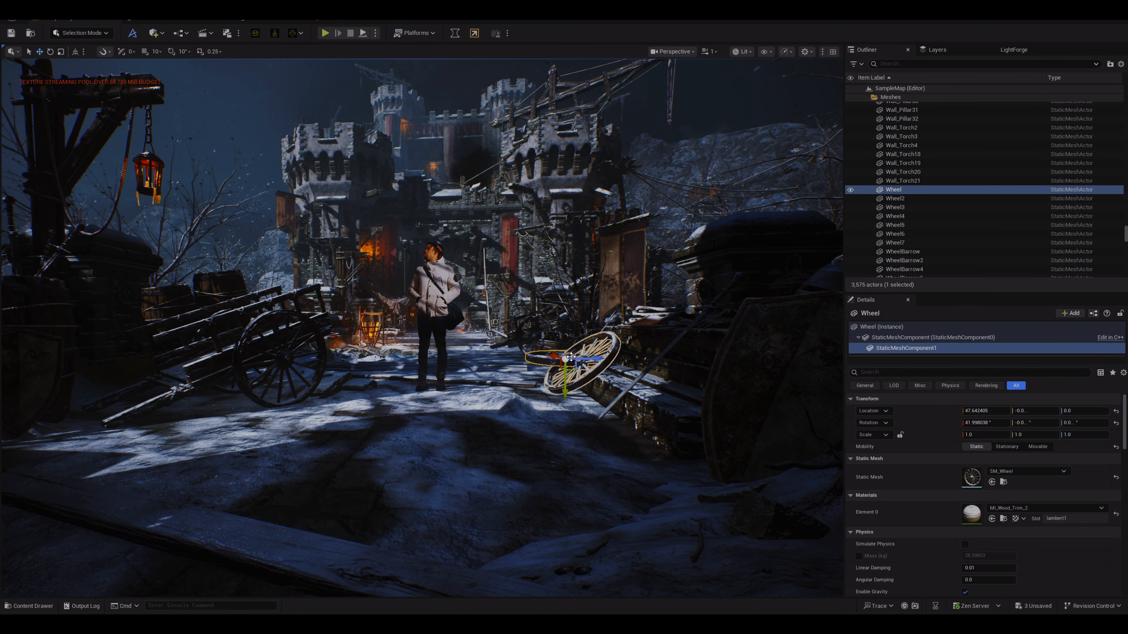
key("w")
left_click_drag(595, 362, 394, 396)
Move the character plane slightly farther back in the scene, to about X -663, behind the flat wheel.
left_click(437, 293)
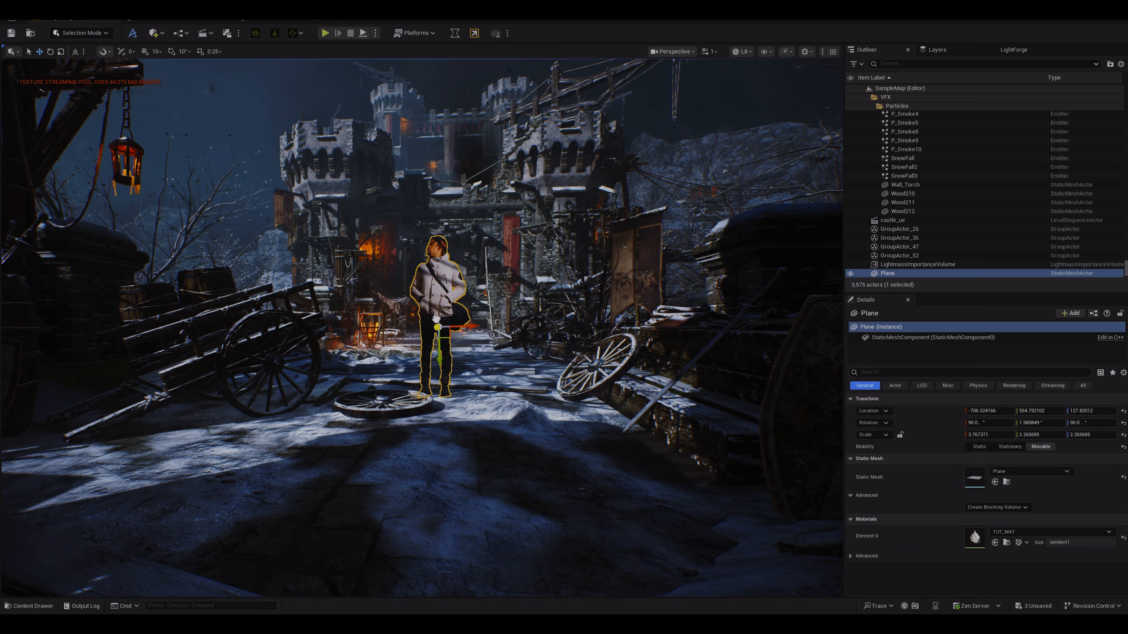
left_click_drag(436, 327, 439, 336)
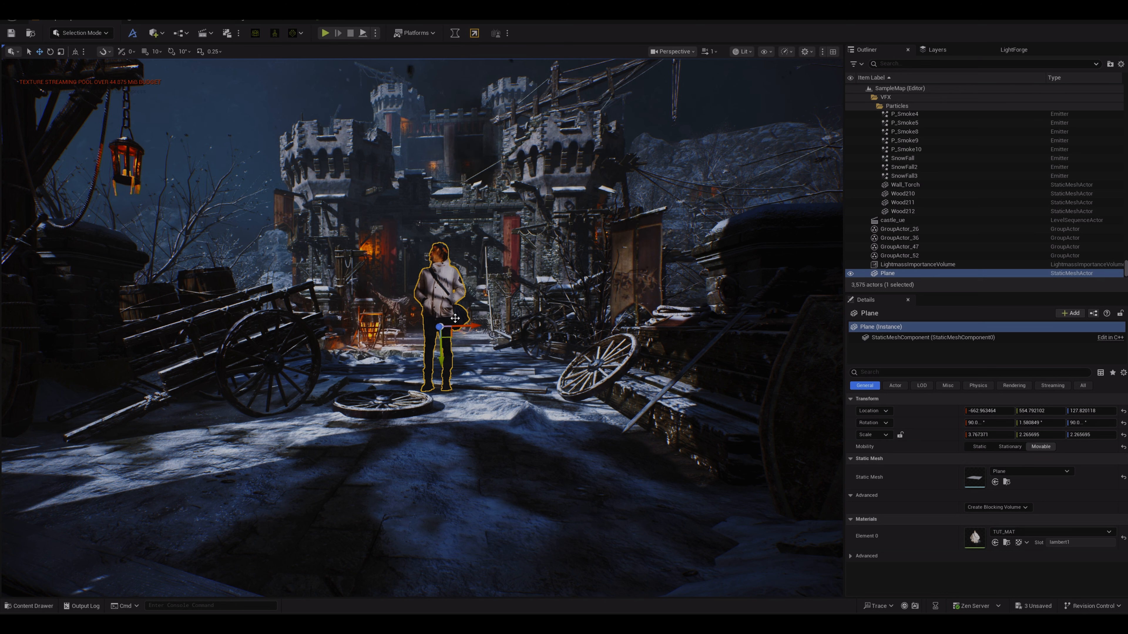
left_click(448, 358)
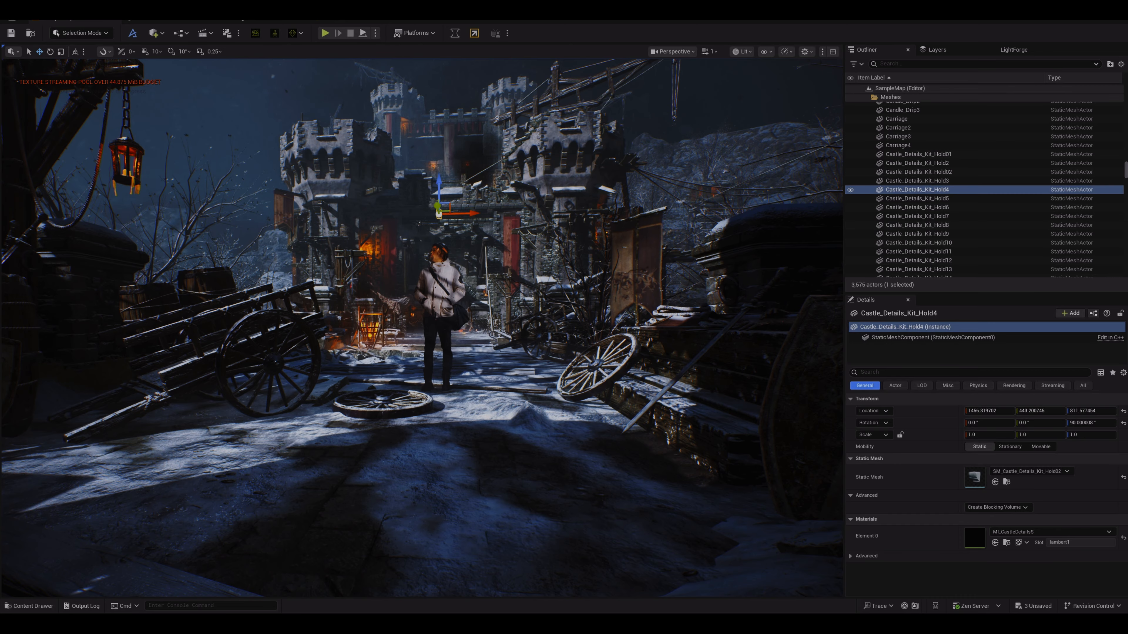
Save all modified files and search for MOVIE.
left_click(36, 18)
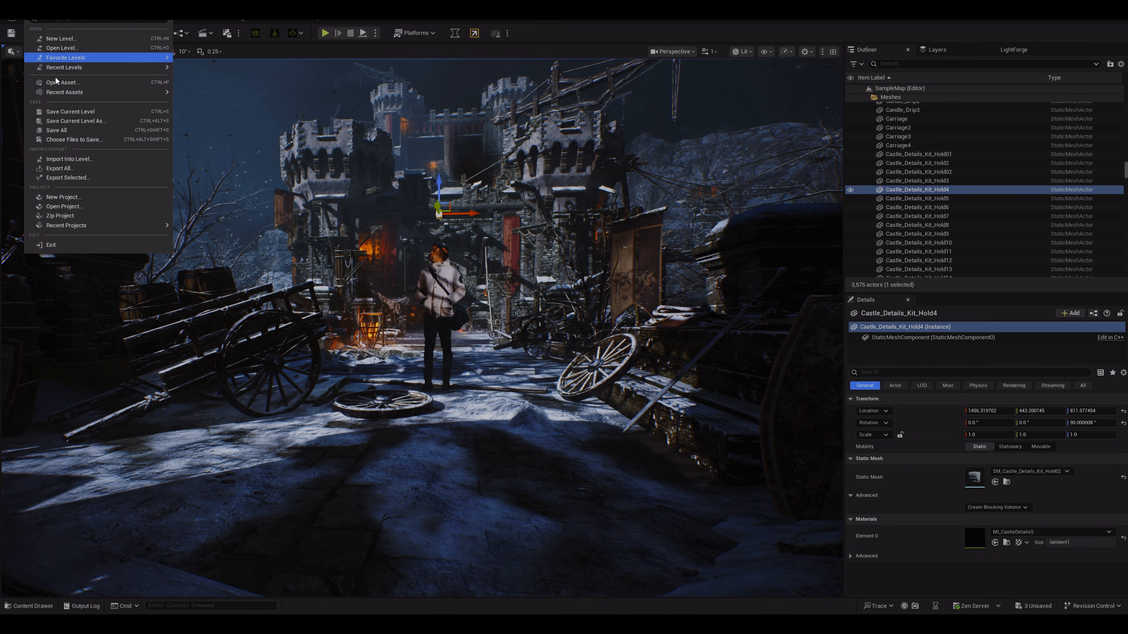
left_click(61, 130)
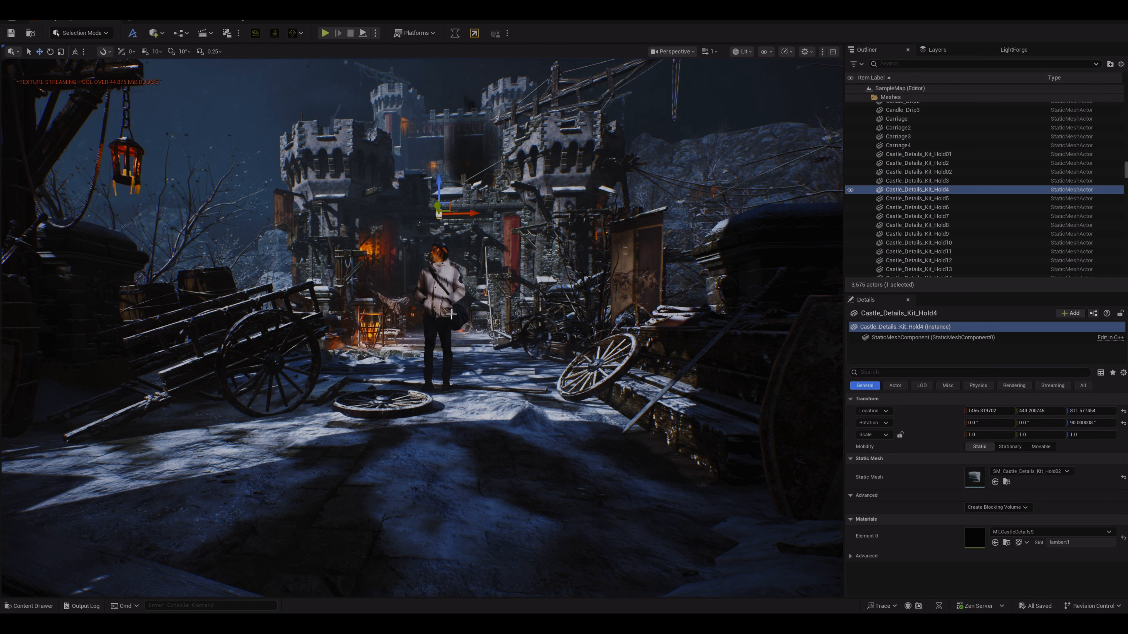
type("MOVIE")
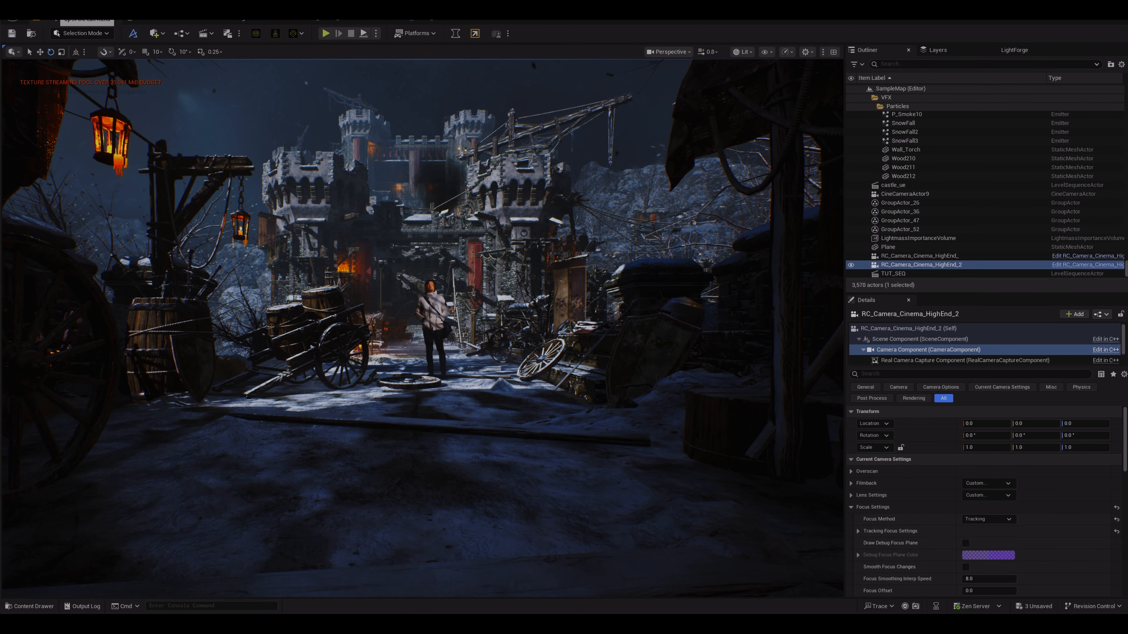
Search the project settings for COLOR and check the available Working Color Space options, including ACES AP1 / ACEScg.
left_click(53, 18)
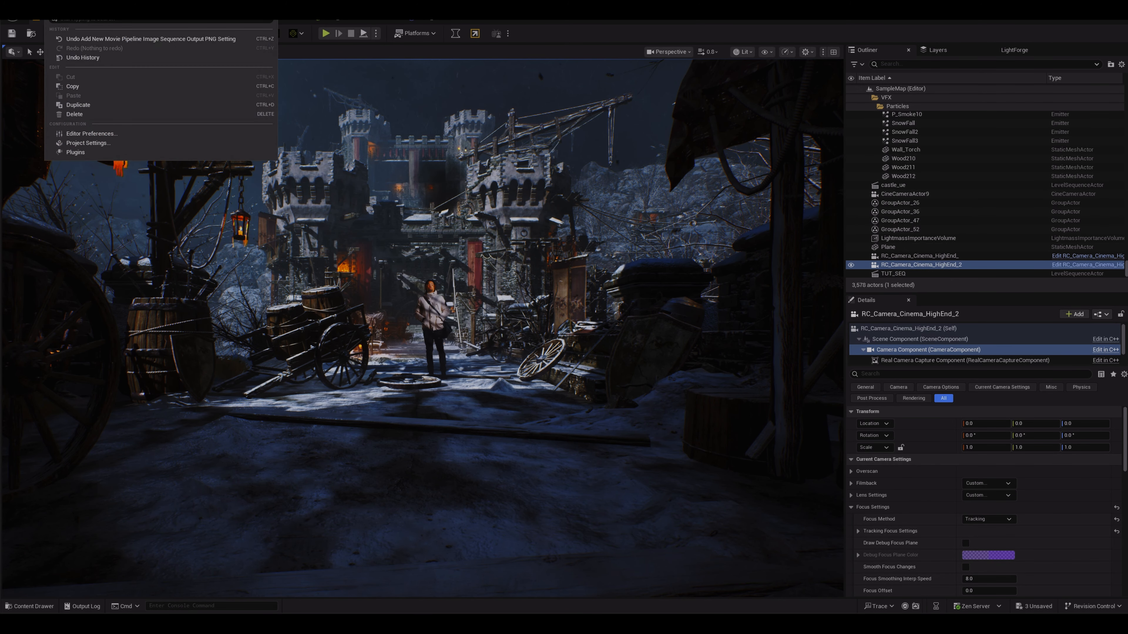
left_click(84, 143)
type("COLOR")
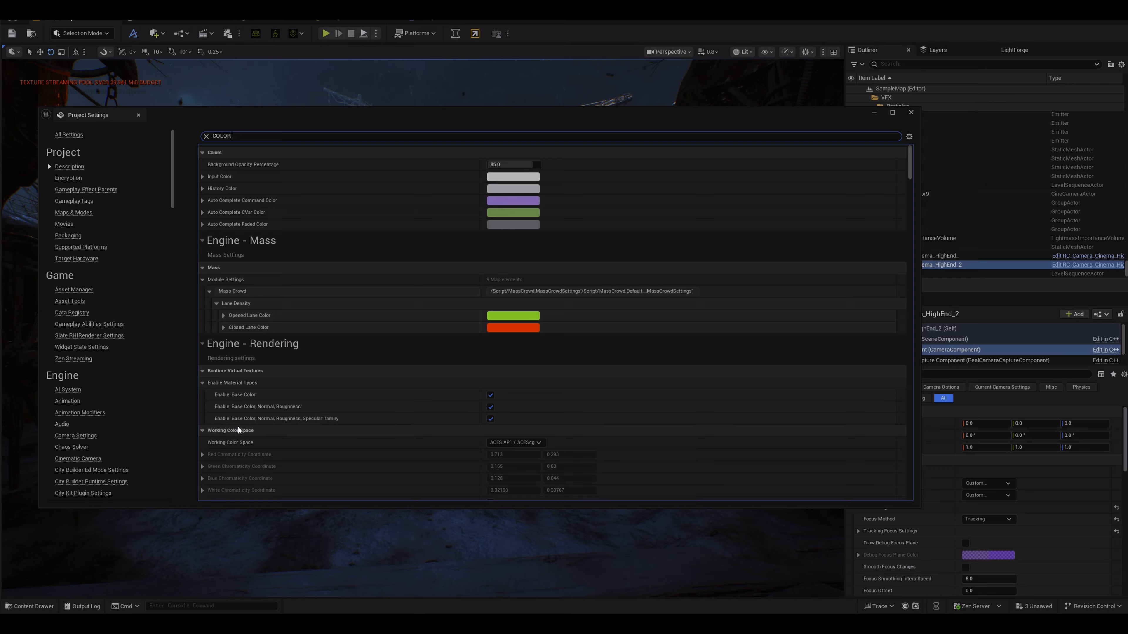
left_click(514, 443)
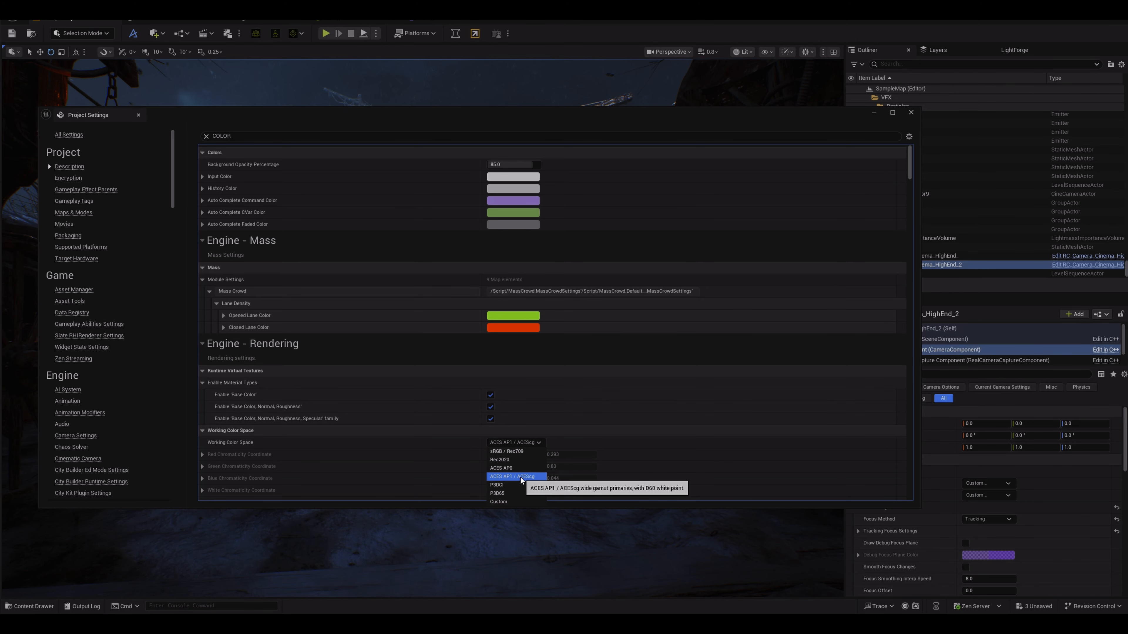
left_click(910, 111)
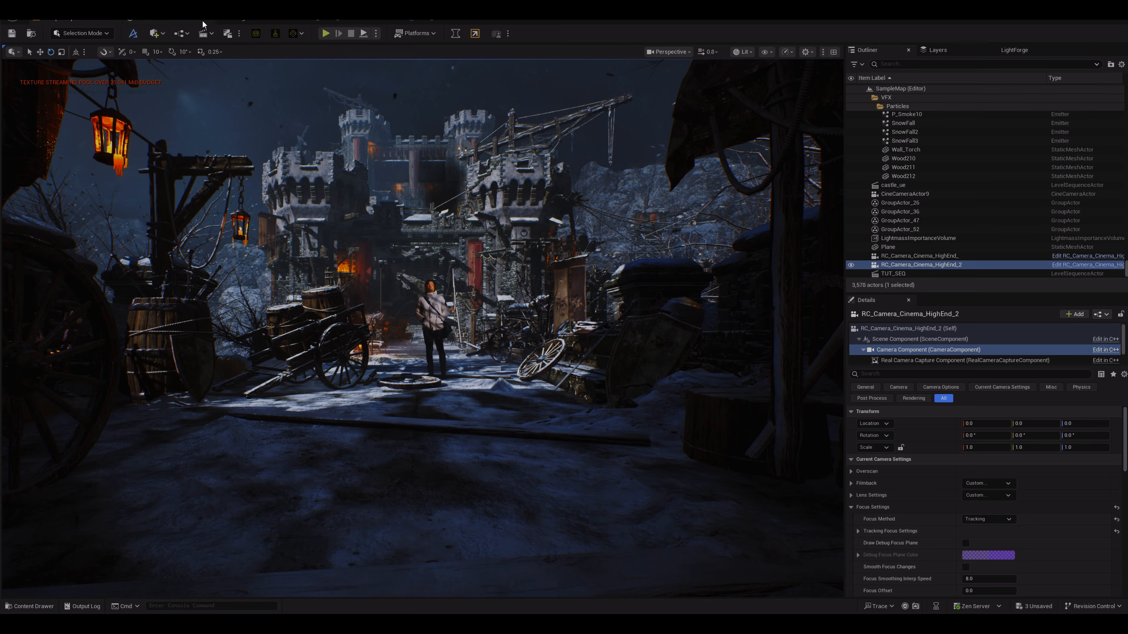
Add a new level sequence named TUT_SEQ_2 in the TUTORIAL content folder.
left_click(205, 33)
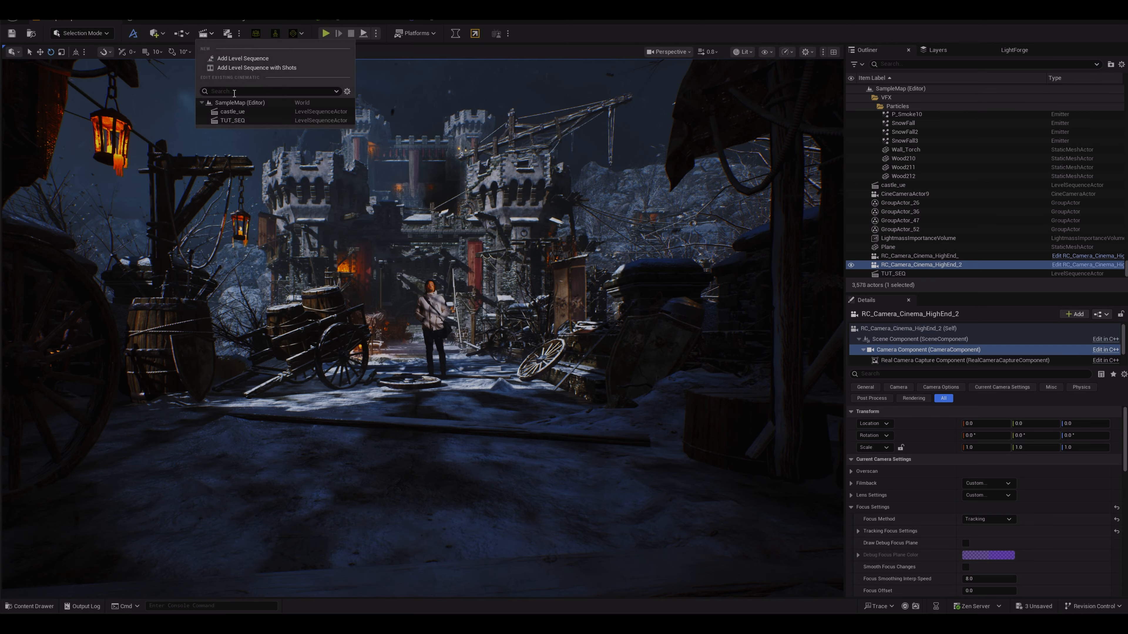
left_click(243, 58)
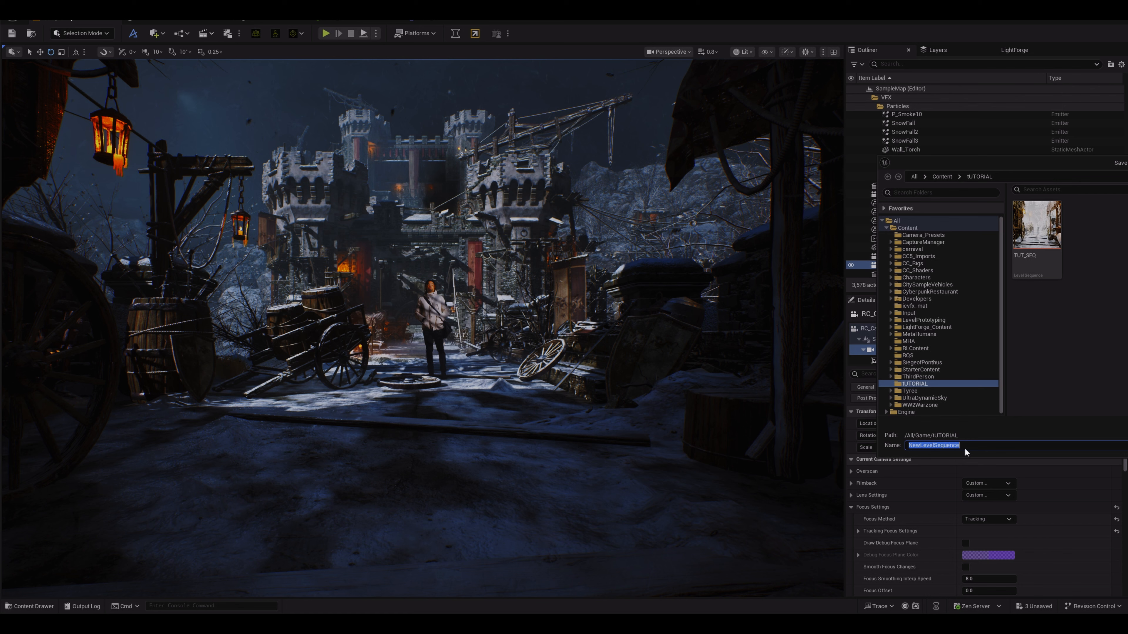
type("TUT_SEQ_2")
key("Return")
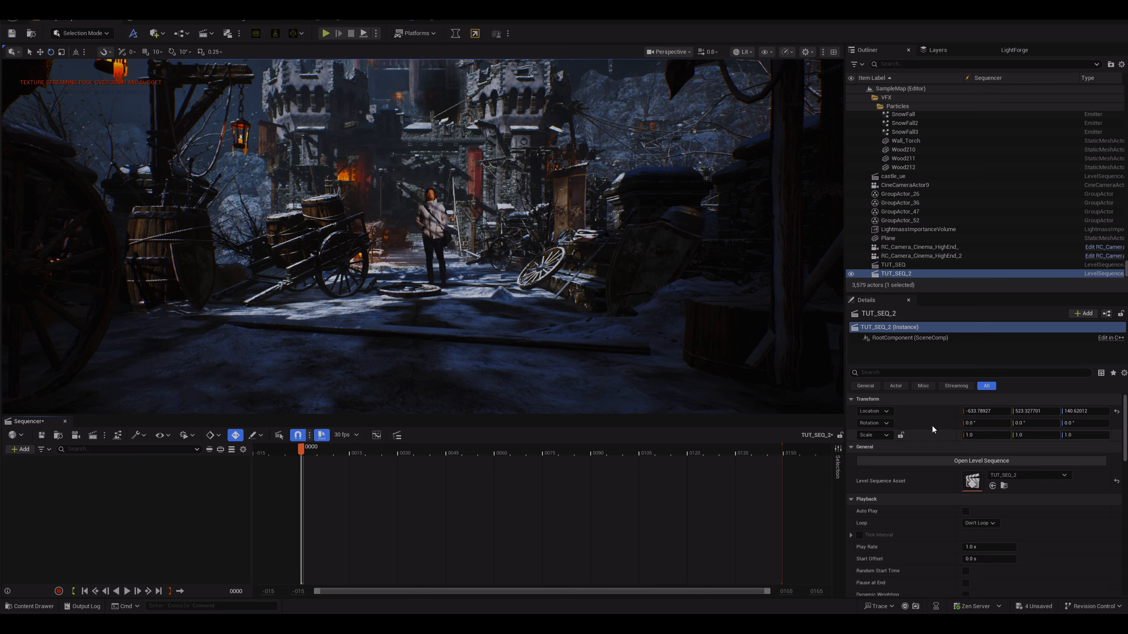
left_click_drag(302, 448, 729, 440)
left_click_drag(651, 437, 302, 464)
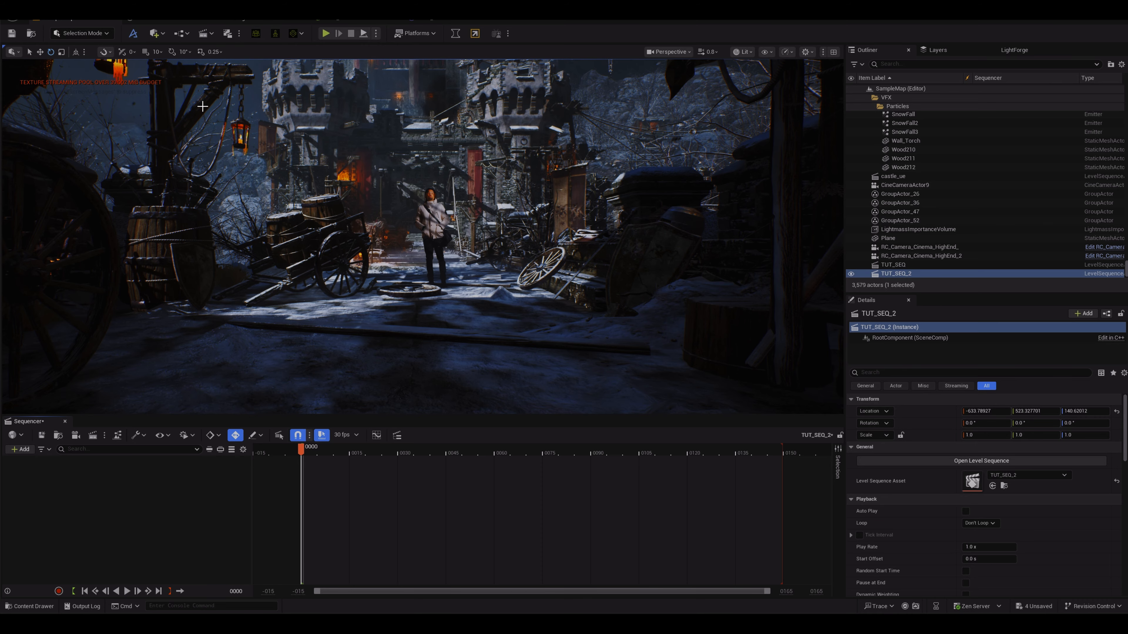
Add a Cine Camera Actor to the scene and move it to about X 873, Y 659.
left_click(160, 33)
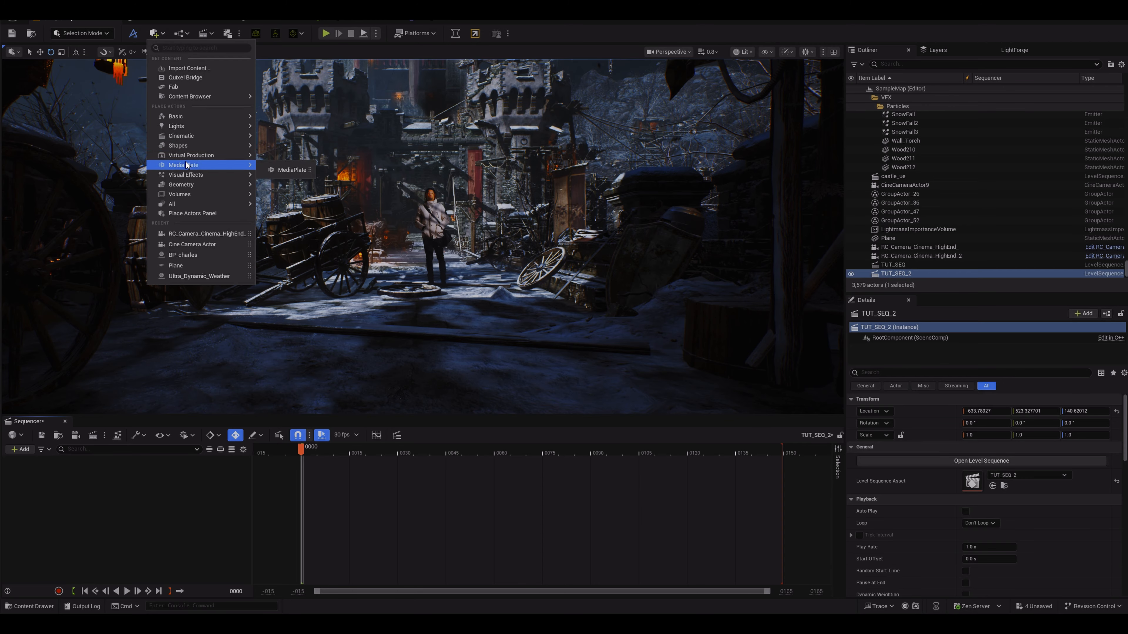
mouse_move(186, 136)
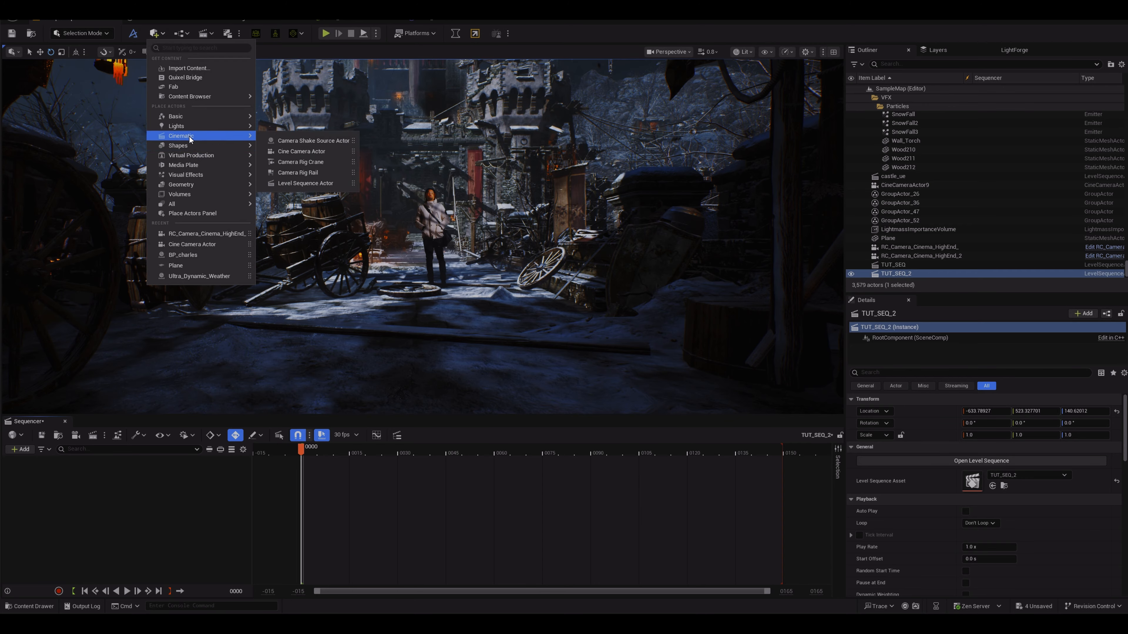
left_click(305, 151)
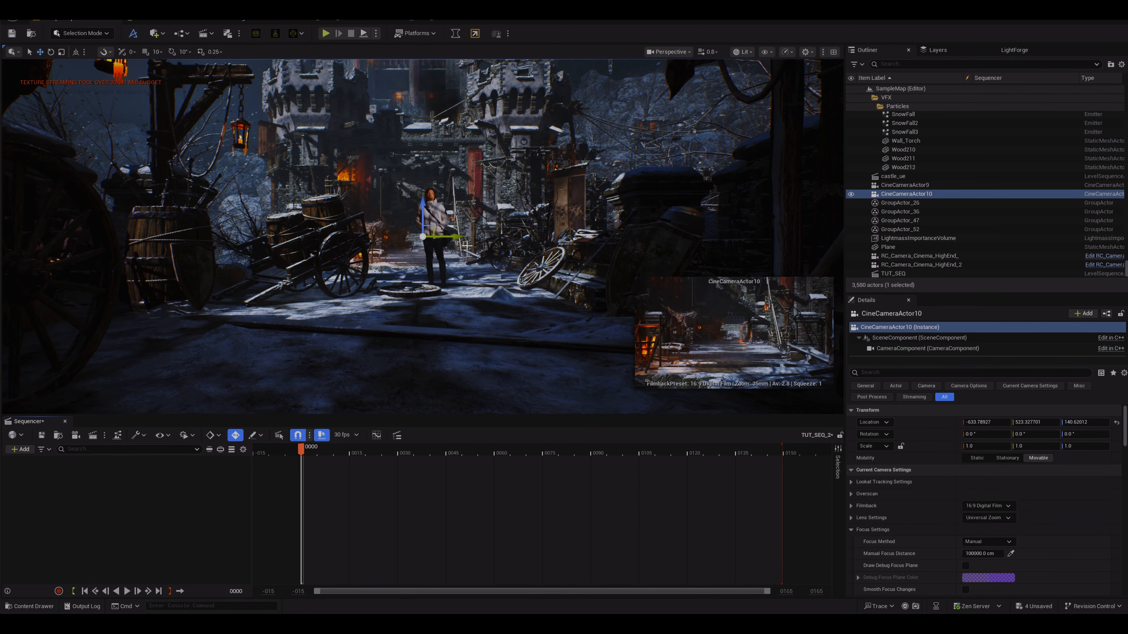
left_click_drag(422, 236, 535, 231)
left_click_drag(535, 231, 445, 242)
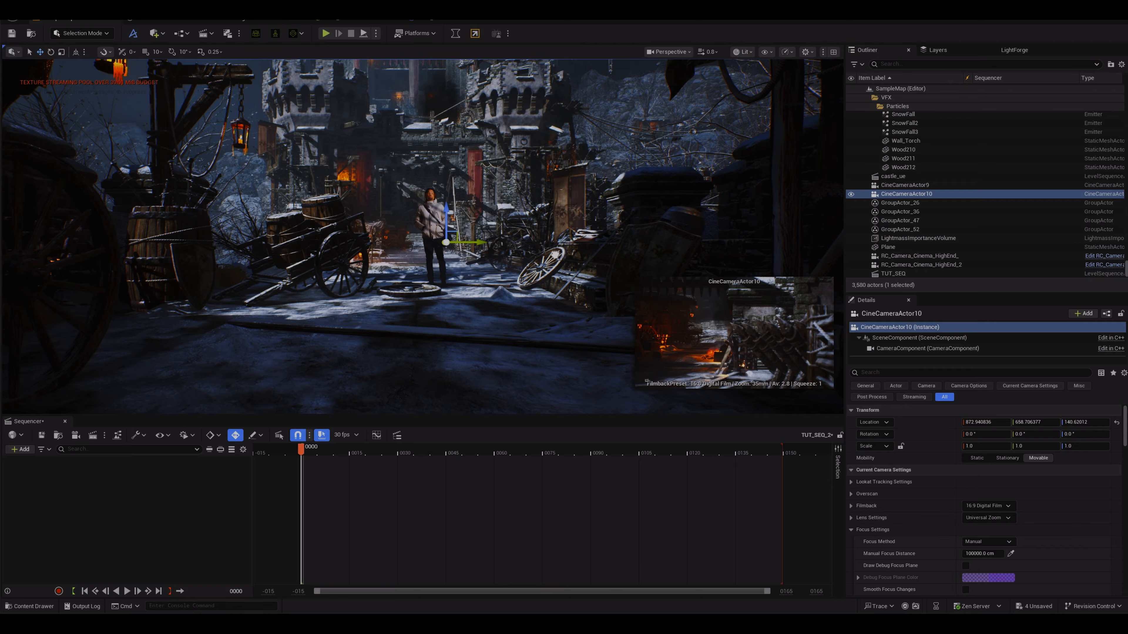
Add the new cine camera to the sequence as an actor track and reposition it to frame the character between cart and wheel.
left_click(20, 449)
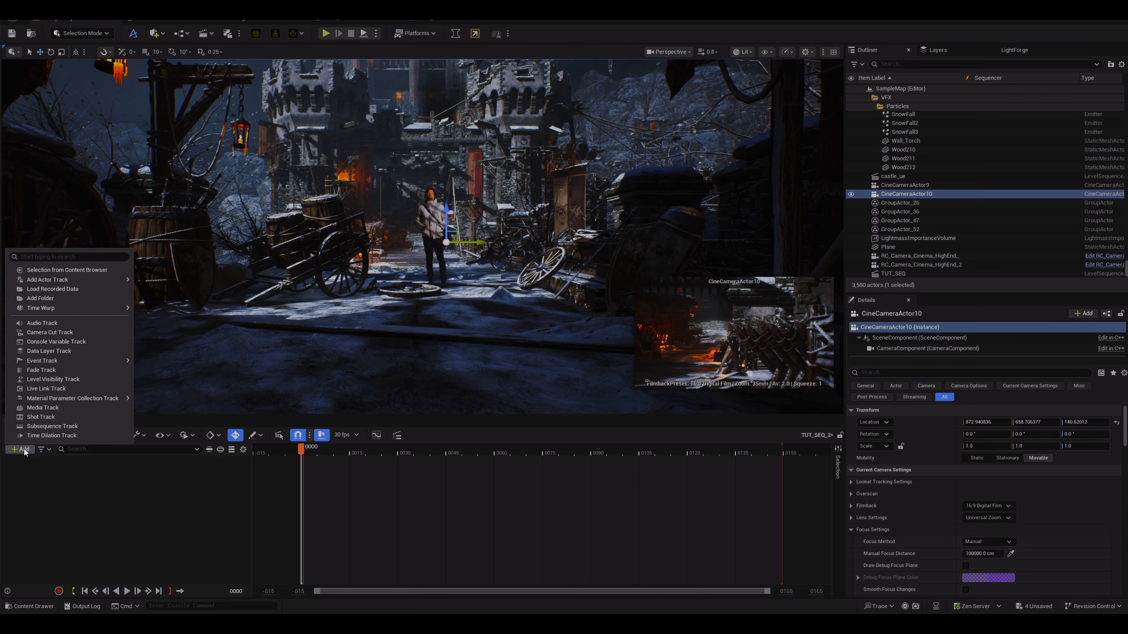
mouse_move(65, 281)
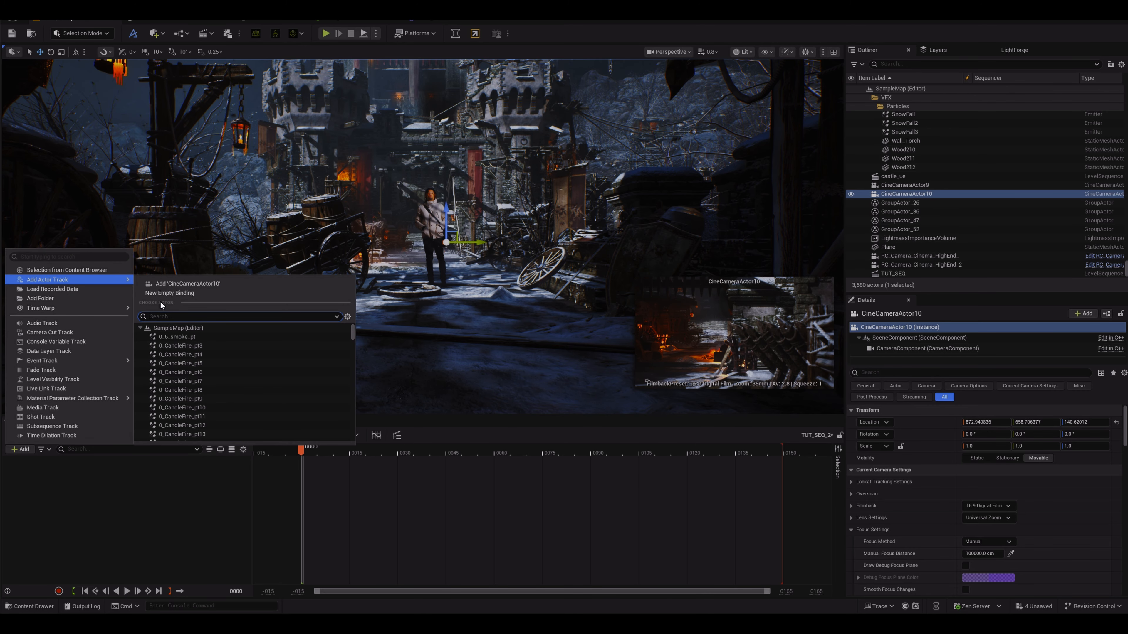
left_click(195, 283)
key("s")
scroll(355, 308, "down", 2)
right_click_drag(356, 308, 356, 307)
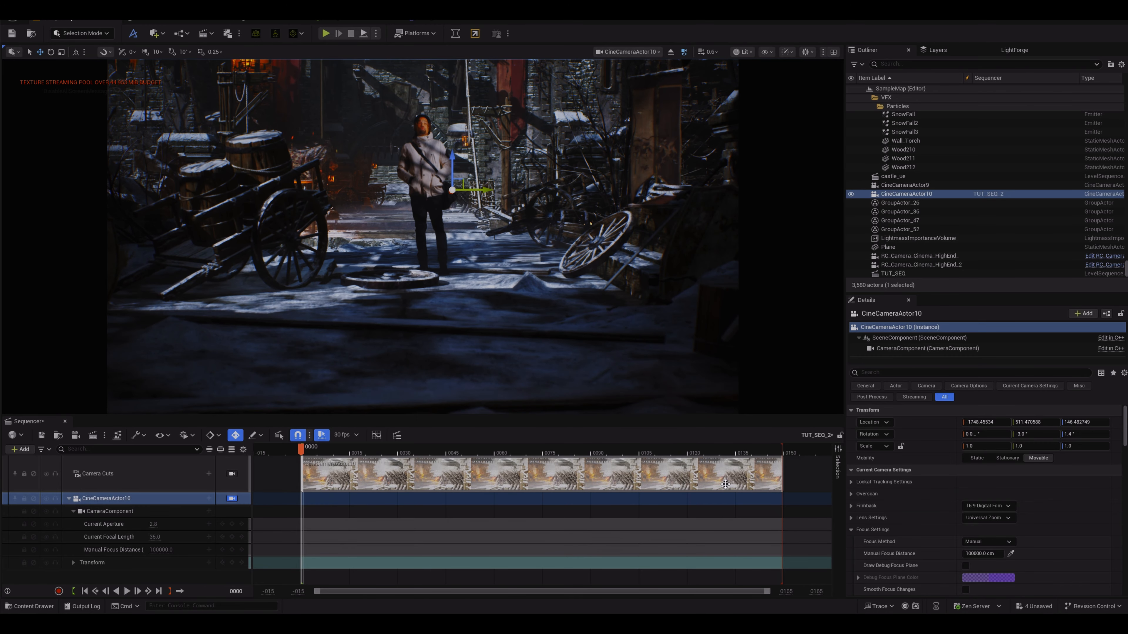
Set the camera to the 16:9 DSLR filmback and 50mm Prime f/1.8 lens, with Tracking focus on the character plane.
scroll(1074, 495, "down", 3)
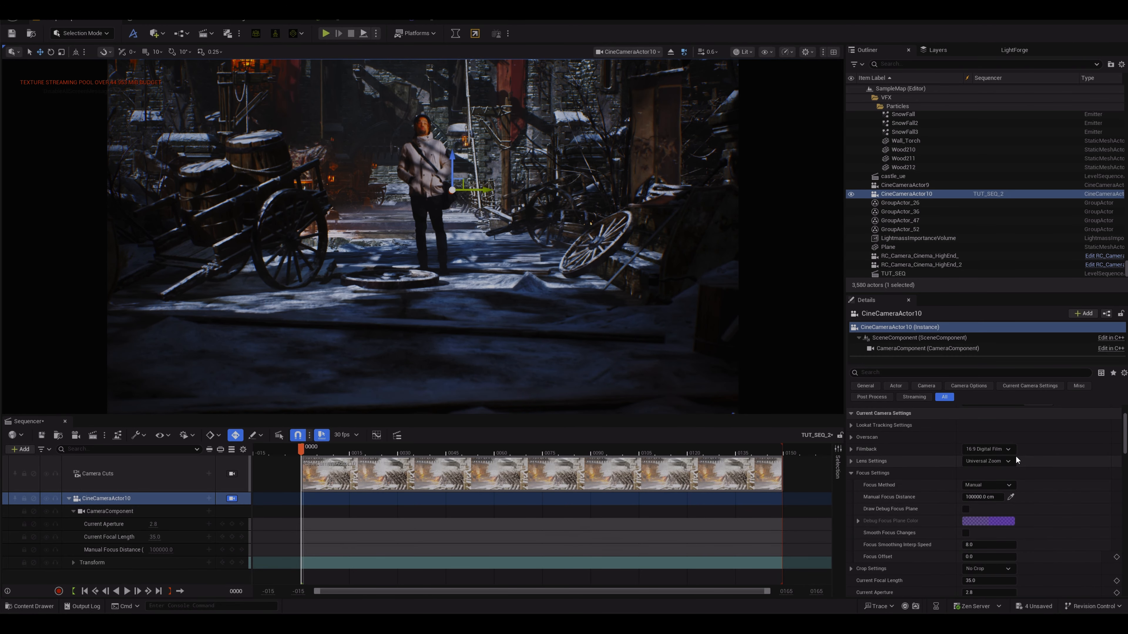
left_click(991, 449)
left_click(983, 485)
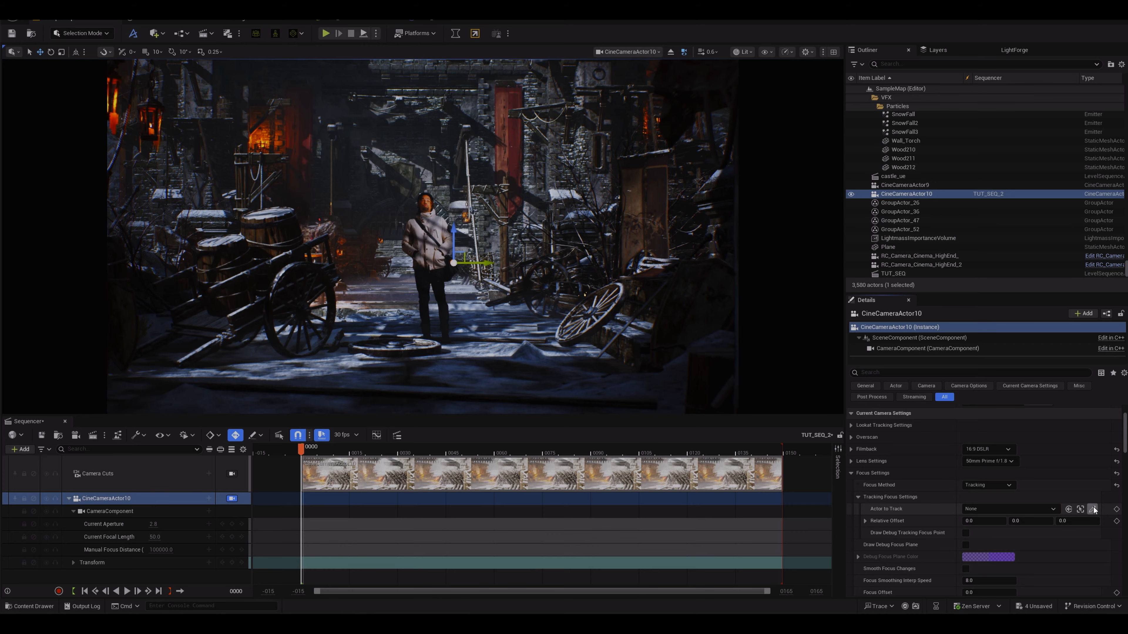
left_click(1092, 509)
left_click(433, 240)
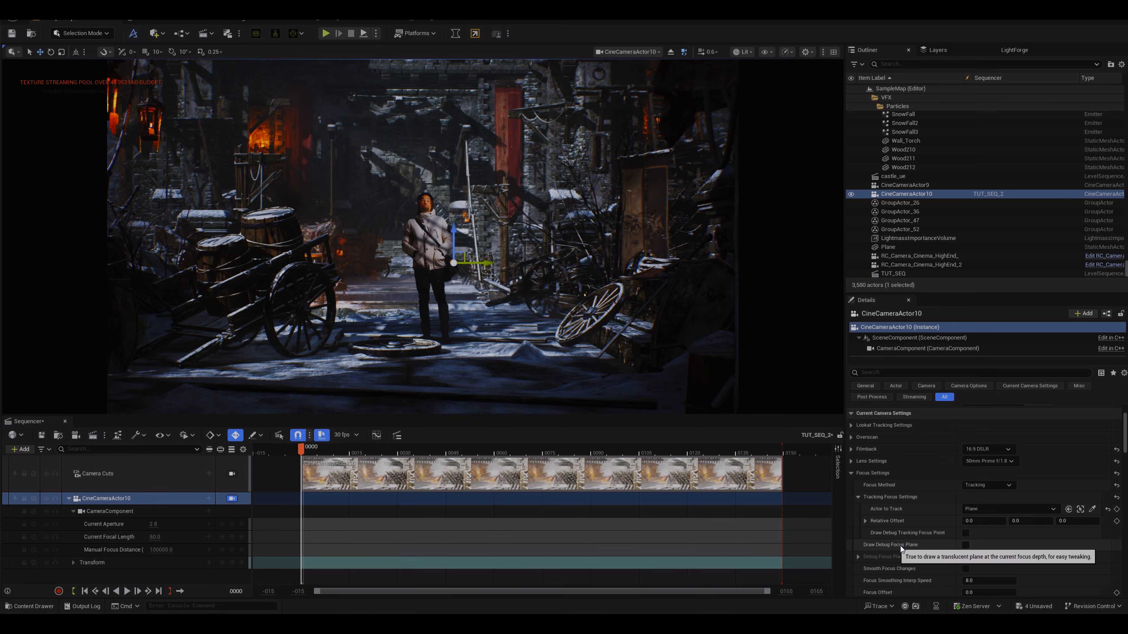
Display the debug focus plane, set the tracking focus's relative Z offset to about -1.22 so it sits behind the character, and hide the plane.
left_click(965, 544)
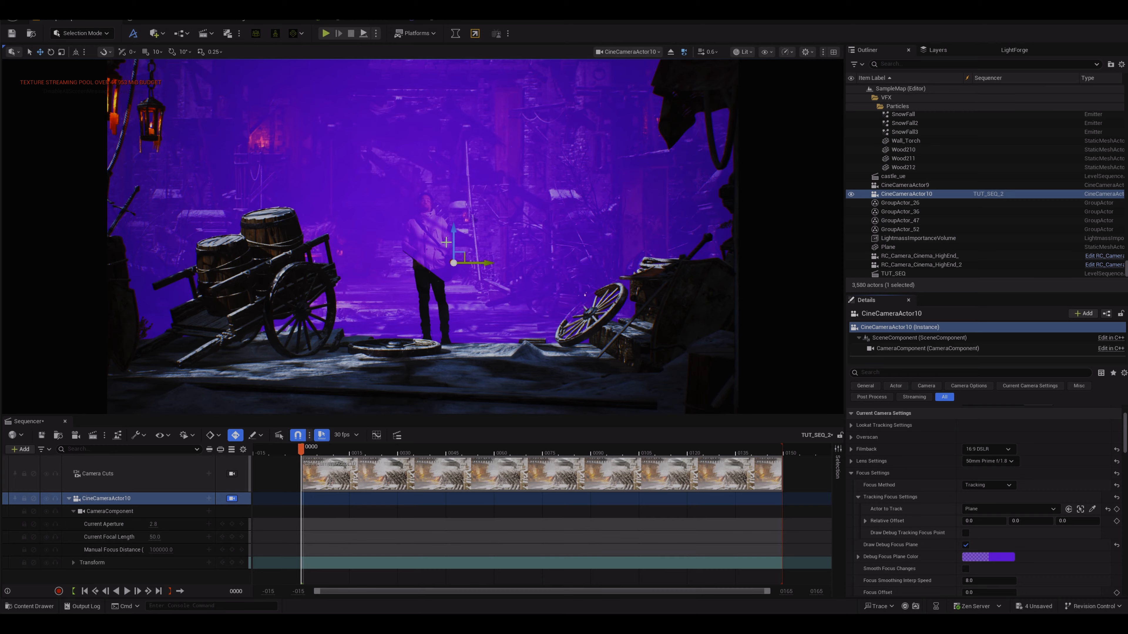
left_click_drag(1077, 521, 1059, 521)
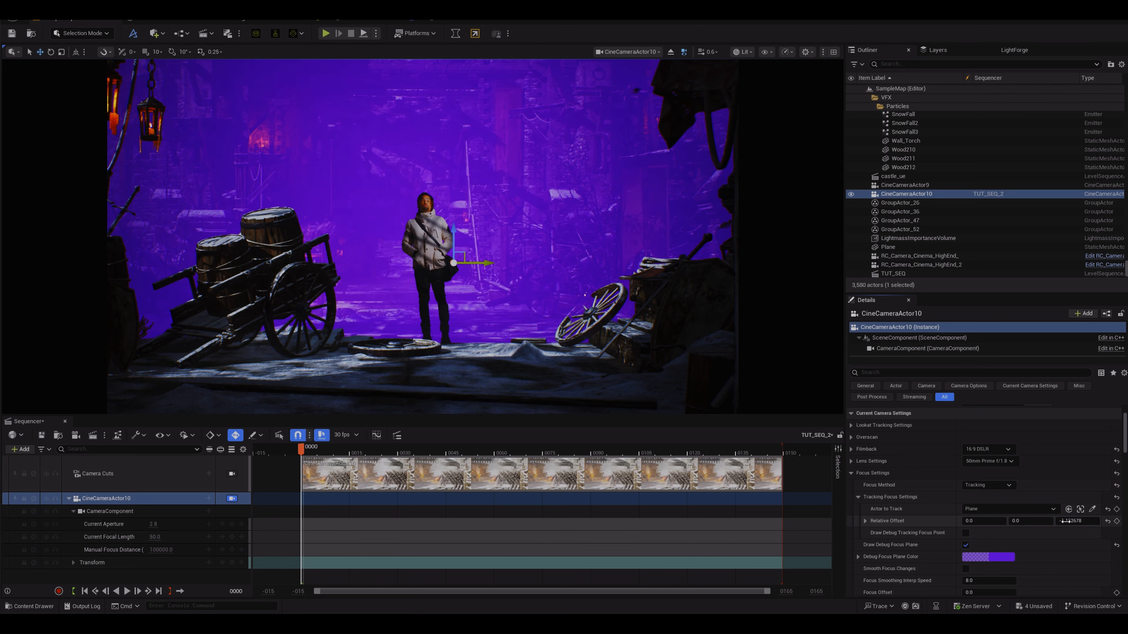
left_click_drag(1066, 520, 1065, 521)
left_click(966, 545)
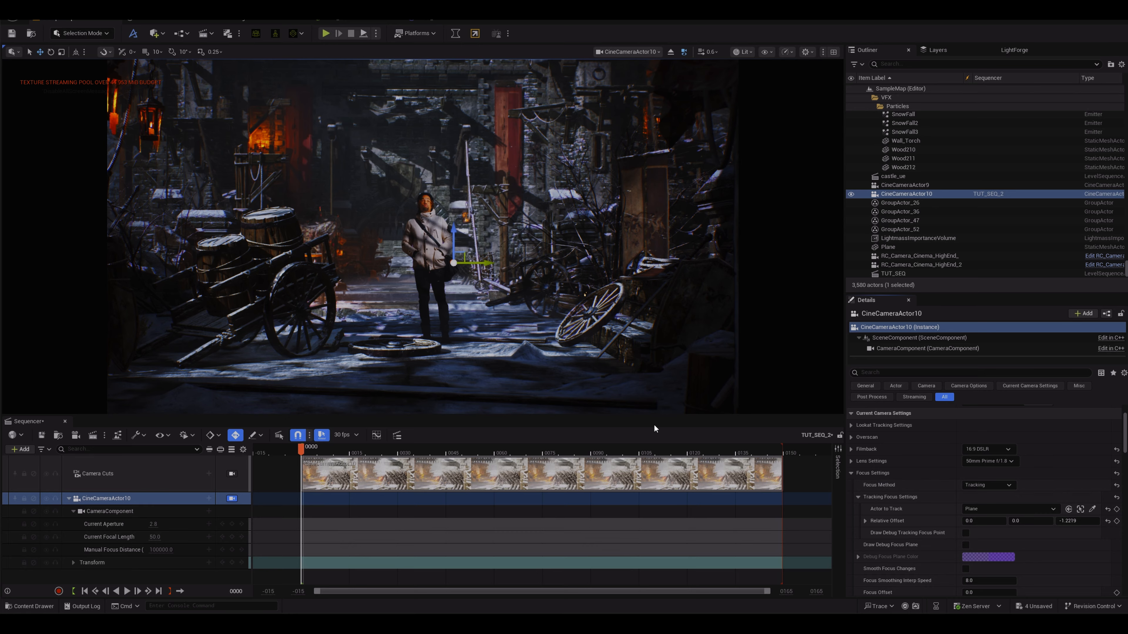
left_click_drag(304, 451, 301, 478)
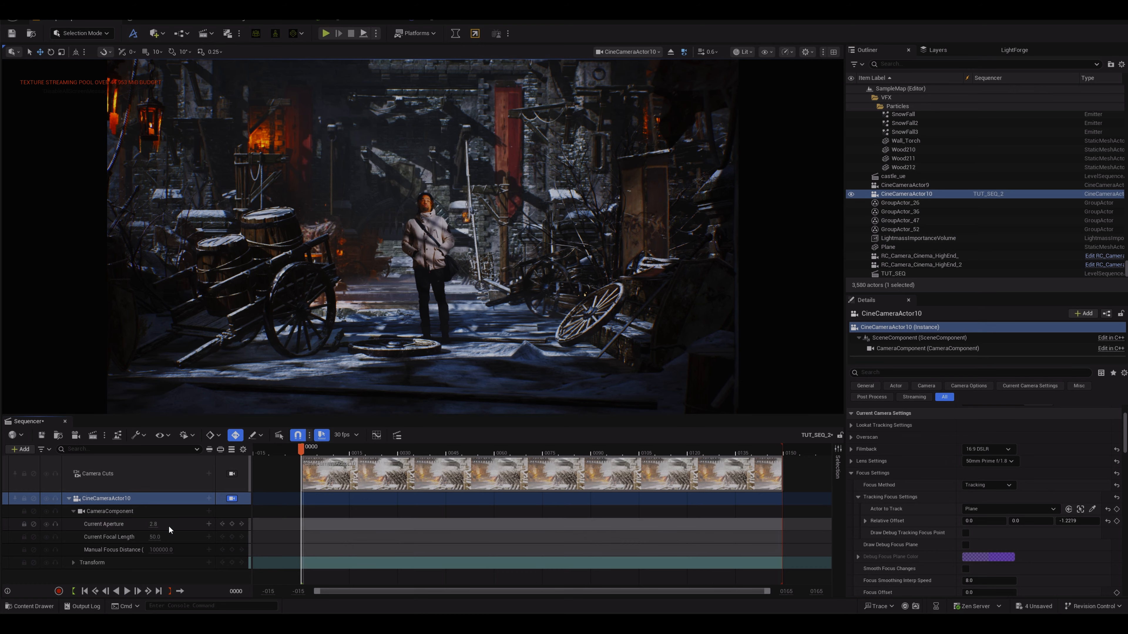
Add a Media track to the sequence and place the TUT media source on it at frame 0.
left_click(24, 449)
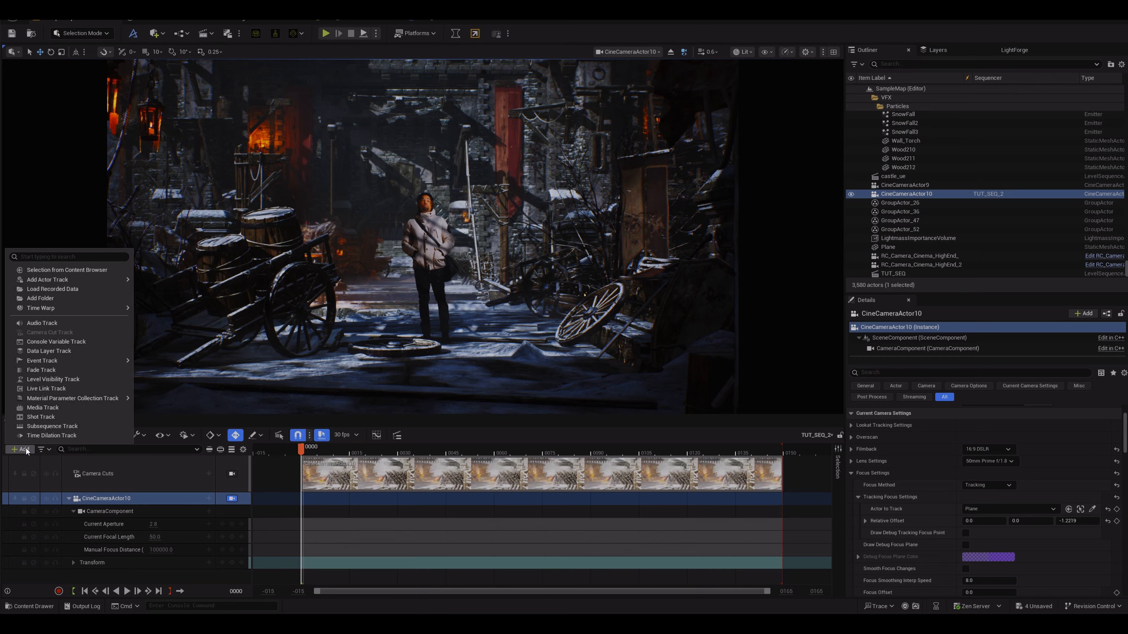
left_click(49, 407)
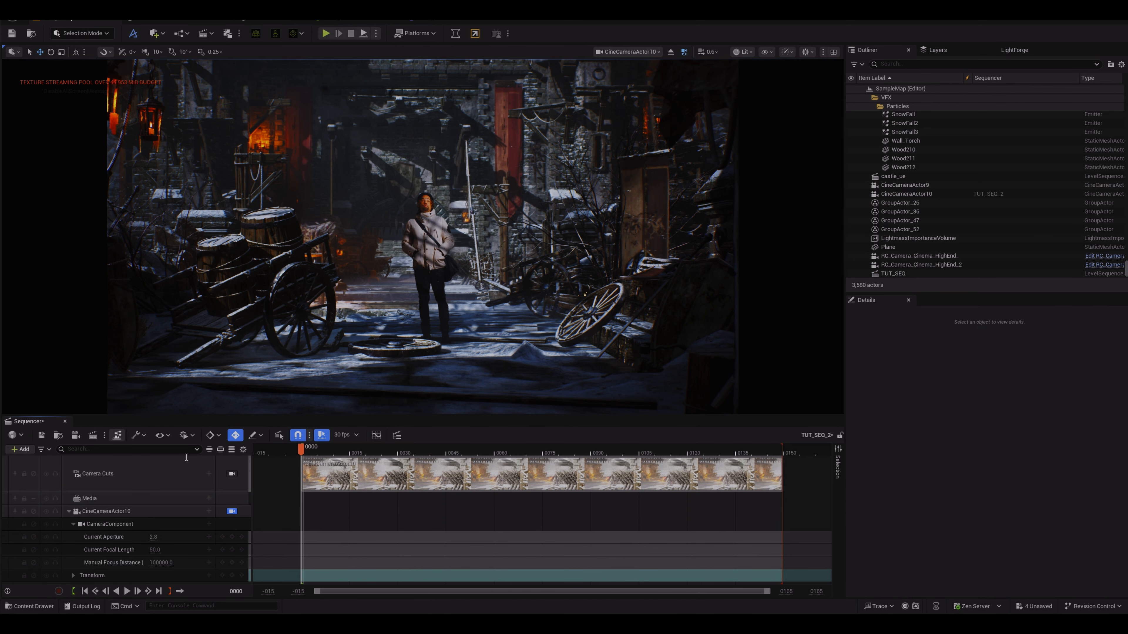
left_click(209, 498)
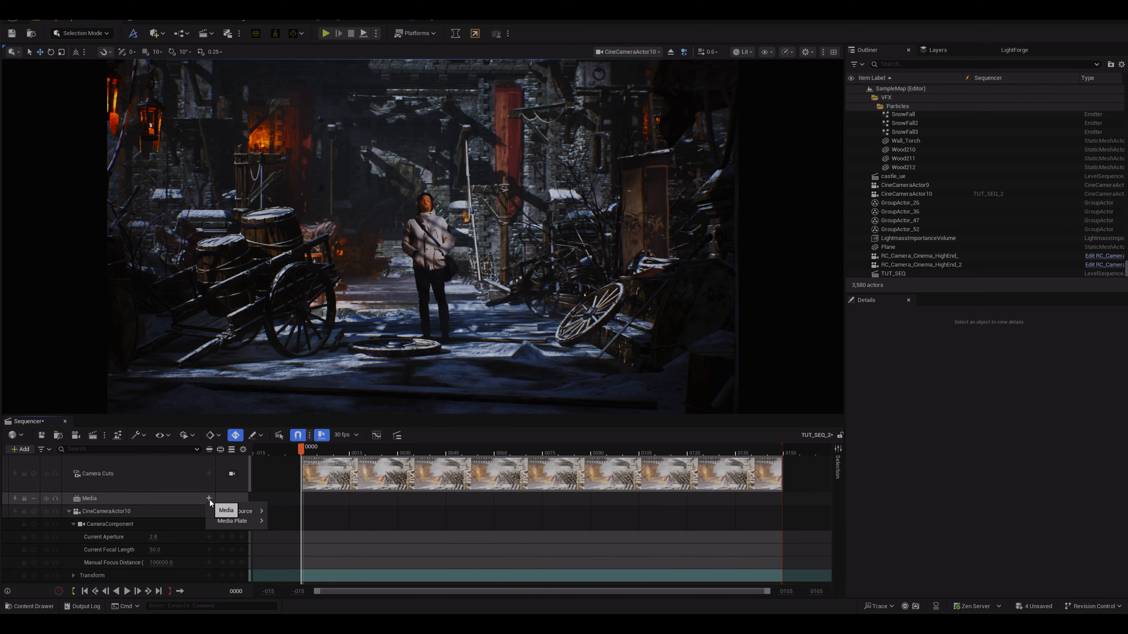
mouse_move(234, 511)
left_click(326, 585)
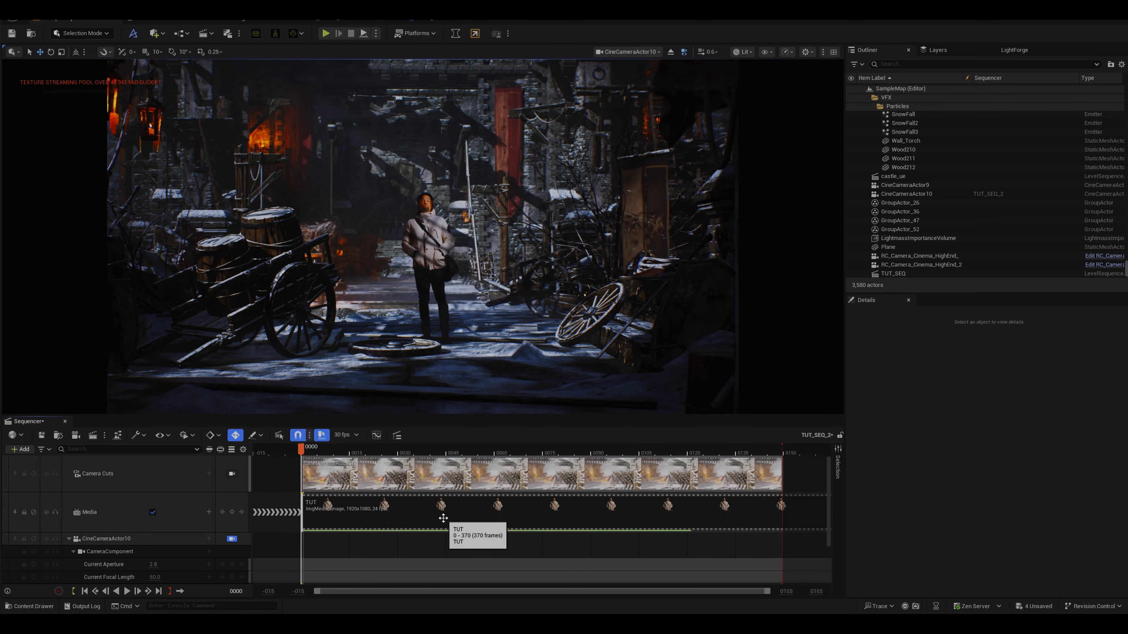
Assign the TUT_MP_Vid media texture to the TUT media section, save the sequence, and scrub through to preview the footage.
right_click(389, 504)
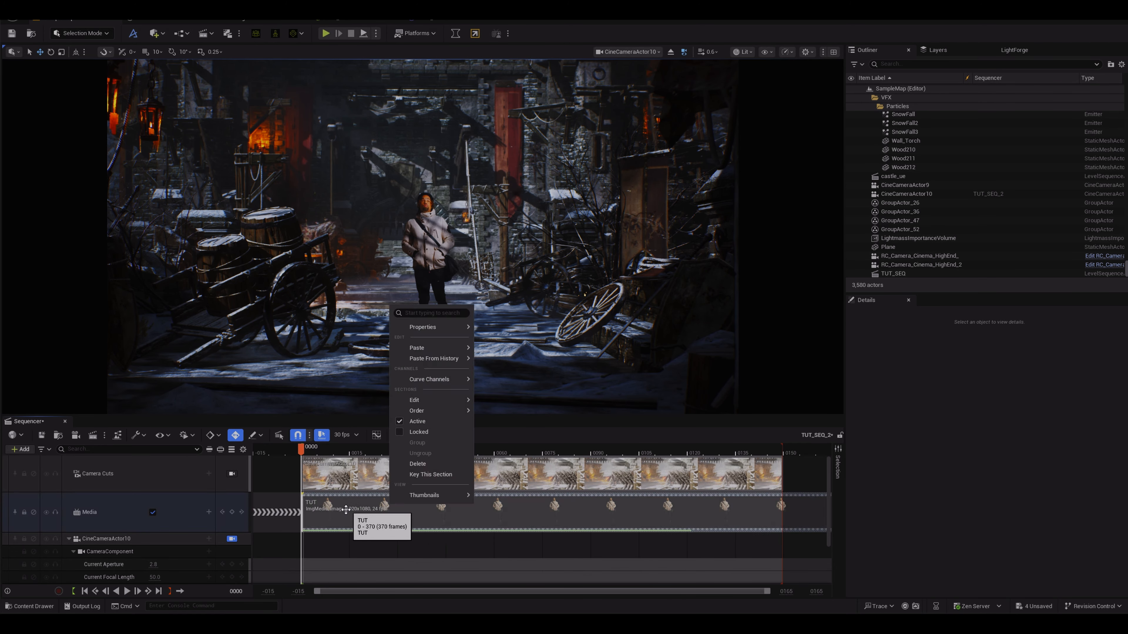
mouse_move(440, 327)
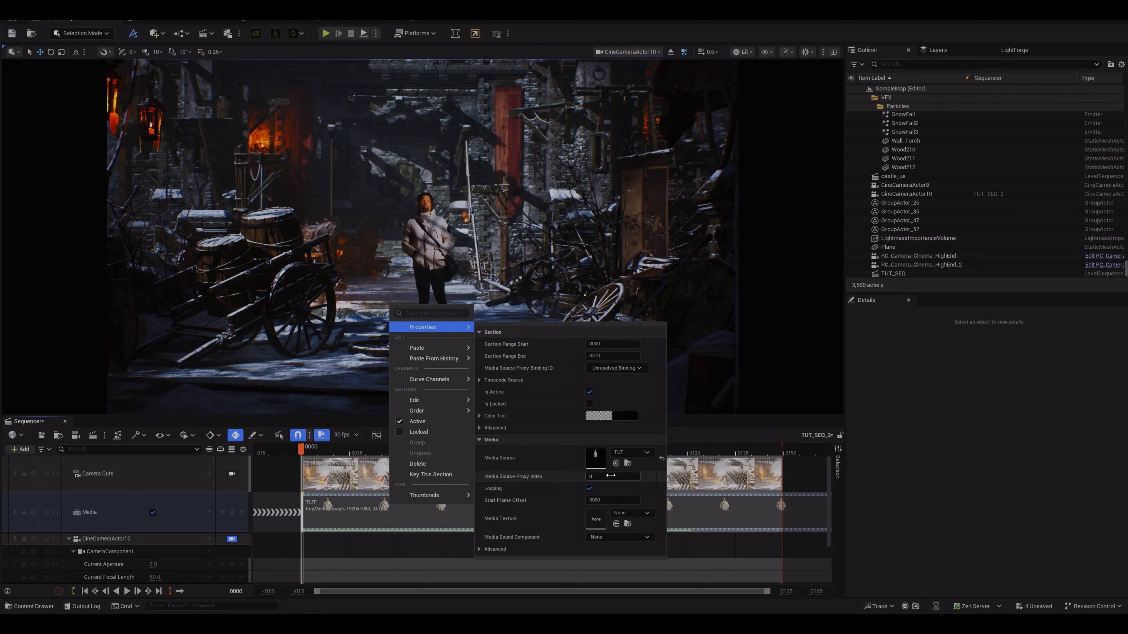
left_click(622, 514)
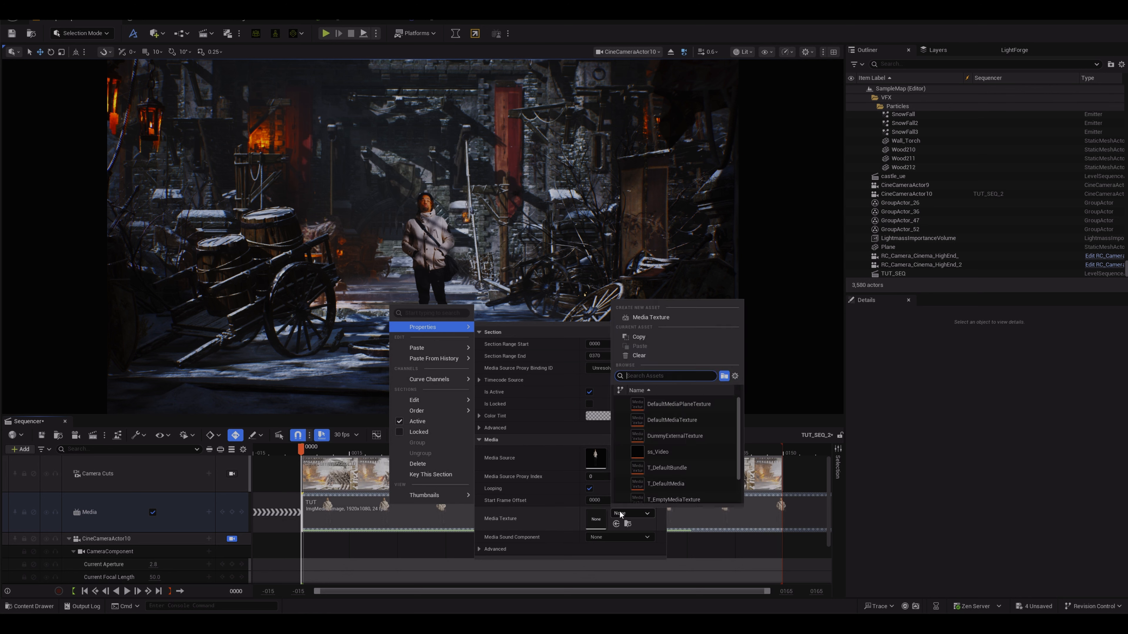
left_click(662, 496)
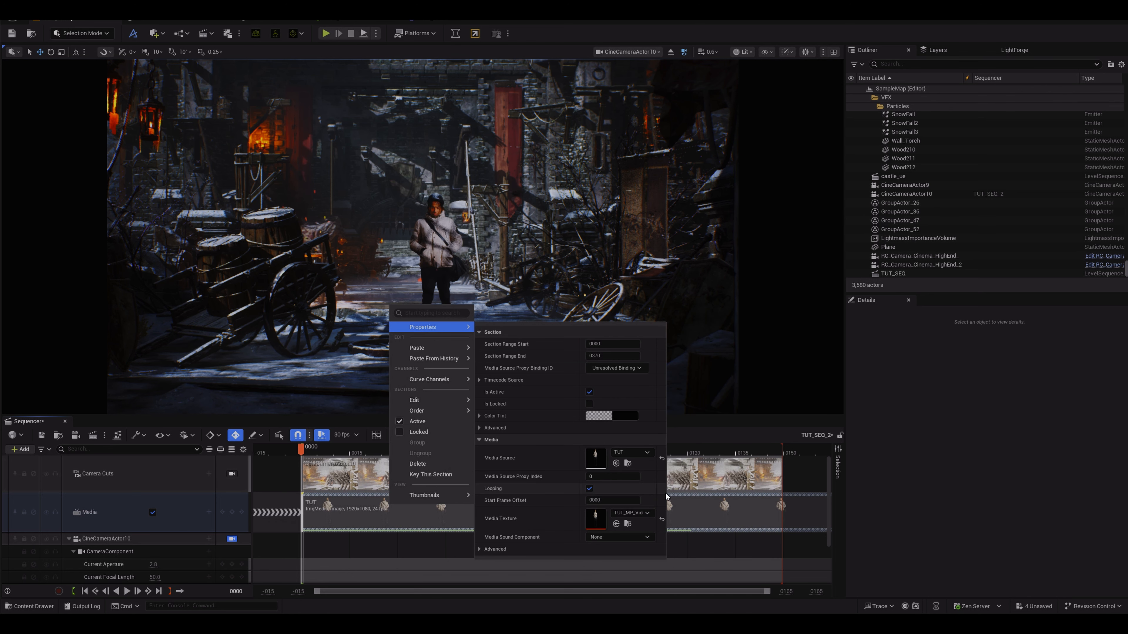
left_click(43, 437)
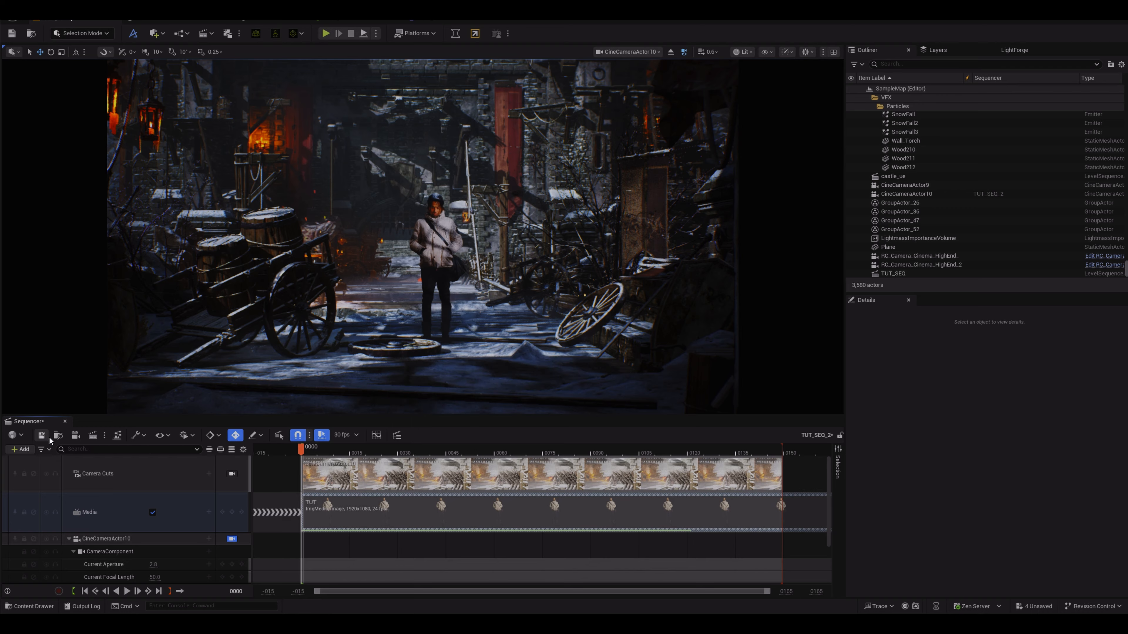
left_click_drag(303, 452, 597, 464)
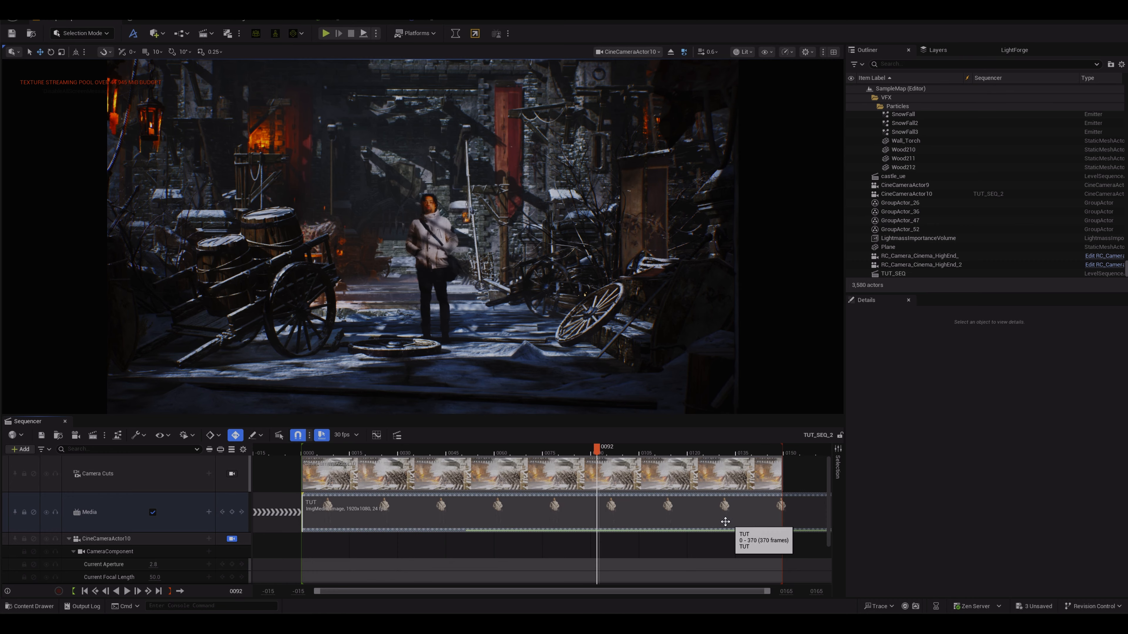
Extend the sequence's playback end to the end of the TUT media clip and stretch the camera cut to cover it.
scroll(720, 518, "down", 3, "ctrl")
scroll(719, 518, "down", 7, "ctrl")
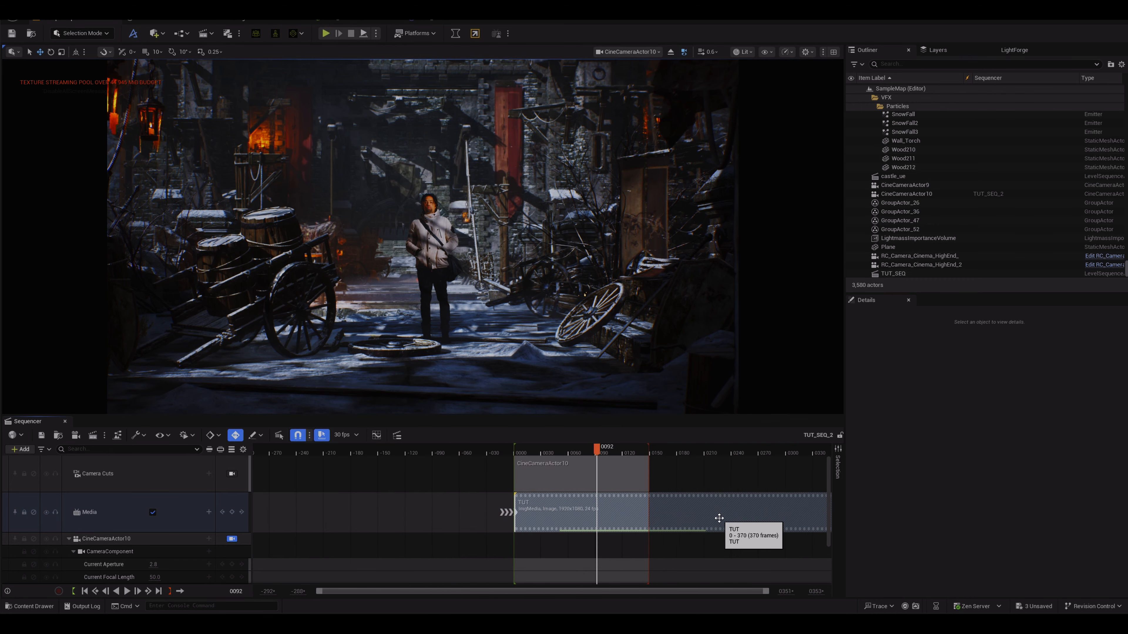
middle_click_drag(702, 484, 596, 475)
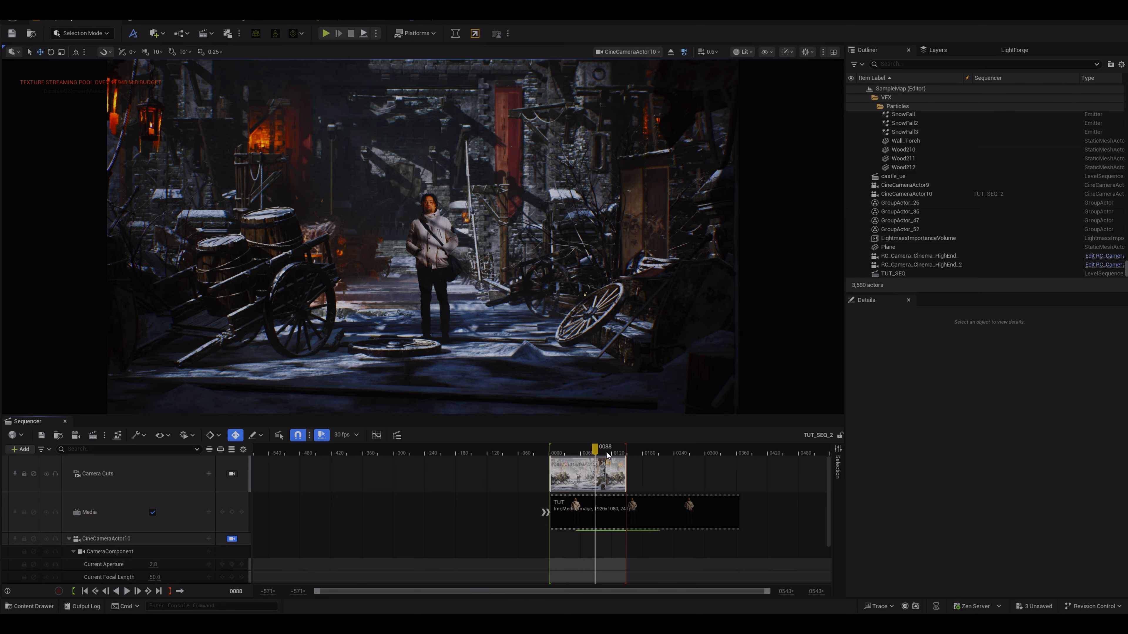
mouse_move(598, 453)
left_mouse_down()
mouse_move(634, 453)
mouse_move(582, 451)
mouse_move(735, 450)
mouse_move(719, 450)
left_mouse_up()
left_click_drag(588, 450, 738, 450)
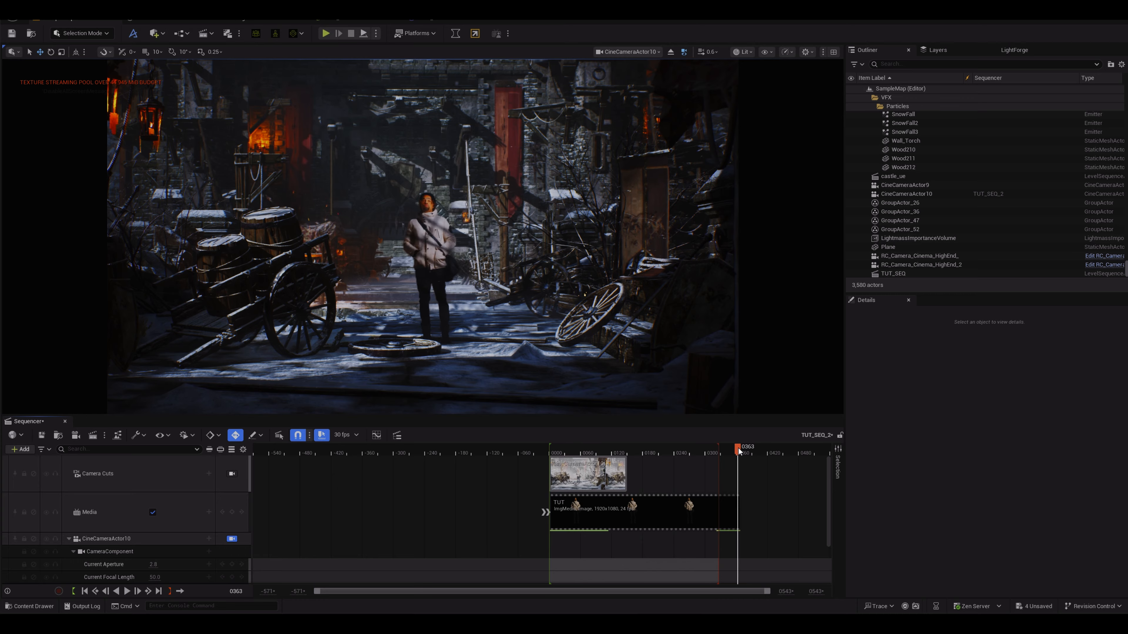
key("]")
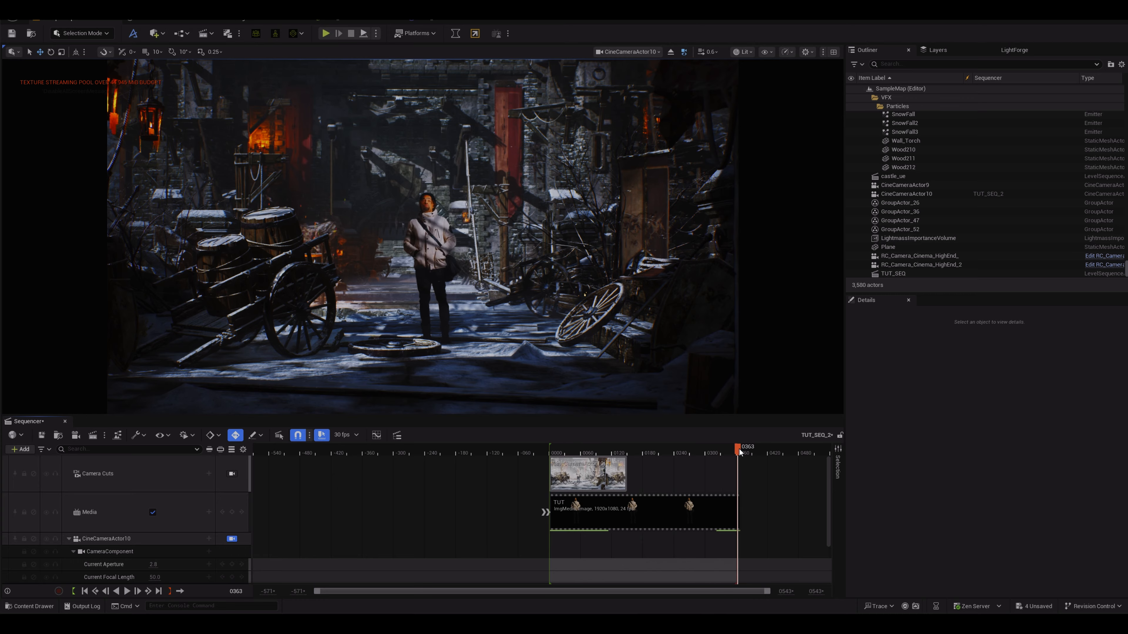
mouse_move(739, 450)
left_mouse_down()
mouse_move(599, 455)
mouse_move(622, 466)
mouse_move(746, 462)
left_mouse_up()
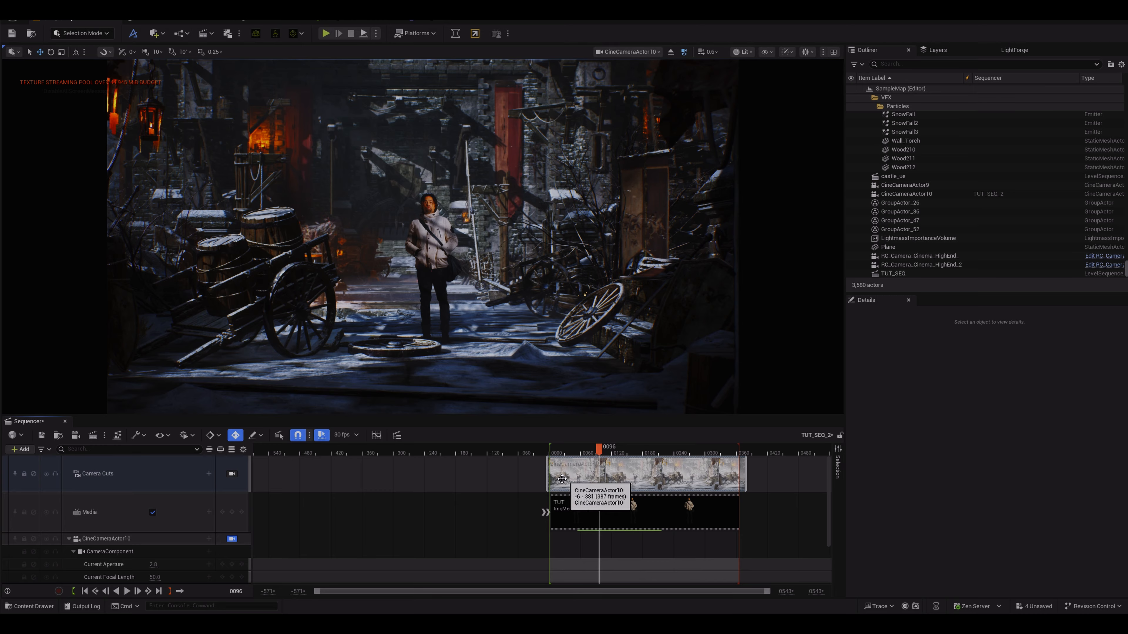
Tilt the camera up slightly and return the playhead to frame 0 with automatic keying enabled.
left_click(558, 453)
mouse_move(557, 453)
left_mouse_down()
mouse_move(736, 445)
mouse_move(552, 451)
left_mouse_up()
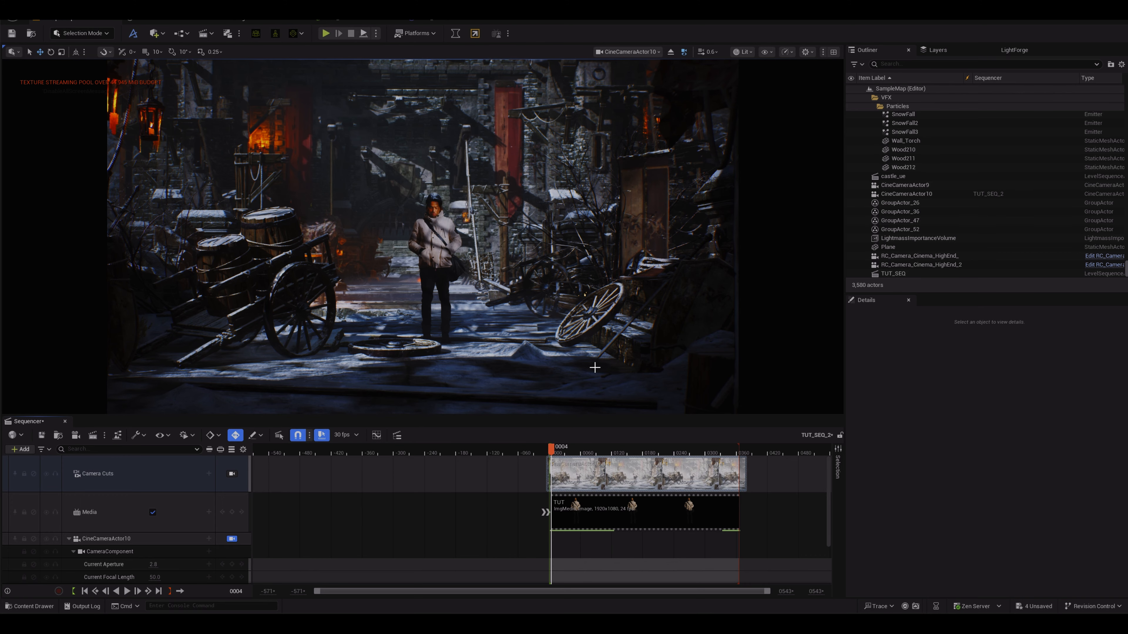
right_click_drag(467, 313, 473, 279)
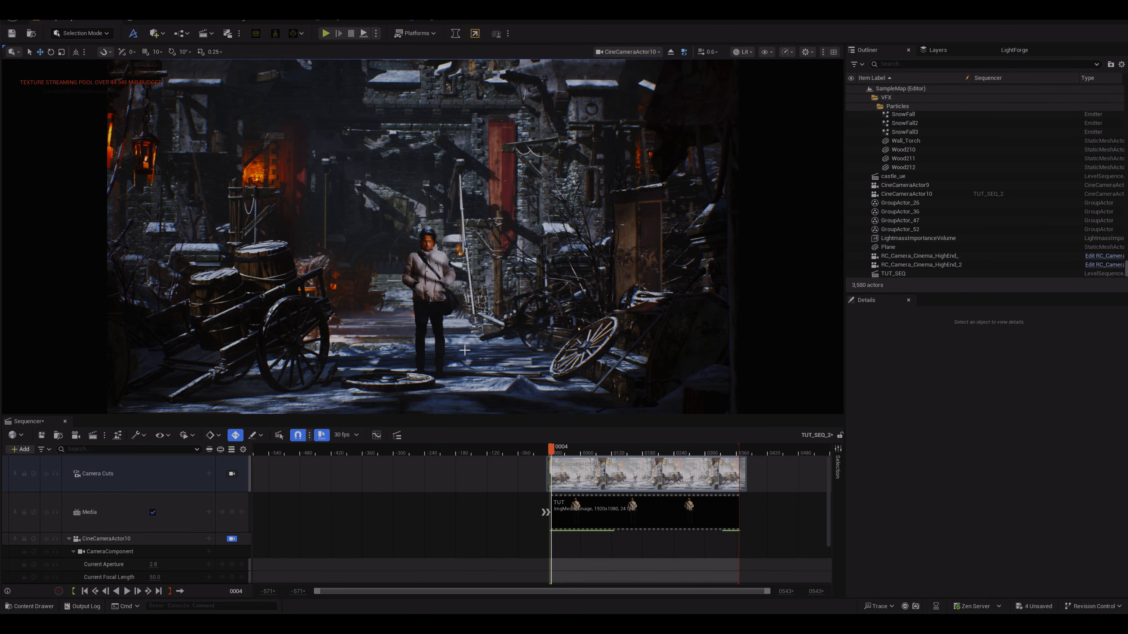
scroll(152, 507, "down", 1)
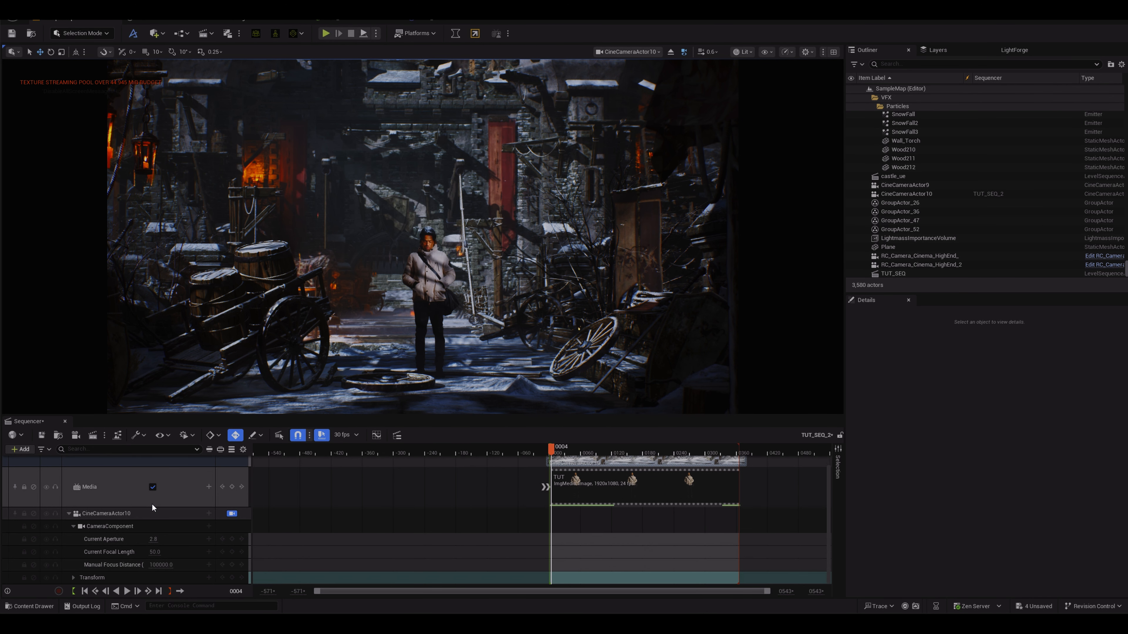
left_click(236, 435)
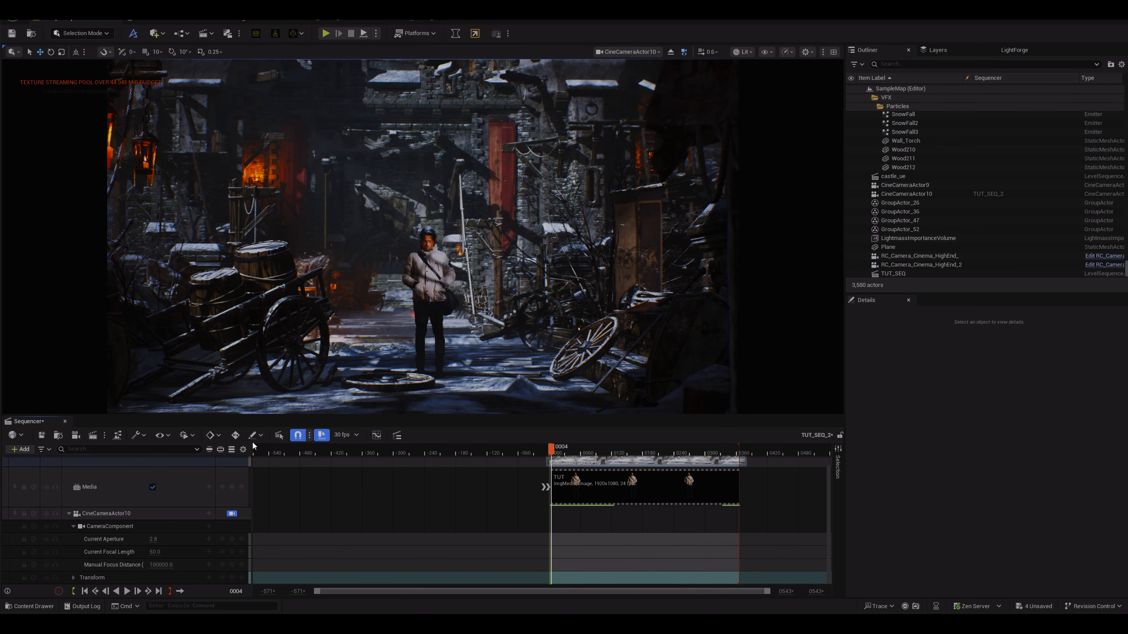
left_click(236, 437)
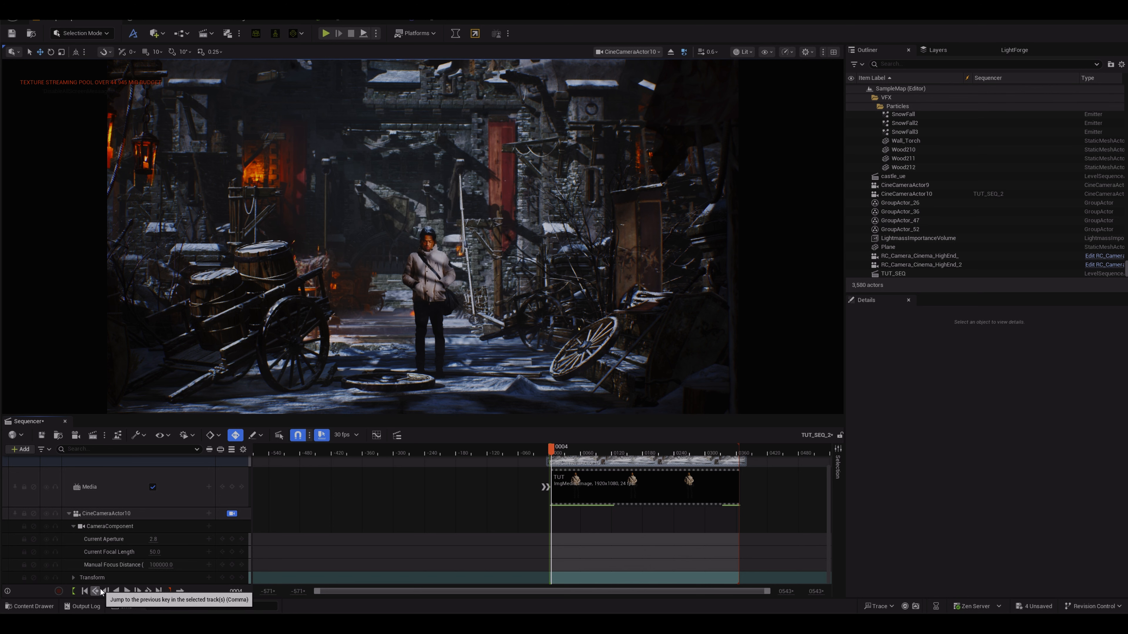
left_click(87, 593)
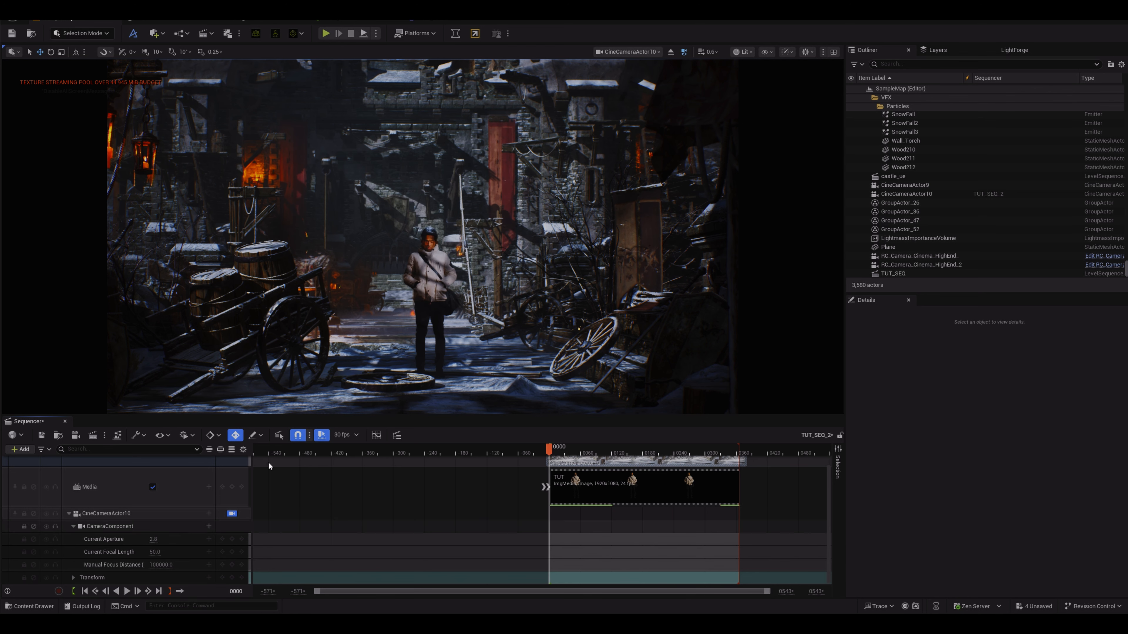
Move the camera back outside the portcullis gate to about X -2929, Y 475, Z 115 and key its transform at frame 0.
right_click_drag(453, 296, 454, 296)
key("s")
key("e")
key("a")
key("w")
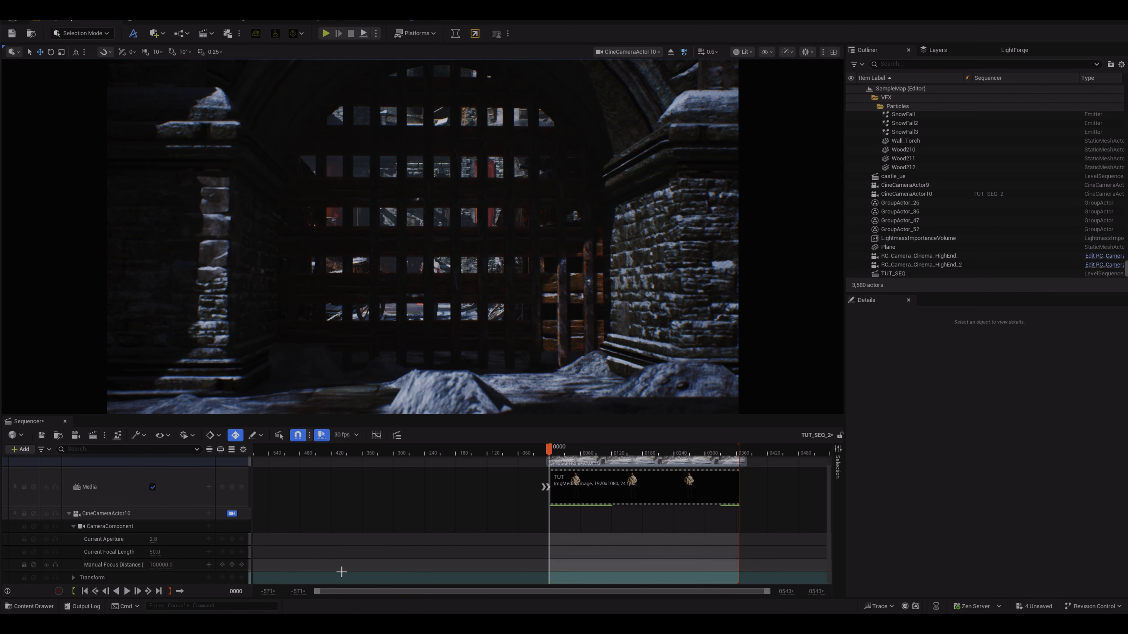
left_click(175, 578)
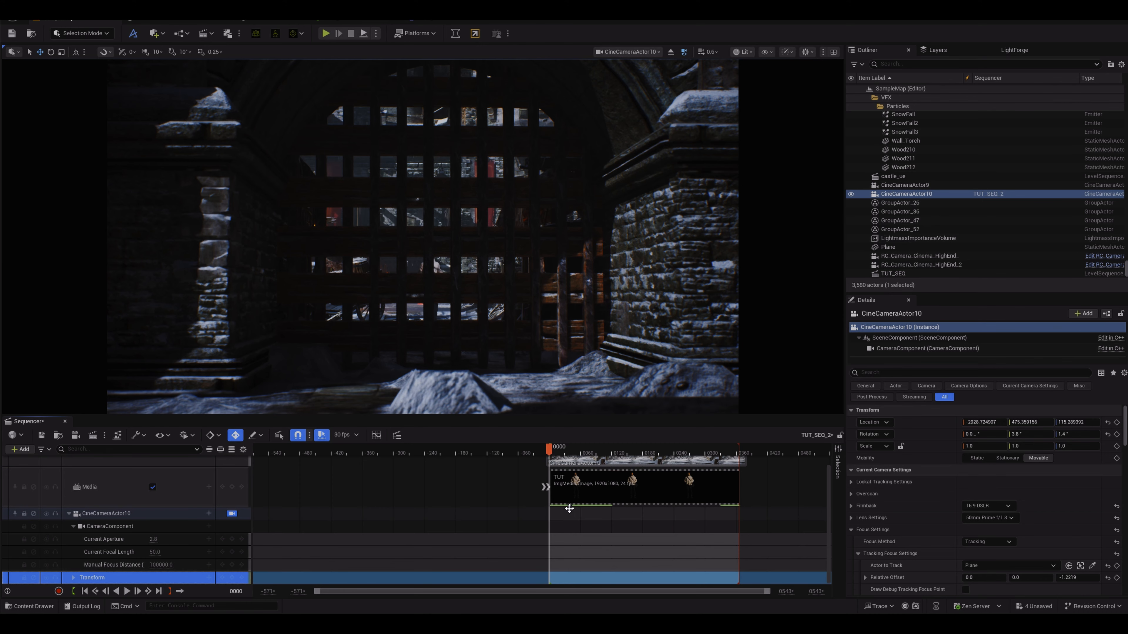
mouse_move(549, 448)
left_mouse_down()
mouse_move(560, 449)
mouse_move(550, 447)
left_mouse_up()
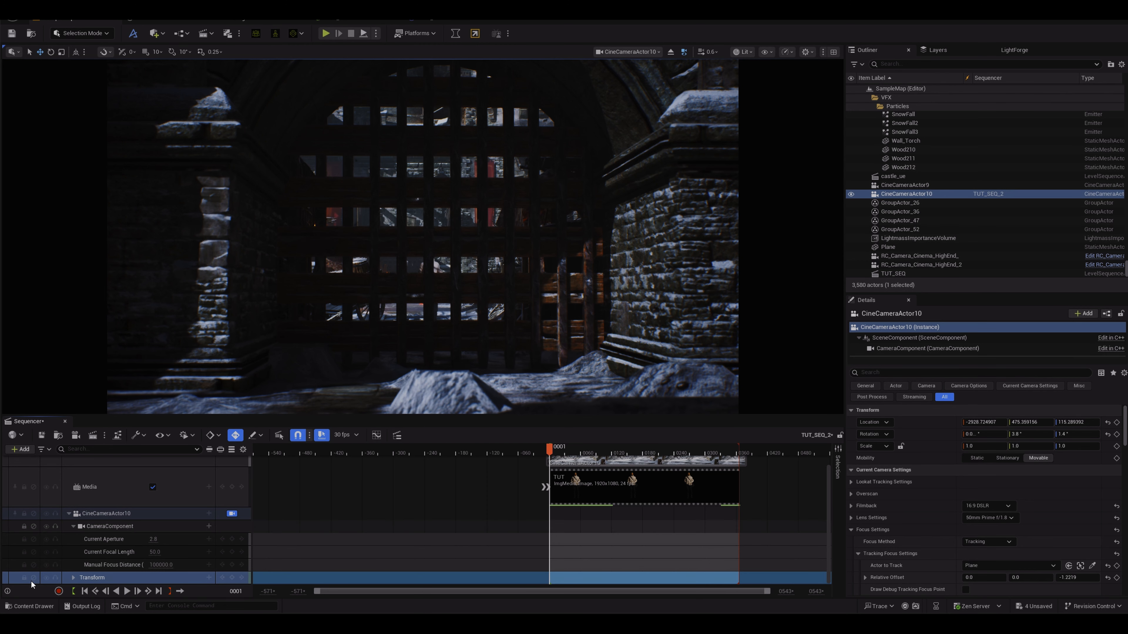
left_click(85, 591)
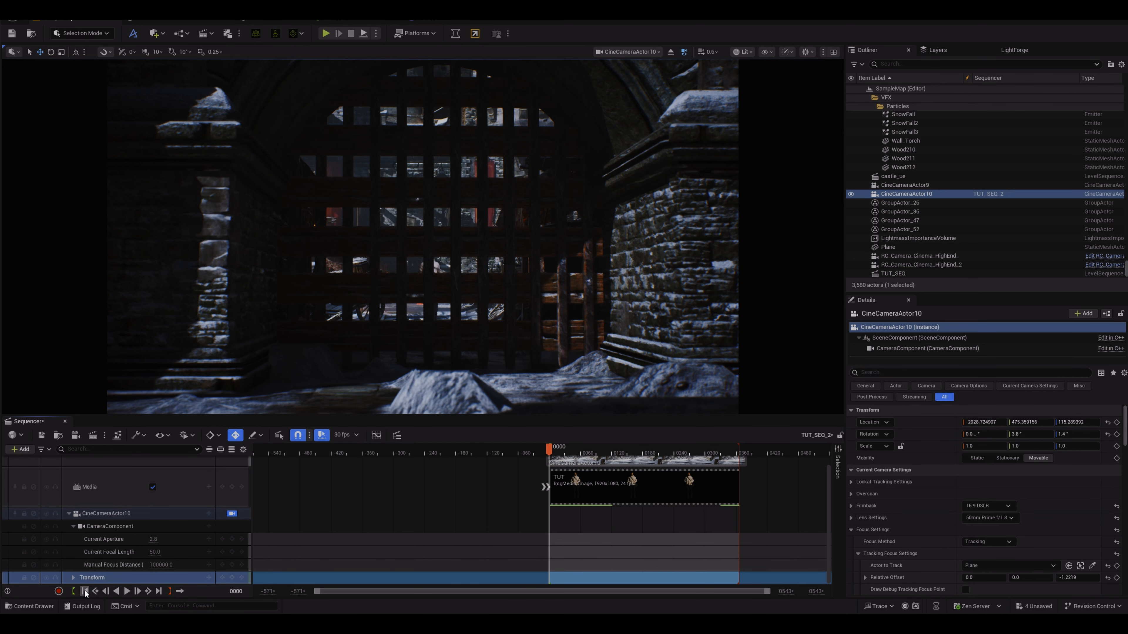
left_click(232, 577)
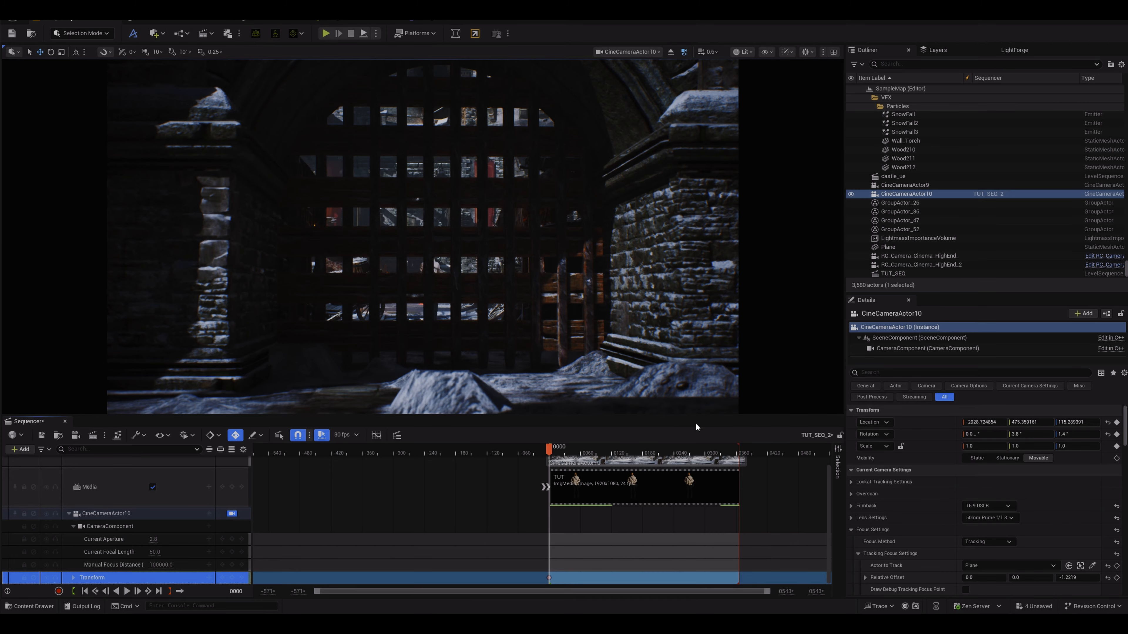
Near the sequence's end, push the camera in on the character to about X -1180, Y 521, Z 146, and show the debug focus plane.
left_click_drag(733, 449, 737, 448)
left_click(159, 591)
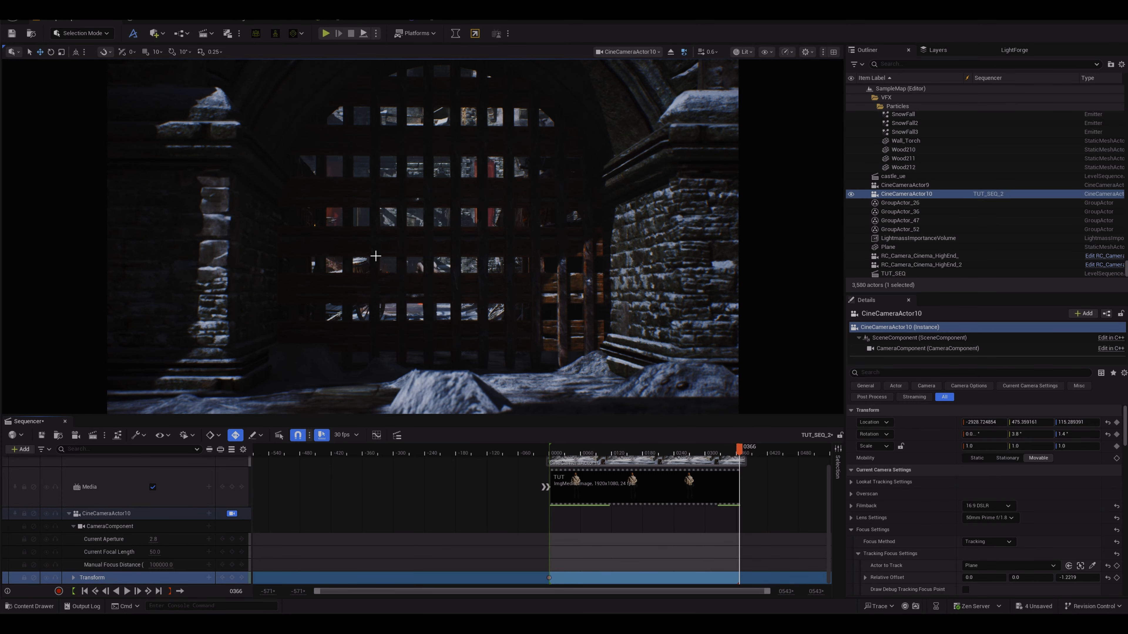
right_click_drag(424, 272, 424, 274)
key("w")
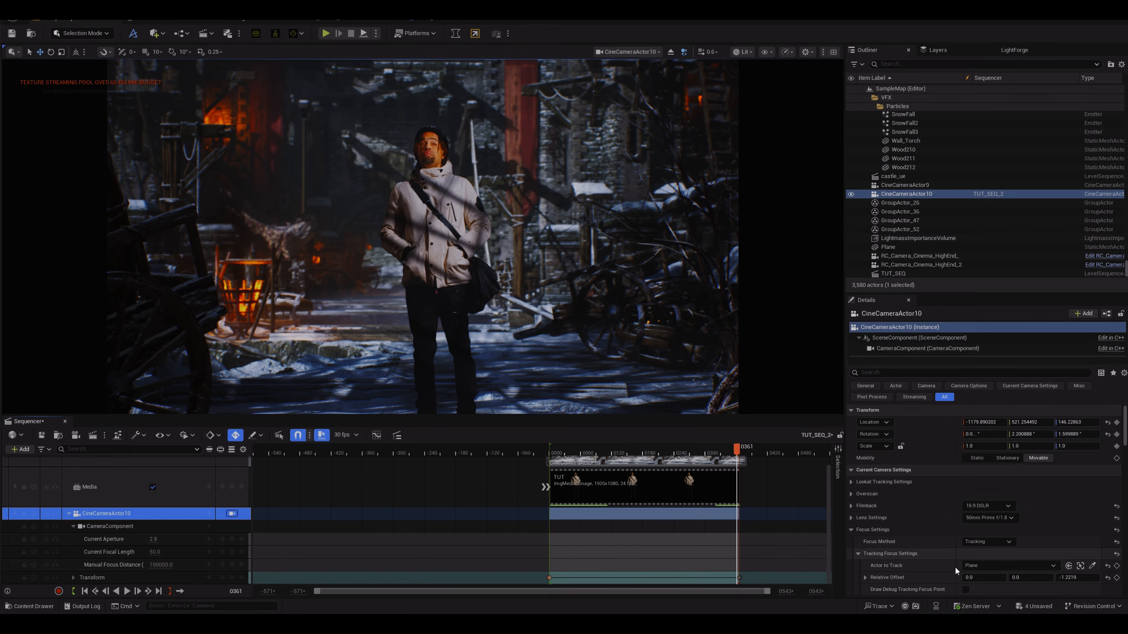
scroll(973, 568, "down", 4)
left_click(966, 545)
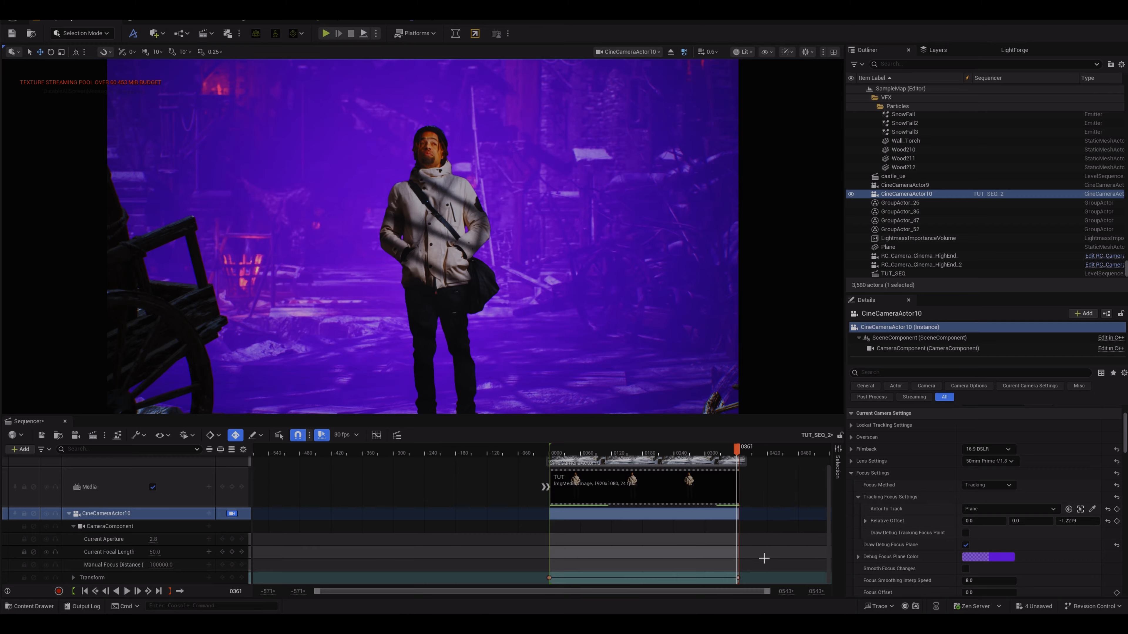
Delete the camera's transform key at frame 366 and move the frame 361 key to the sequence's end.
scroll(763, 558, "up", 8, "ctrl")
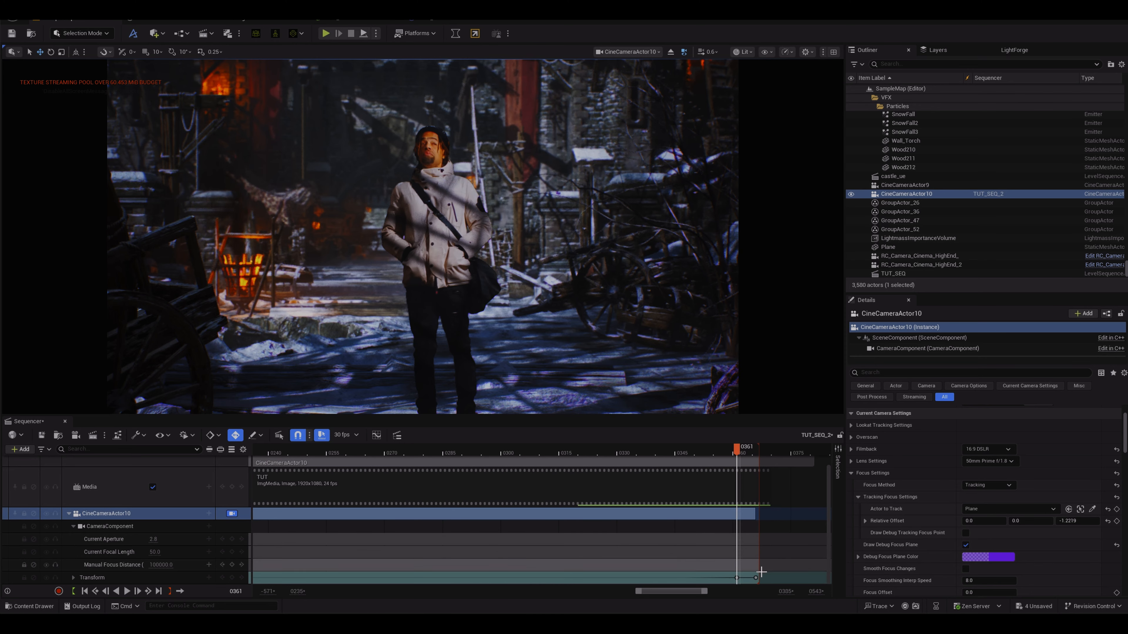
left_click(756, 578)
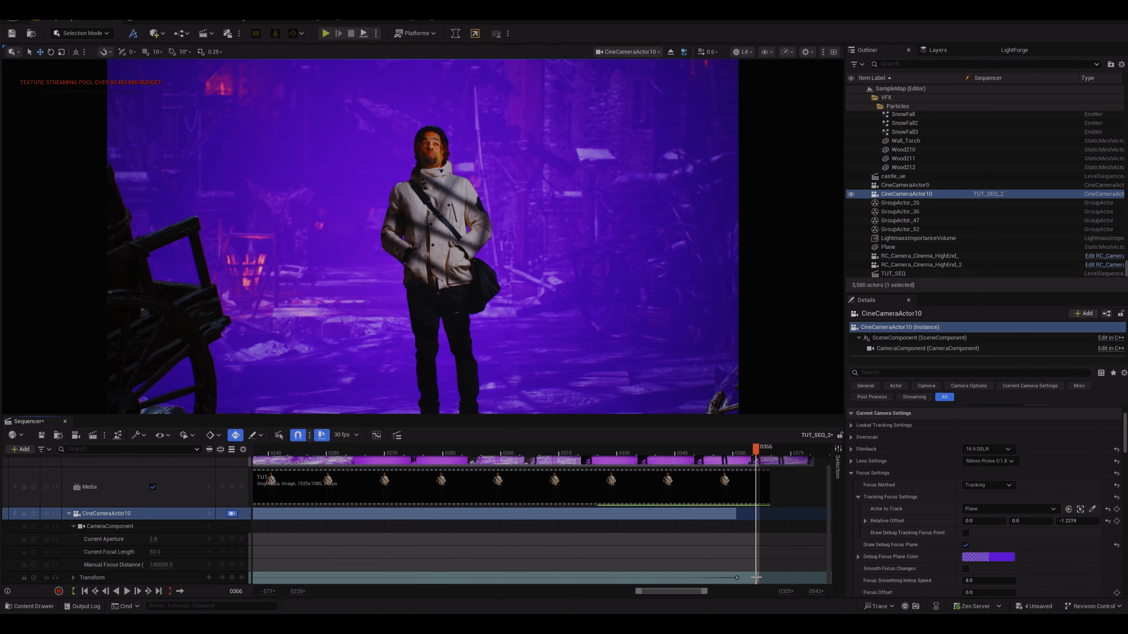
left_click_drag(738, 578, 760, 576)
Return to the start of the sequence and add the PortCullis3 gate mesh as an actor track.
left_click_drag(758, 454, 250, 441)
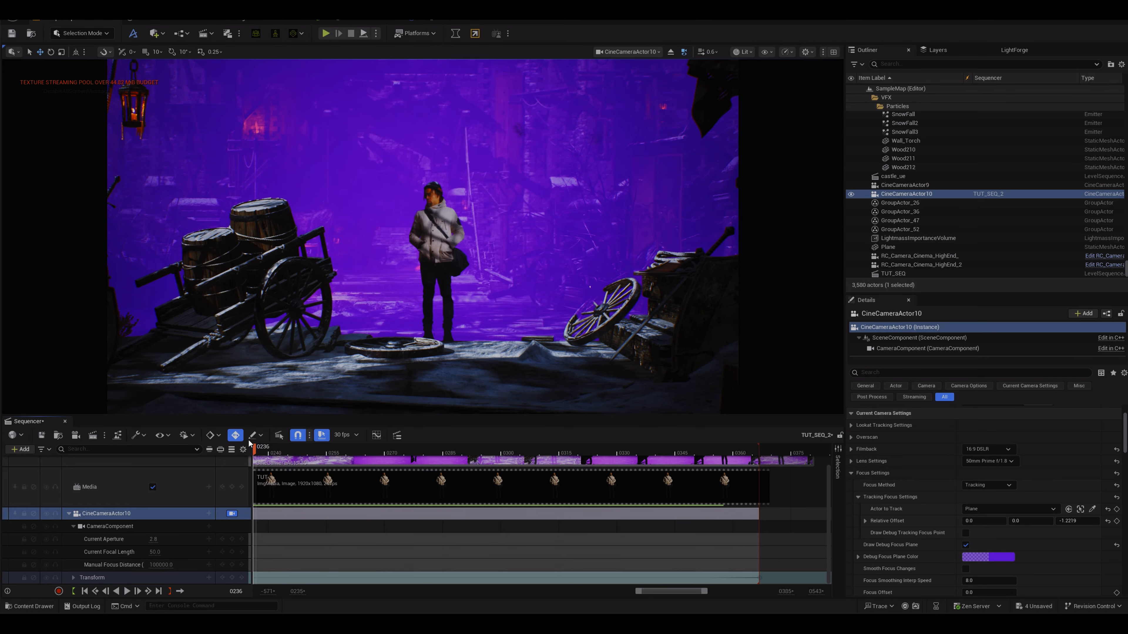
left_click_drag(639, 592, 463, 585)
left_click_drag(686, 452, 460, 451)
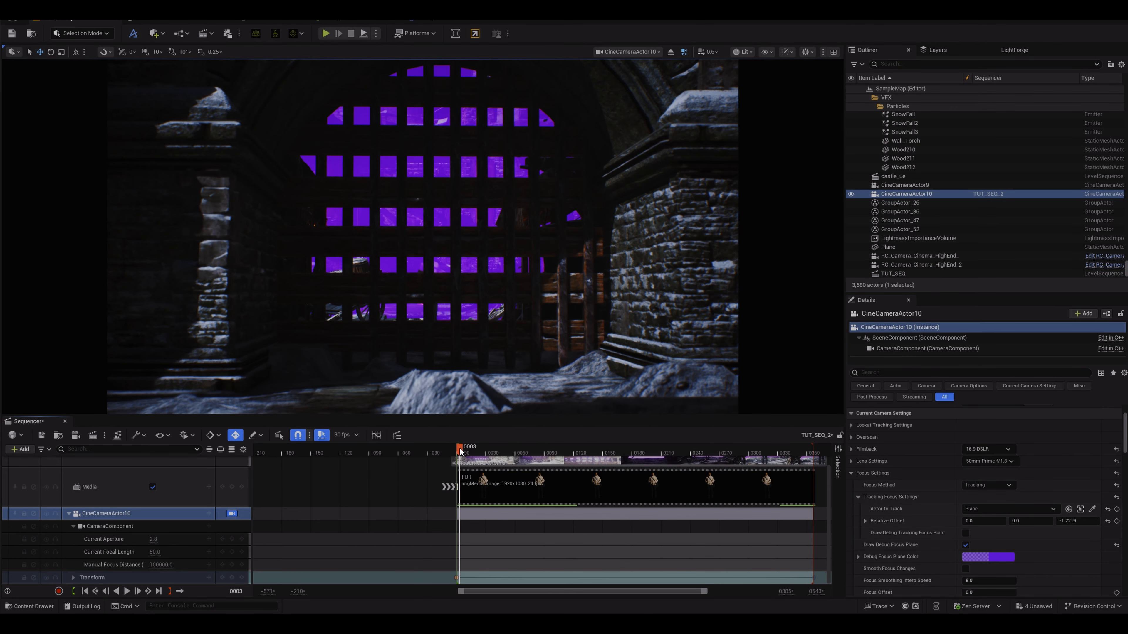
left_click(470, 241)
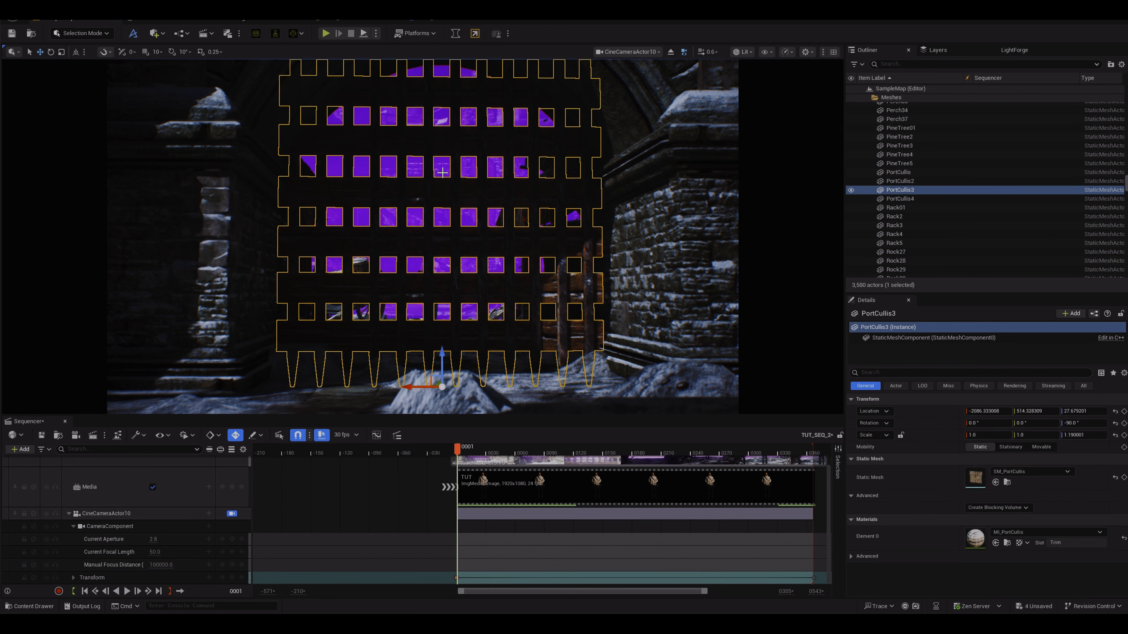
left_click(23, 449)
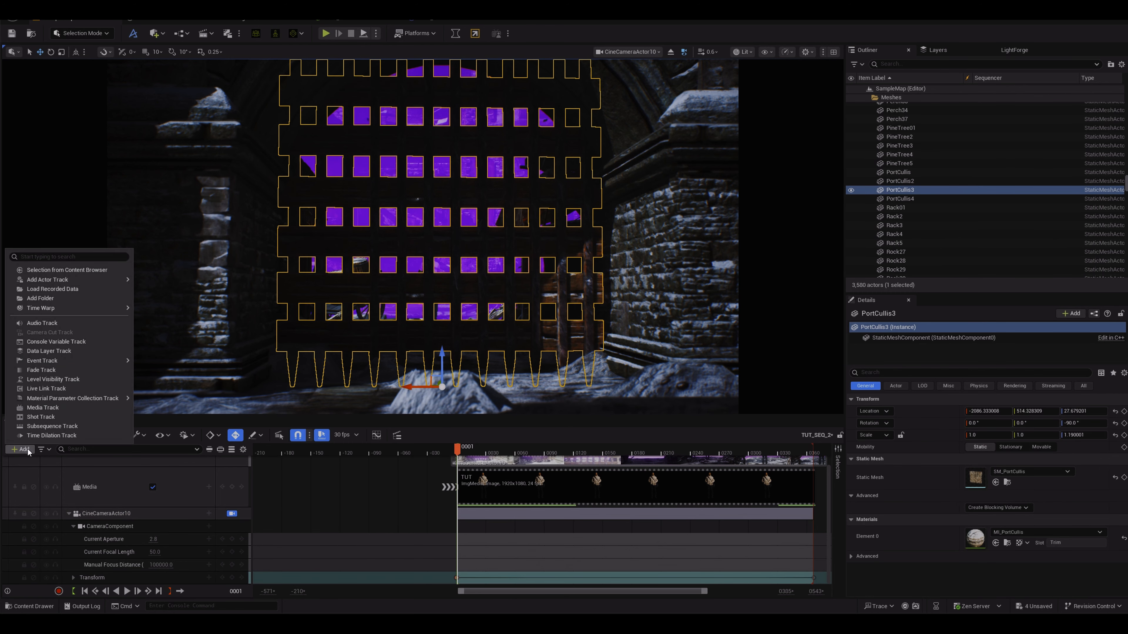
mouse_move(102, 279)
left_click(158, 284)
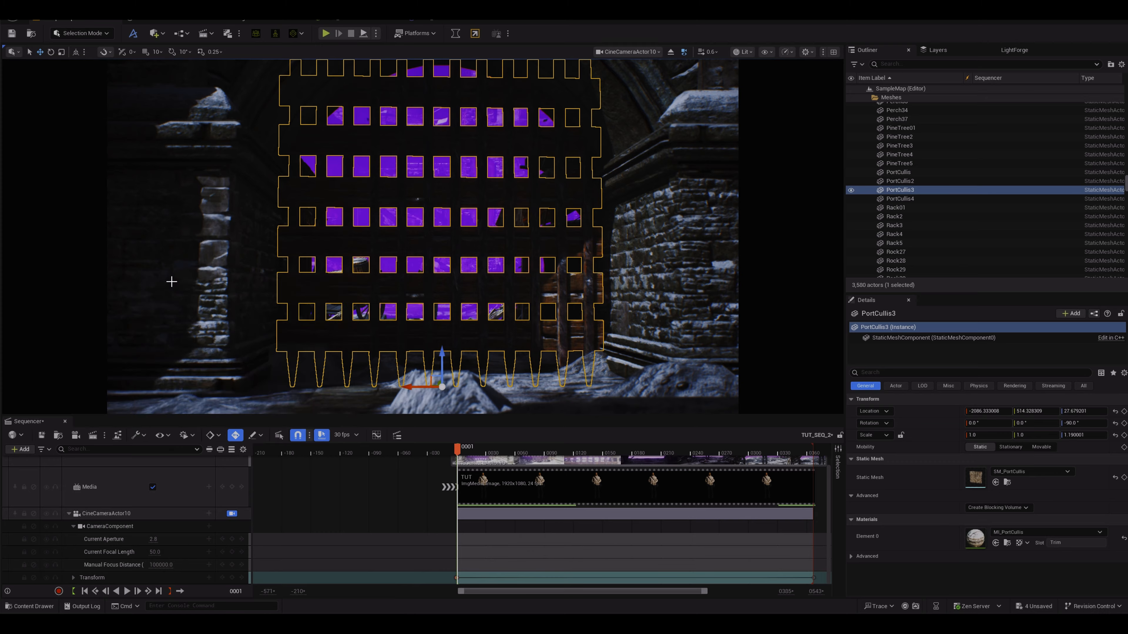
Key the portcullis's transform at frame 1, raise it to Z 200 at frame 145, and preview the gate opening.
scroll(158, 517, "down", 2)
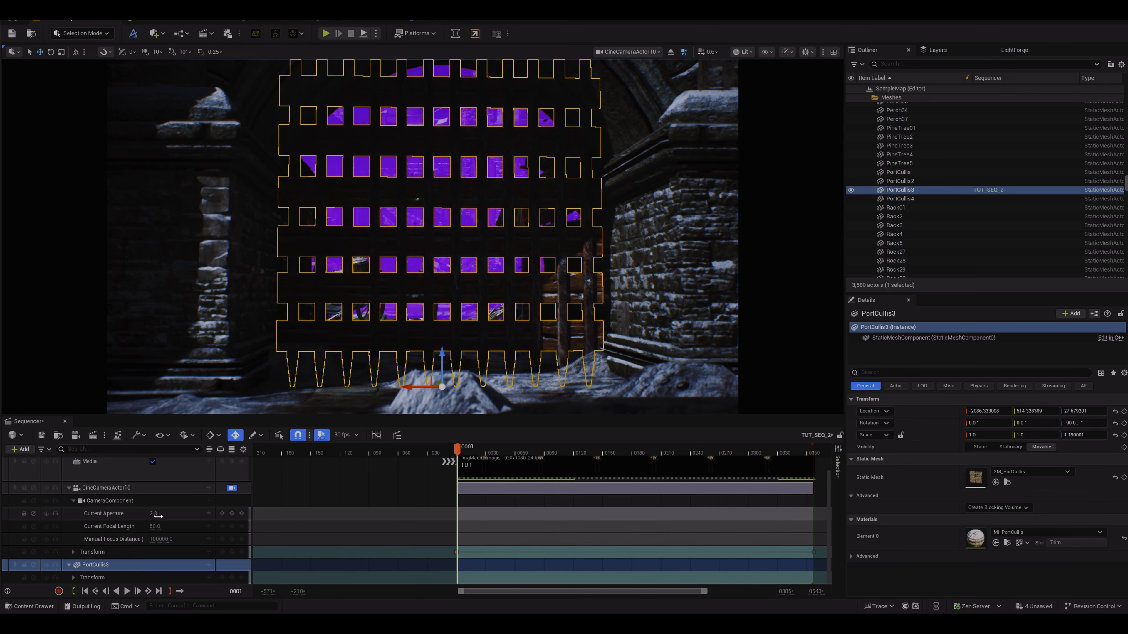
left_click(232, 578)
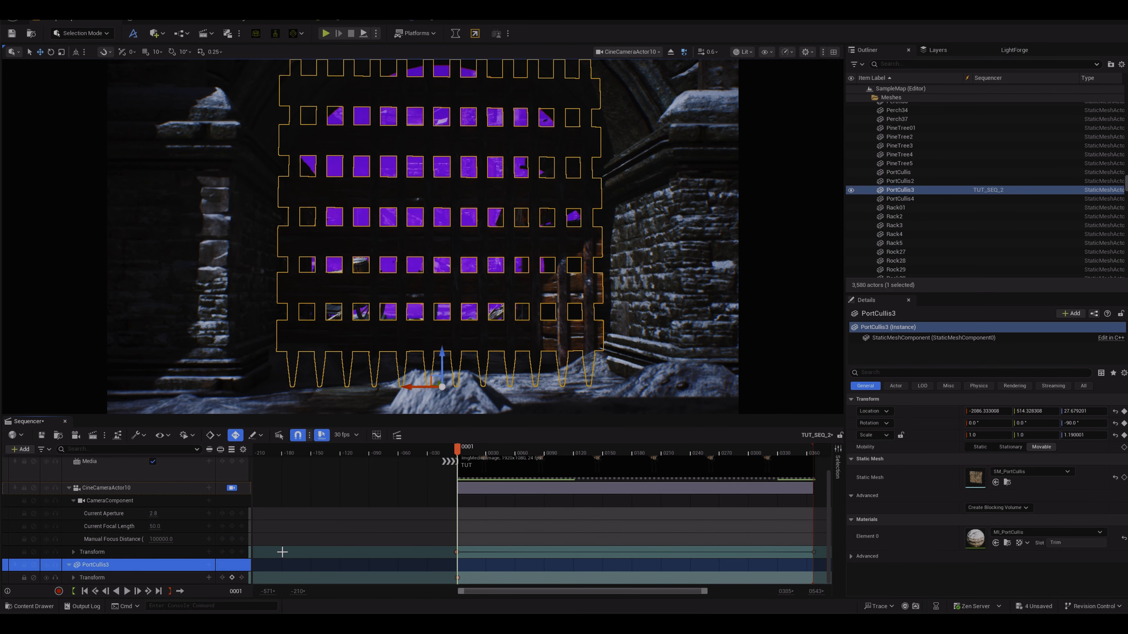
left_click_drag(458, 450, 599, 447)
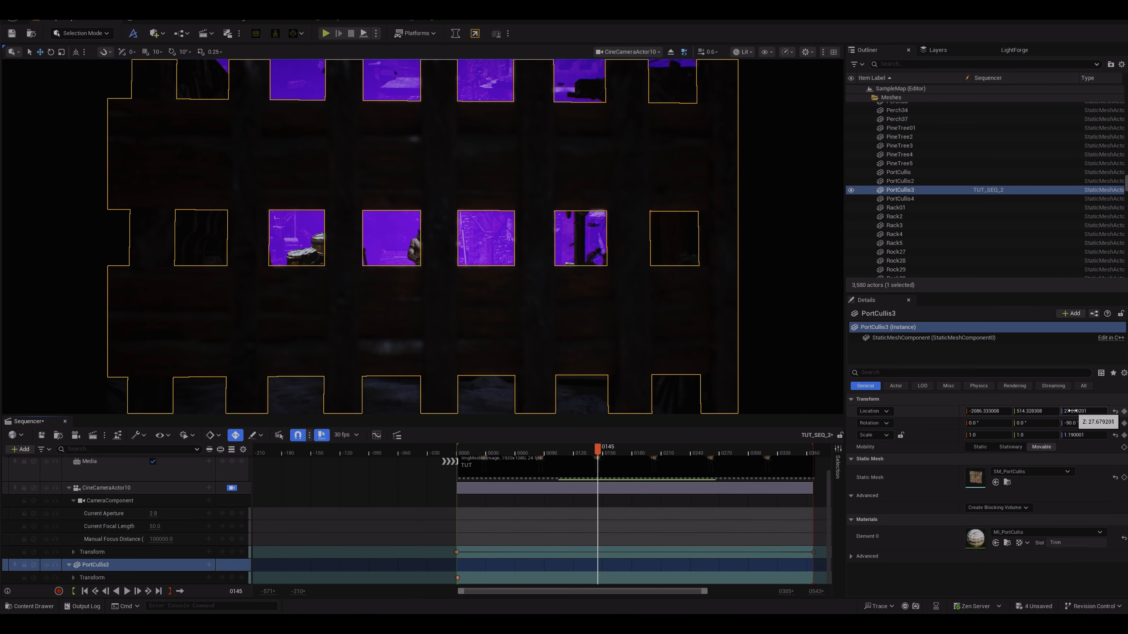
left_click_drag(1071, 411, 1110, 411)
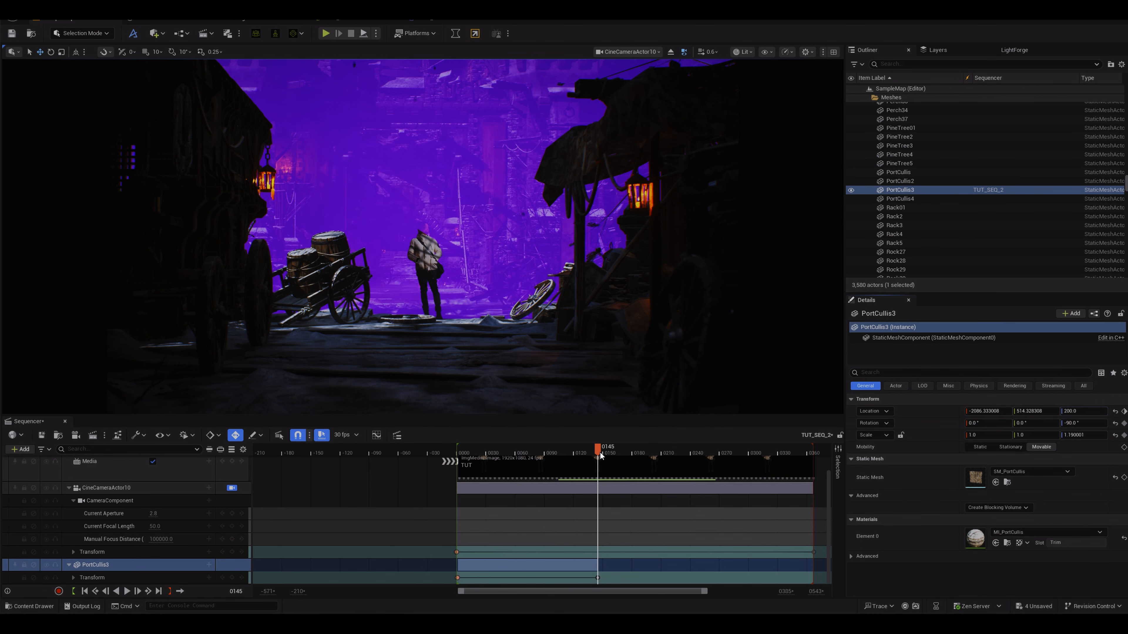
left_click_drag(596, 451, 552, 447)
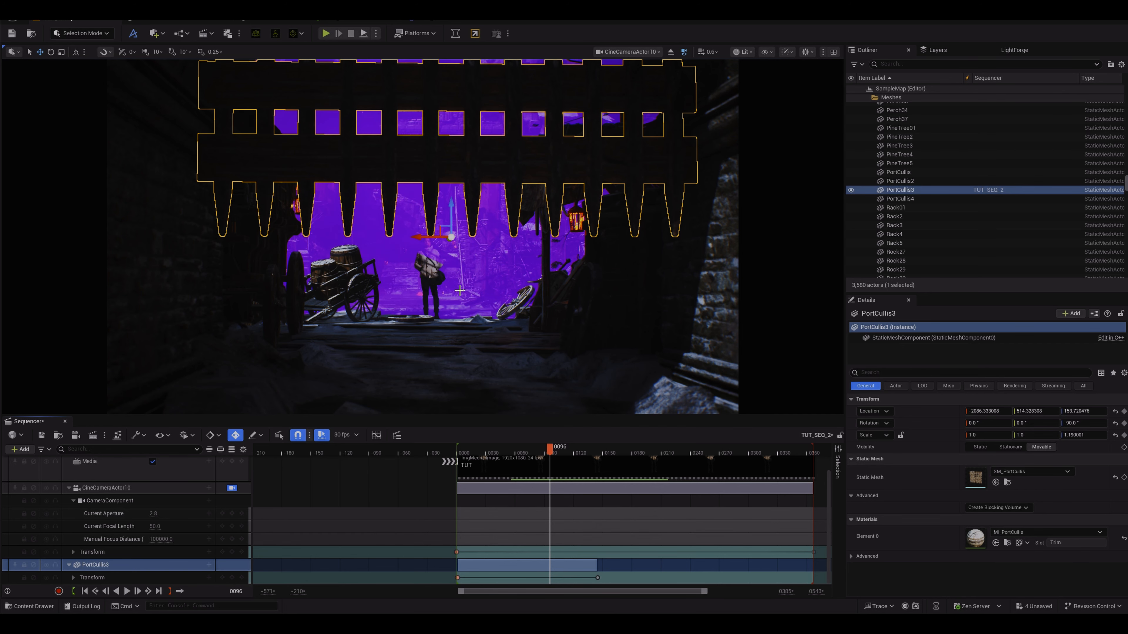
left_click_drag(552, 450, 595, 433)
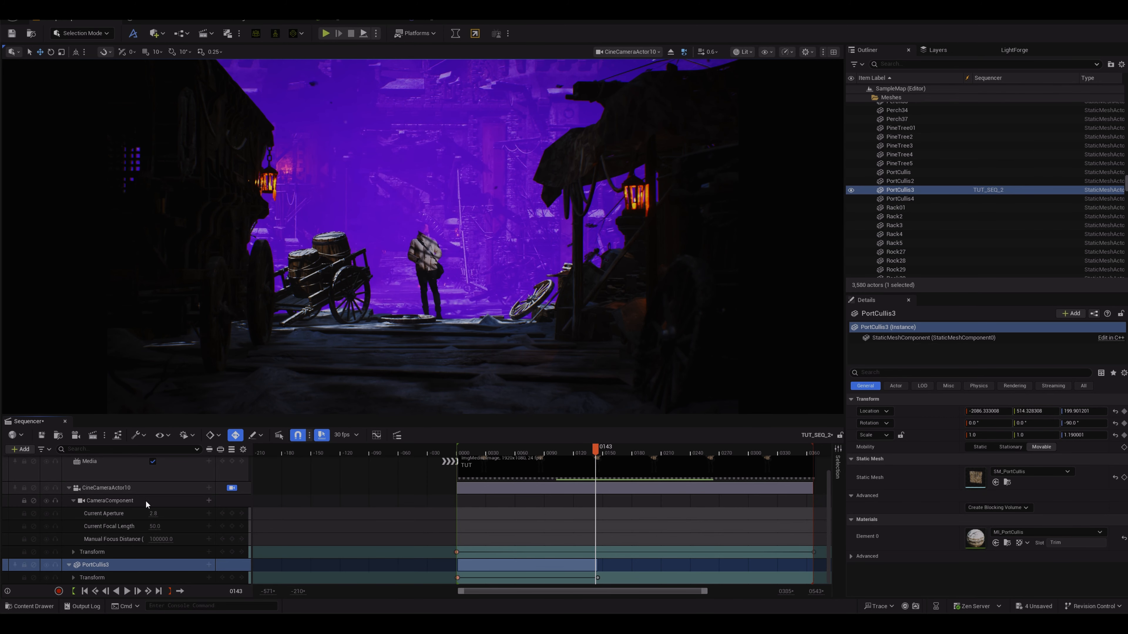
Set the Z relative offset of CineCameraActor10's focus tracking to about -1.68 and check the focus plane around the character.
left_click(122, 487)
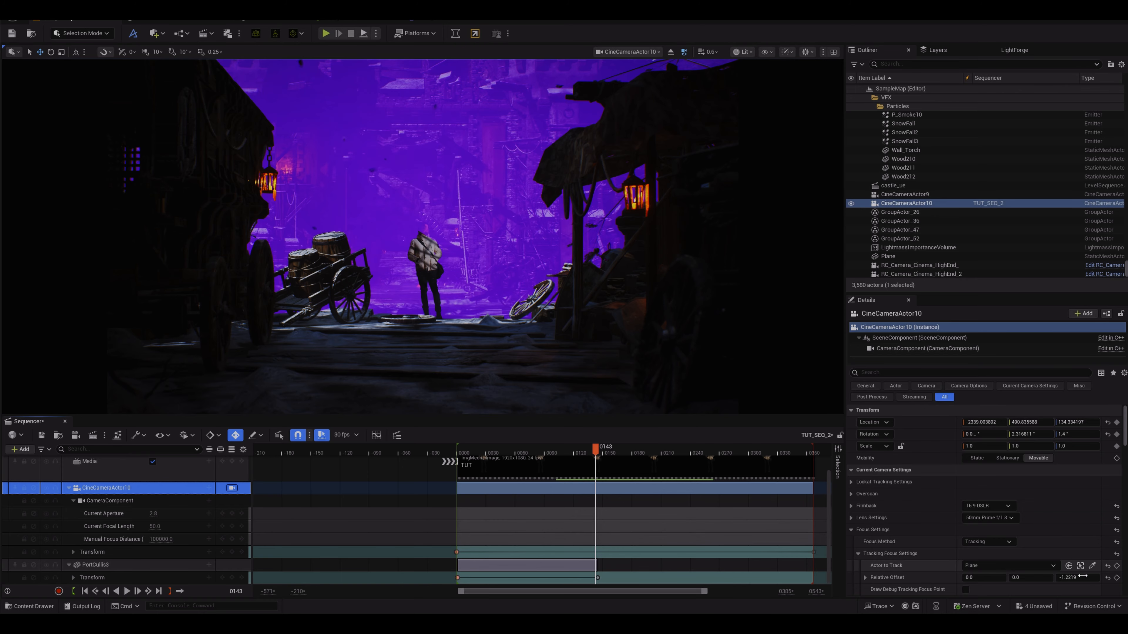
left_click_drag(1070, 577, 1074, 577)
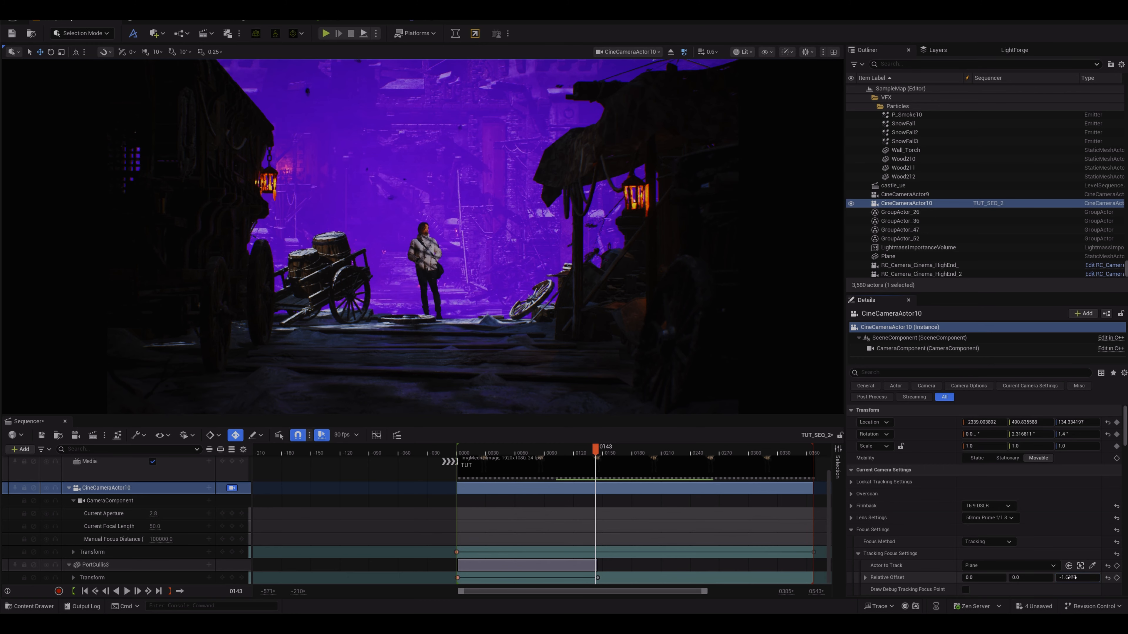
mouse_move(591, 448)
left_mouse_down()
mouse_move(502, 454)
mouse_move(739, 455)
mouse_move(543, 459)
mouse_move(577, 457)
left_mouse_up()
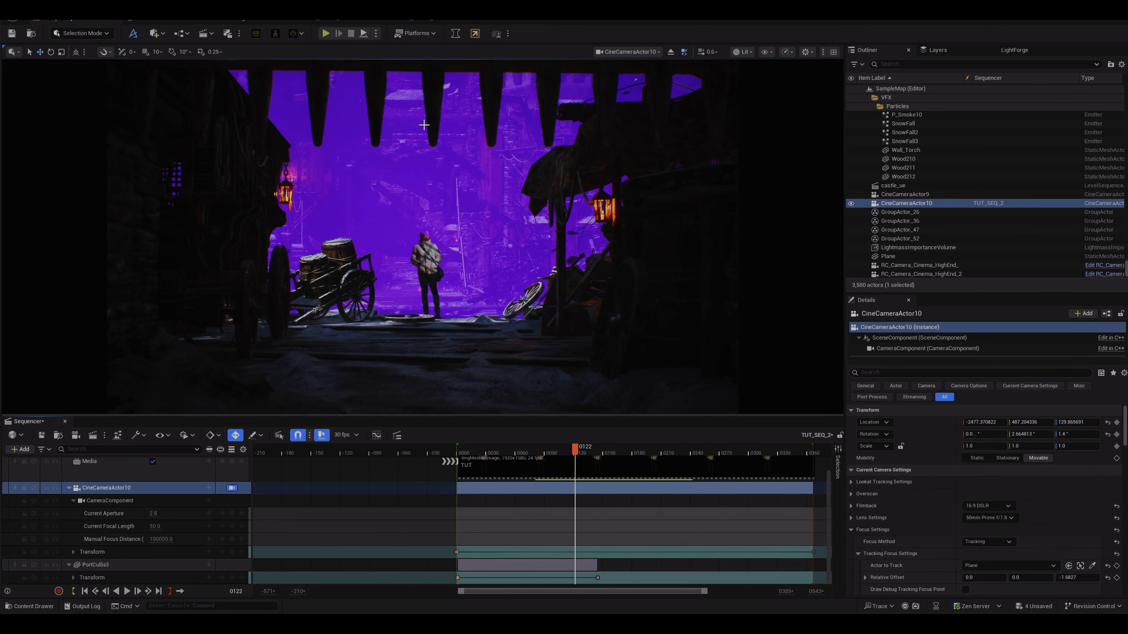
Shift the whole portcullis opening animation later so it starts near frame 60, checking the gate around frame 135.
left_click_drag(559, 566, 591, 569)
left_click_drag(575, 448, 587, 447)
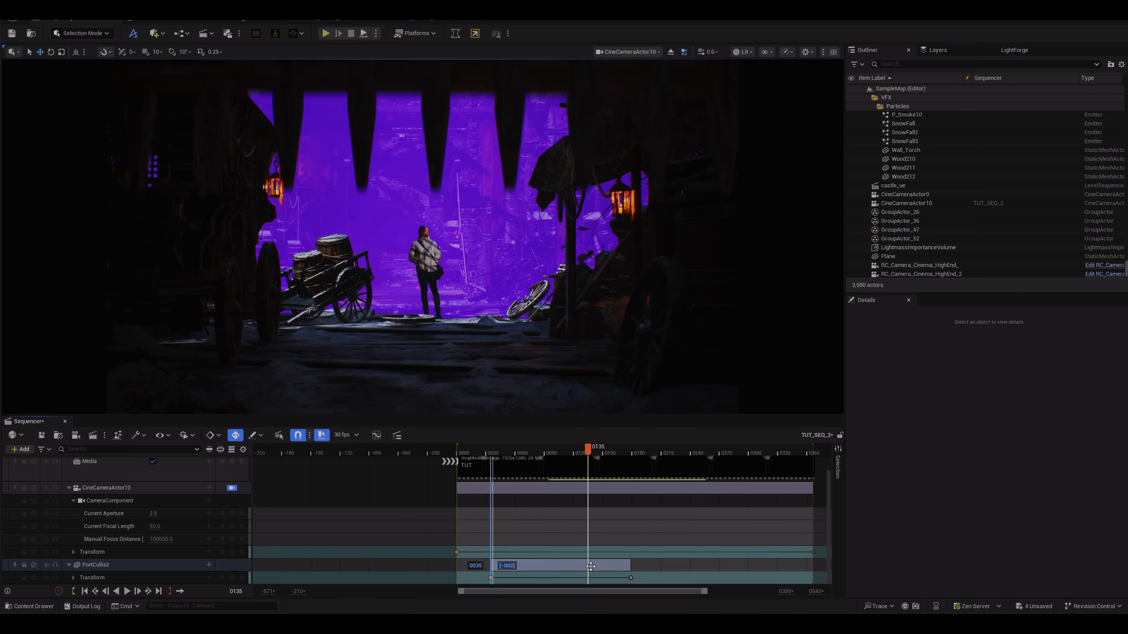
left_click_drag(591, 567, 606, 567)
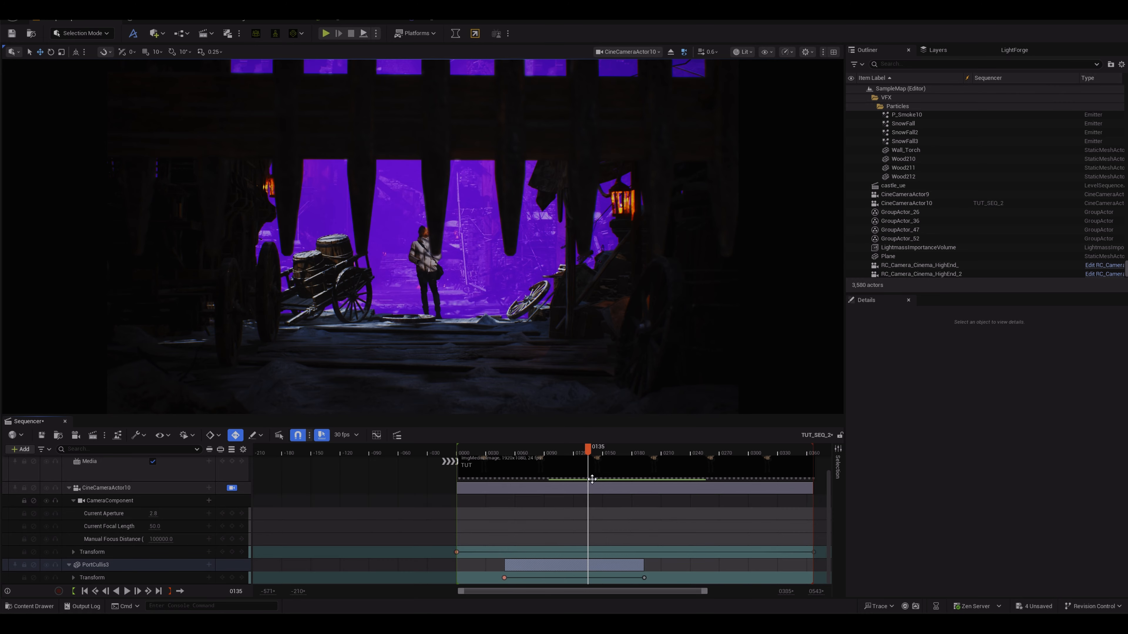
mouse_move(588, 452)
left_mouse_down()
mouse_move(599, 452)
mouse_move(479, 472)
mouse_move(587, 469)
left_mouse_up()
left_click_drag(602, 567, 606, 565)
Review the timing of the gate opening and camera push-in by scrubbing to the sequence's end and playing from the start.
left_click_drag(588, 453, 813, 454)
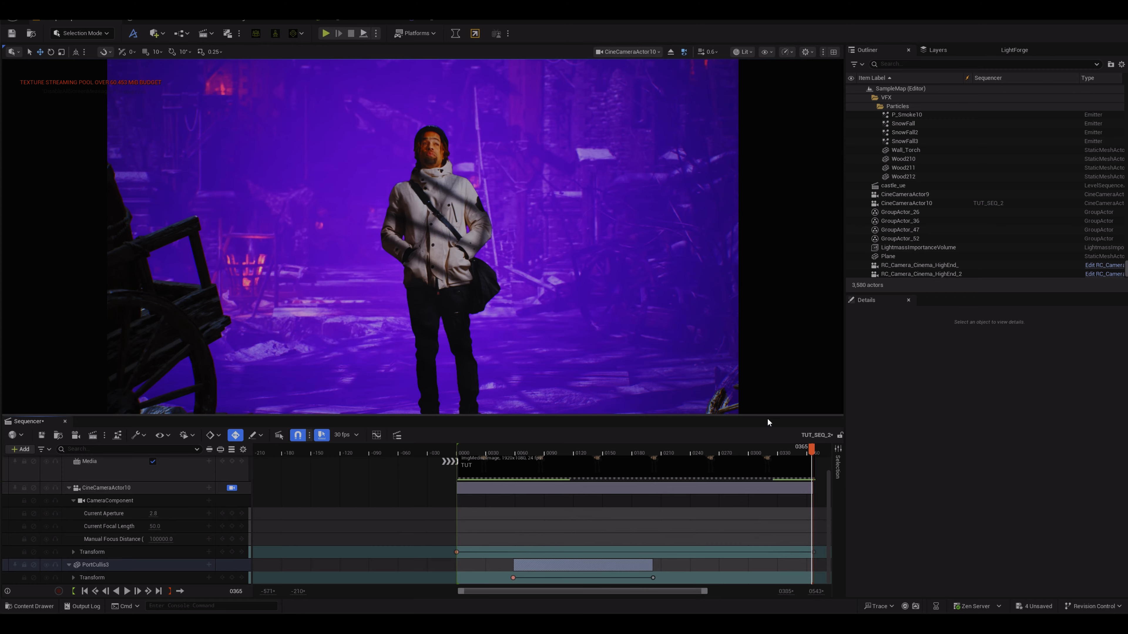
left_click_drag(812, 450, 812, 408)
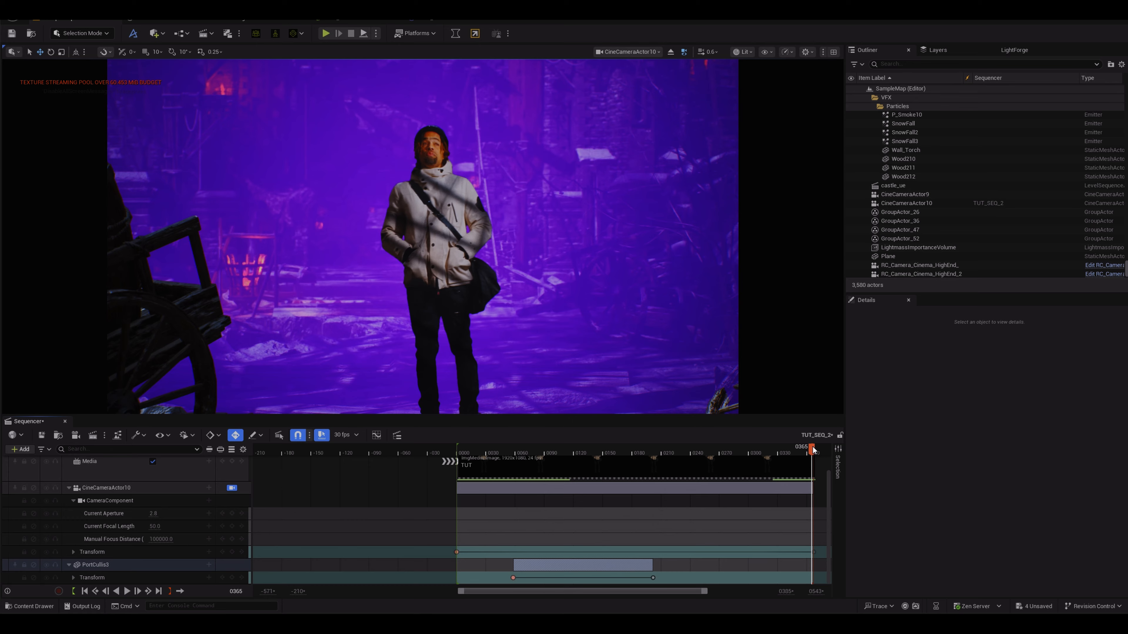
left_click_drag(795, 453, 460, 446)
key("space")
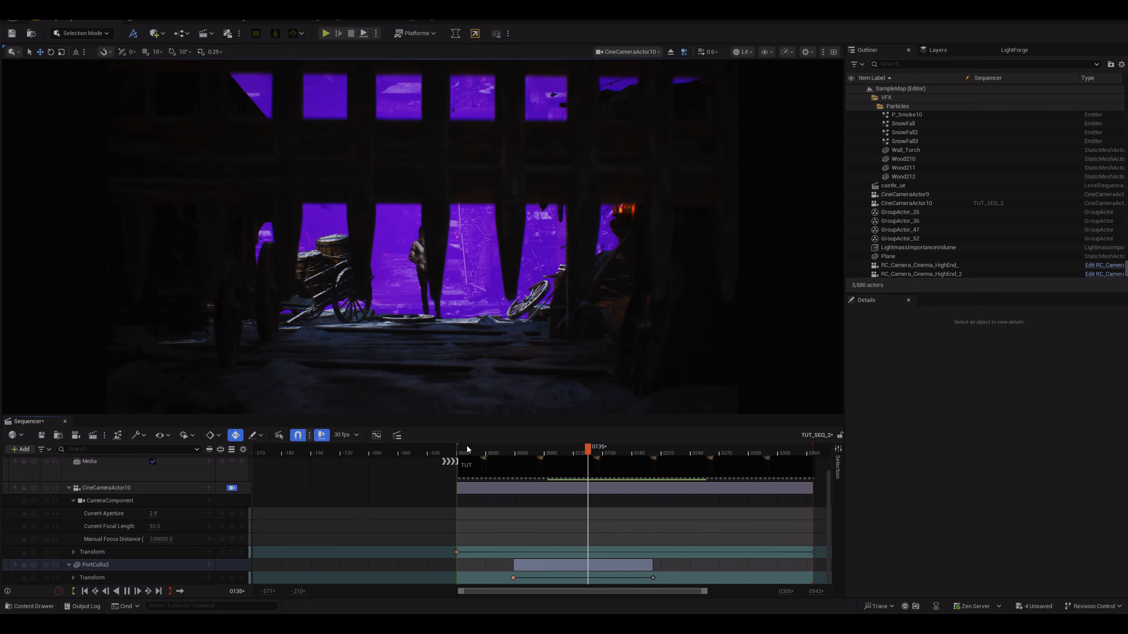
key("space")
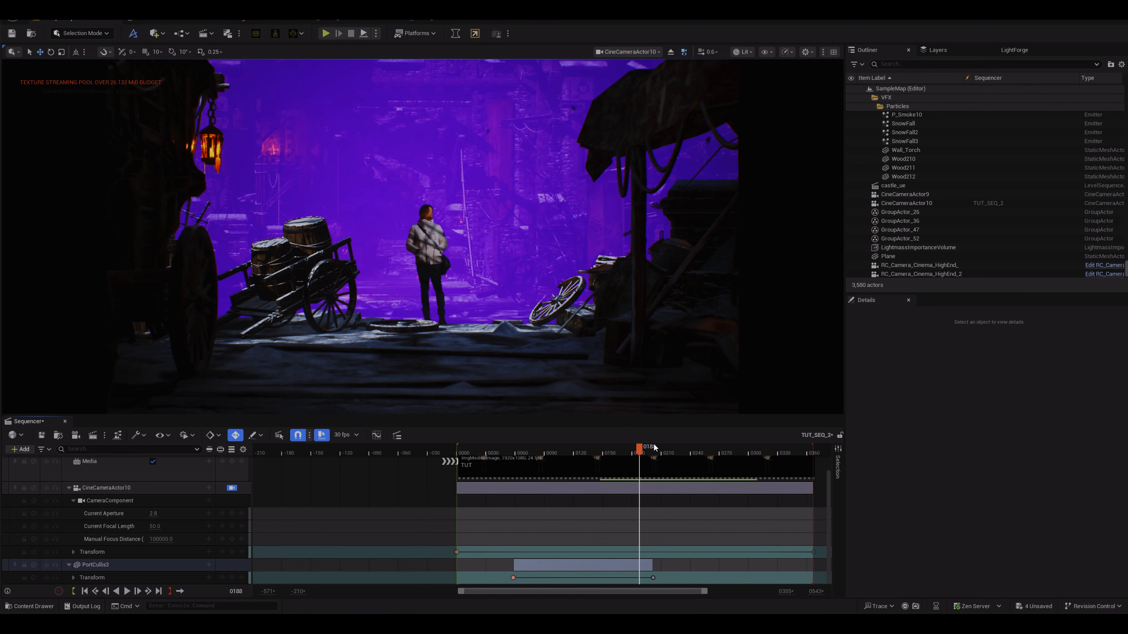
Back at frame 1, lower CineCameraActor10's current aperture to about 0.24.
left_click_drag(640, 449, 460, 457)
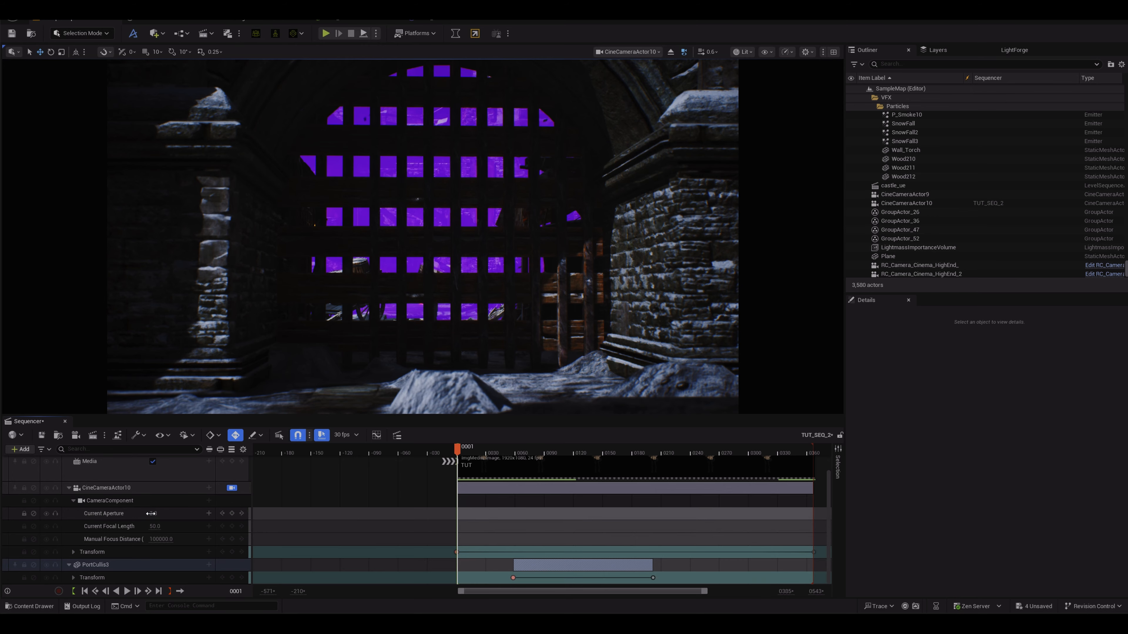
left_click_drag(162, 513, 170, 514)
left_click_drag(160, 514, 152, 514)
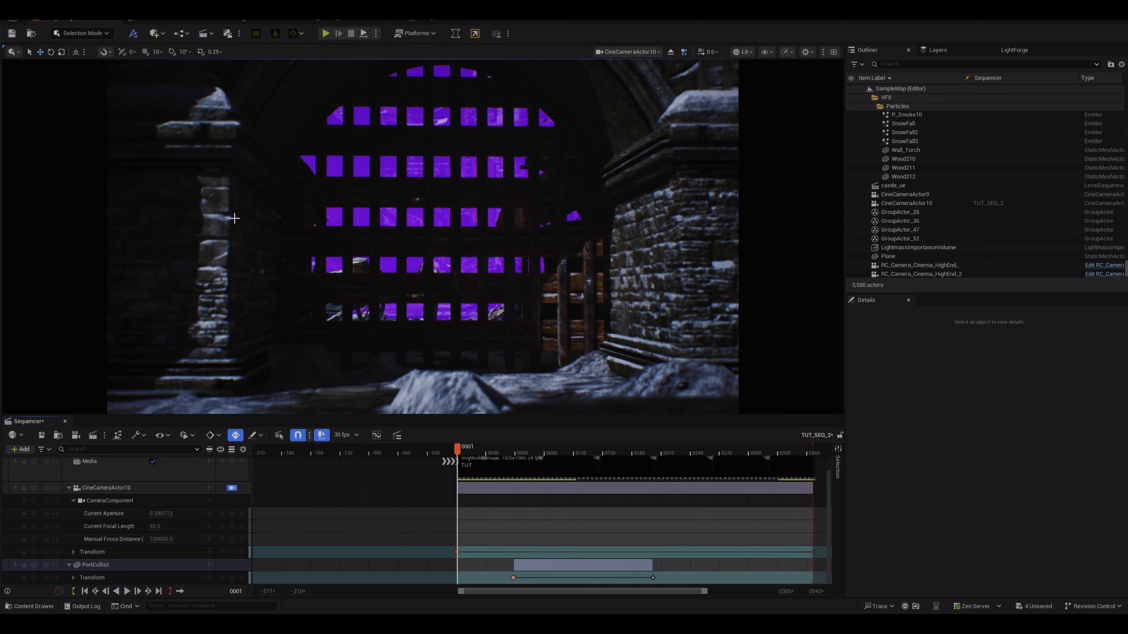
Move to frame 183 and turn off the debug focus plane on CineCameraActor10's camera component.
left_click_drag(461, 451, 634, 409)
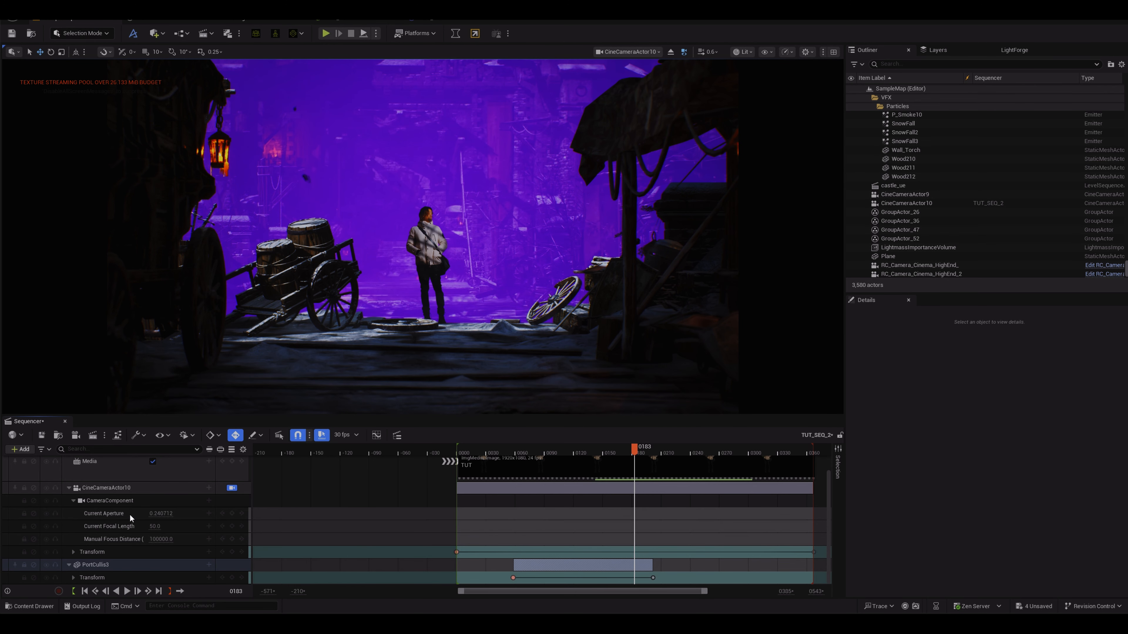
left_click(119, 500)
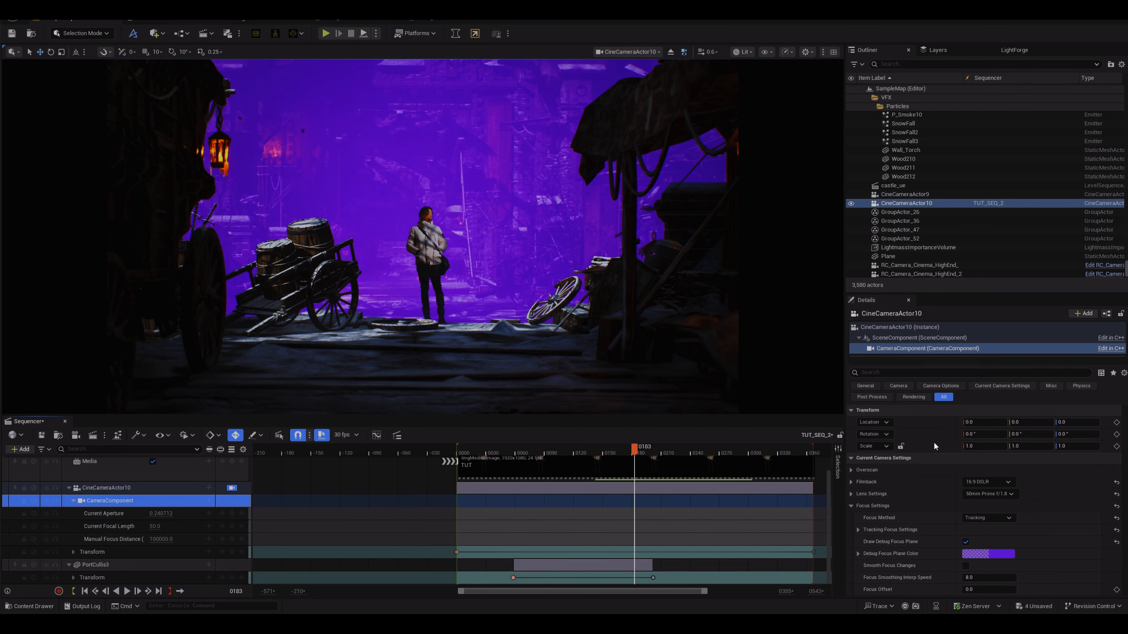
left_click(966, 542)
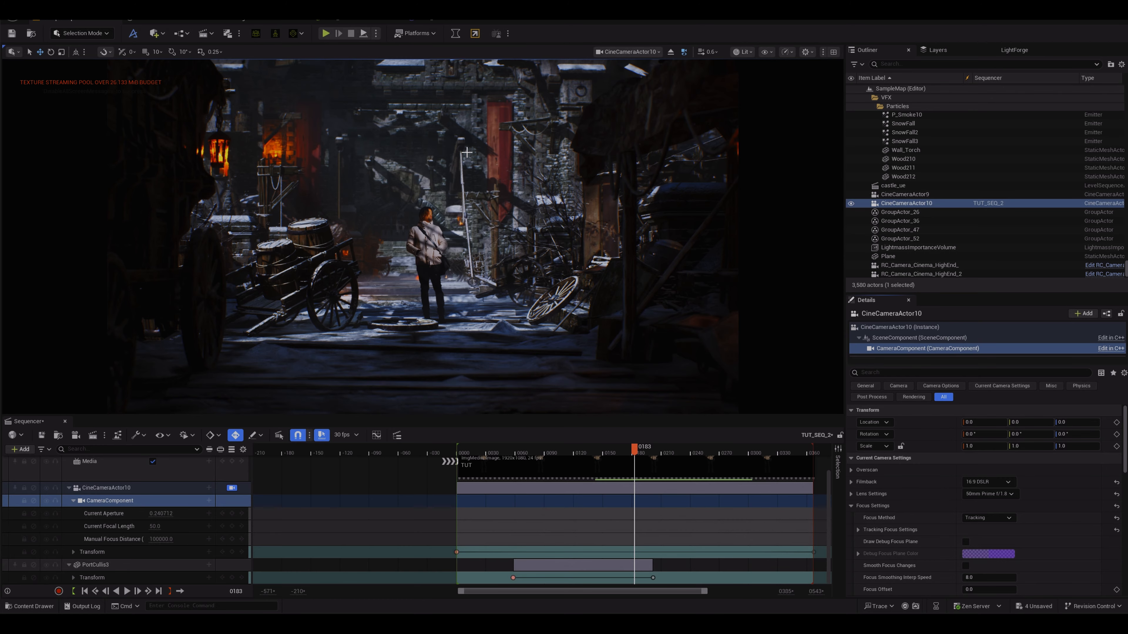
Examine the depth of field on the character near the sequence's end and on the gate near its start.
left_click_drag(635, 449, 754, 448)
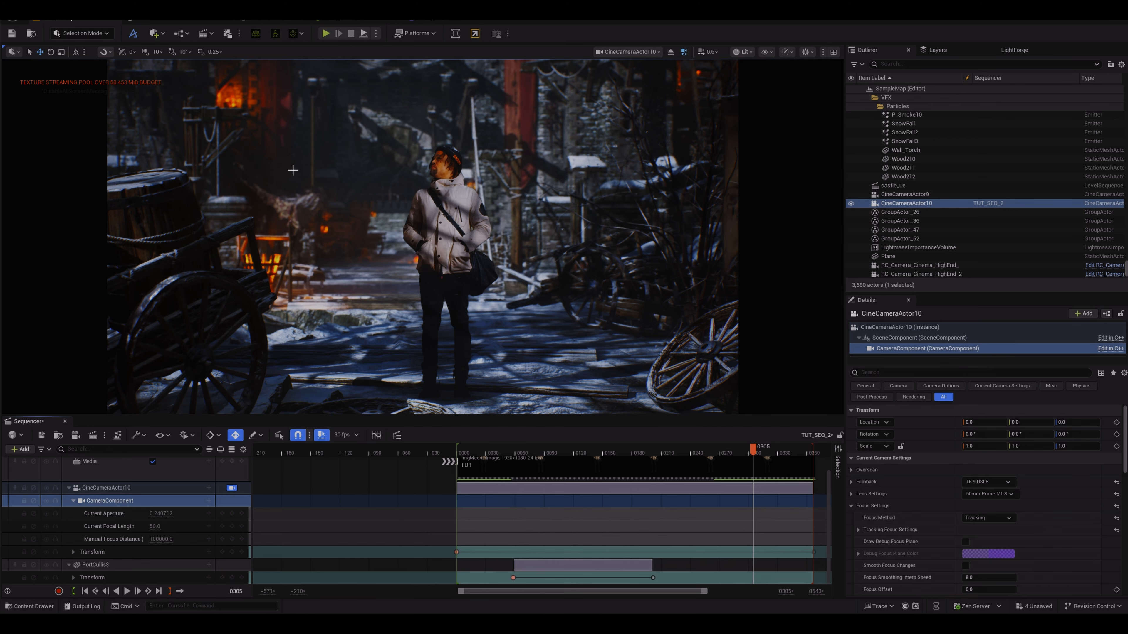
left_click_drag(755, 453, 795, 451)
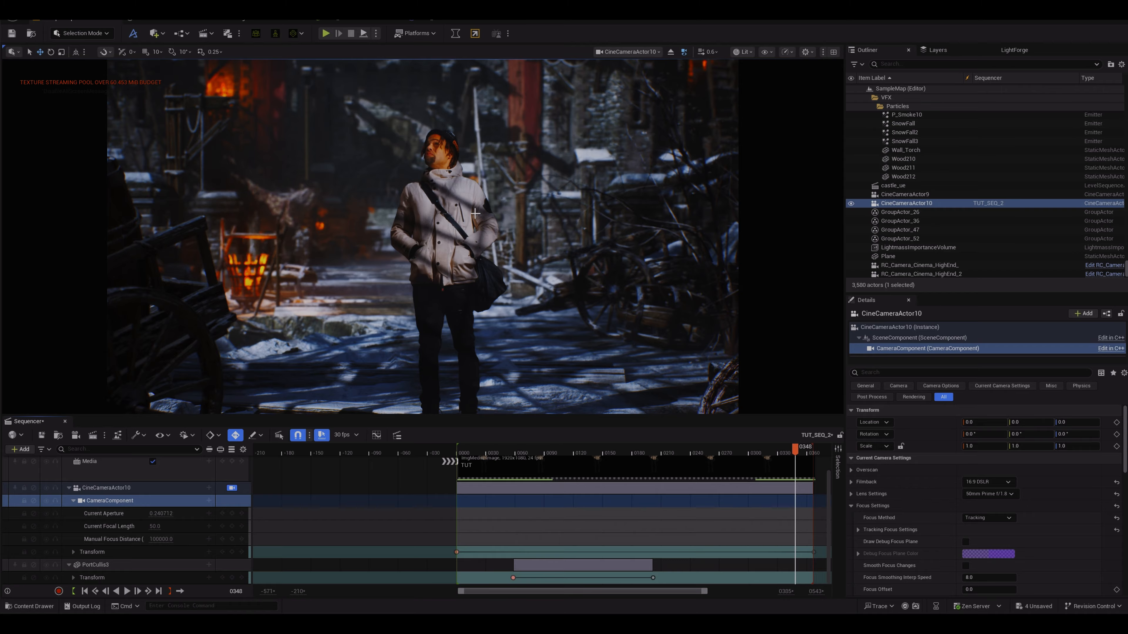
left_click_drag(796, 448, 490, 452)
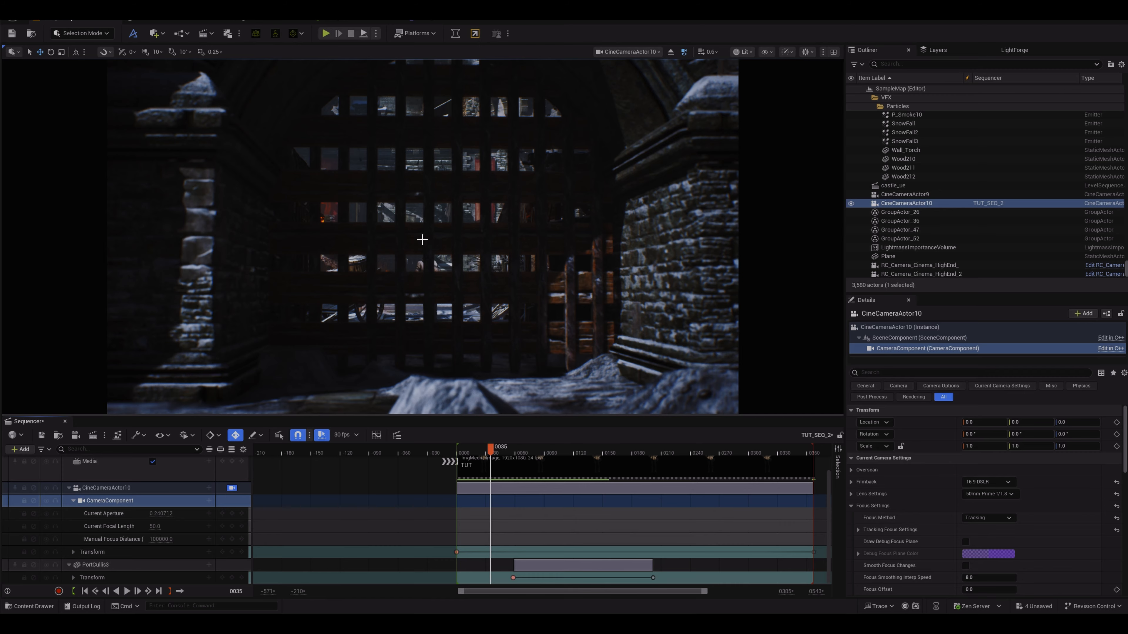
left_click_drag(491, 447, 460, 431)
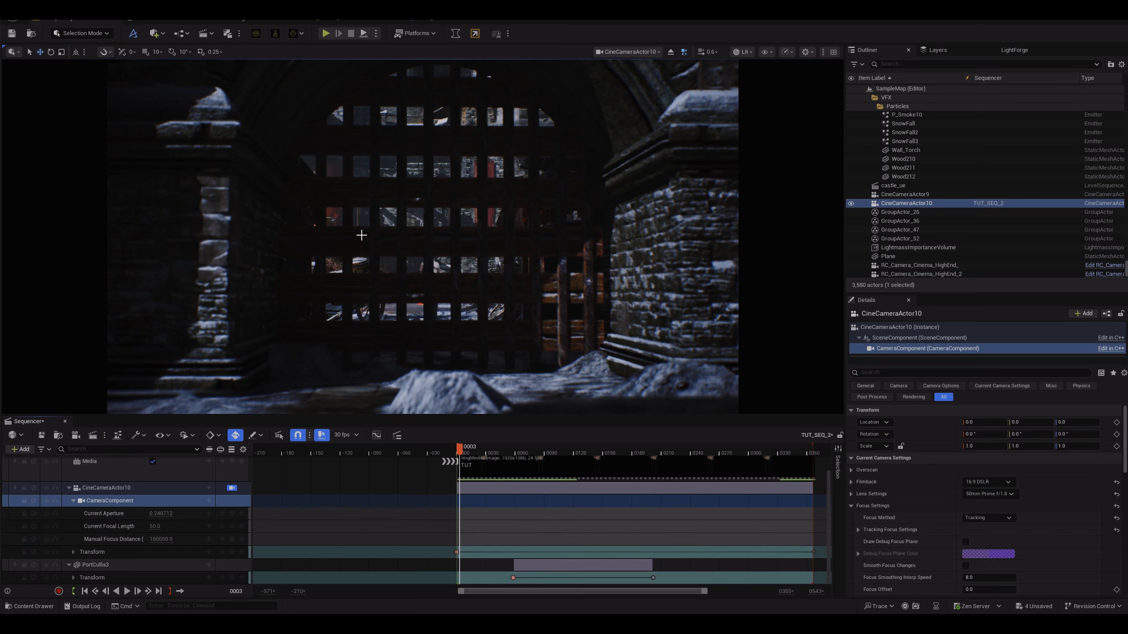
left_click_drag(465, 451, 458, 414)
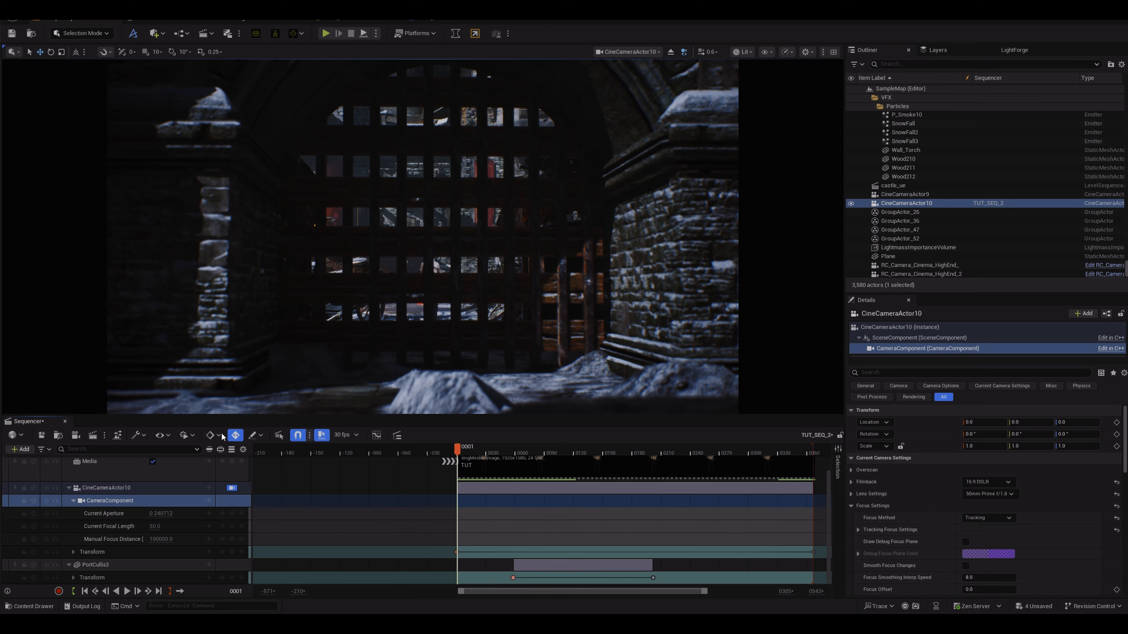
Add the existing RC_Camera_Cinema_HighEnd_2 camera to the sequence as an actor track and show its camera properties.
left_click(155, 34)
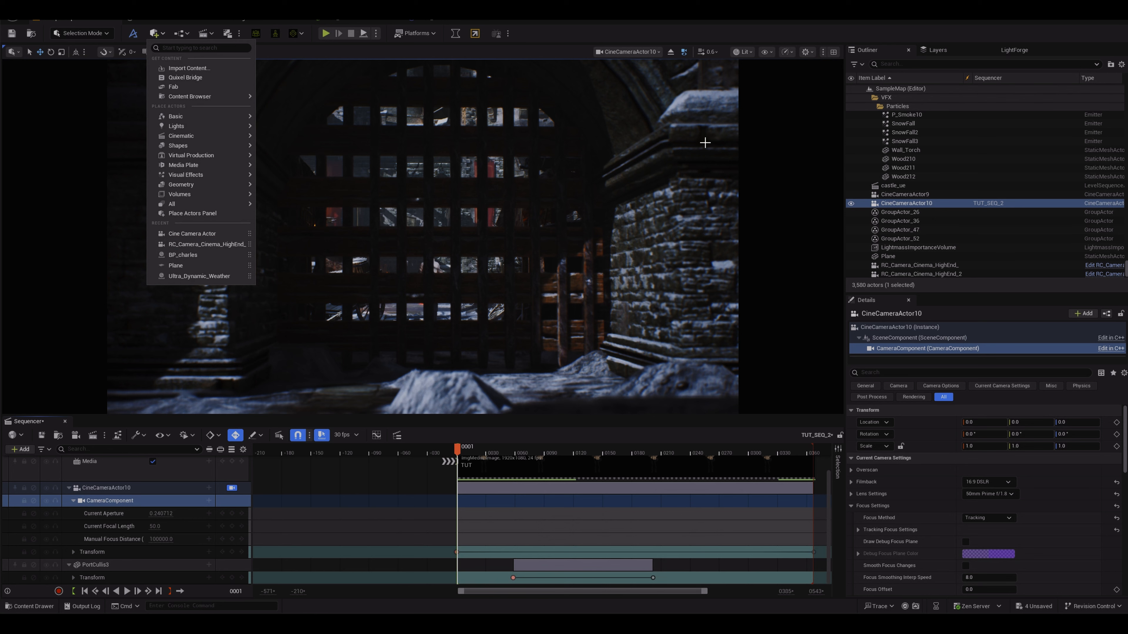
left_click(933, 274)
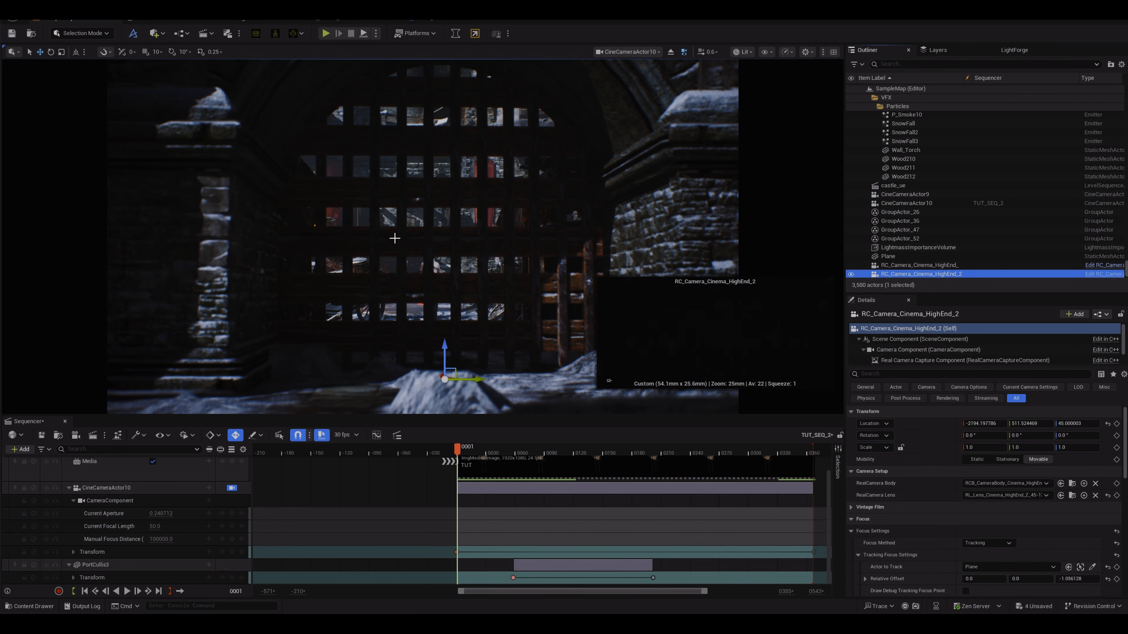
left_click(27, 450)
mouse_move(66, 281)
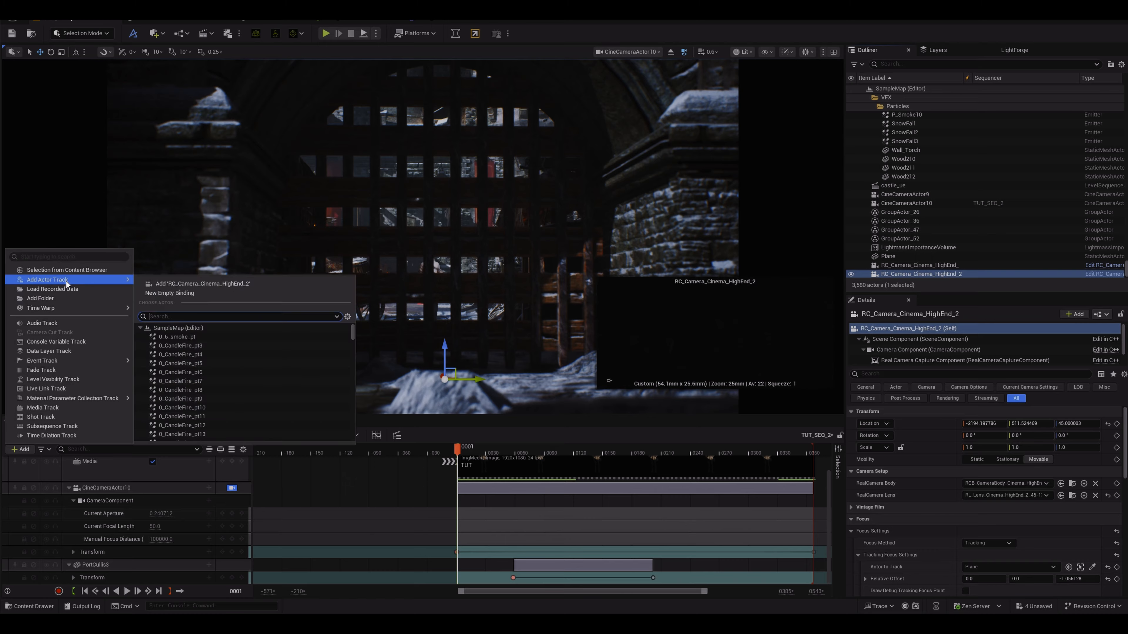
left_click(184, 285)
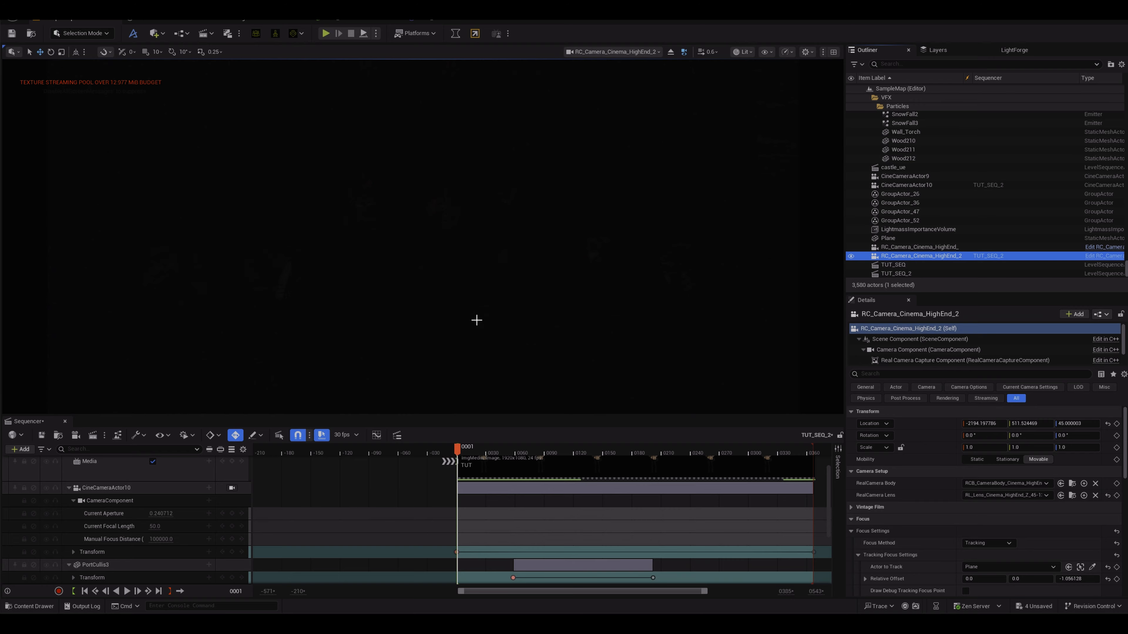
scroll(189, 514, "down", 4)
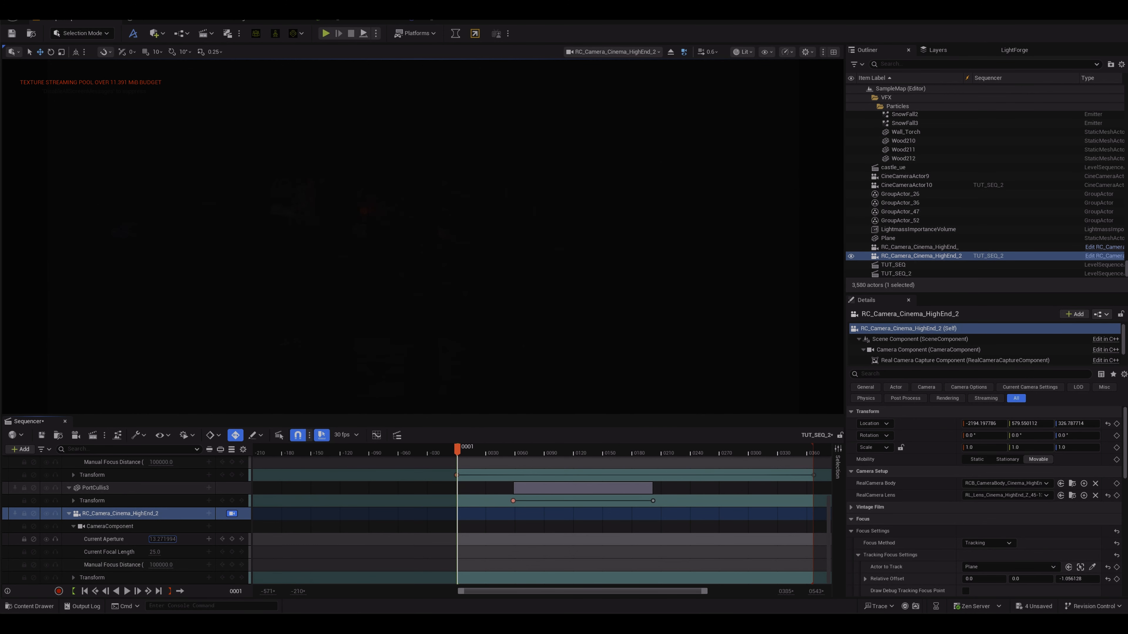
Lower RC_Camera_Cinema_HighEnd_2's current aperture to about 1.02 and move the camera back, sideways and down to frame the castle gate.
left_click_drag(161, 539, 131, 539)
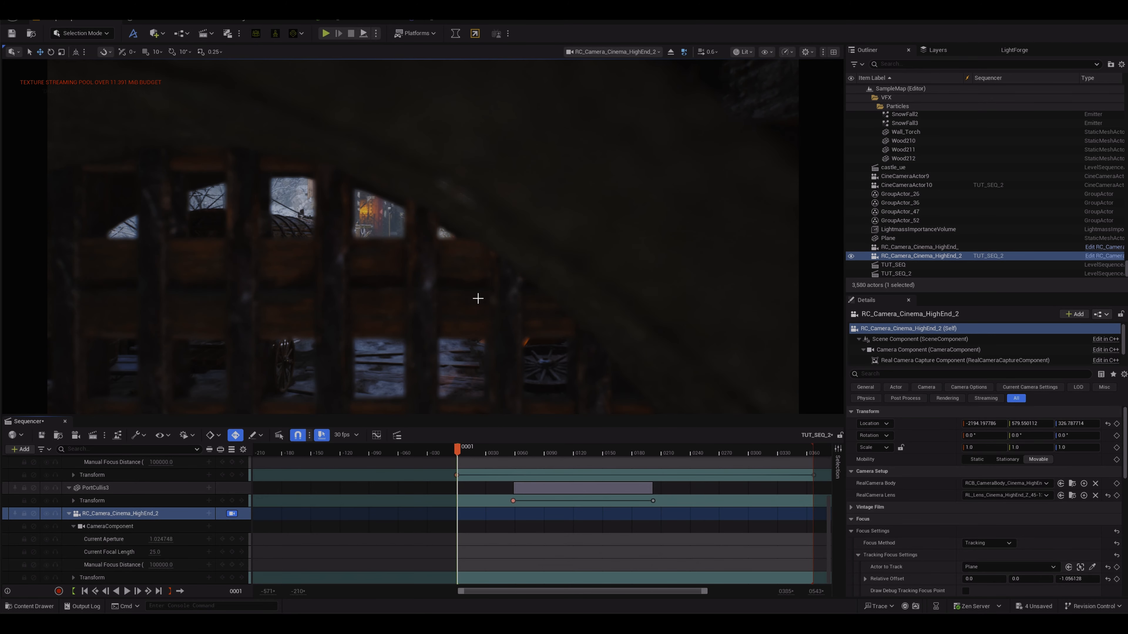
key("s")
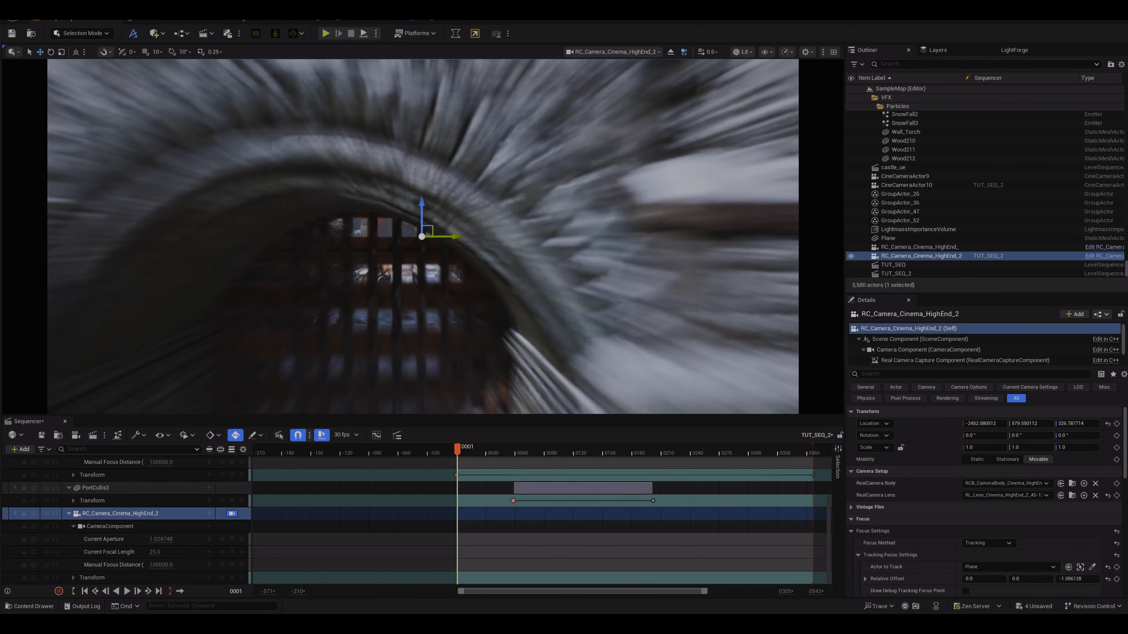
key("a")
key("q")
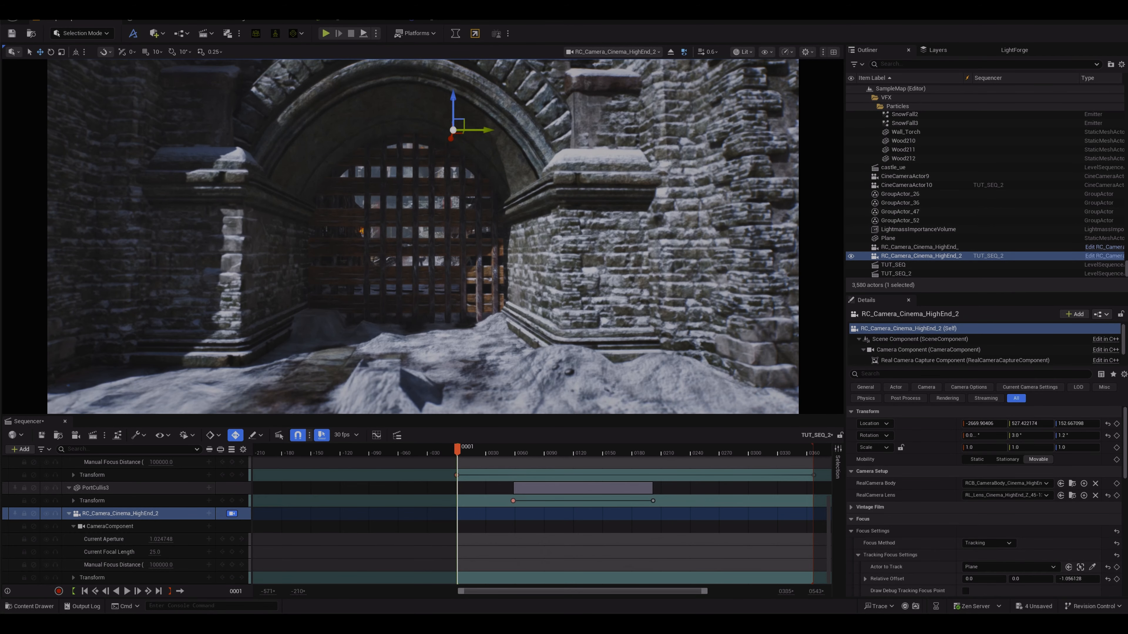
key("a")
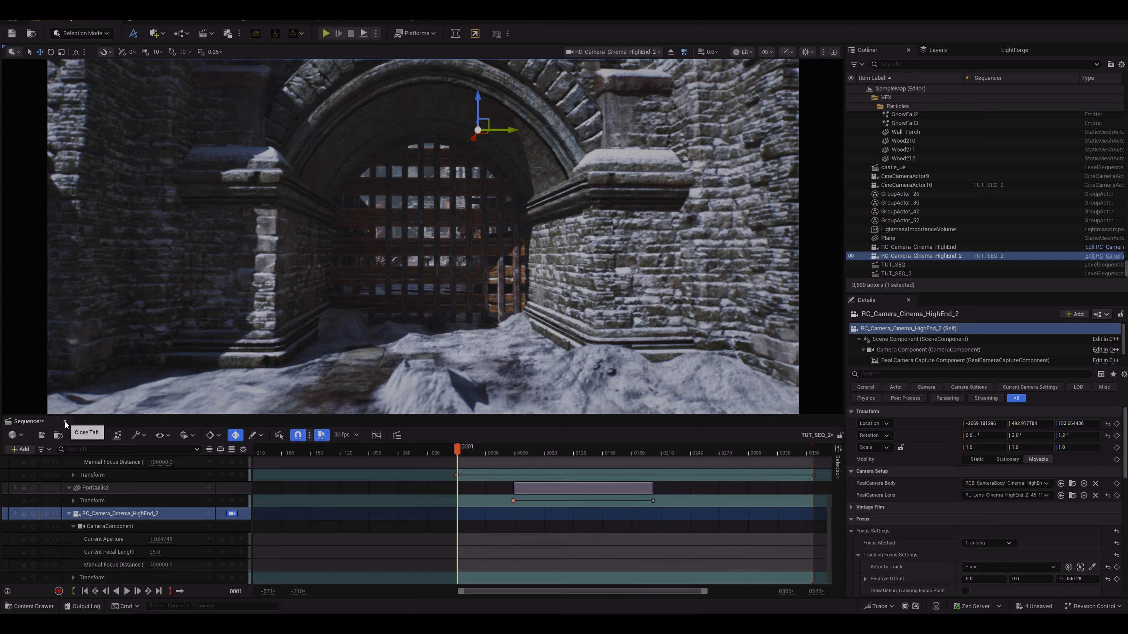
Close the current sequence, open the existing TUT_SEQ sequence and play it from the start to frame 328.
left_click(64, 421)
left_click(210, 33)
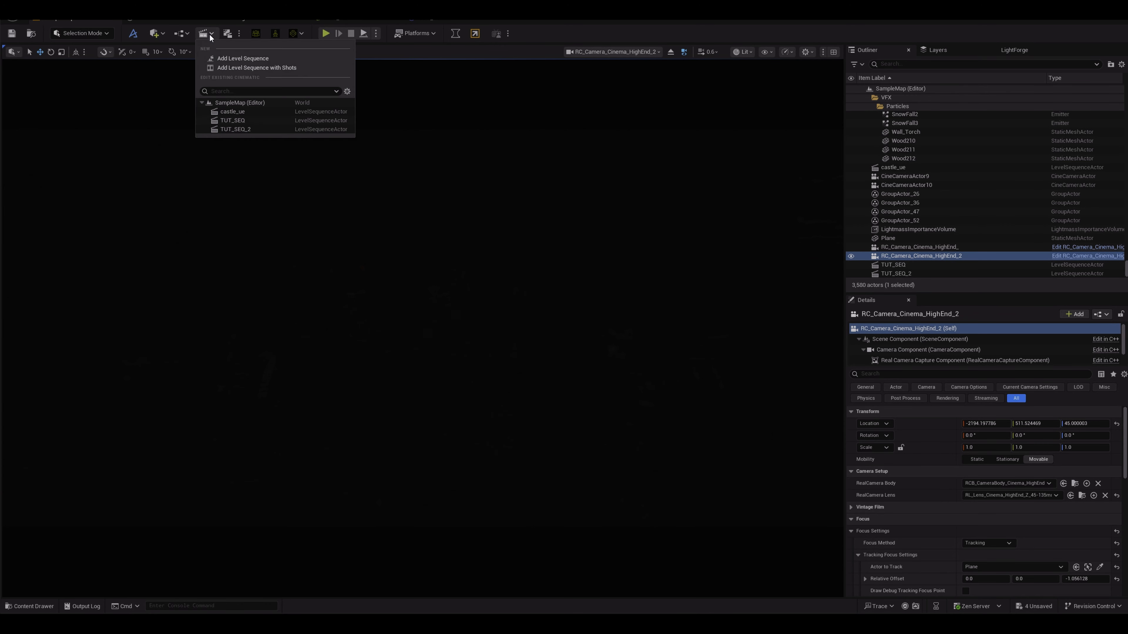
left_click(238, 119)
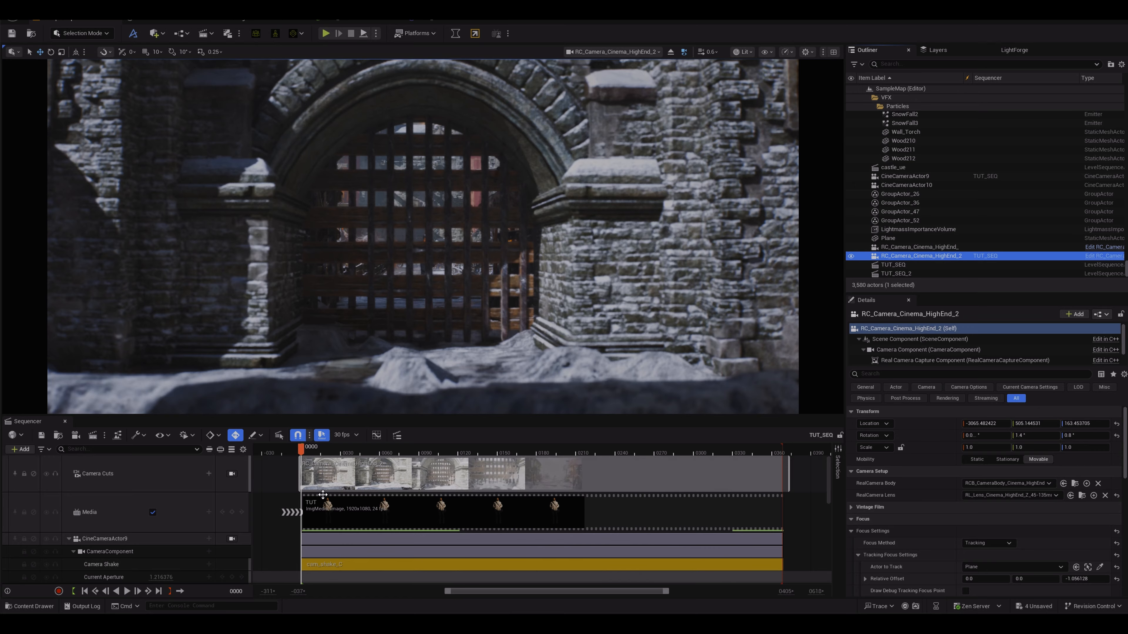
key("space")
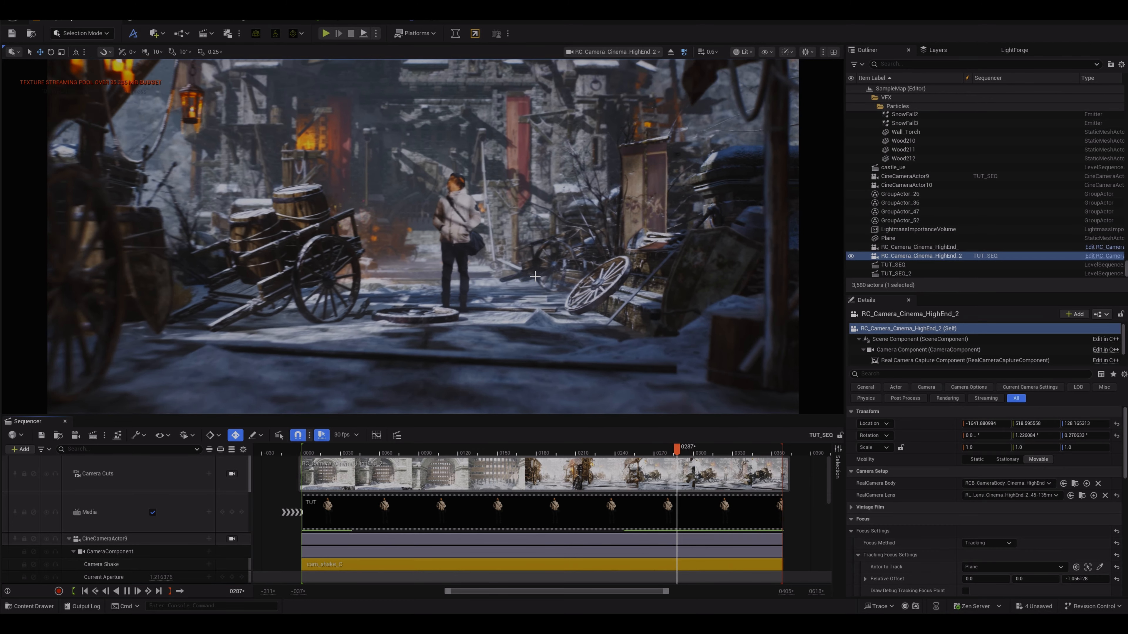
key("space")
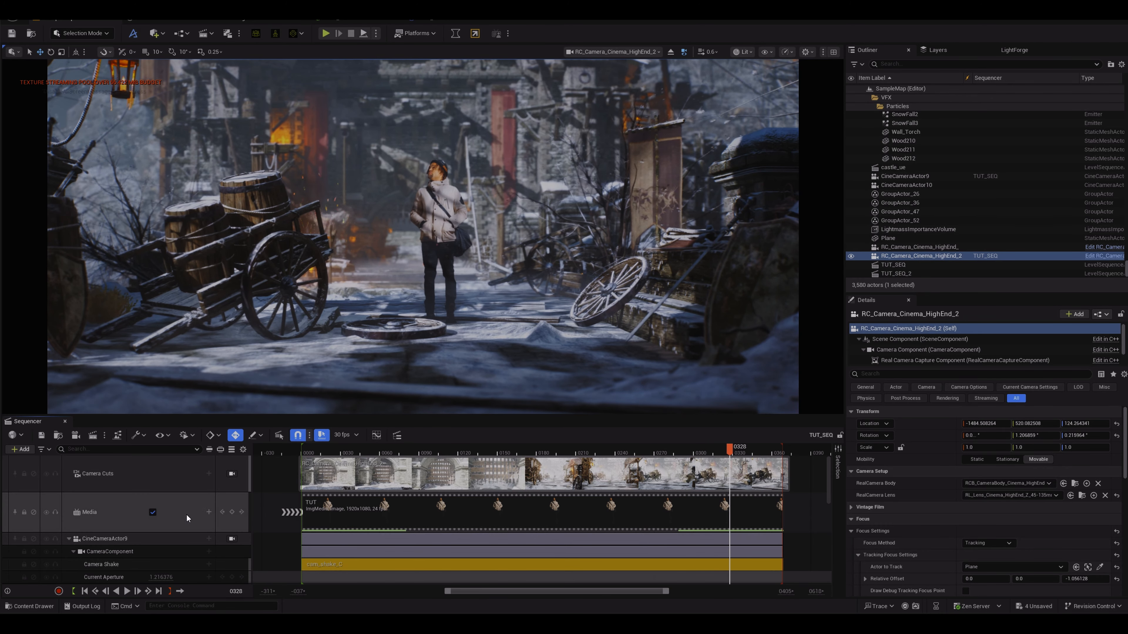
Compare the character shot at frame 328 through CineCameraActor9 and RC_Camera_Cinema_HighEnd_2, alternating between them and ending on the RC camera.
left_click(232, 539)
scroll(228, 525, "down", 3)
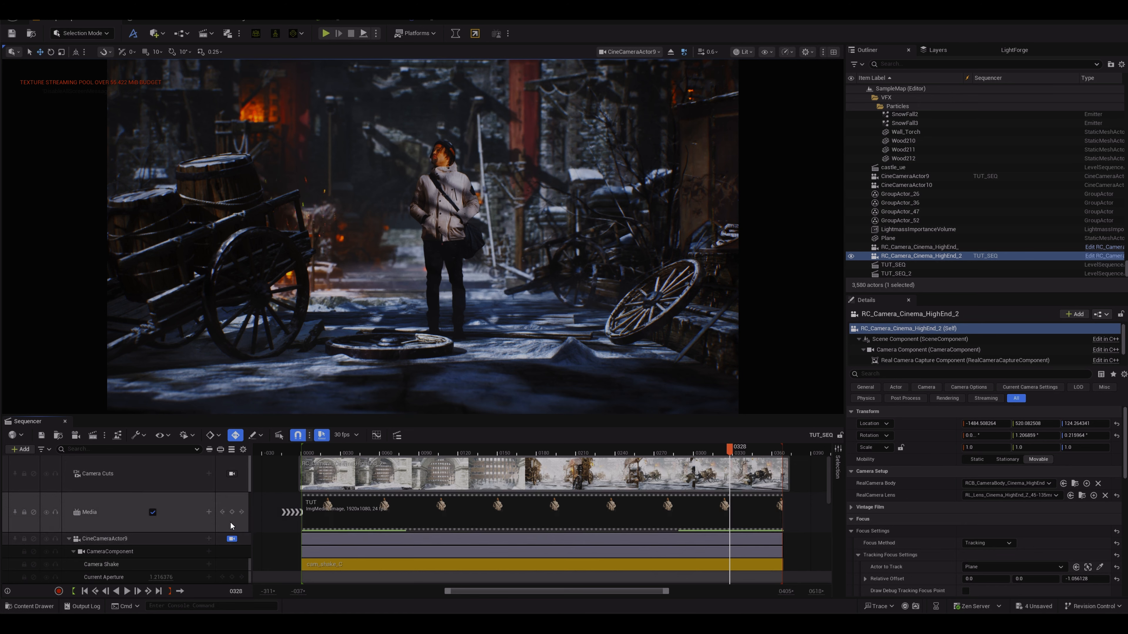
scroll(228, 521, "down", 3)
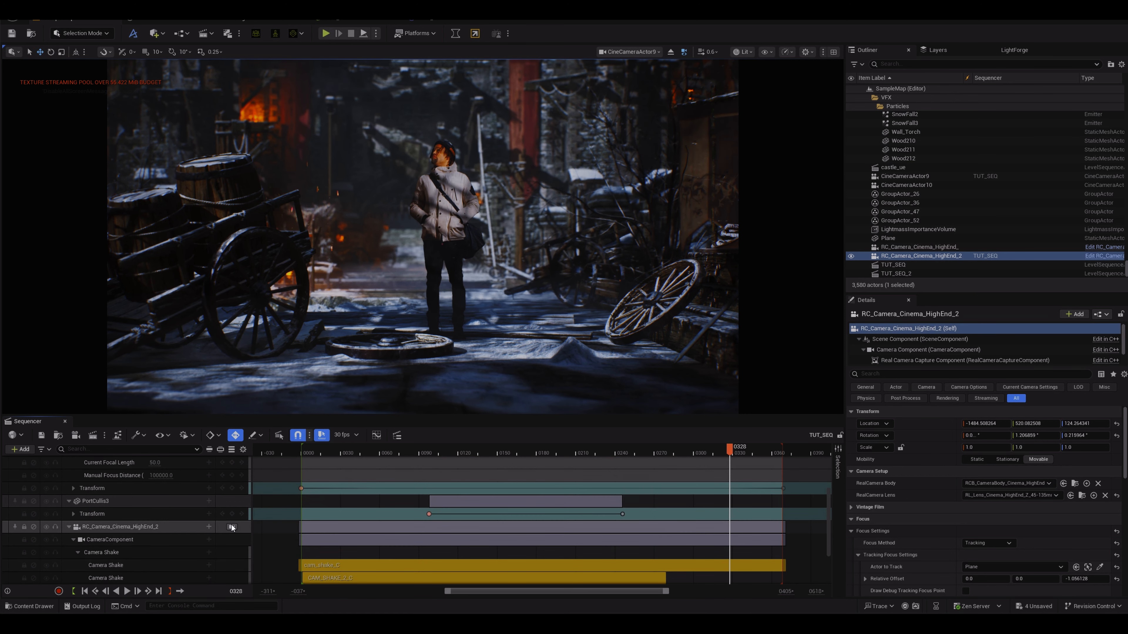
left_click(231, 528)
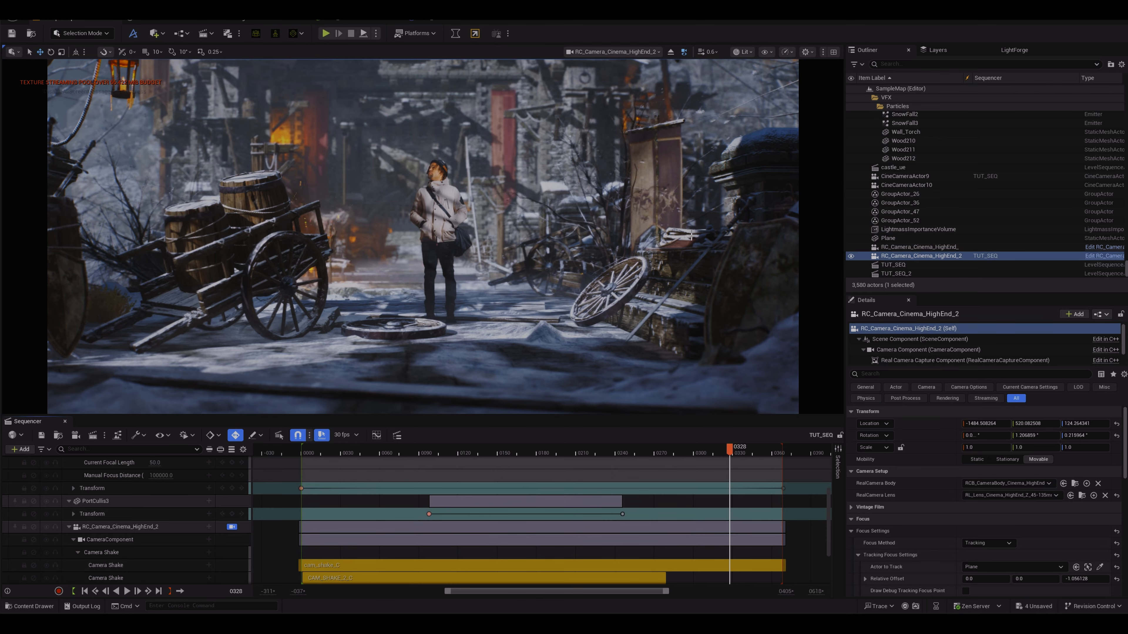
scroll(228, 525, "up", 3)
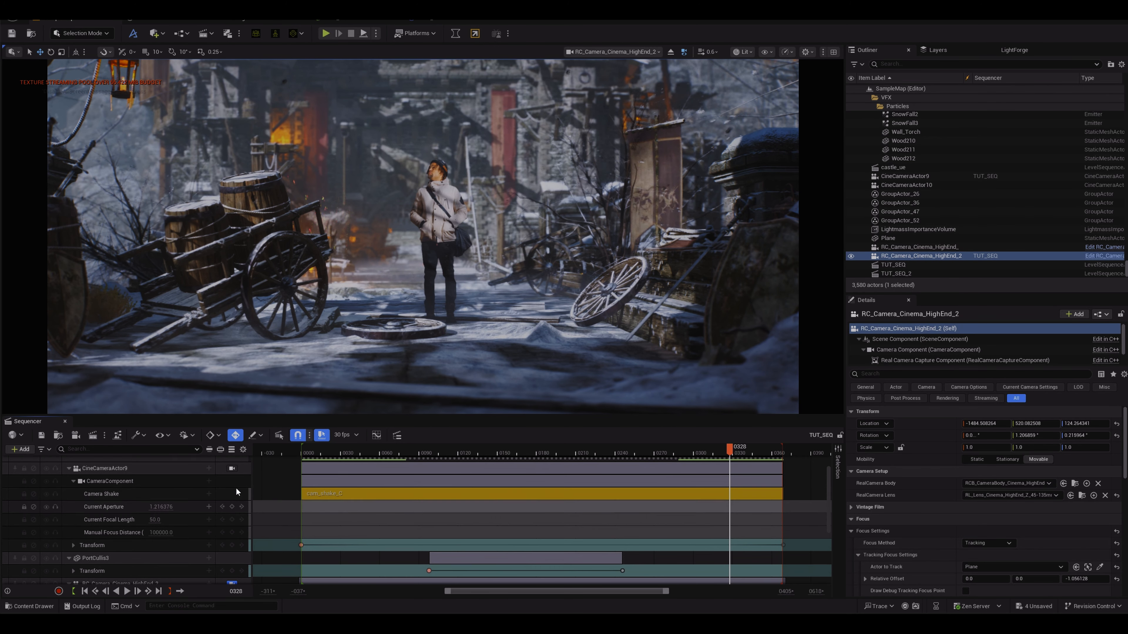
left_click(233, 468)
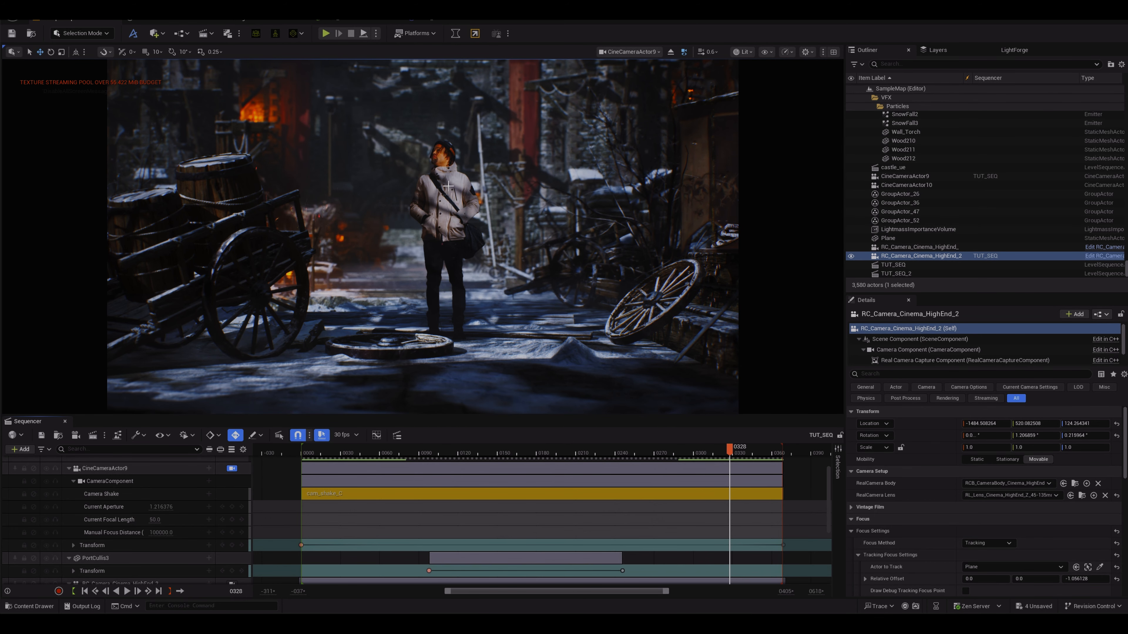
scroll(232, 498, "down", 3)
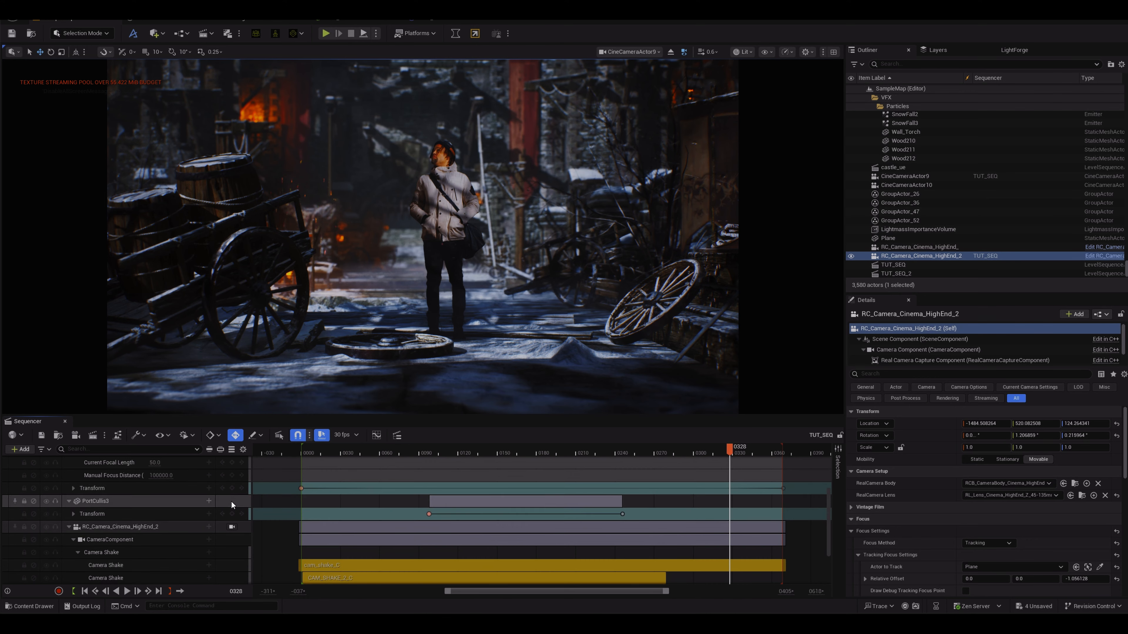
left_click(231, 527)
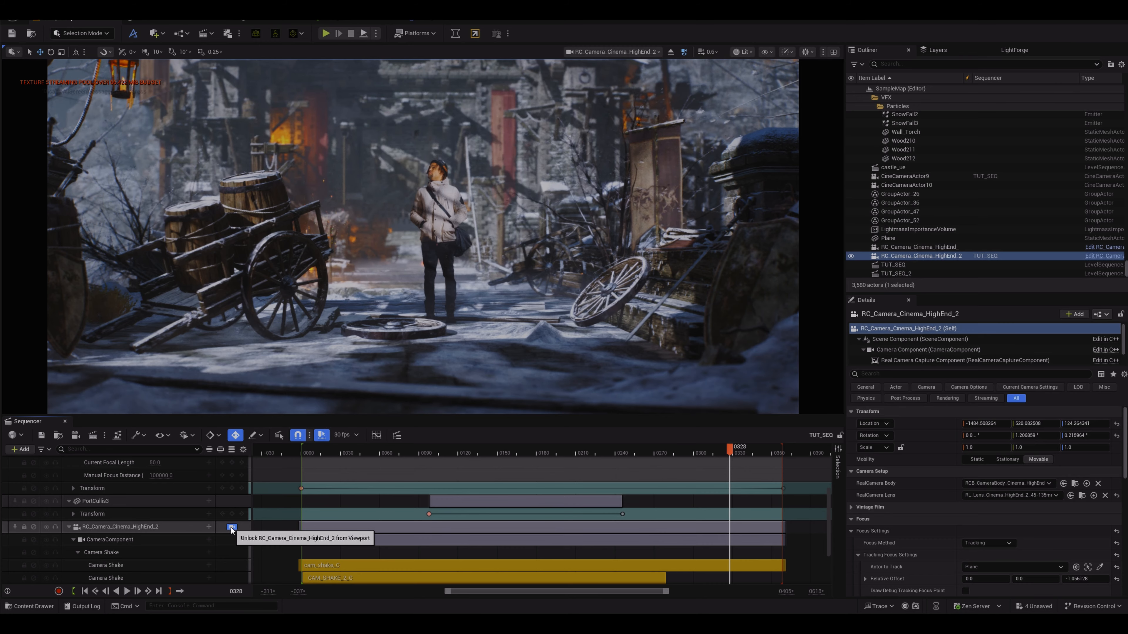
scroll(238, 489, "up", 3)
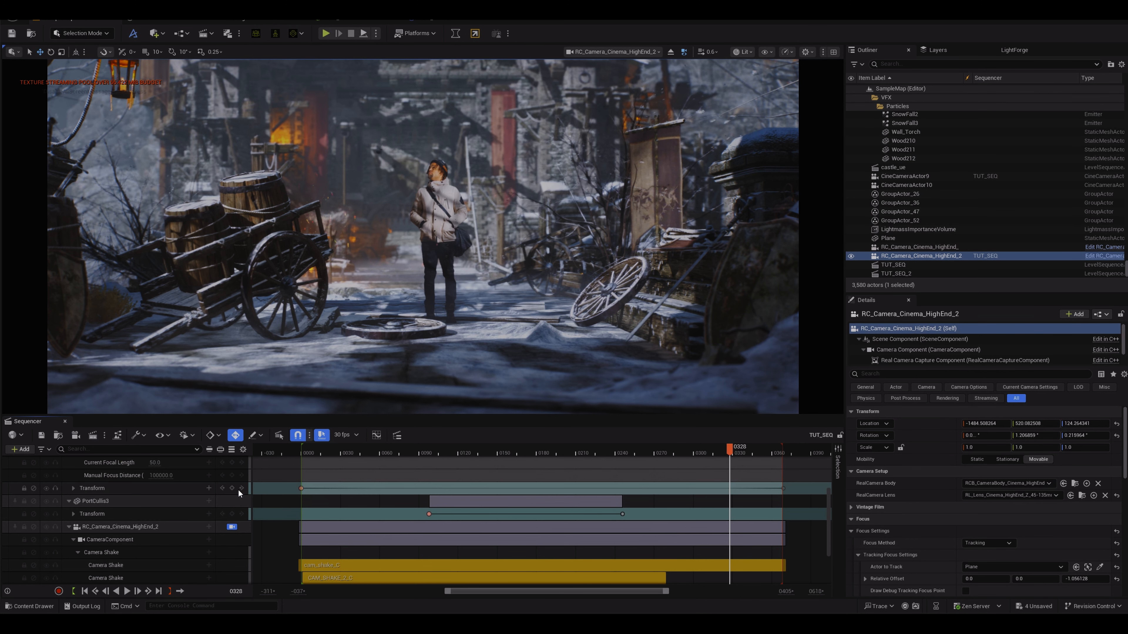
left_click(232, 496)
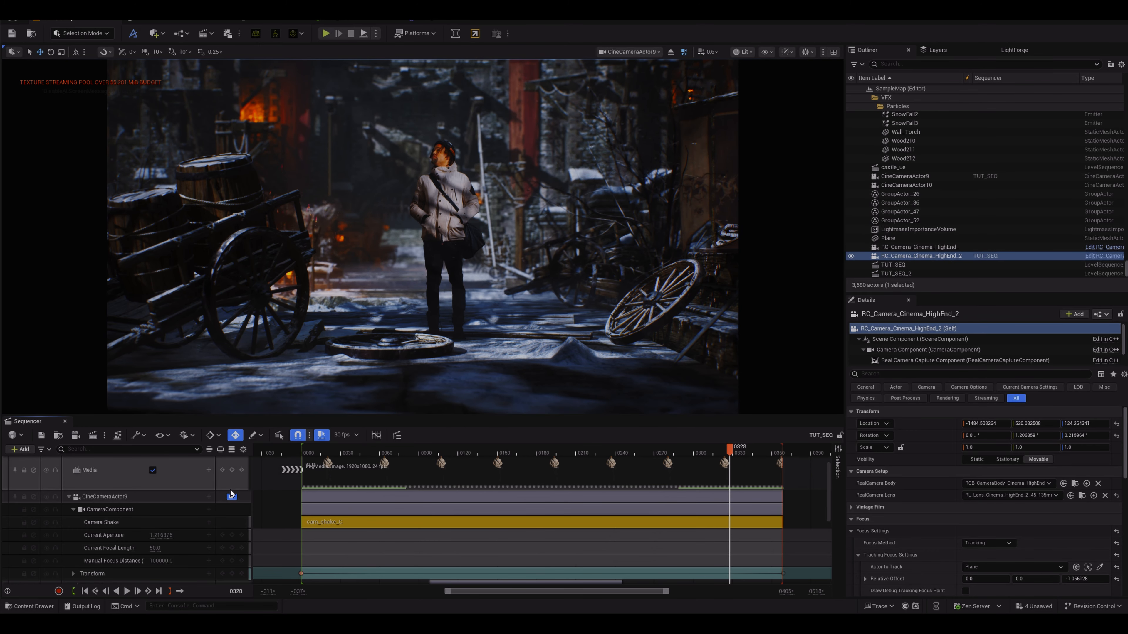
scroll(230, 500, "down", 3)
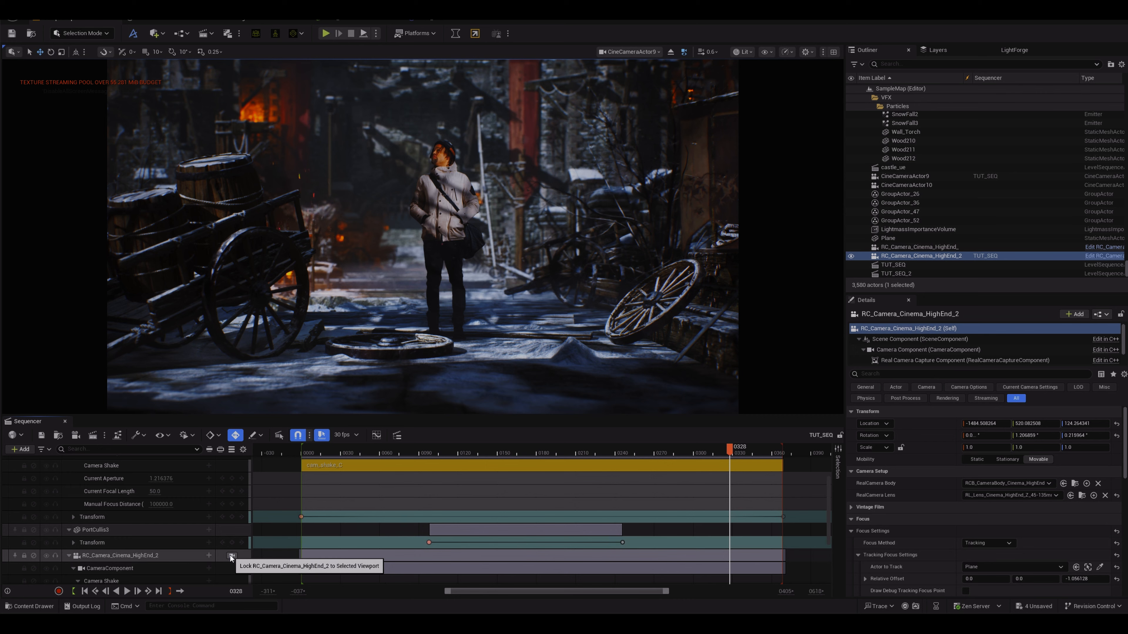
left_click(231, 556)
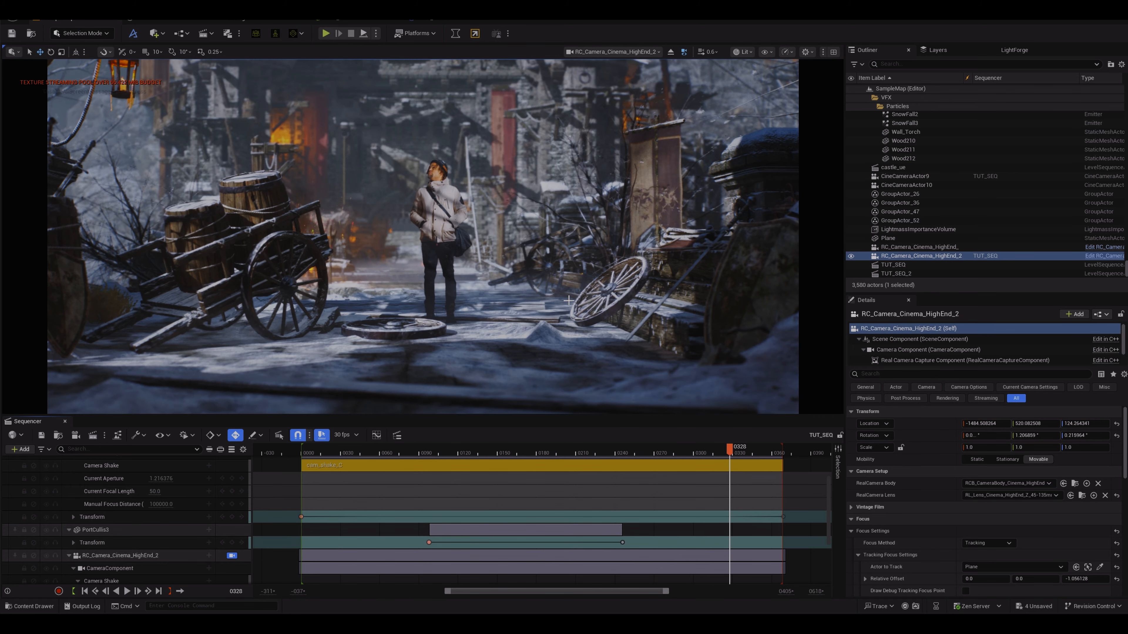
scroll(229, 489, "up", 3)
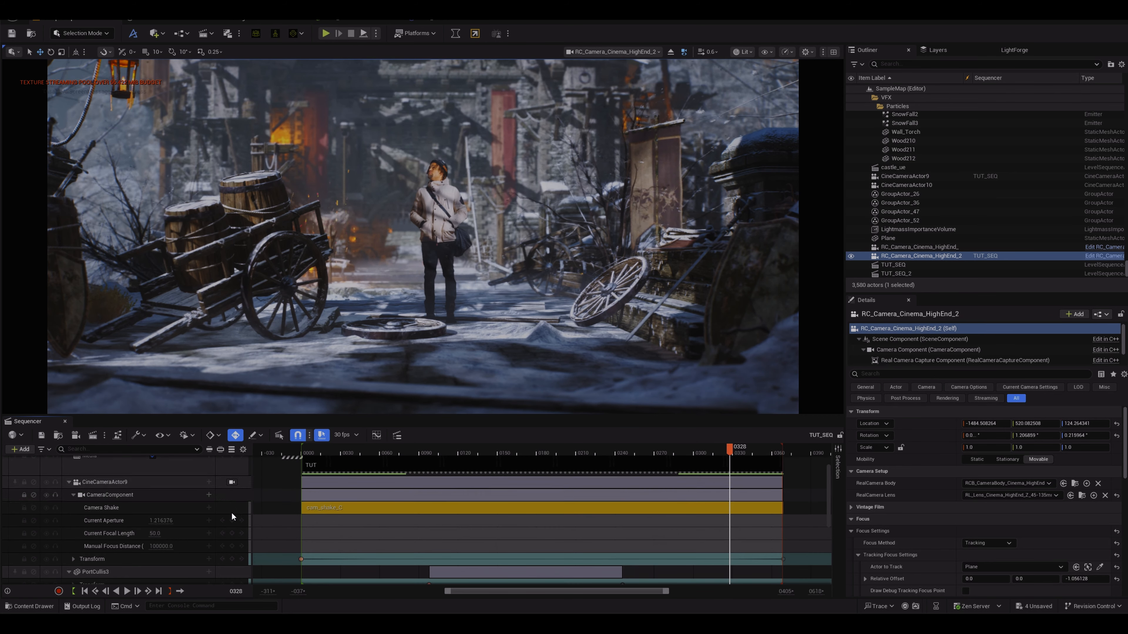
scroll(231, 512, "down", 3)
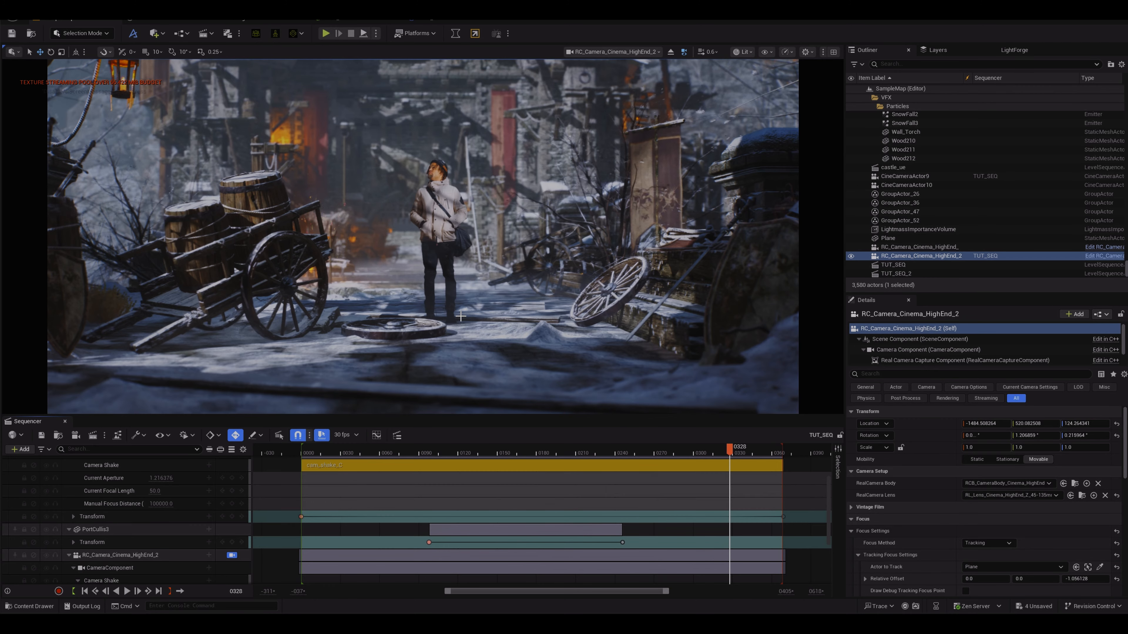
scroll(234, 488, "up", 3)
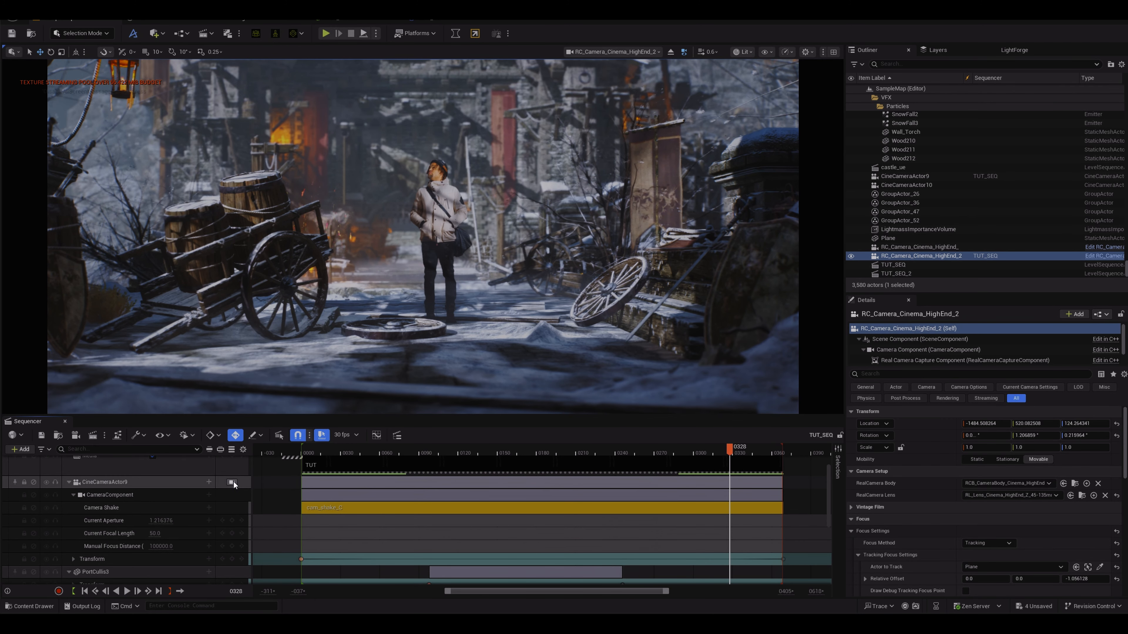
left_click(232, 482)
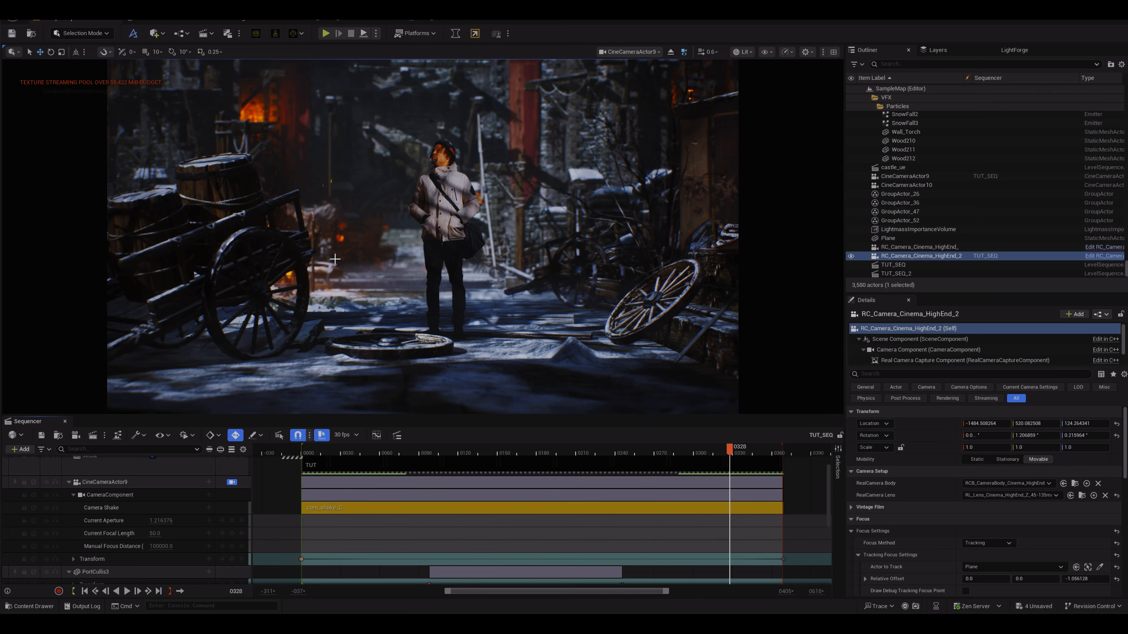
scroll(244, 488, "down", 3)
left_click(232, 555)
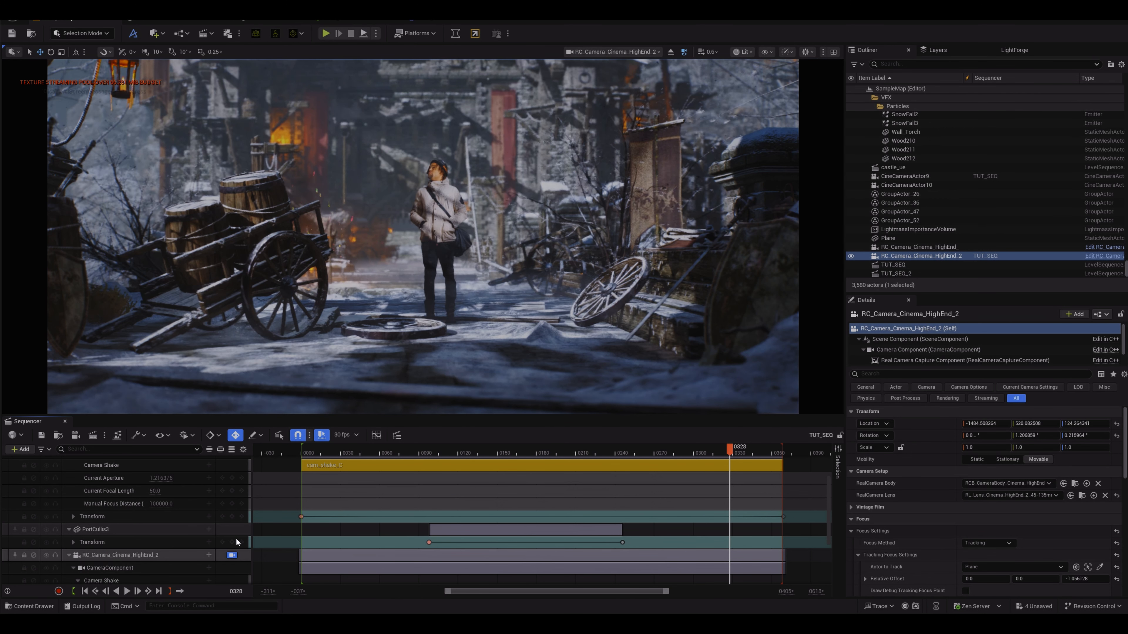
Play TUT_SEQ from frame 0 to its end through RC_Camera_Cinema_HighEnd_2, and return the playhead to frame 52.
left_click_drag(729, 449, 302, 458)
key("space")
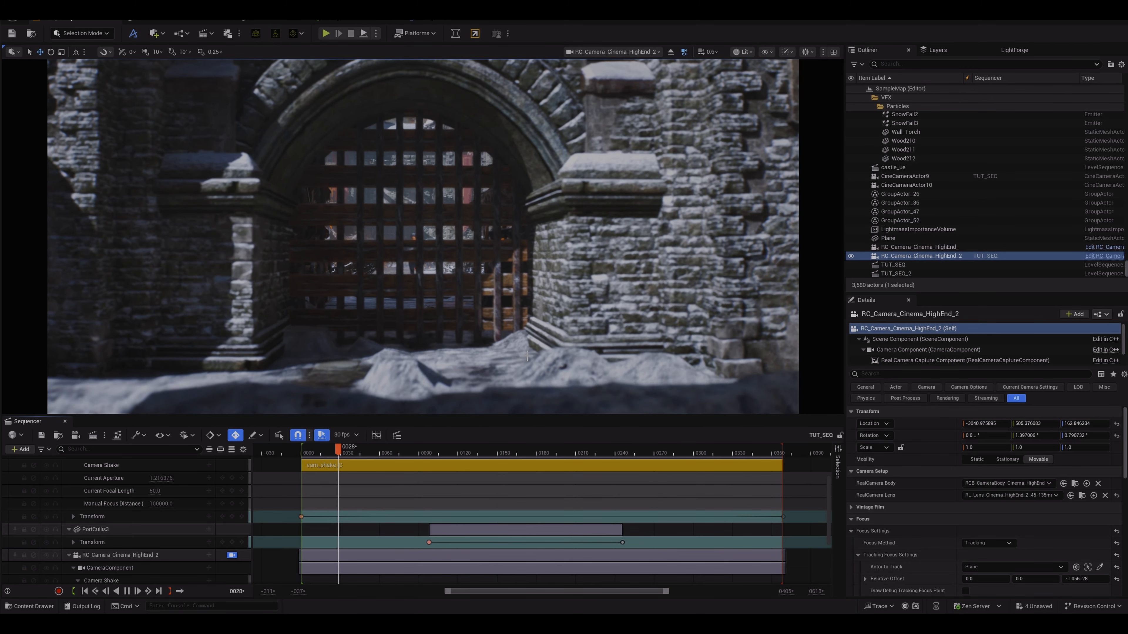
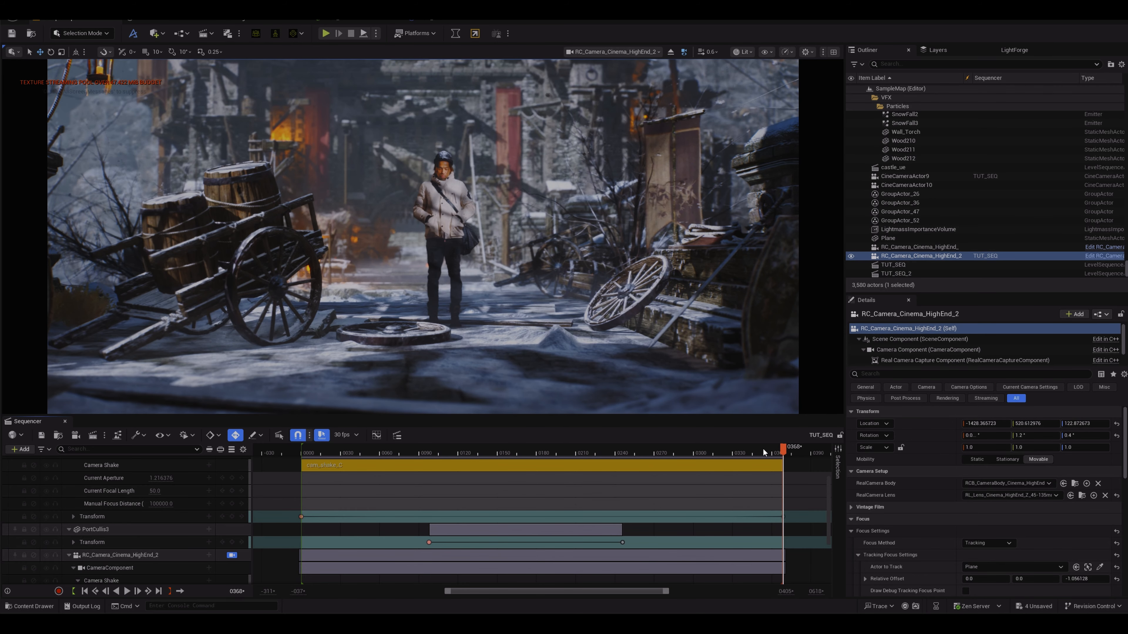
left_click_drag(780, 449, 305, 458)
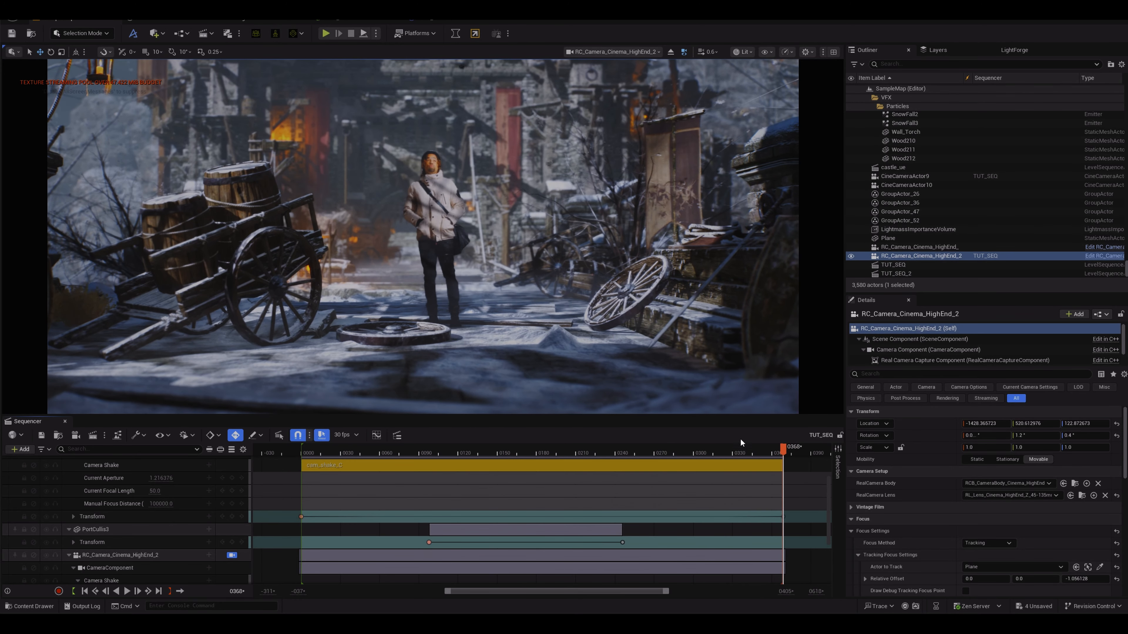
left_click_drag(778, 445, 370, 478)
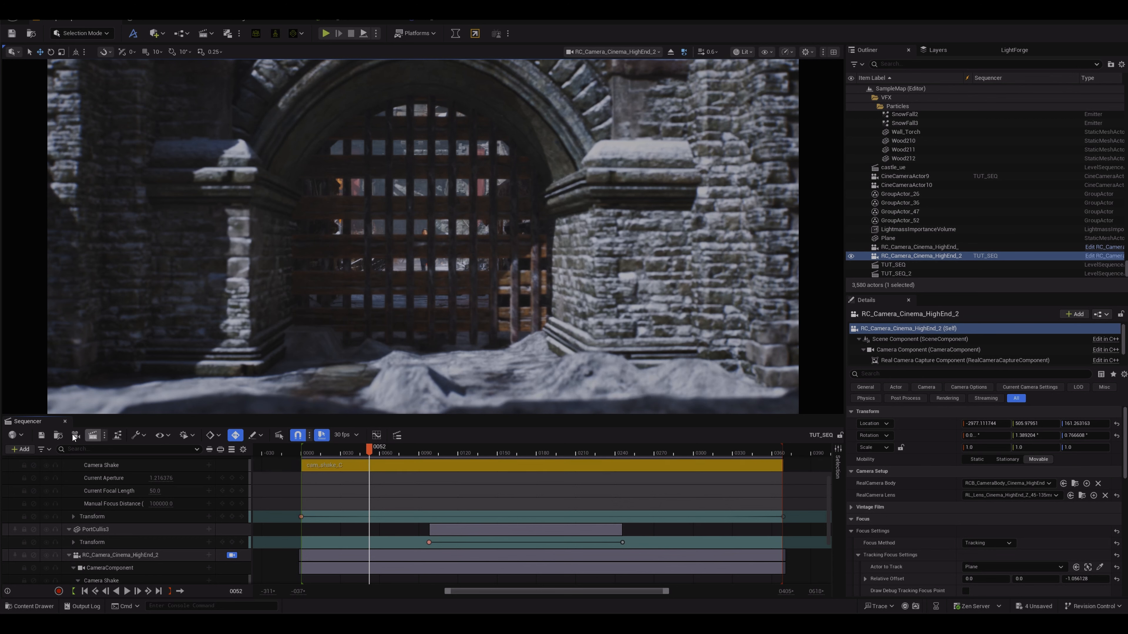
Send TUT_SEQ to the Movie Render Queue and open the job's unsaved render configuration.
left_click(94, 435)
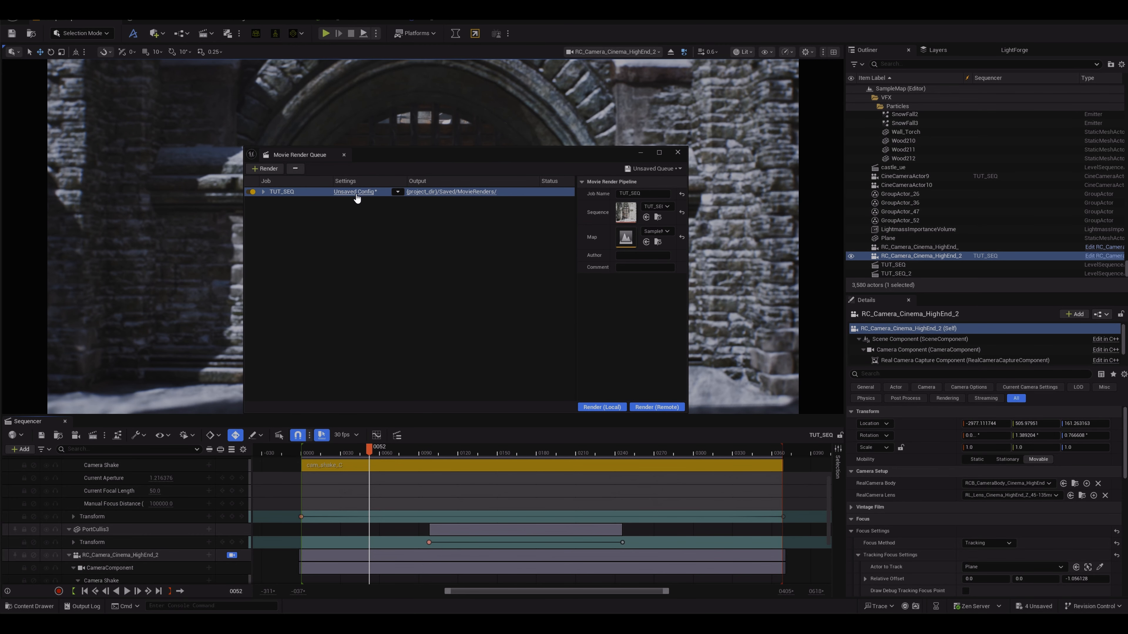
left_click(355, 192)
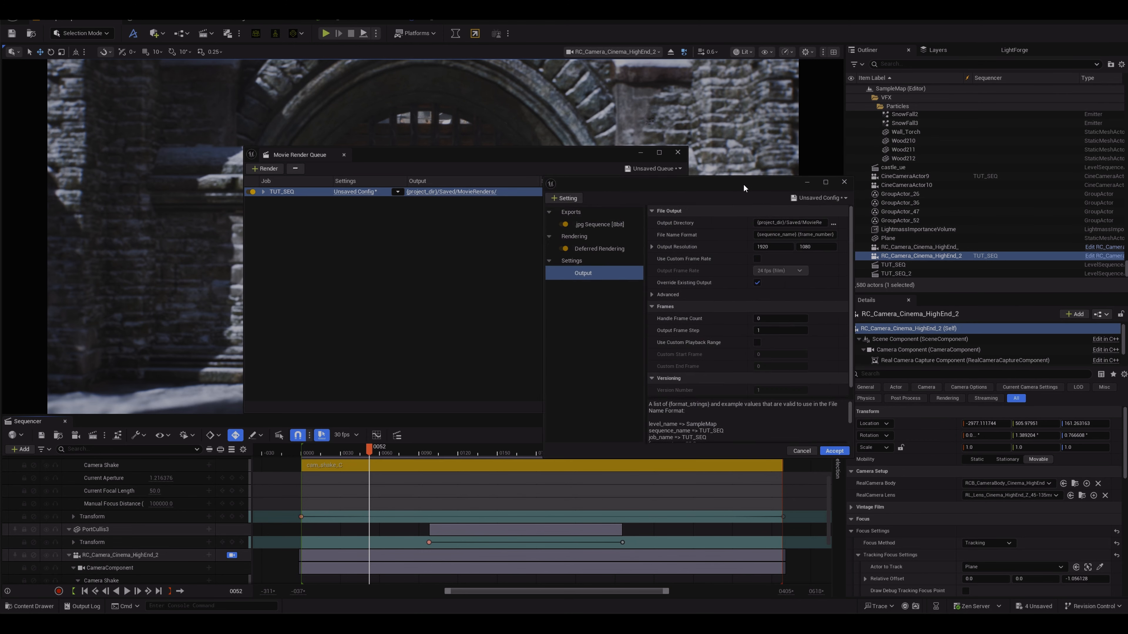
left_click_drag(743, 184, 490, 161)
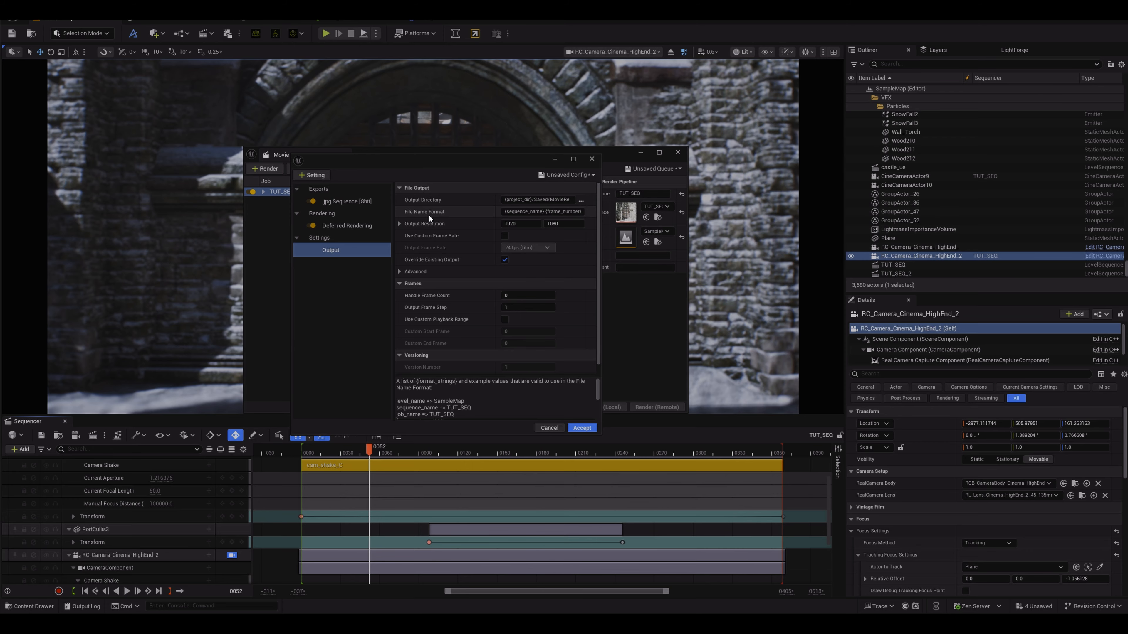
Replace the 8-bit JPG sequence export with an 8-bit PNG sequence in the render configuration.
left_click(347, 200)
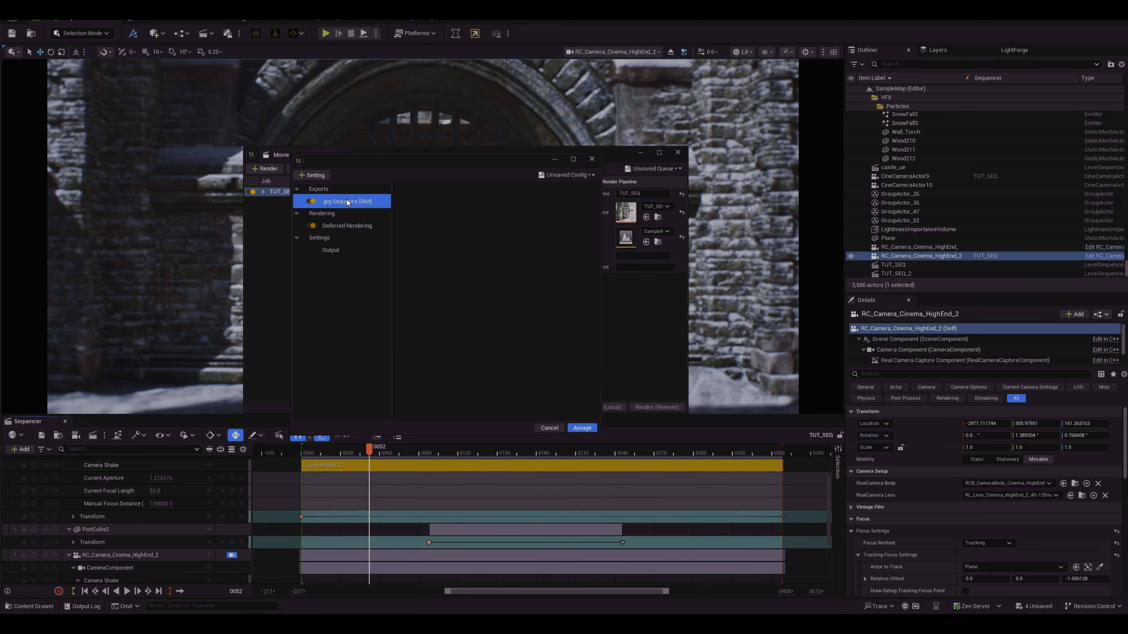
key("Delete")
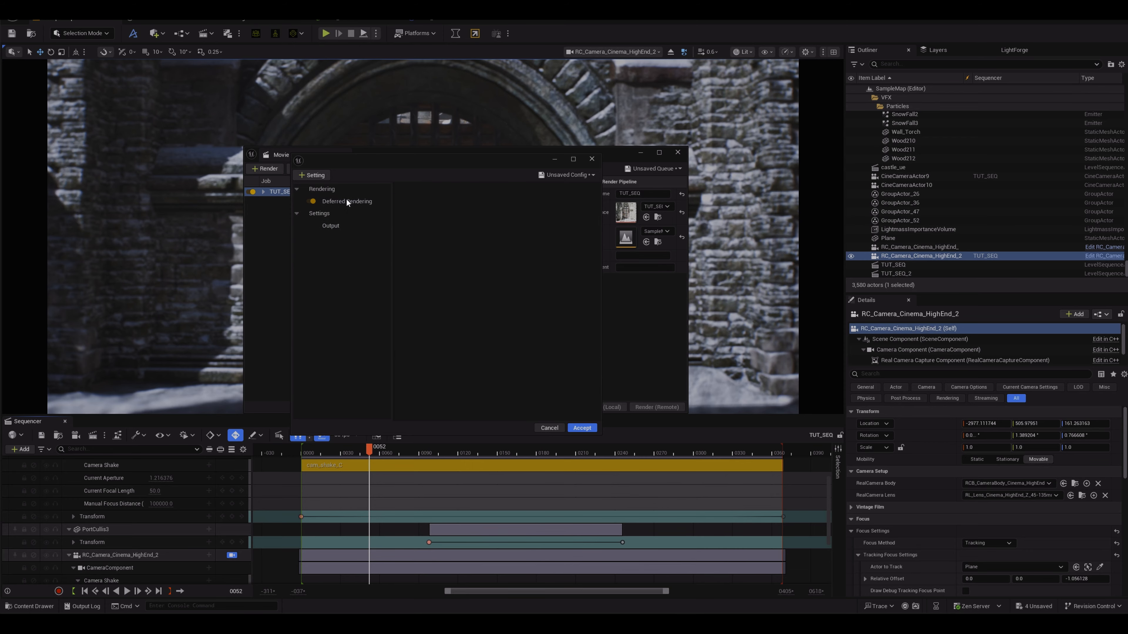
left_click(314, 175)
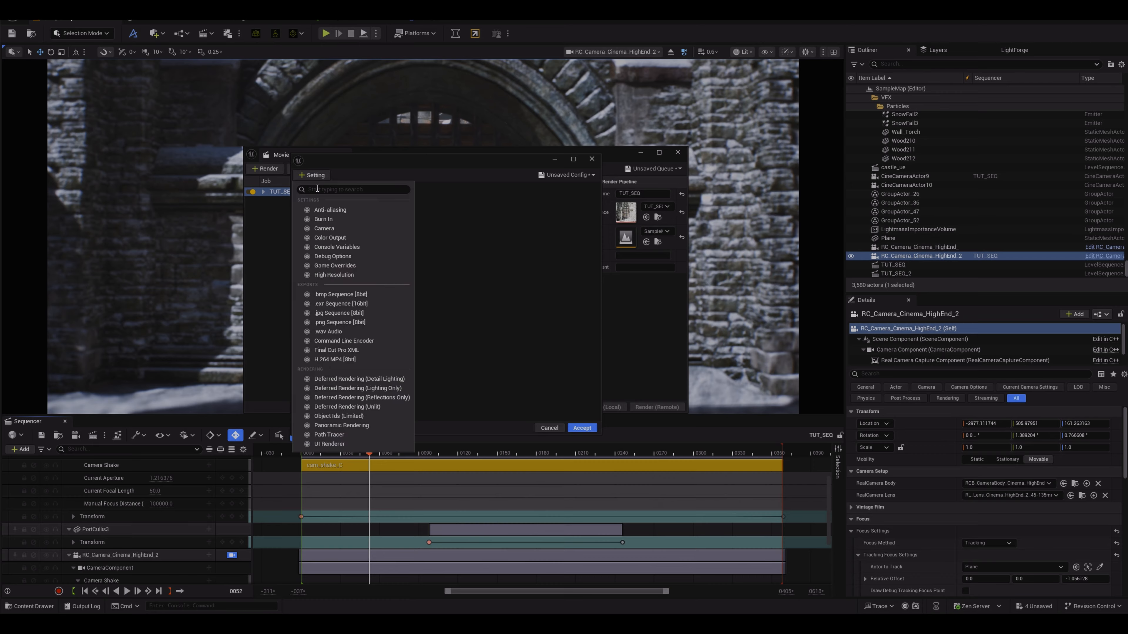
left_click(333, 322)
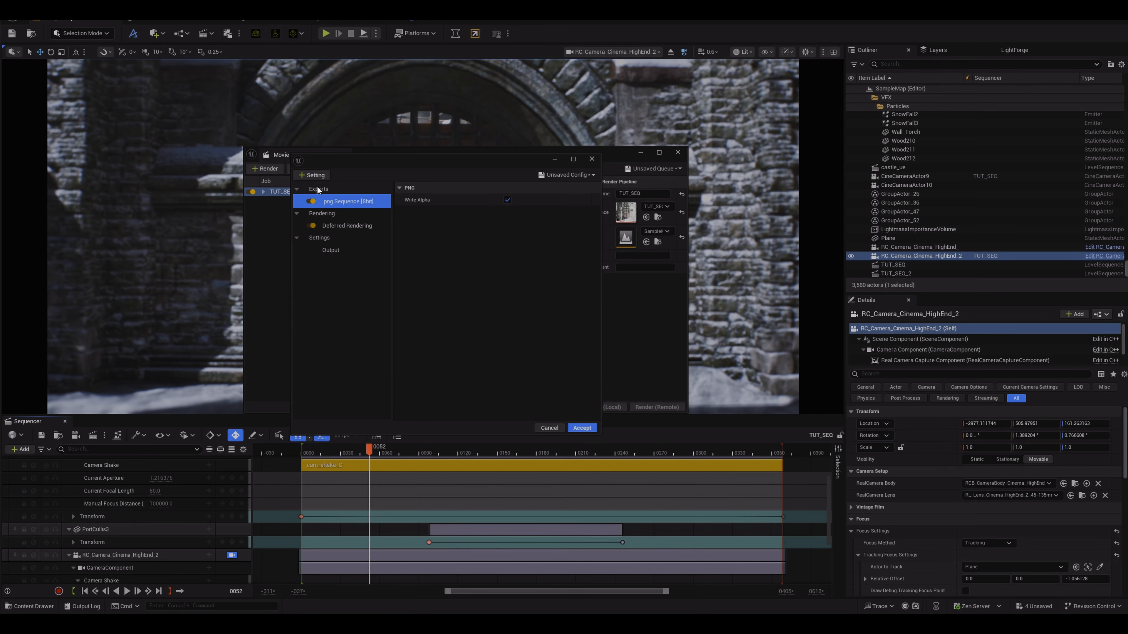
Add an Anti-aliasing setting to the render configuration with a temporal sample count of 19 and the anti-aliasing override enabled with method None.
left_click(313, 175)
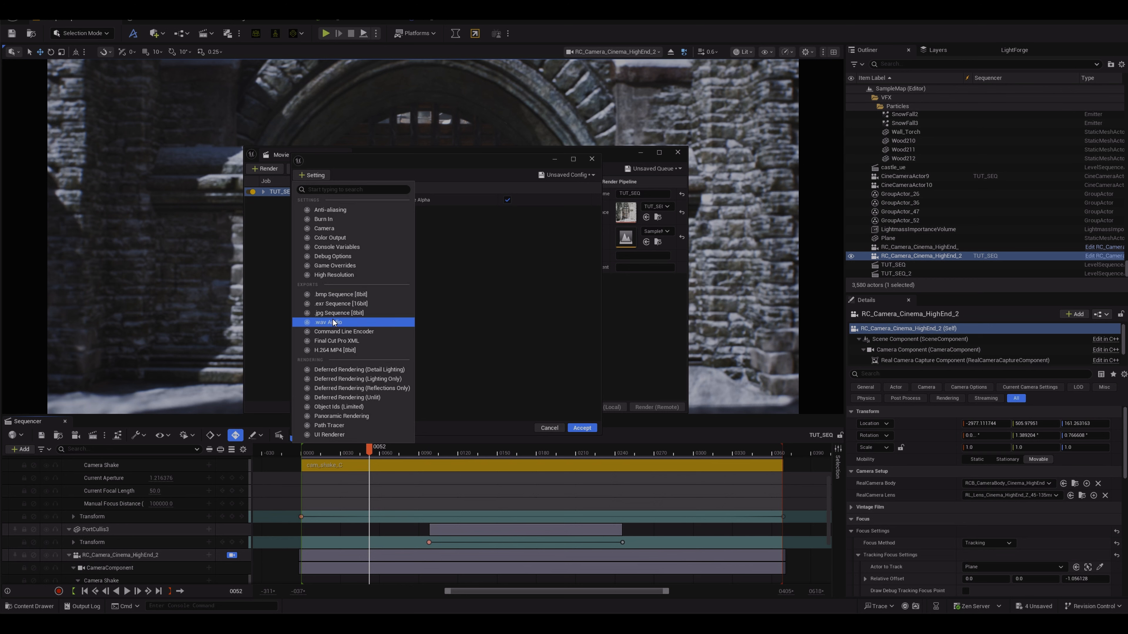
left_click(336, 210)
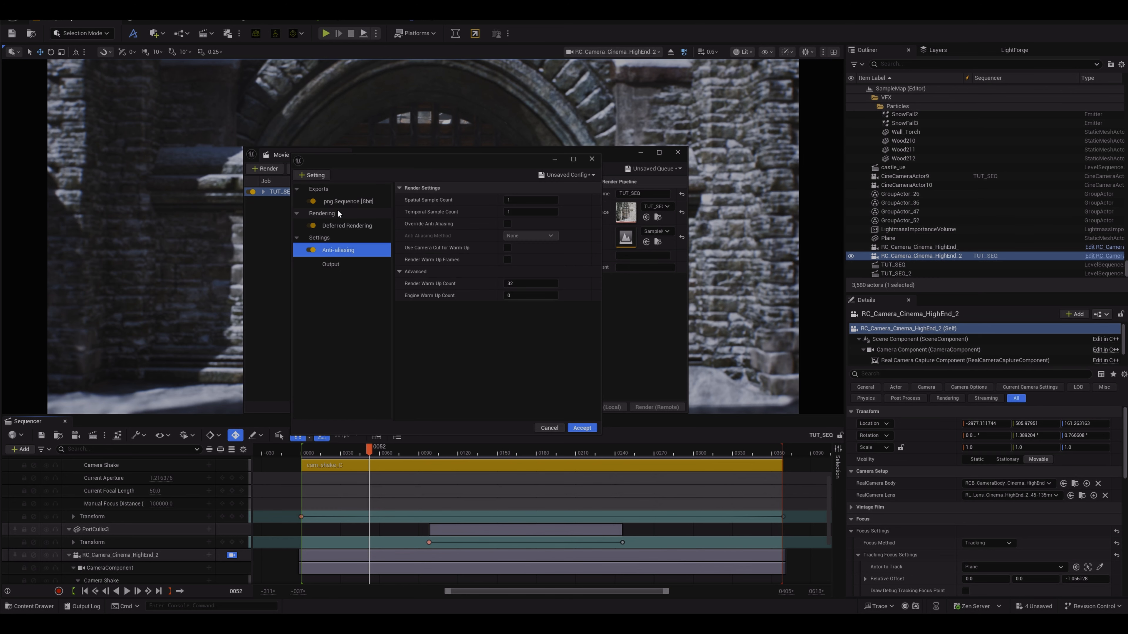
left_click(510, 212)
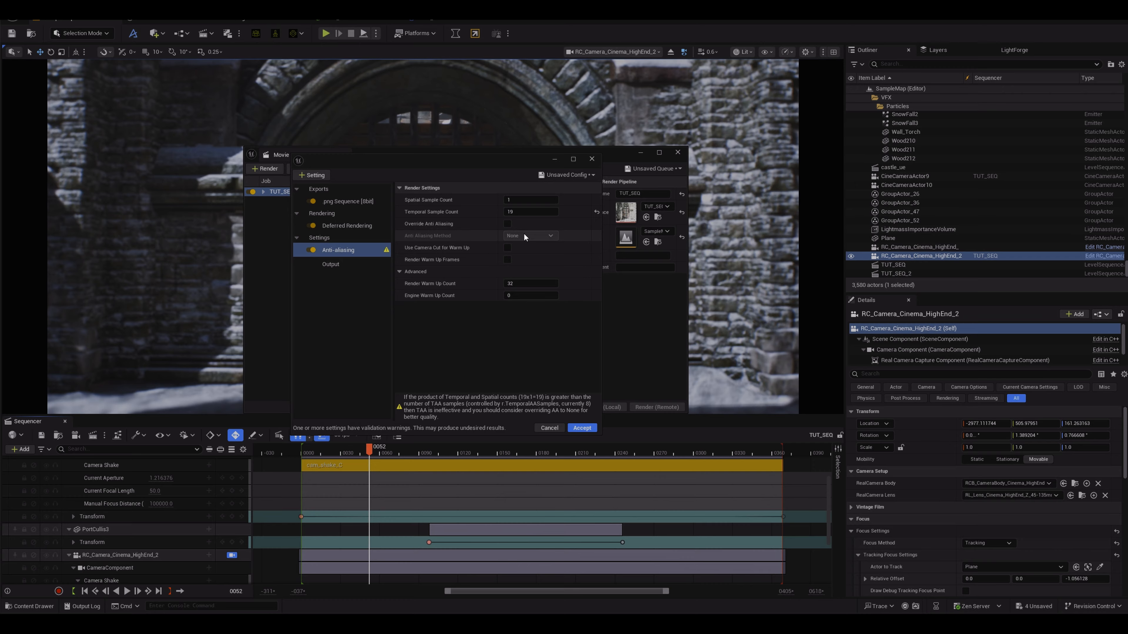
left_click(507, 224)
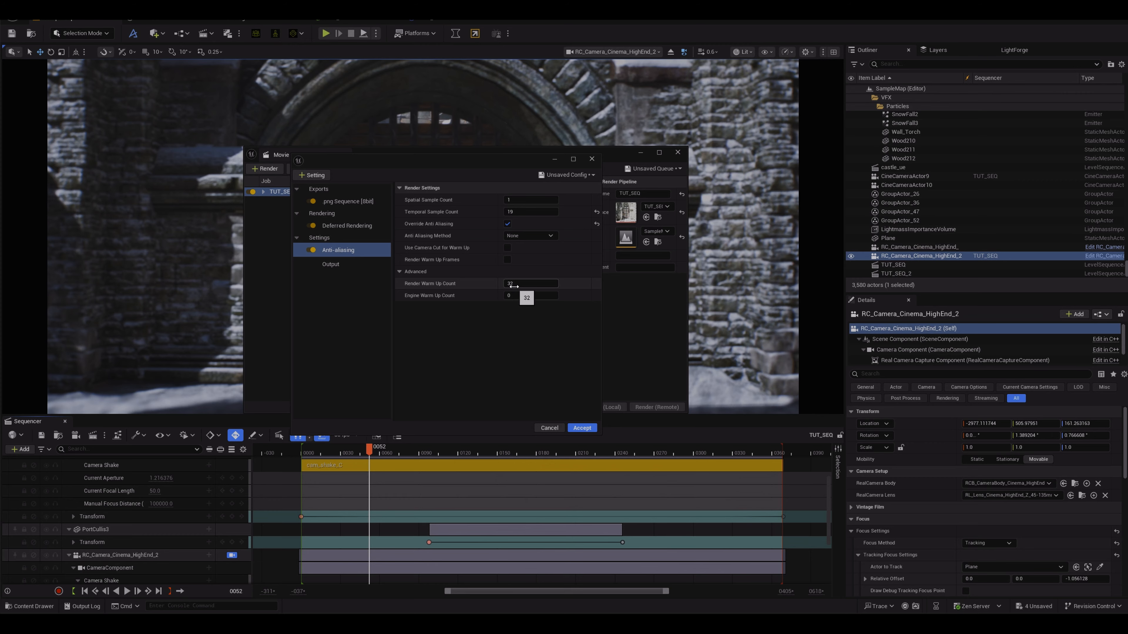
Add a Color Output setting to the render configuration, enable OCIO and check its color configuration options.
left_click(315, 176)
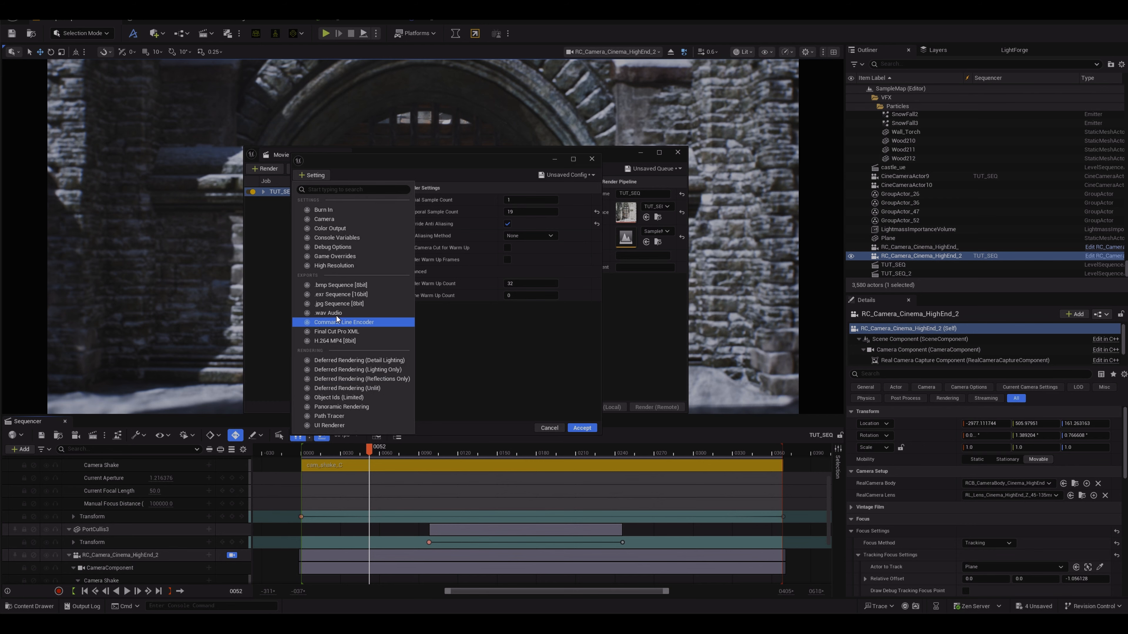
left_click(338, 229)
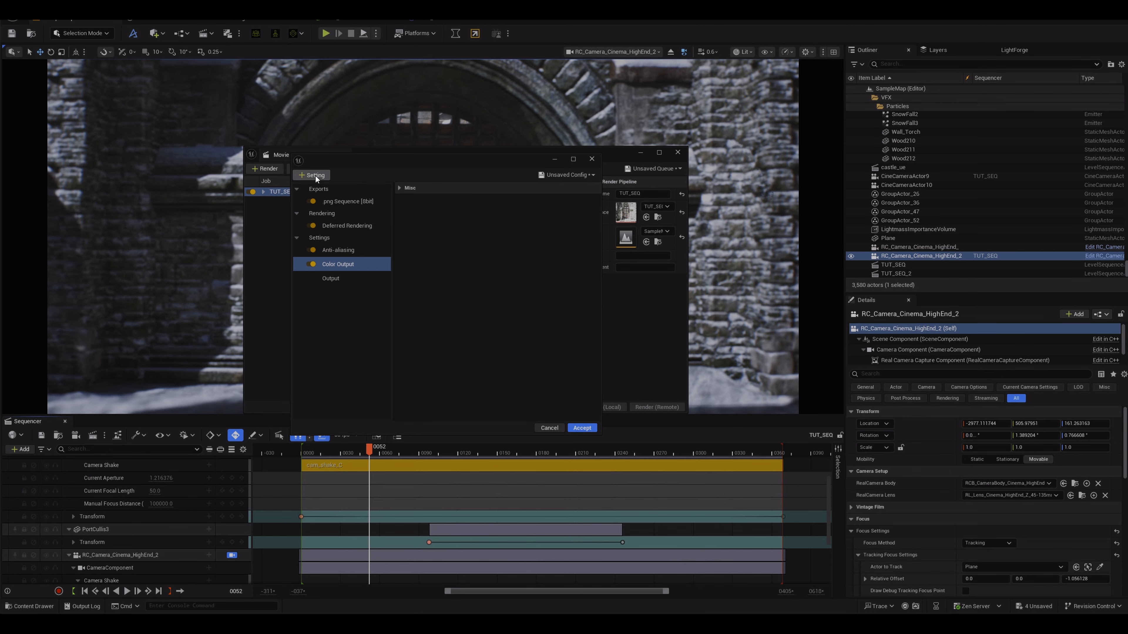
left_click(399, 188)
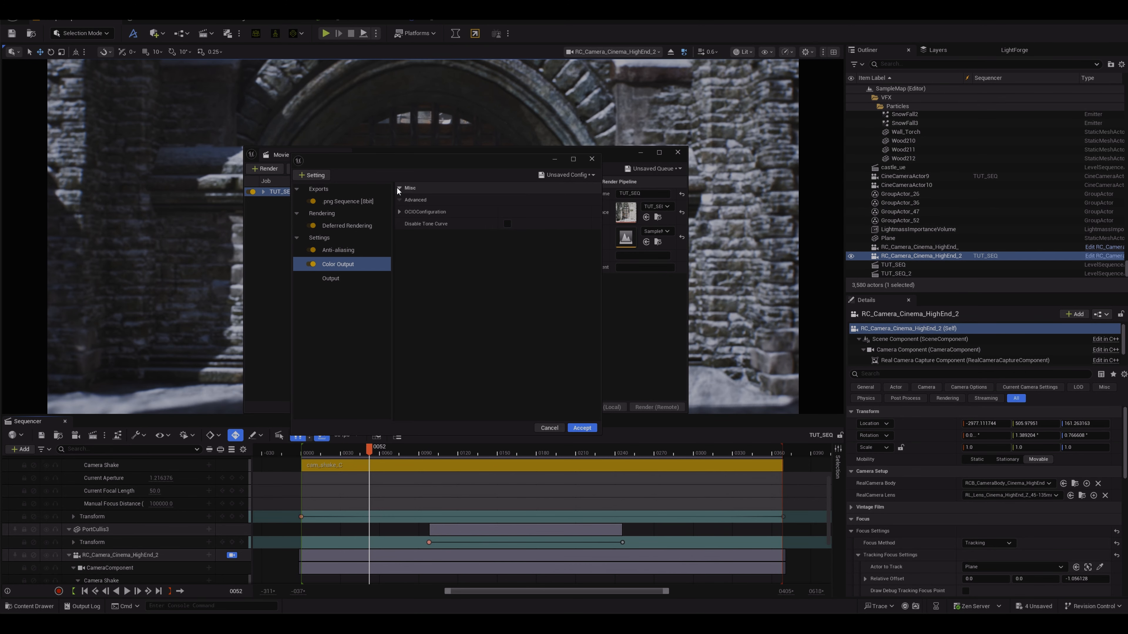
left_click(399, 211)
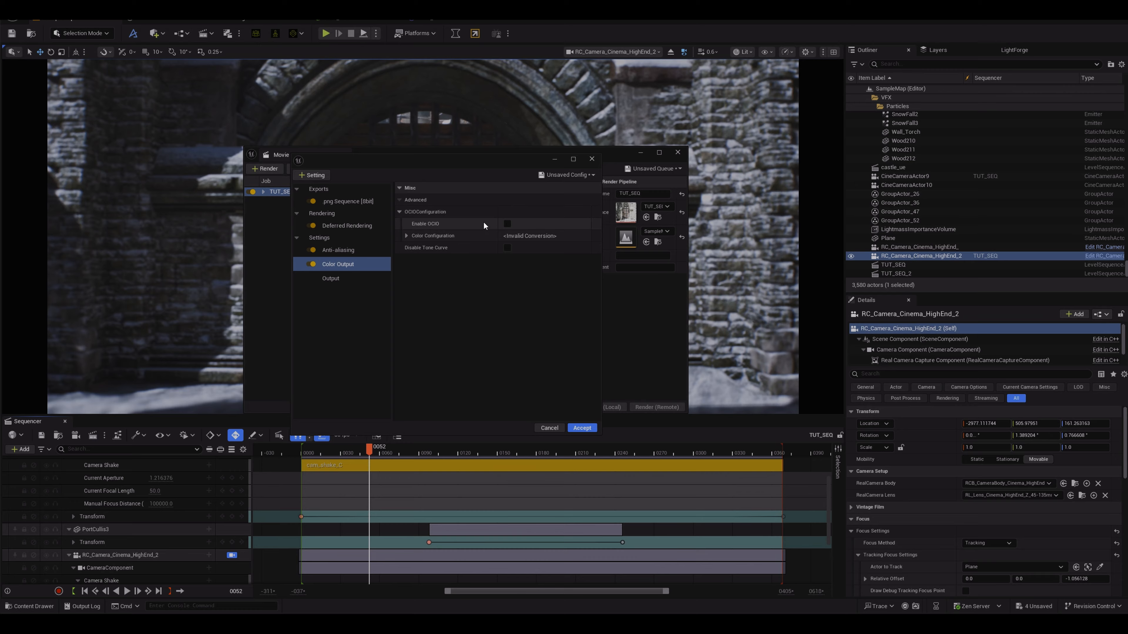
left_click(507, 223)
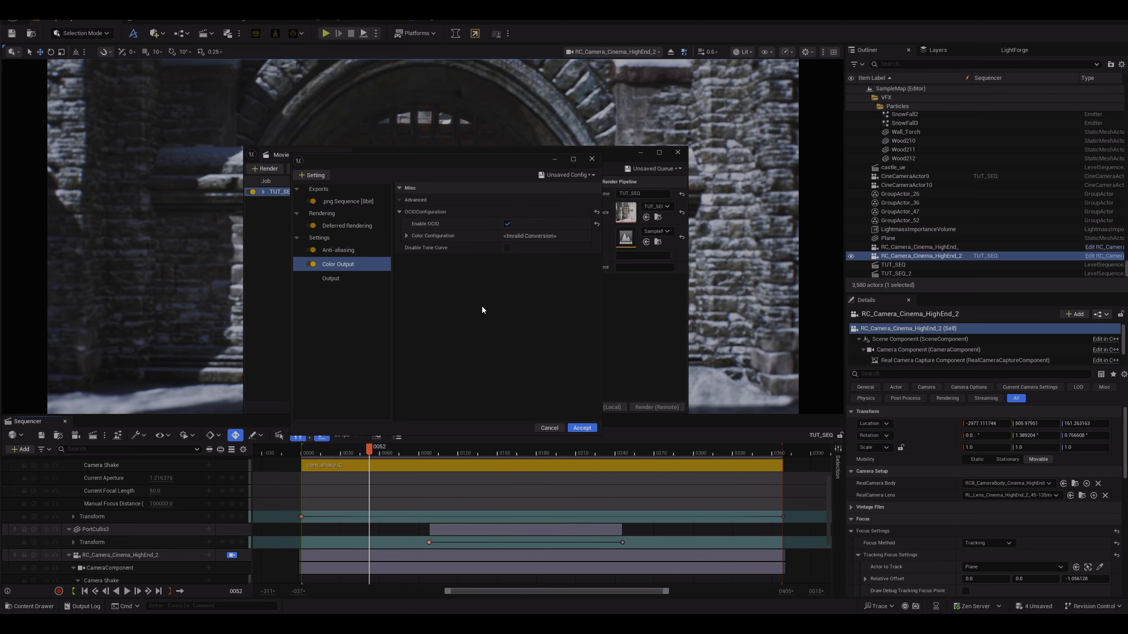
left_click(407, 235)
left_click(407, 235)
left_click(400, 212)
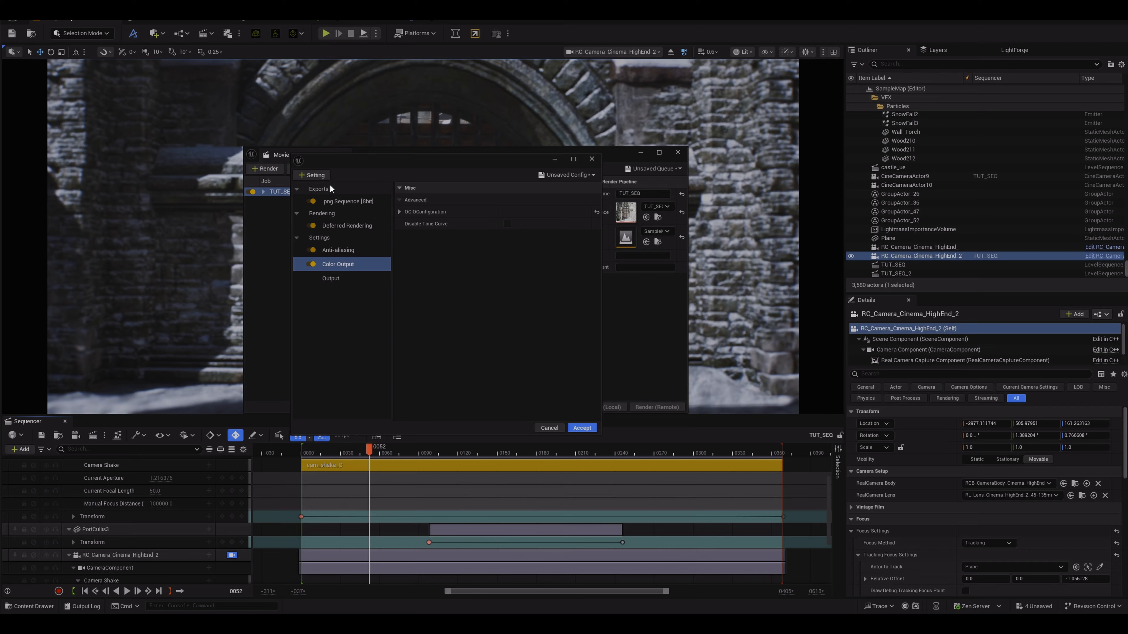
Add a Game Overrides setting, review the output settings and accept the render configuration.
left_click(313, 175)
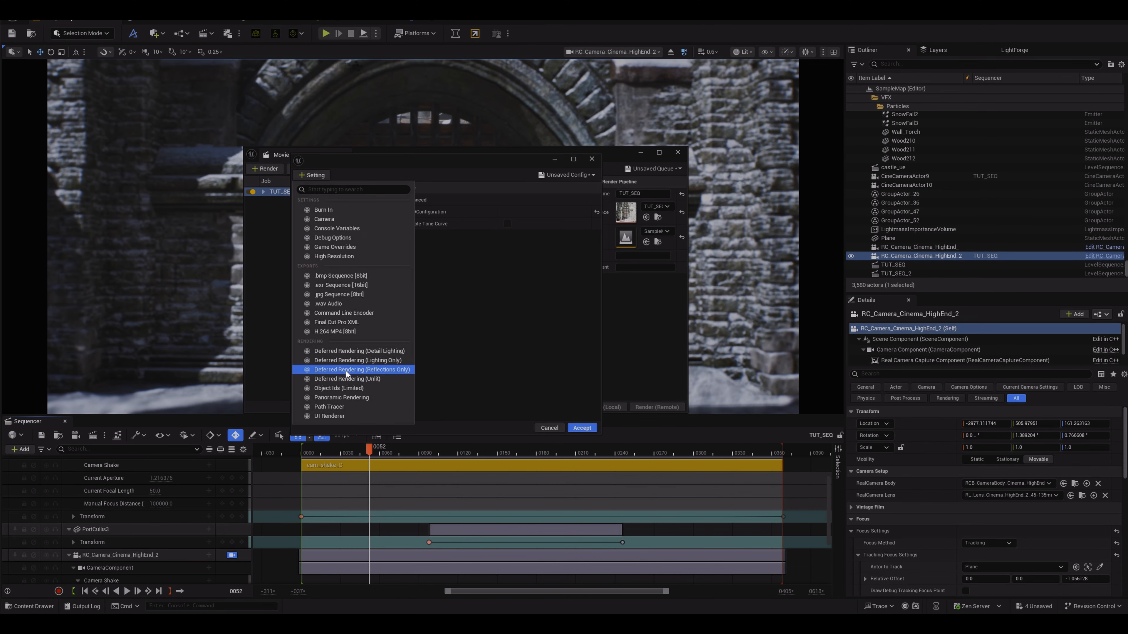
left_click(342, 247)
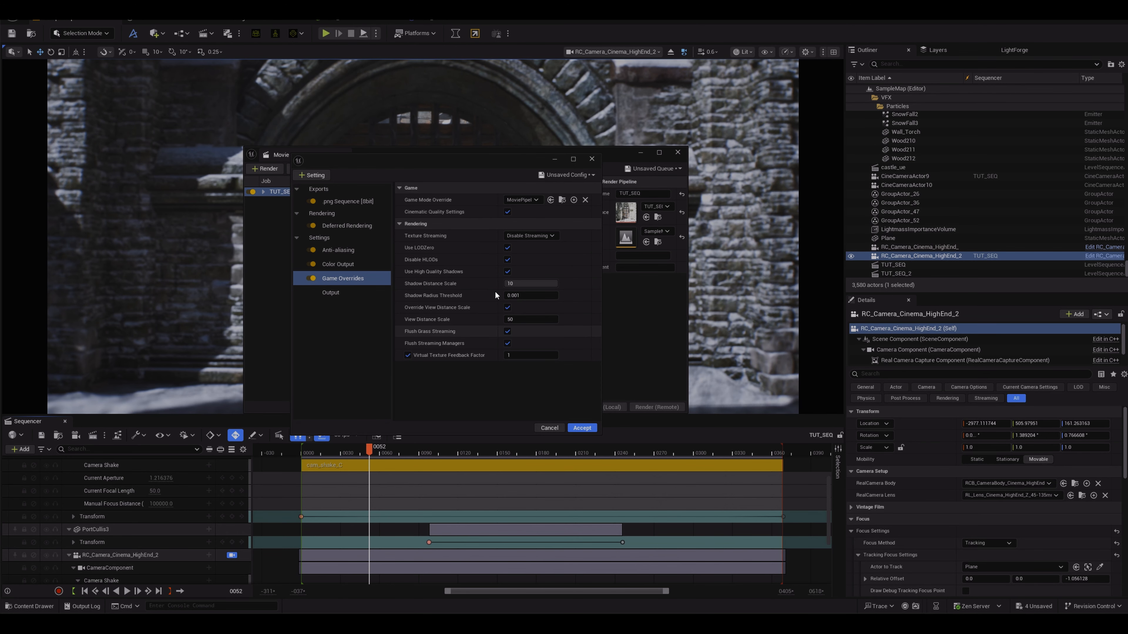
left_click(330, 293)
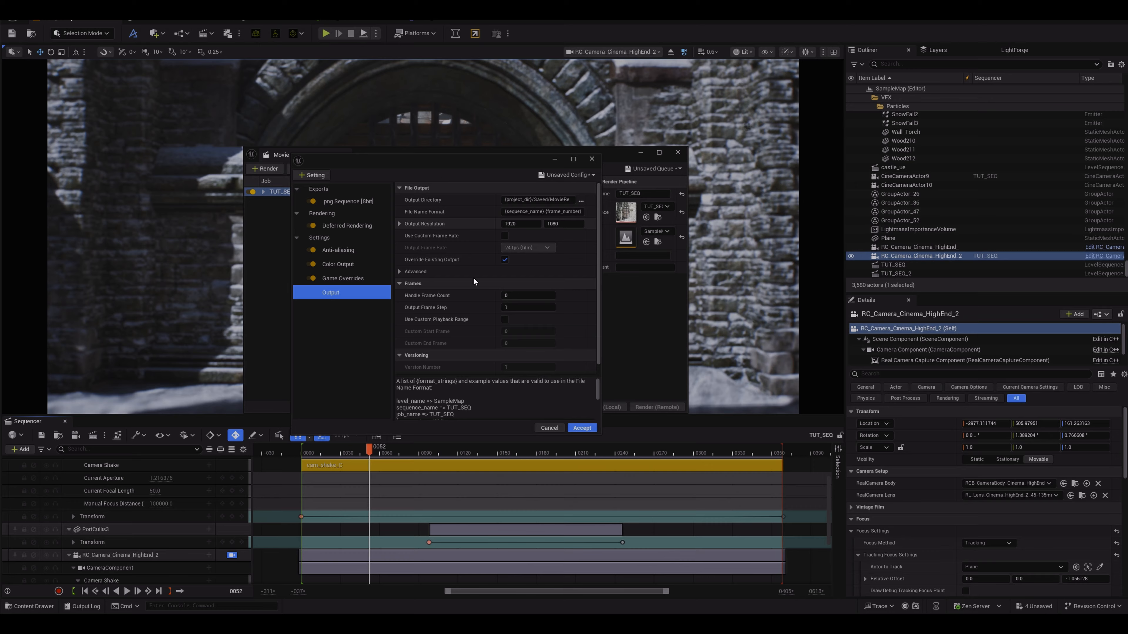
left_click(582, 428)
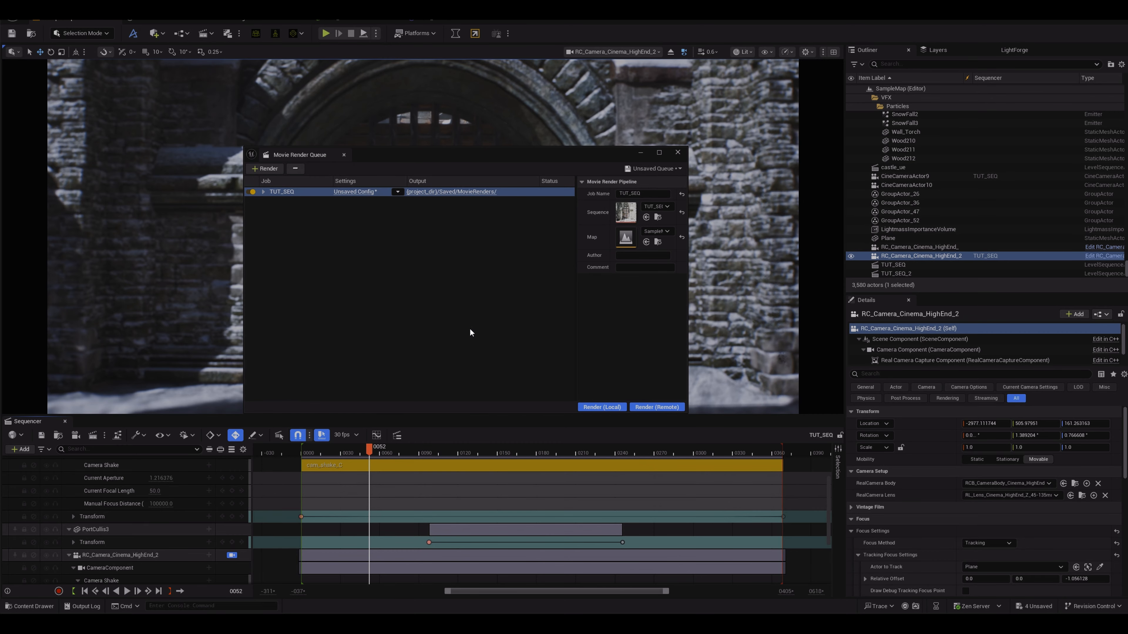
Reopen the TUT_SEQ job's render configuration, review its output settings and dismiss it without changes.
left_click(597, 406)
left_click(353, 192)
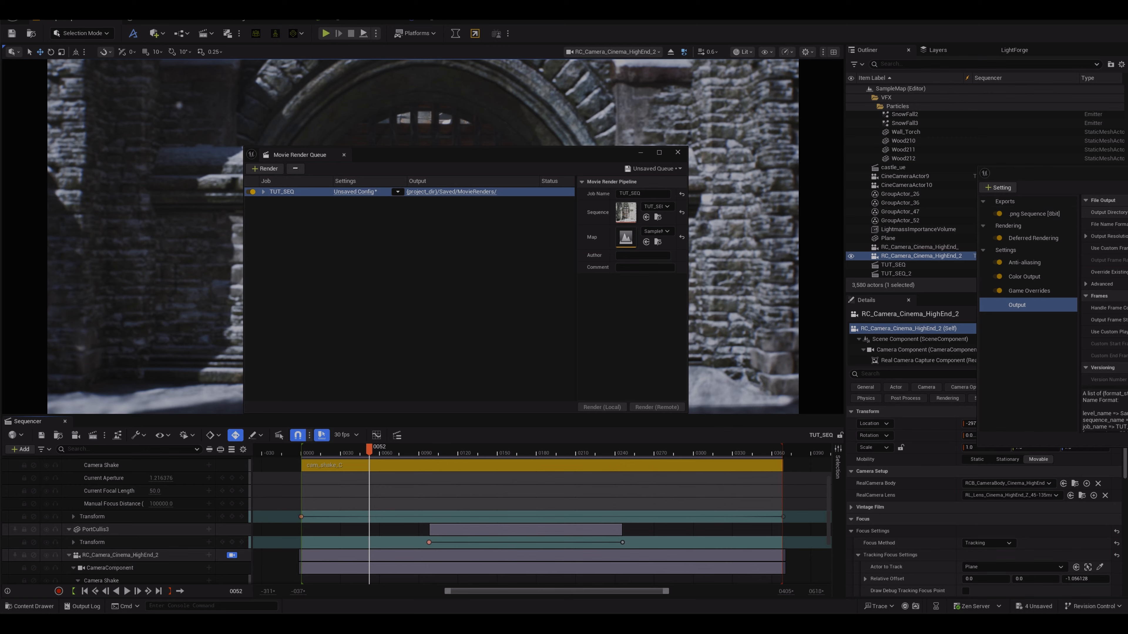
left_click_drag(1127, 171, 483, 134)
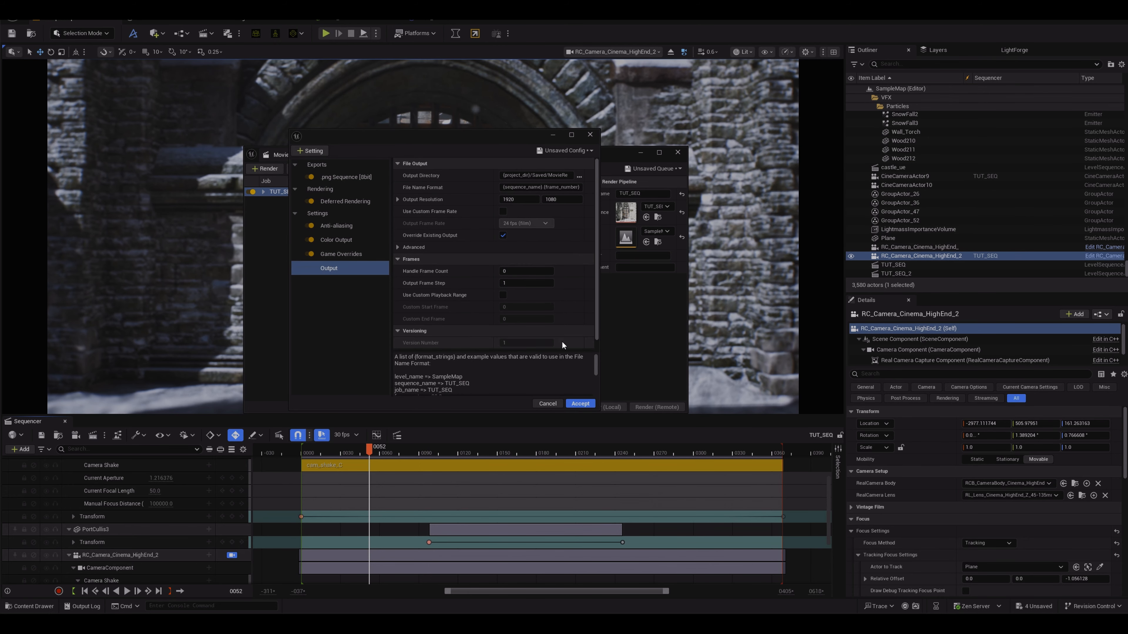
left_click(546, 403)
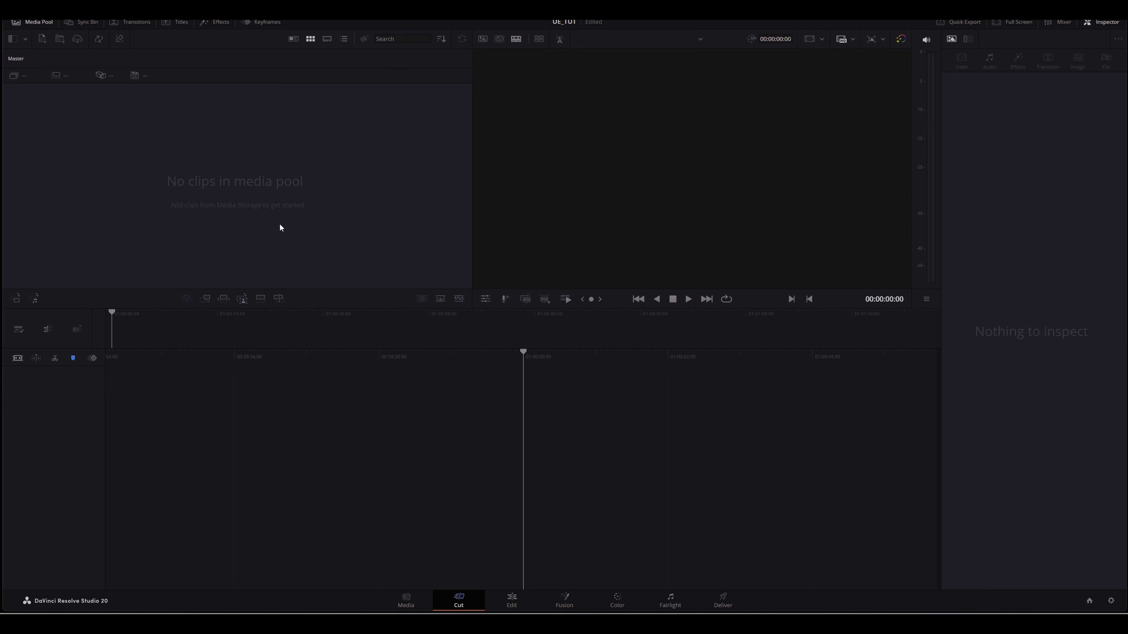
Switch to DaVinci Resolve's Media page and browse in File Explorer to the TUT folder under icvfx, snow, UE export on New Volume (L:).
left_click(401, 595)
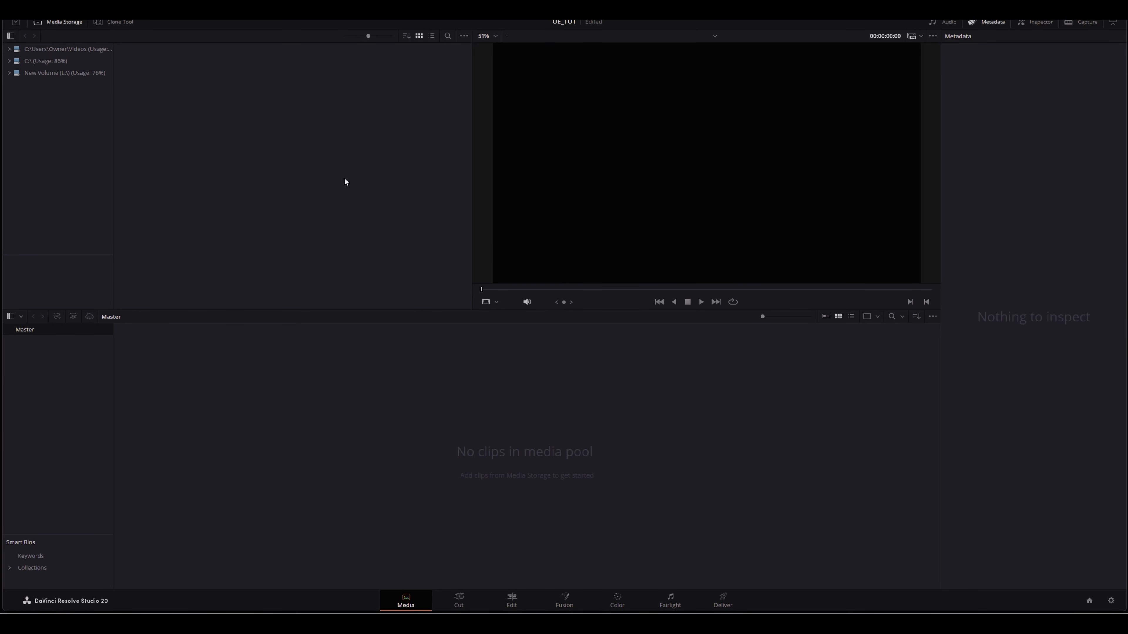
key("super+e")
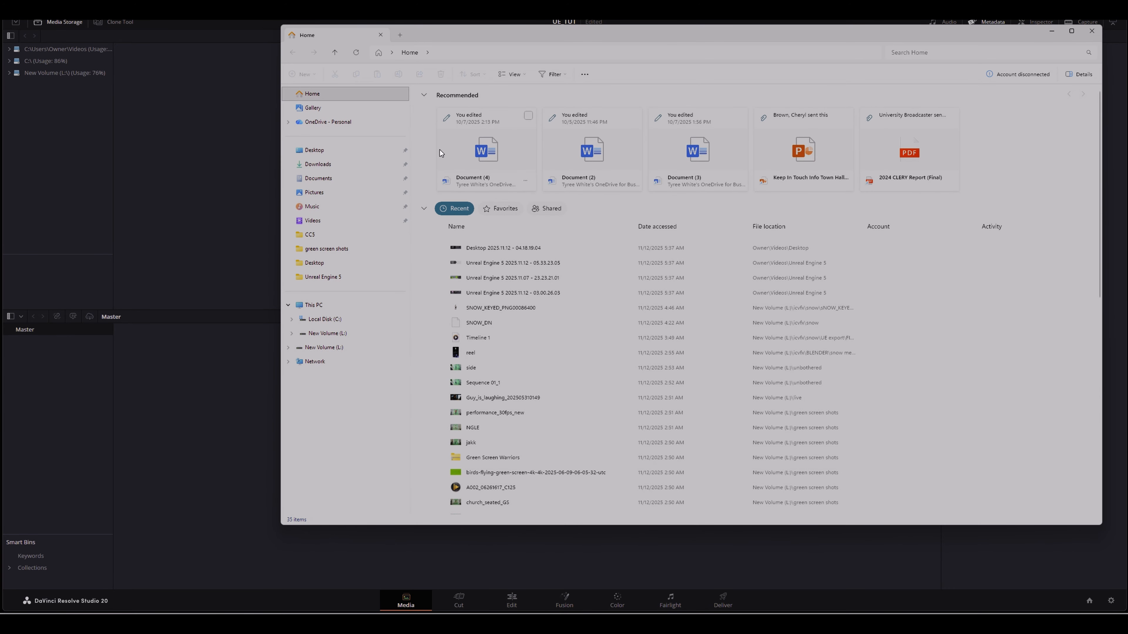
left_click(327, 333)
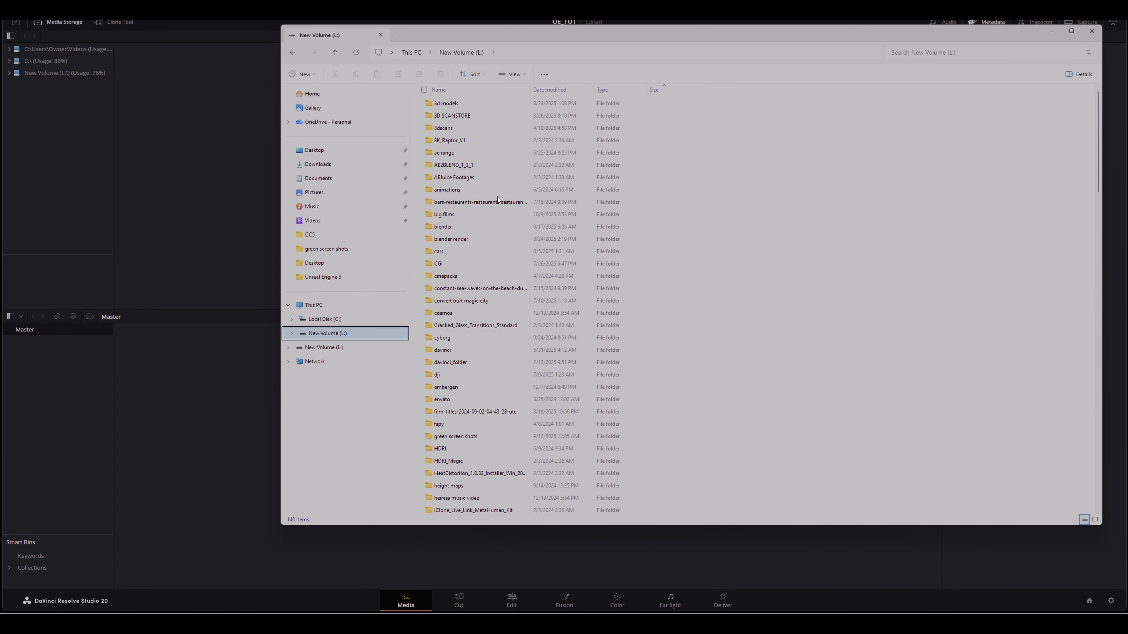
scroll(481, 292, "down", 3)
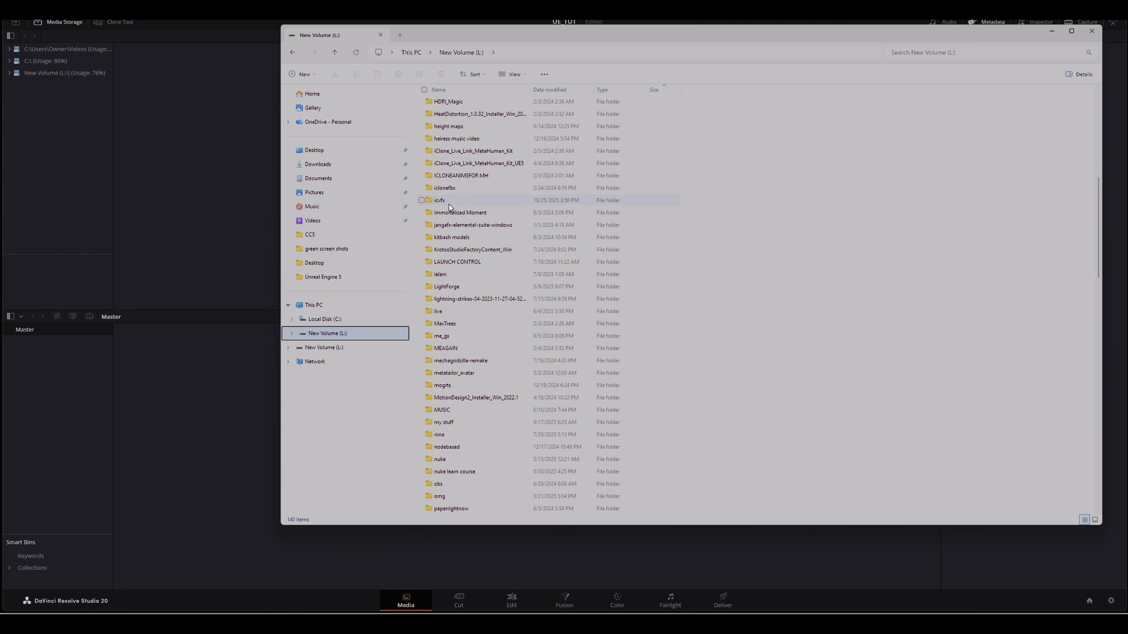
double_click(448, 200)
scroll(711, 320, "down", 5)
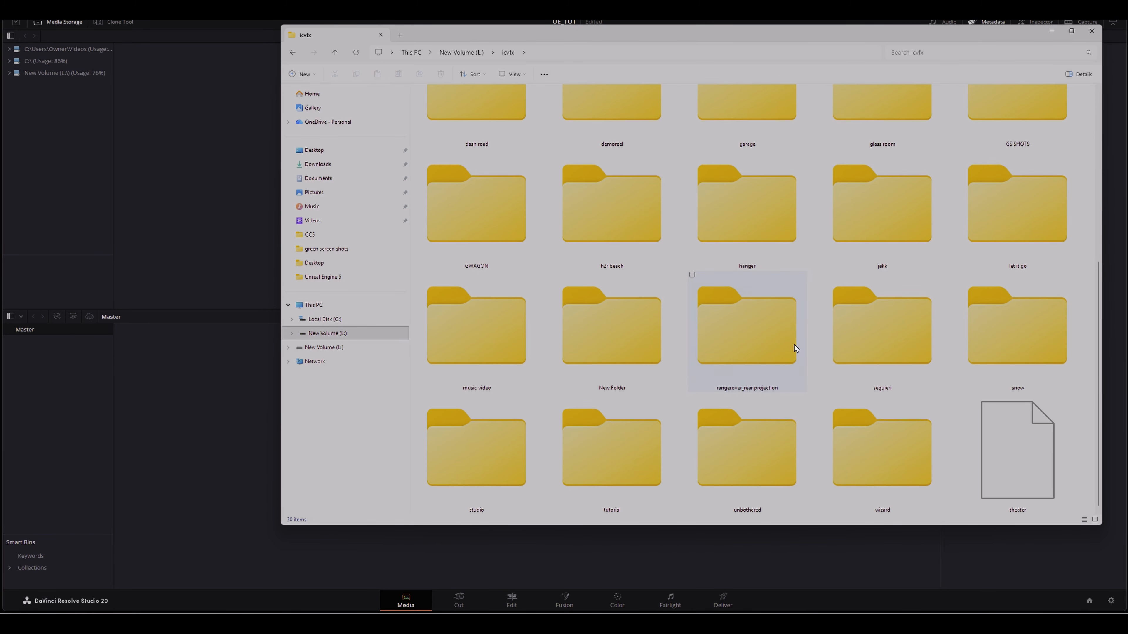
double_click(1011, 340)
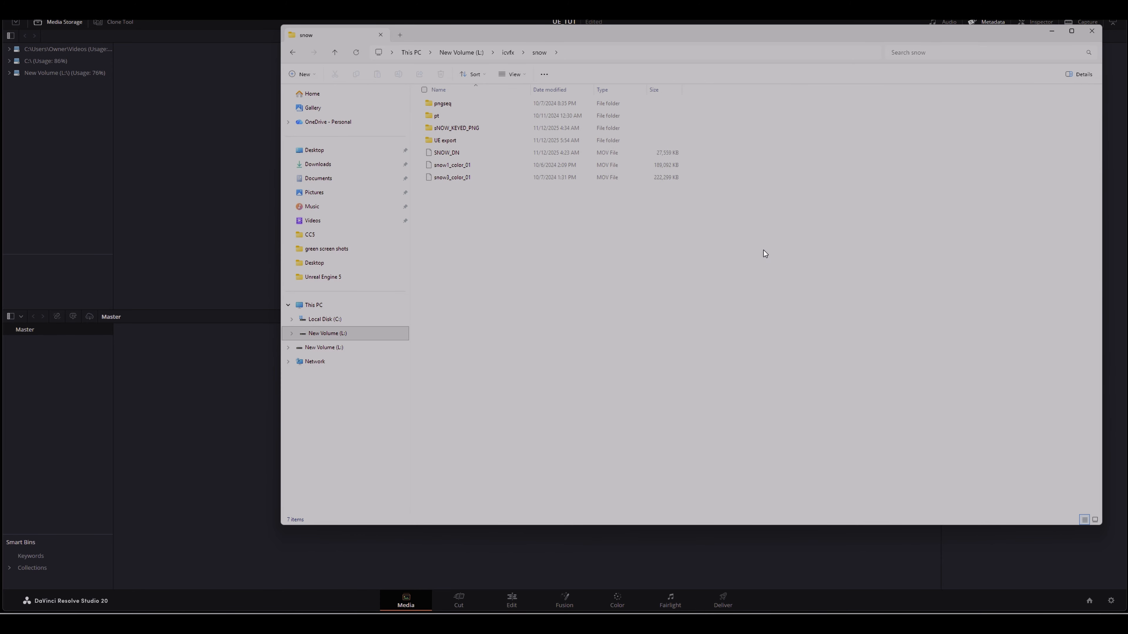
double_click(450, 141)
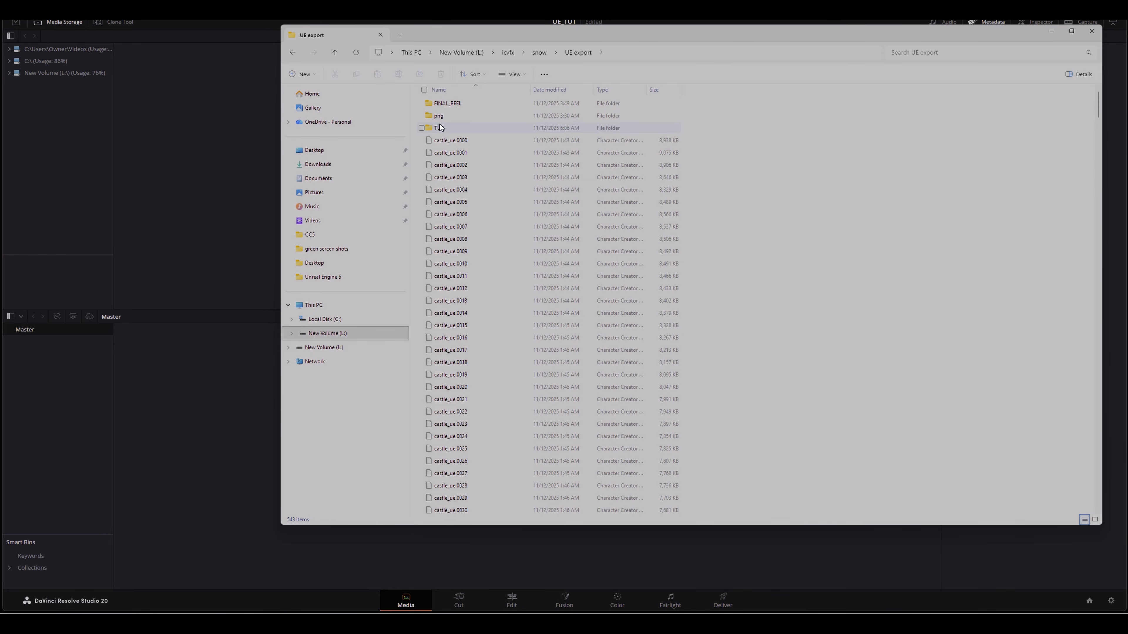
double_click(440, 128)
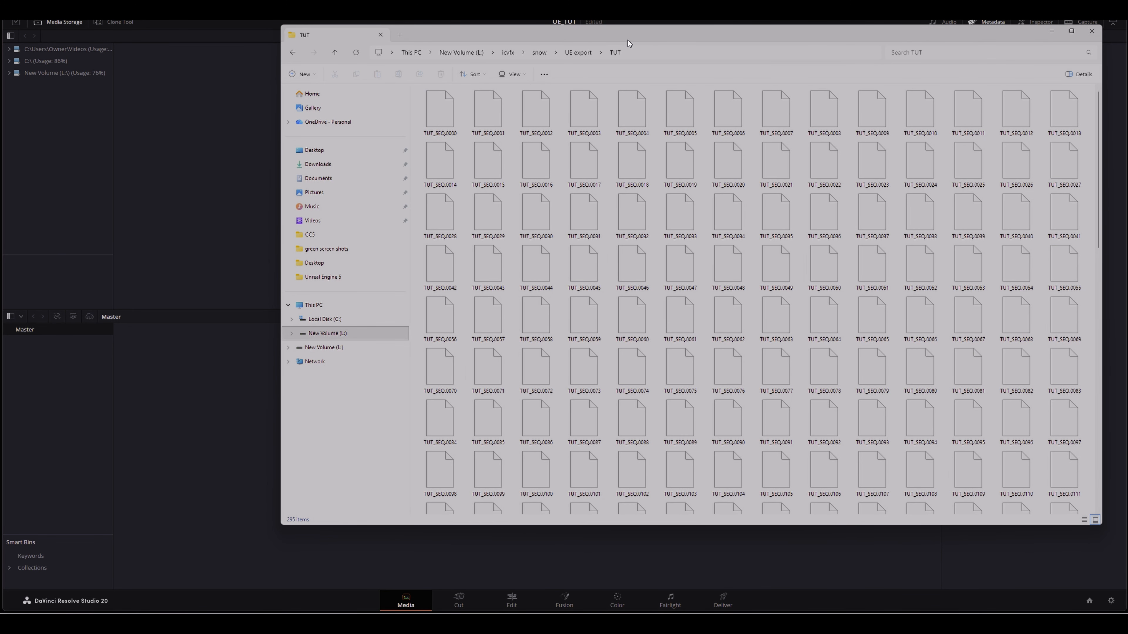
Load the TUT folder's frames into Resolve's media storage and add the TUT_SEQ PNG sequence to the media pool.
left_click_drag(628, 40, 676, 141)
left_click_drag(549, 242, 143, 94)
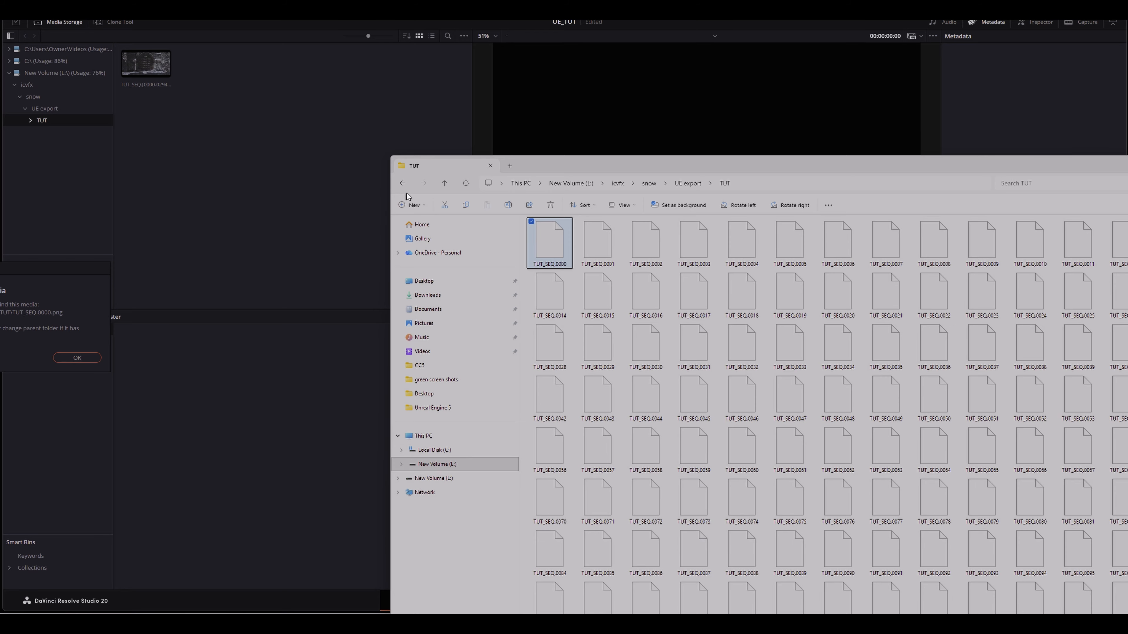
left_click(77, 359)
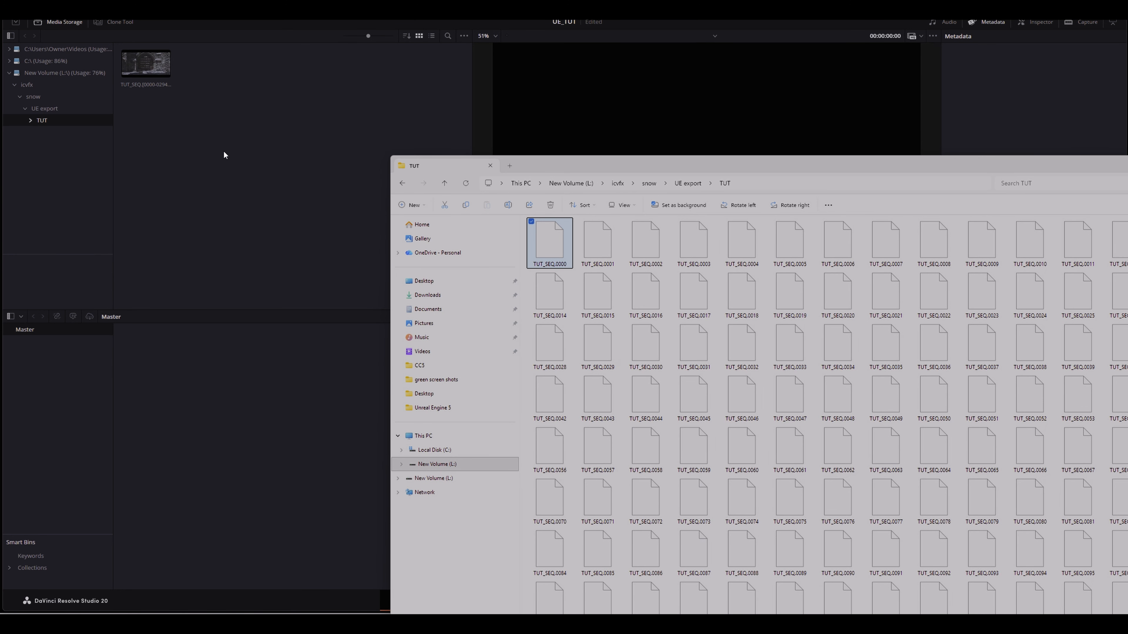
left_click_drag(684, 168, 0, 129)
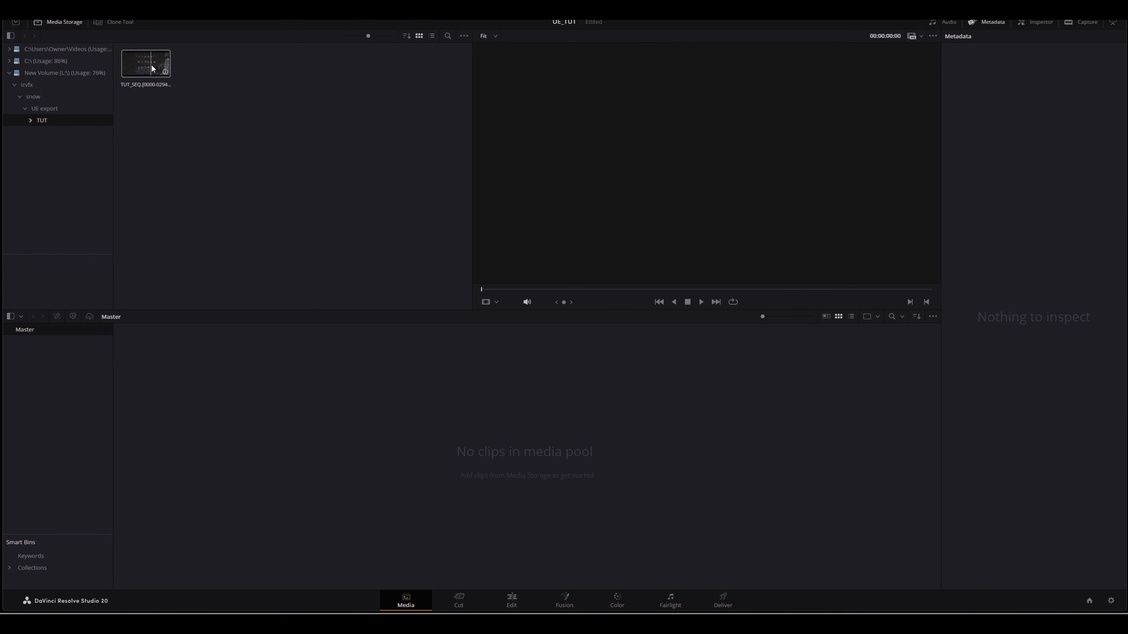
right_click(149, 68)
left_click(175, 72)
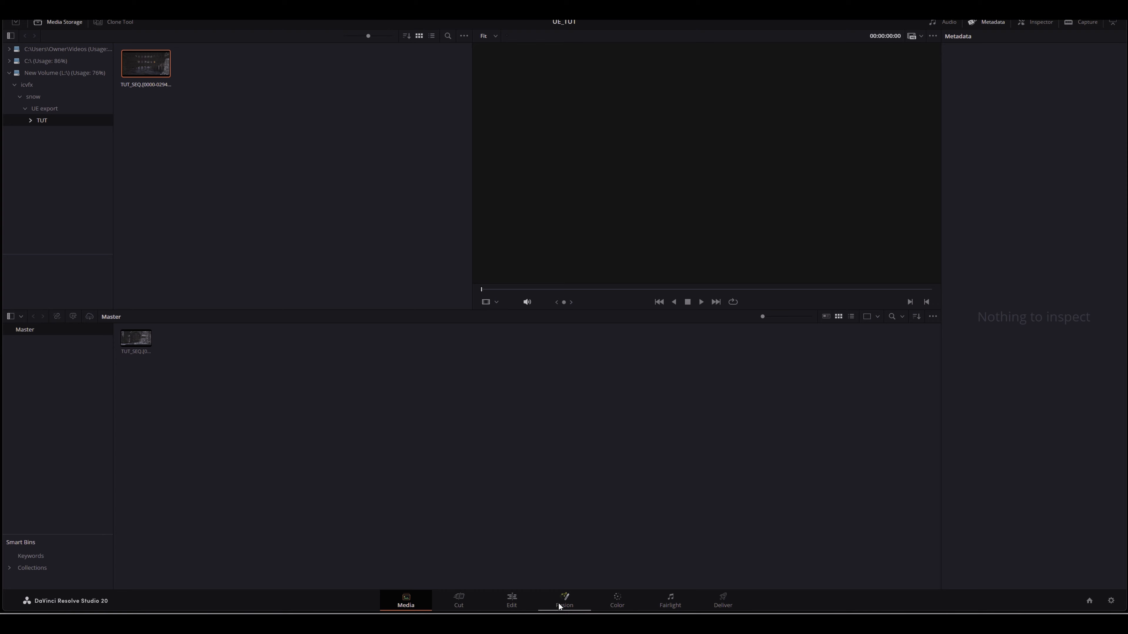
Place the TUT_SEQ PNG clip on a new timeline in the Edit page, play it back and park the playhead at 01:00:11:01.
left_click(512, 600)
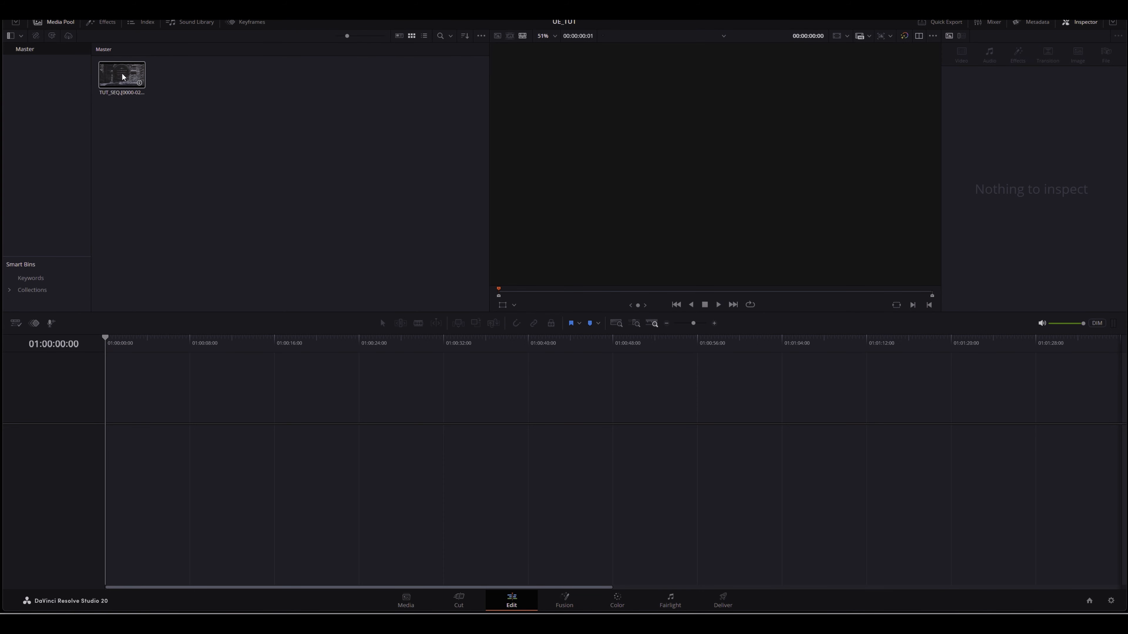
left_click_drag(122, 76, 112, 454)
left_click_drag(105, 337, 178, 331)
key("space")
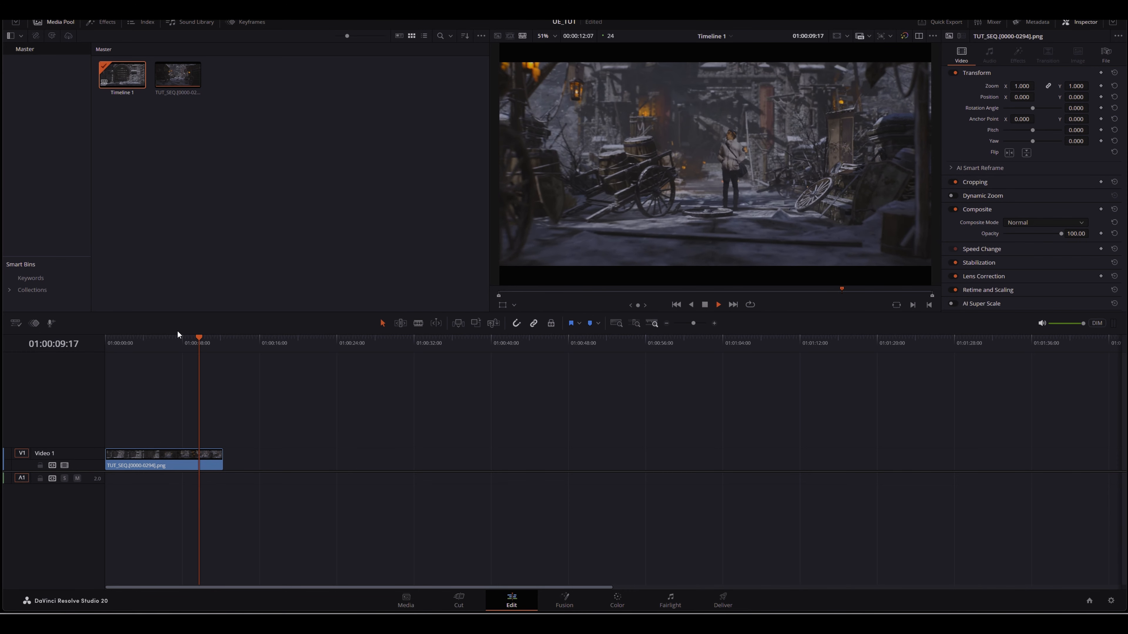
key("space")
mouse_move(204, 339)
left_mouse_down()
mouse_move(166, 339)
mouse_move(212, 337)
left_mouse_up()
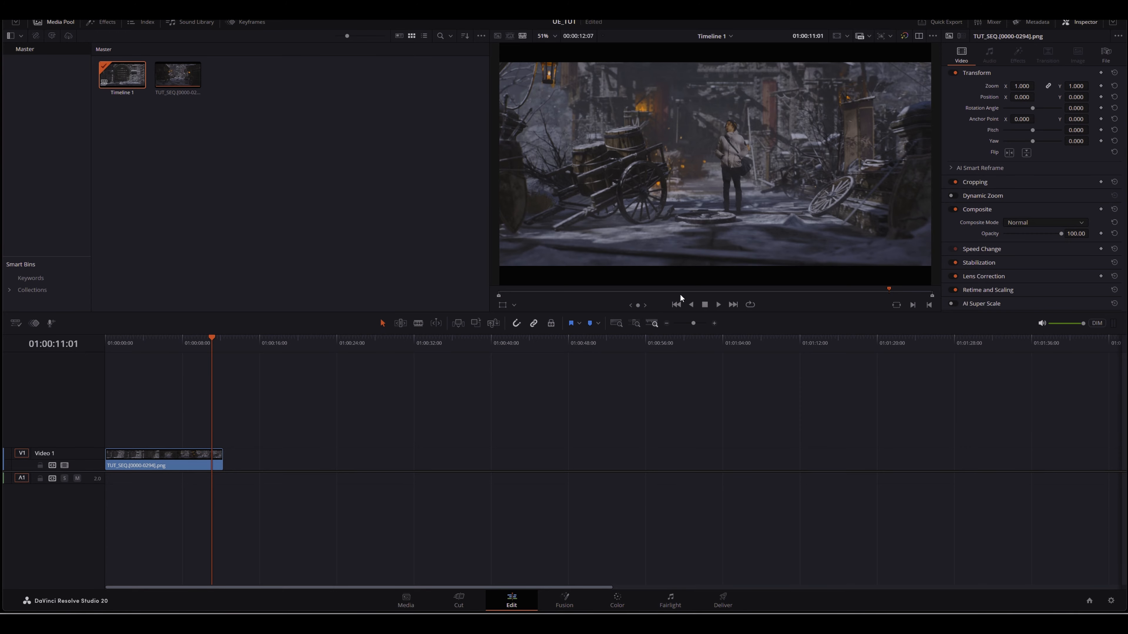
Raise the TUT_SEQ clip's contrast to 1.068 in the Color page's primaries.
left_click(617, 600)
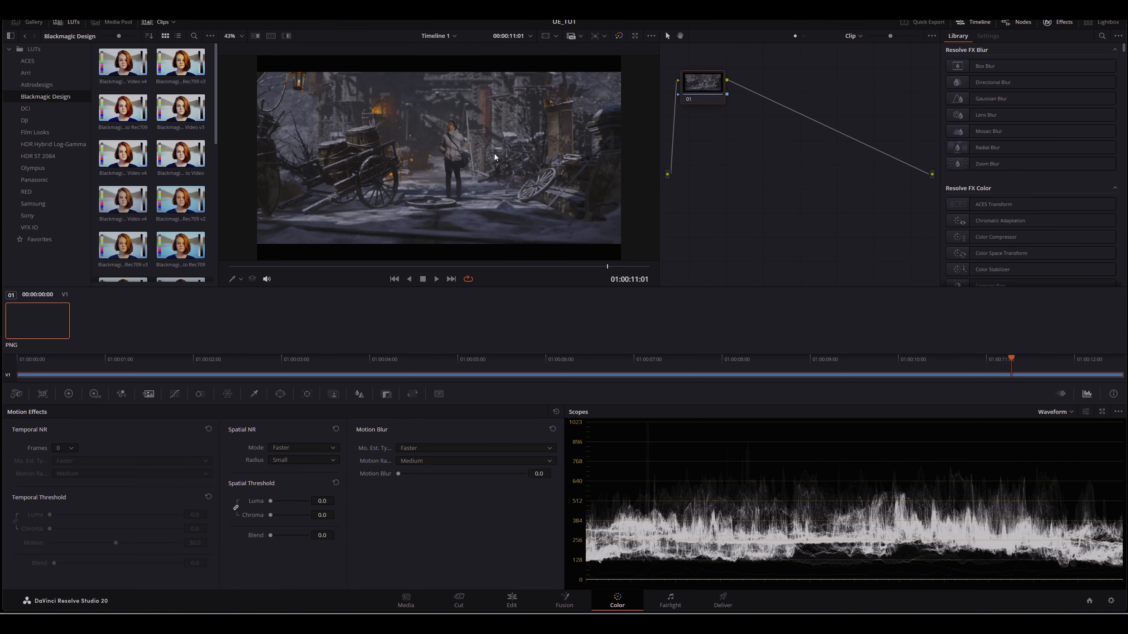
left_click(70, 394)
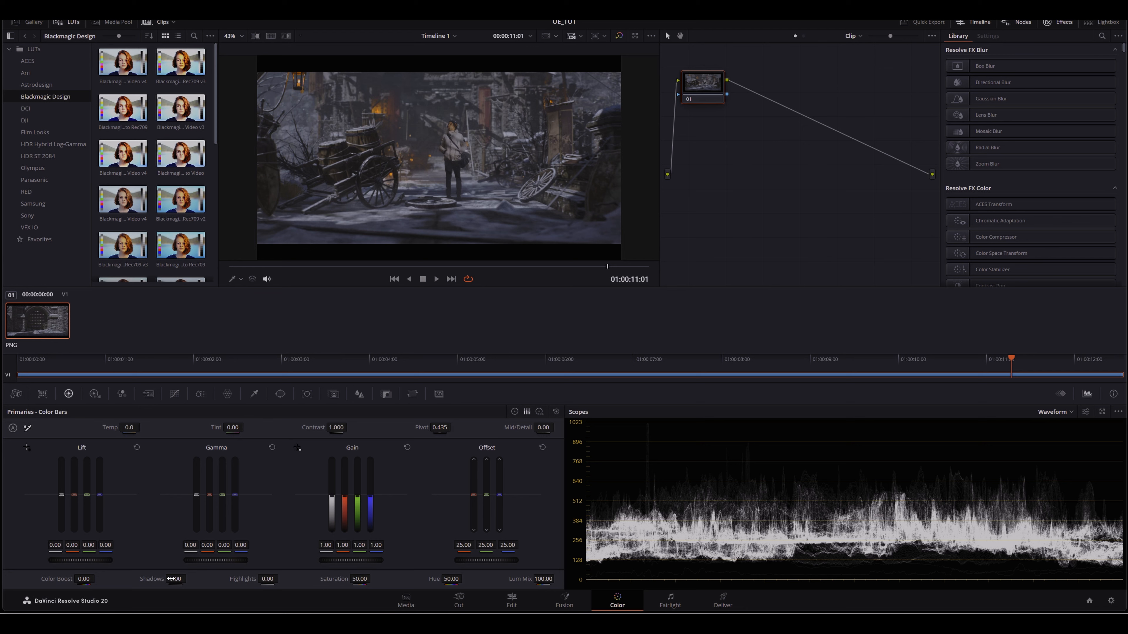
left_click_drag(338, 428, 350, 427)
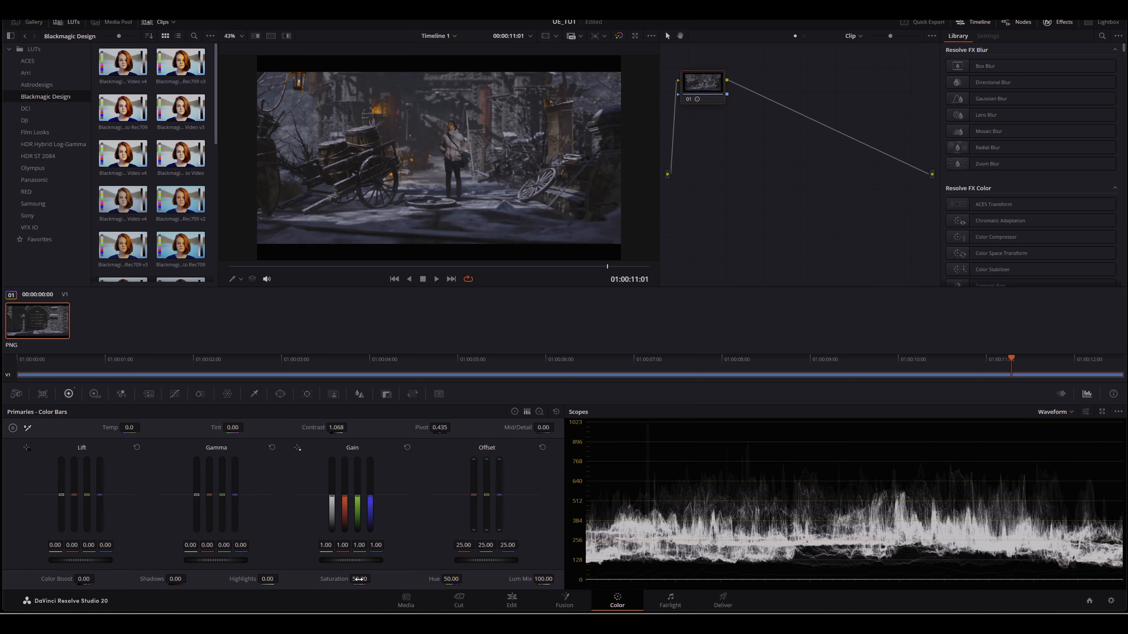
Set the clip's saturation to 71.80, shadows to -31.00, gamma to 0.03 and gain to 1.28 in the primaries.
left_click_drag(359, 579, 373, 579)
left_click_drag(218, 559, 189, 578)
left_click_drag(343, 569, 356, 568)
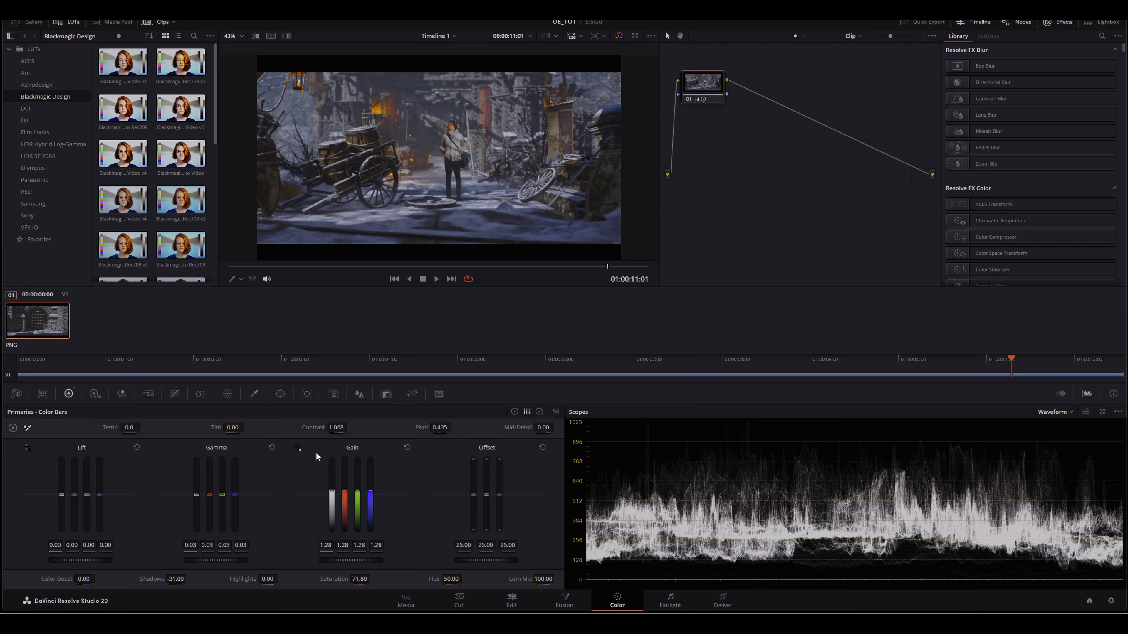
Raise the clip's contrast to 1.254 and set the contrast pivot to 0.333.
left_click_drag(337, 427, 347, 427)
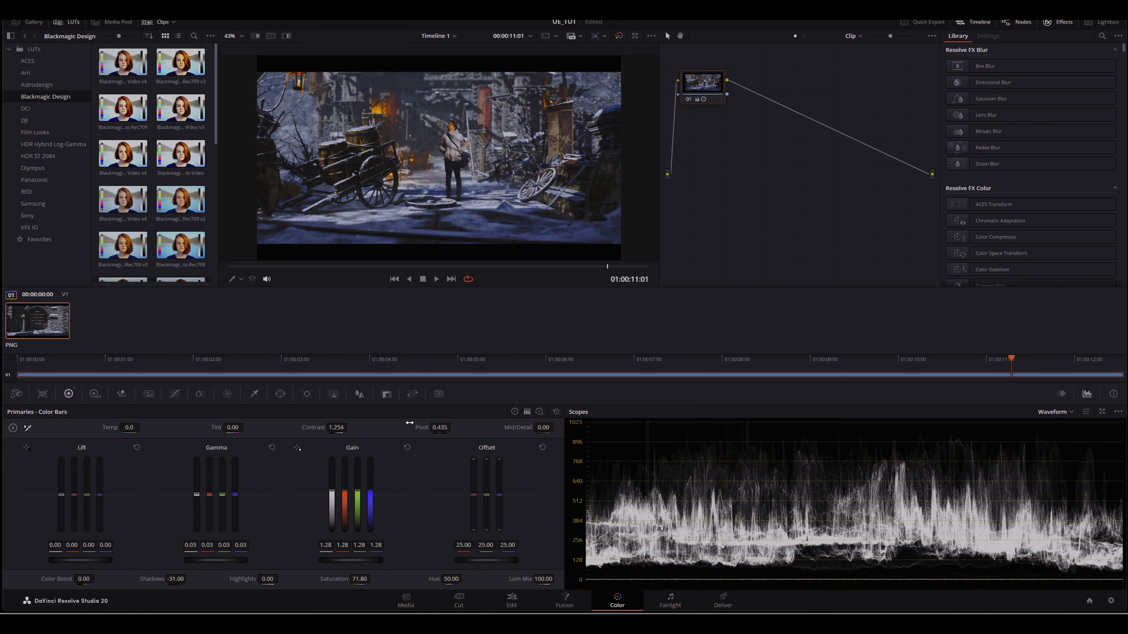
double_click(437, 428)
type(".333")
key("Return")
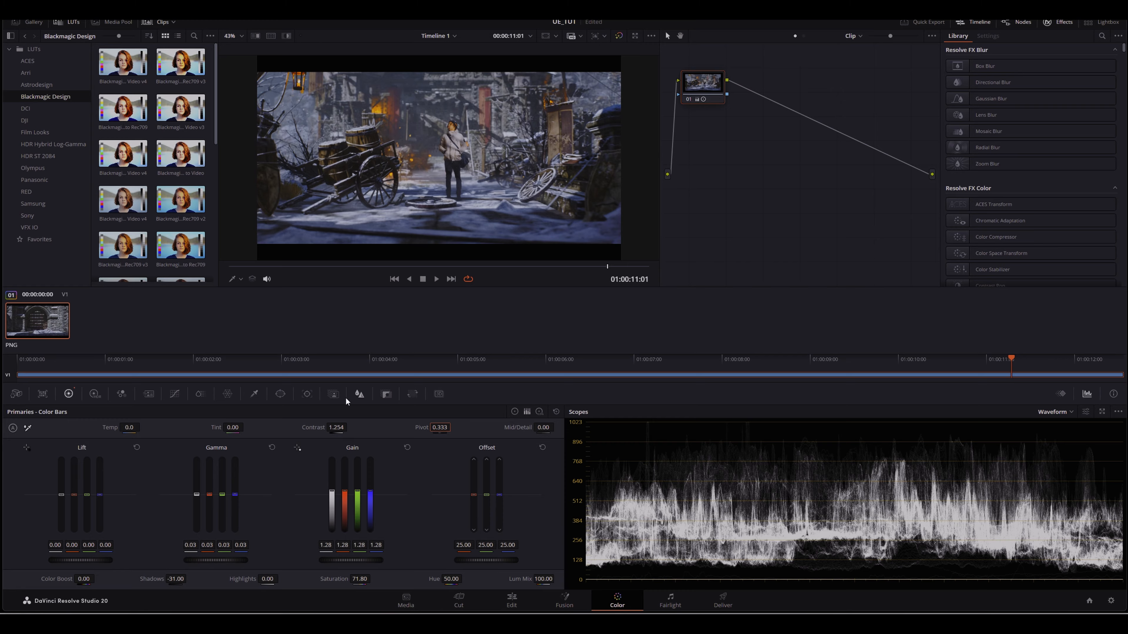
Sharpen the clip slightly by setting the blur radius to 0.46 for all three color channels.
left_click(360, 393)
left_click_drag(102, 493, 102, 496)
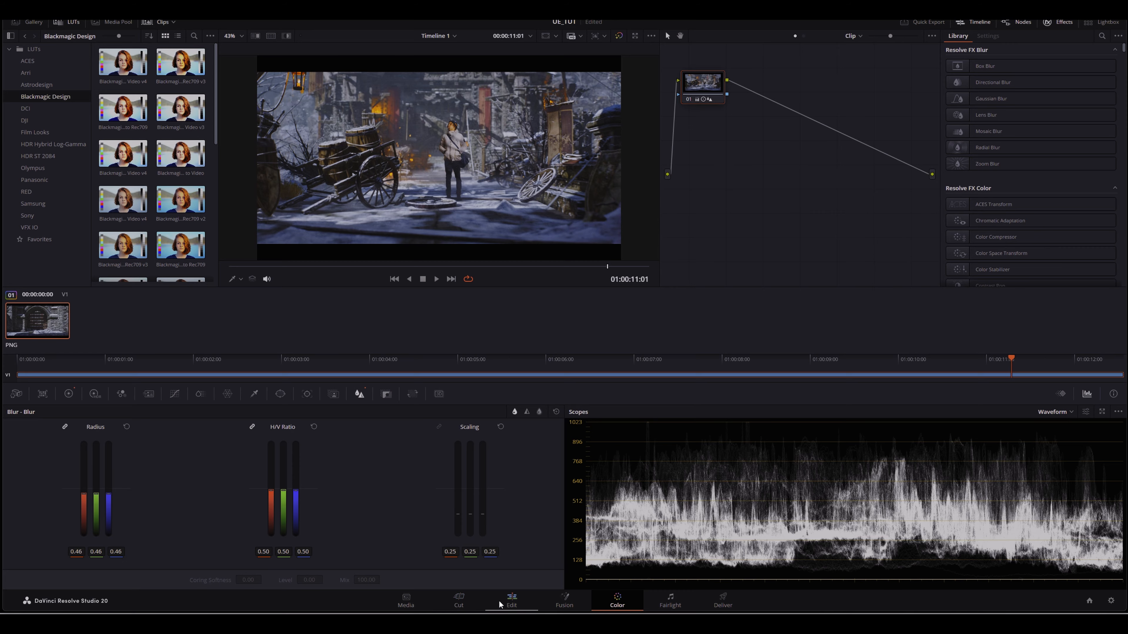
Play back the graded clip on the Edit page to review the grade in motion, looping the playback.
left_click(511, 601)
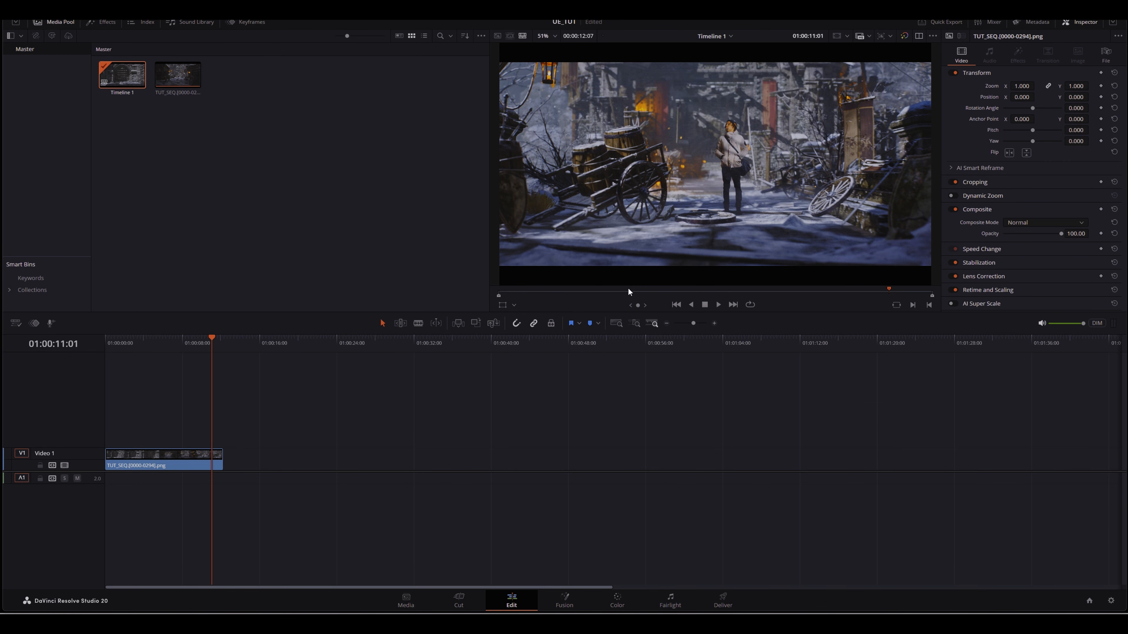
left_click(718, 304)
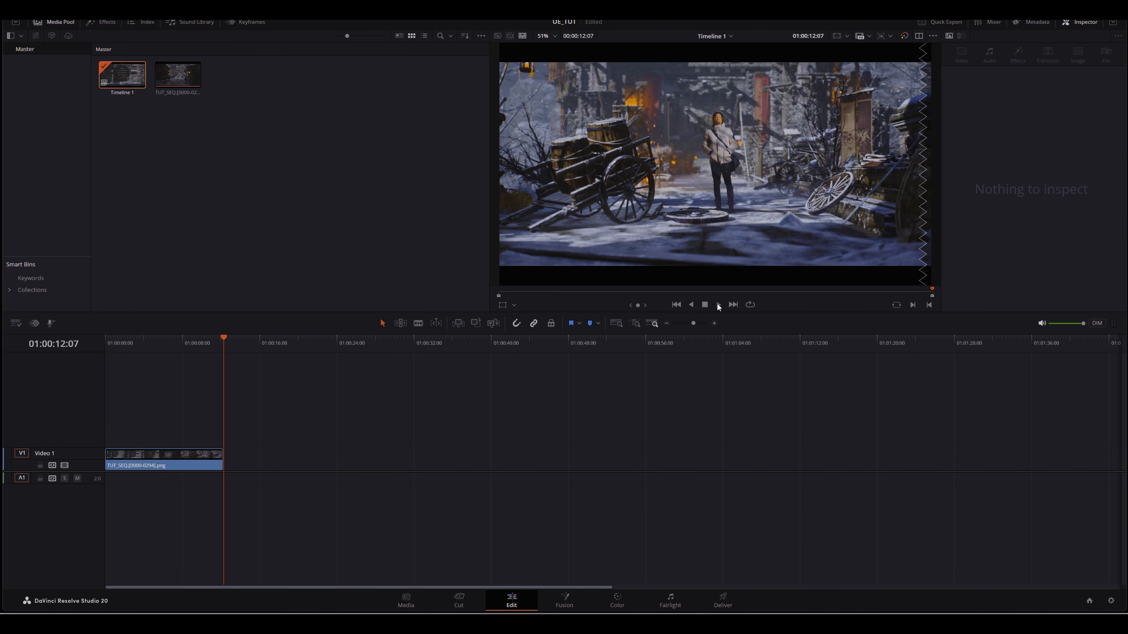
left_click(717, 305)
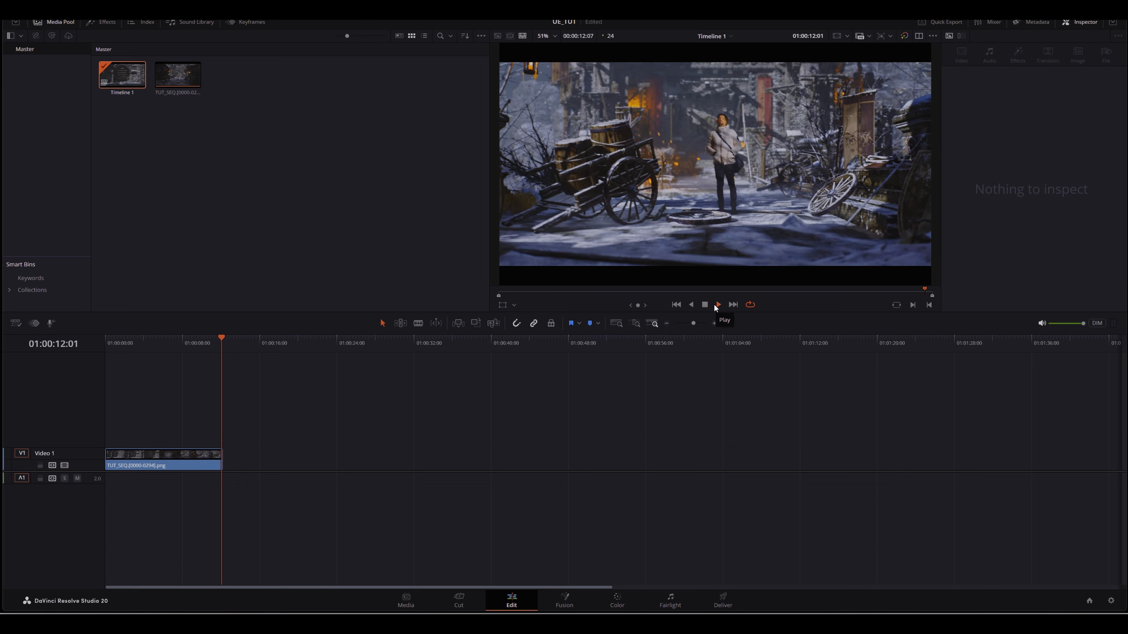
left_click(705, 305)
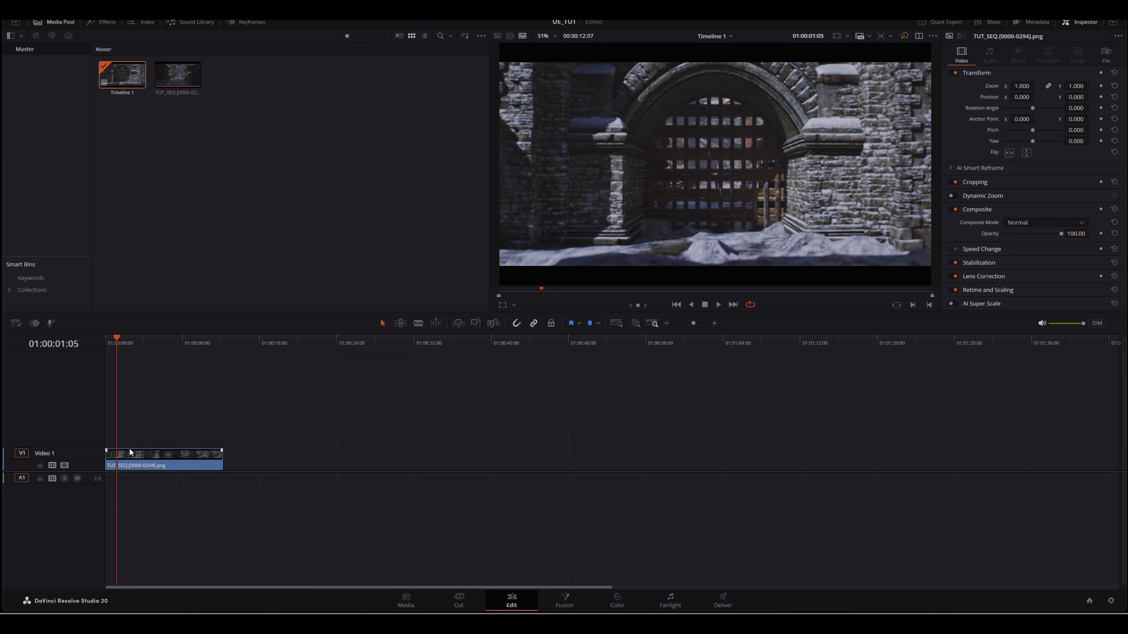
On the Deliver page, name the export TUT_EXPORT and browse for its location to the TUT folder under icvfx, snow, UE export.
left_click(722, 600)
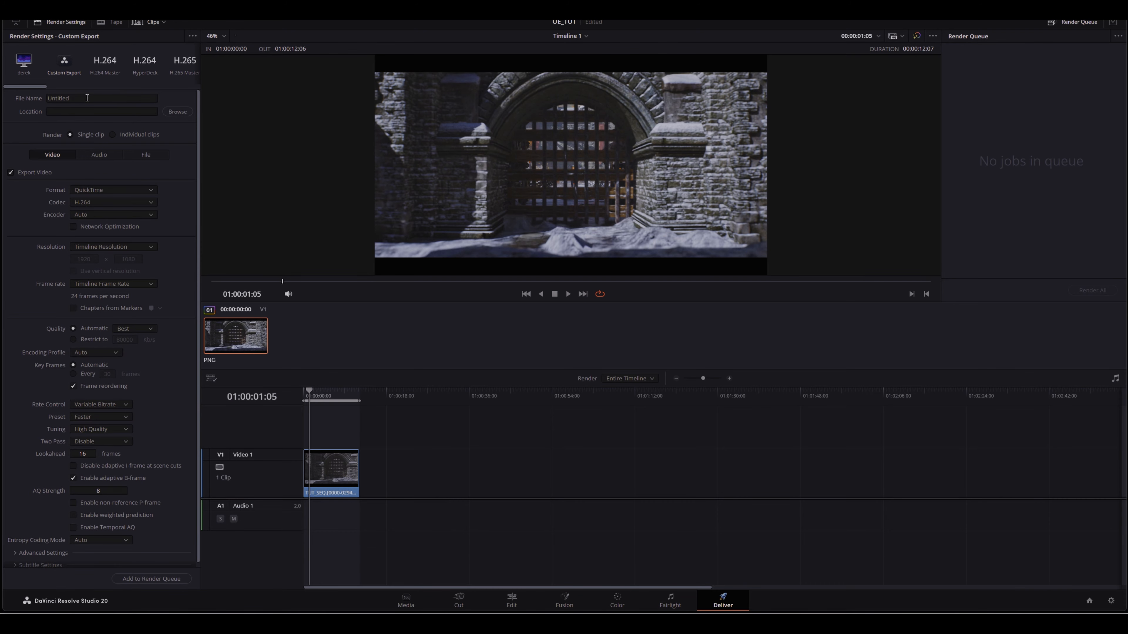
left_click_drag(77, 98, 31, 92)
left_click(177, 112)
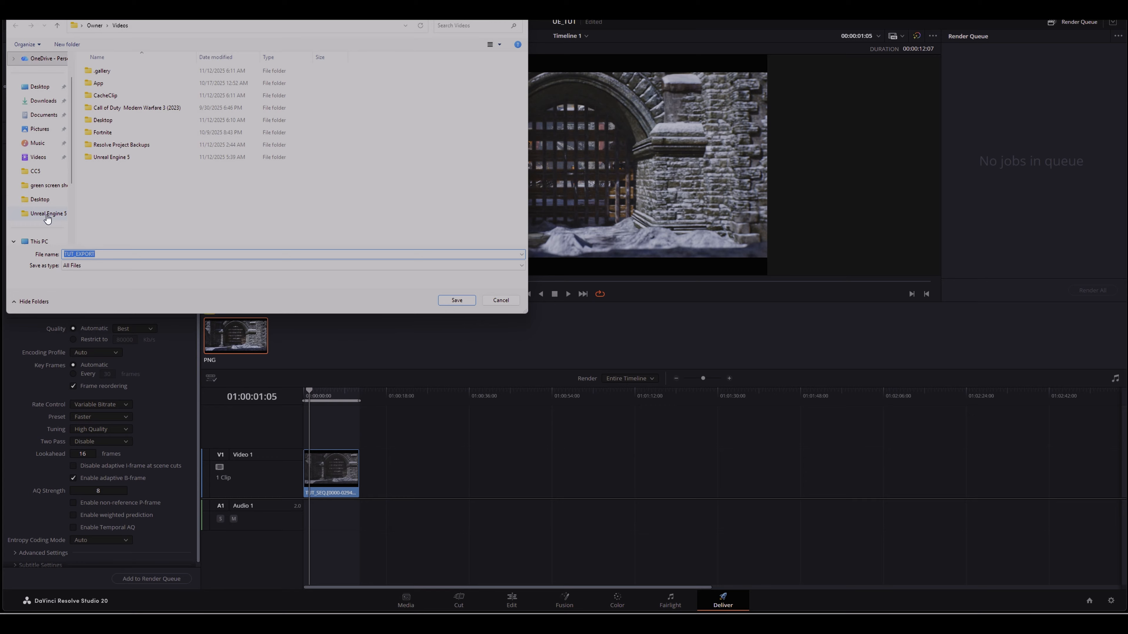
scroll(46, 231, "down", 2)
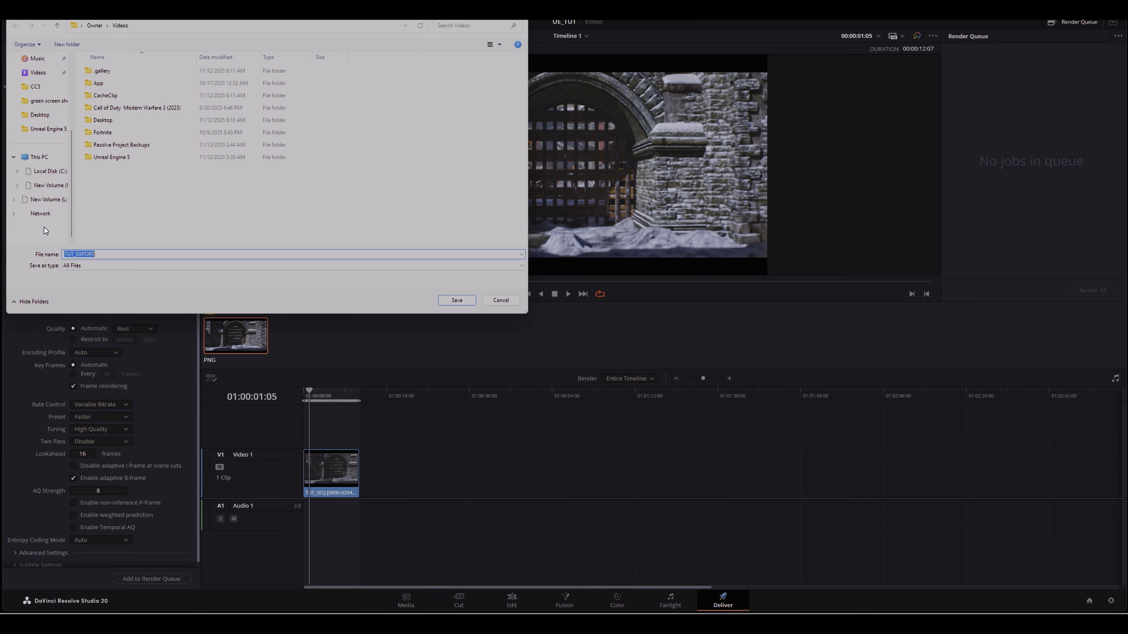
left_click(45, 192)
scroll(123, 174, "down", 5)
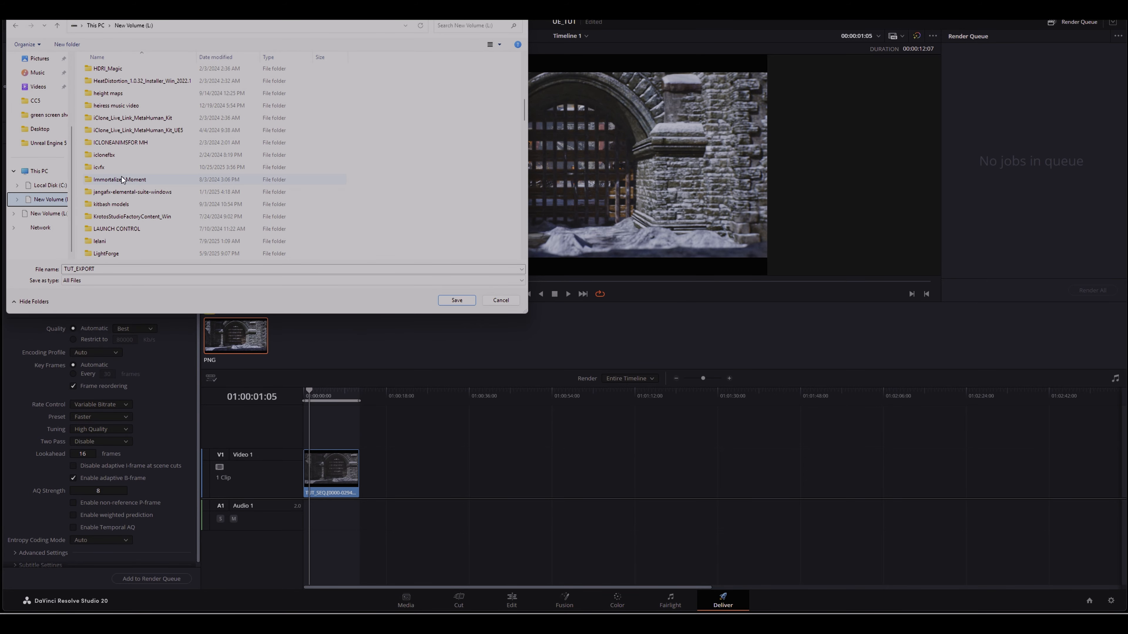
left_click(108, 168)
double_click(108, 169)
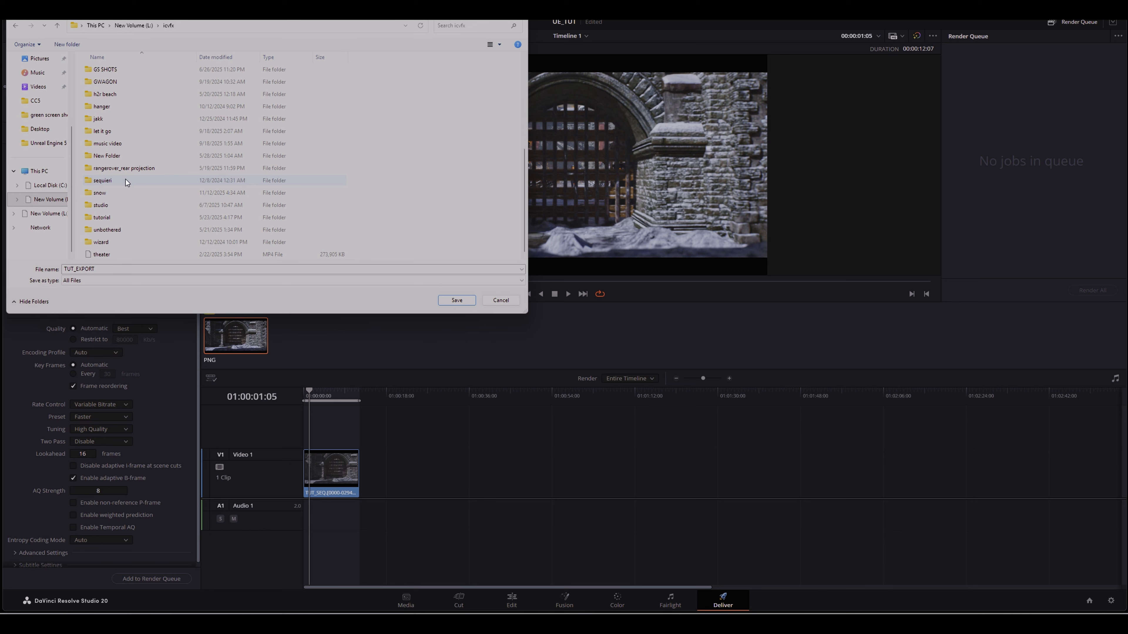
left_click(113, 196)
double_click(113, 196)
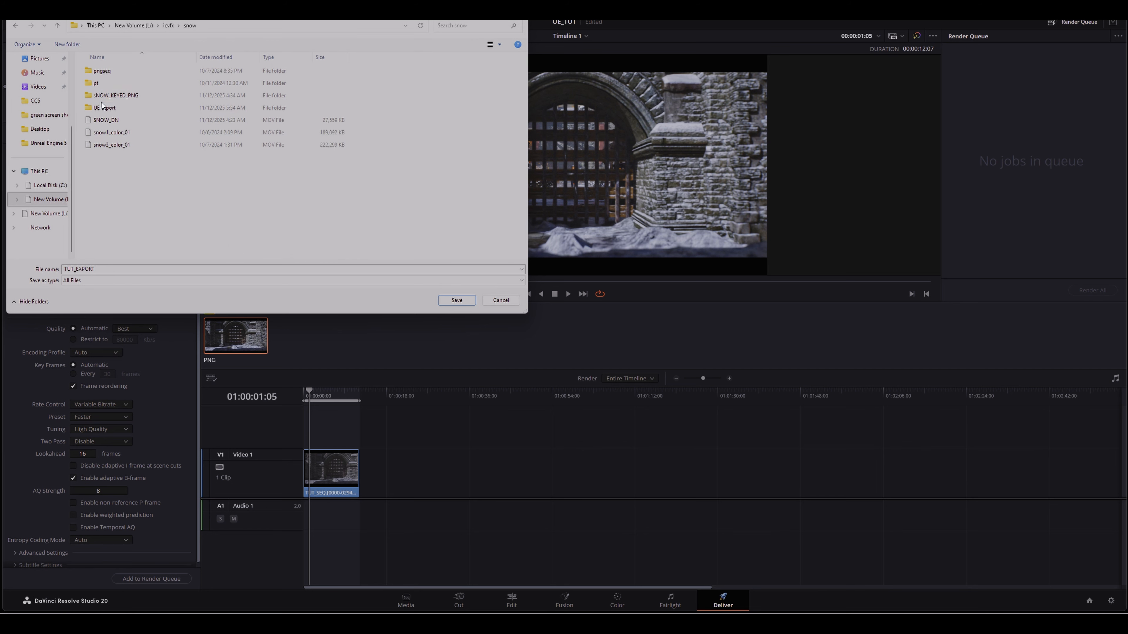
double_click(102, 109)
double_click(103, 95)
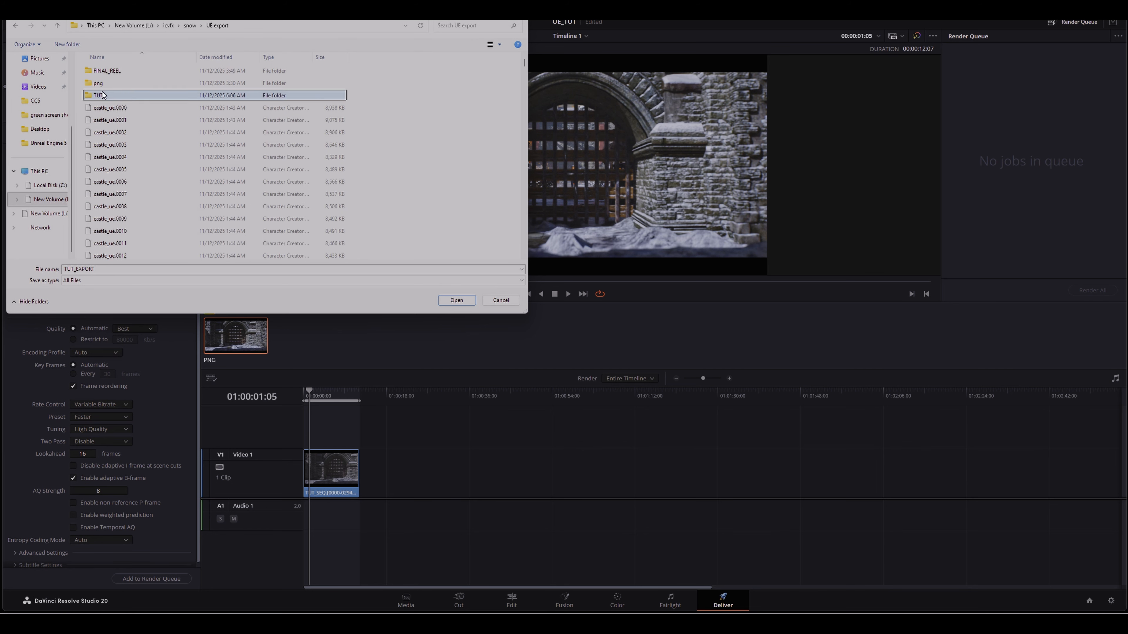
Create a folder named FINAL inside the TUT folder and save it as the render location.
left_click(65, 47)
type("FINAL")
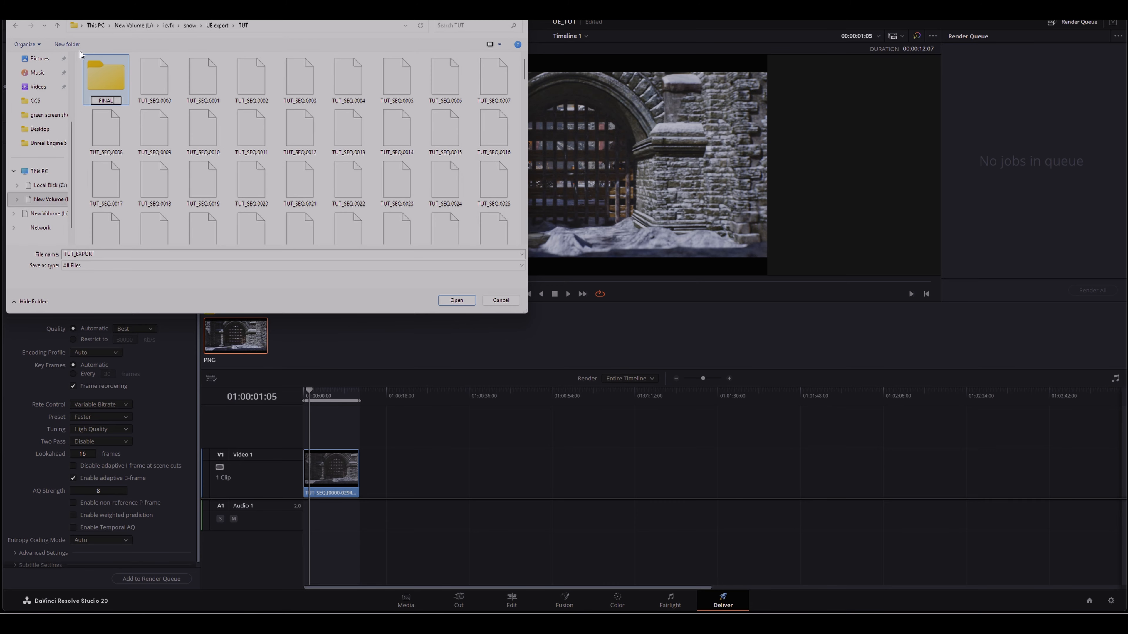
left_click(217, 25)
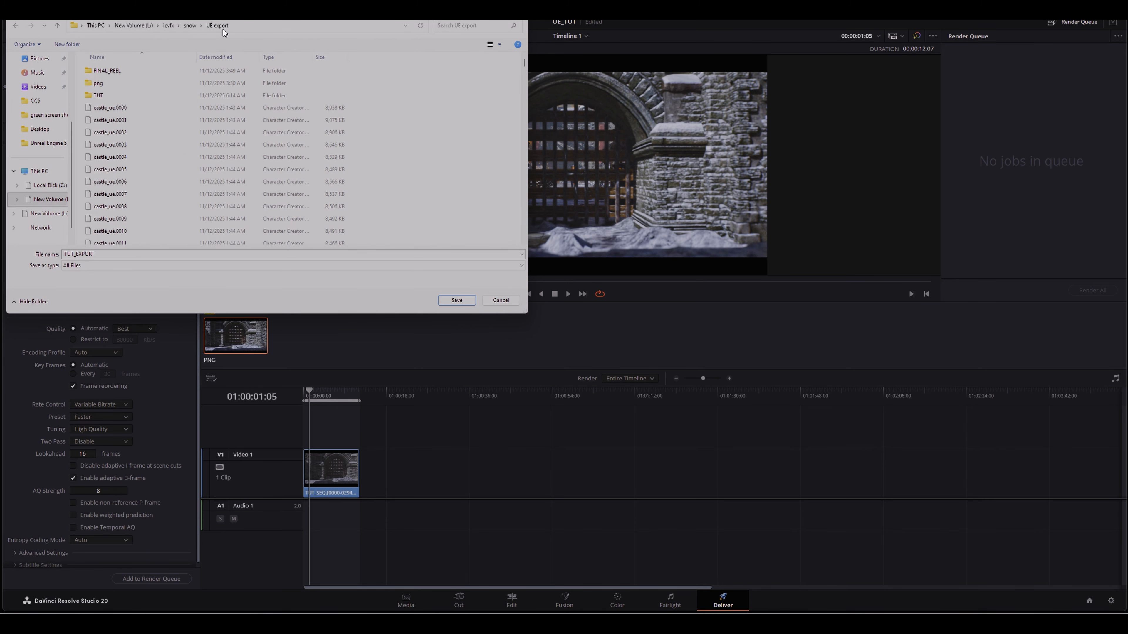
double_click(101, 96)
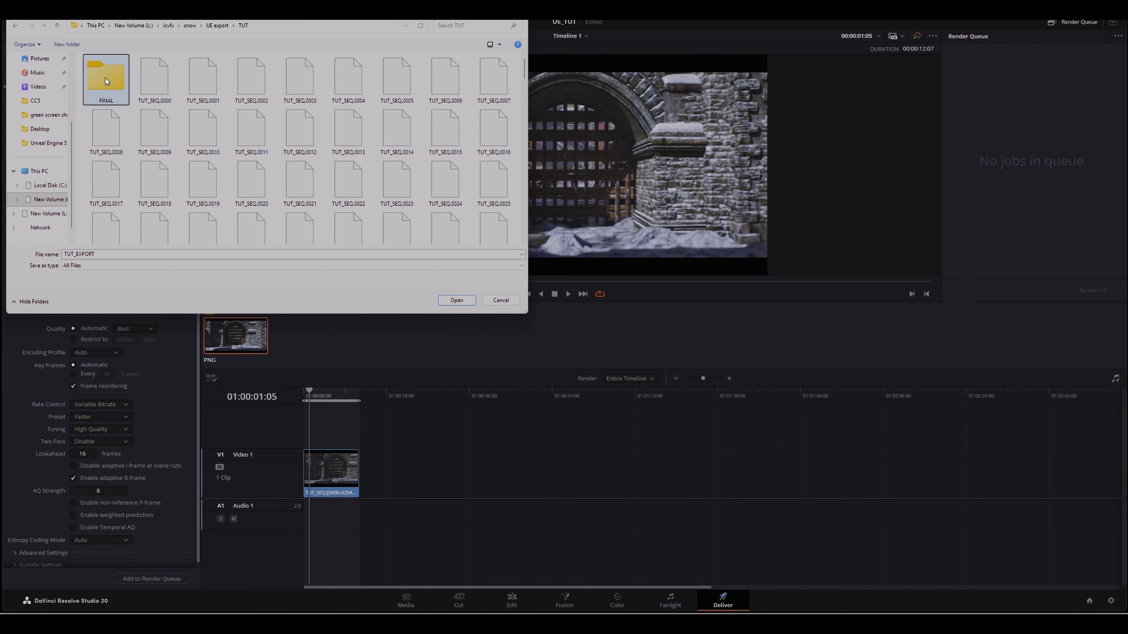
double_click(107, 82)
left_click(458, 301)
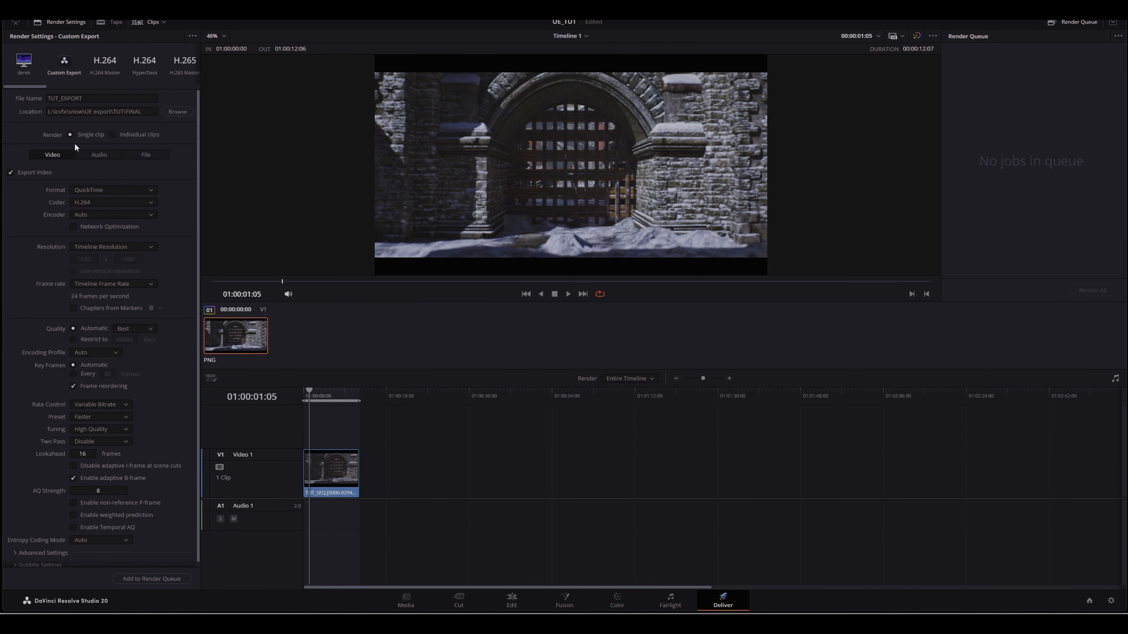
Review the advanced render settings and set the Two Pass encoding option to Full.
left_click(43, 552)
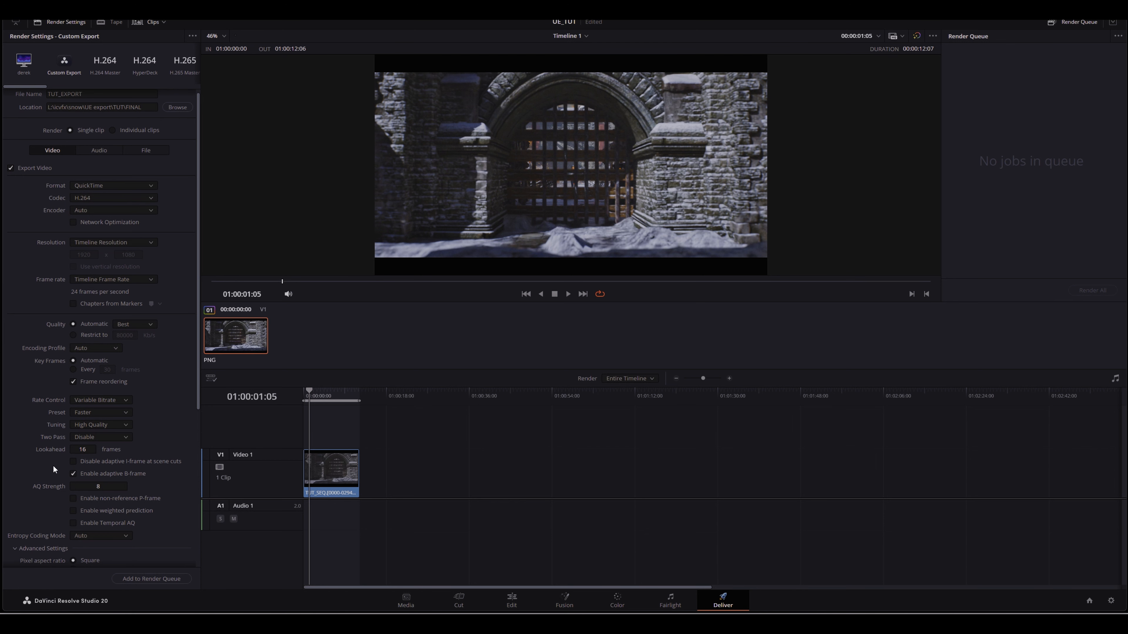
scroll(53, 464, "down", 3)
scroll(87, 502, "down", 3)
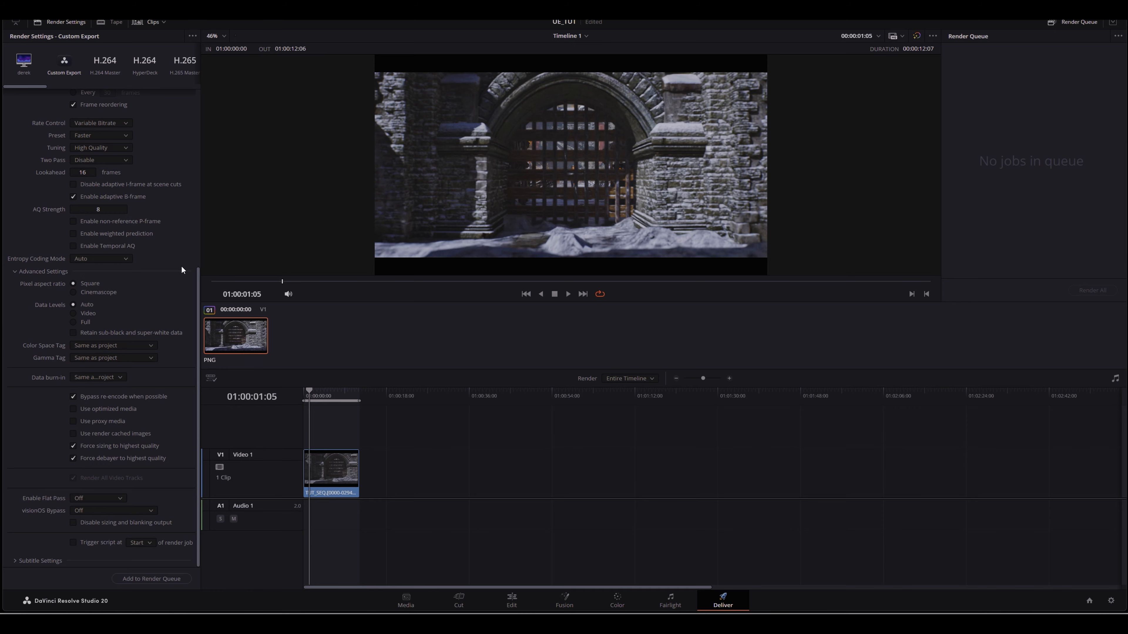
scroll(145, 294, "up", 2)
left_click(95, 239)
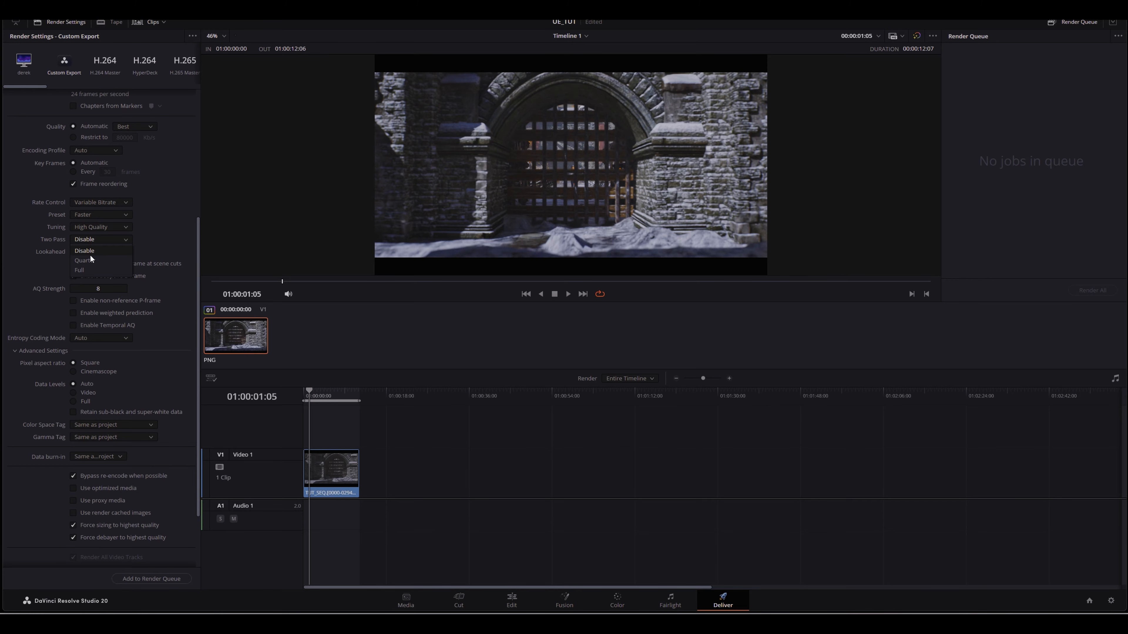
left_click(80, 270)
scroll(164, 224, "up", 5)
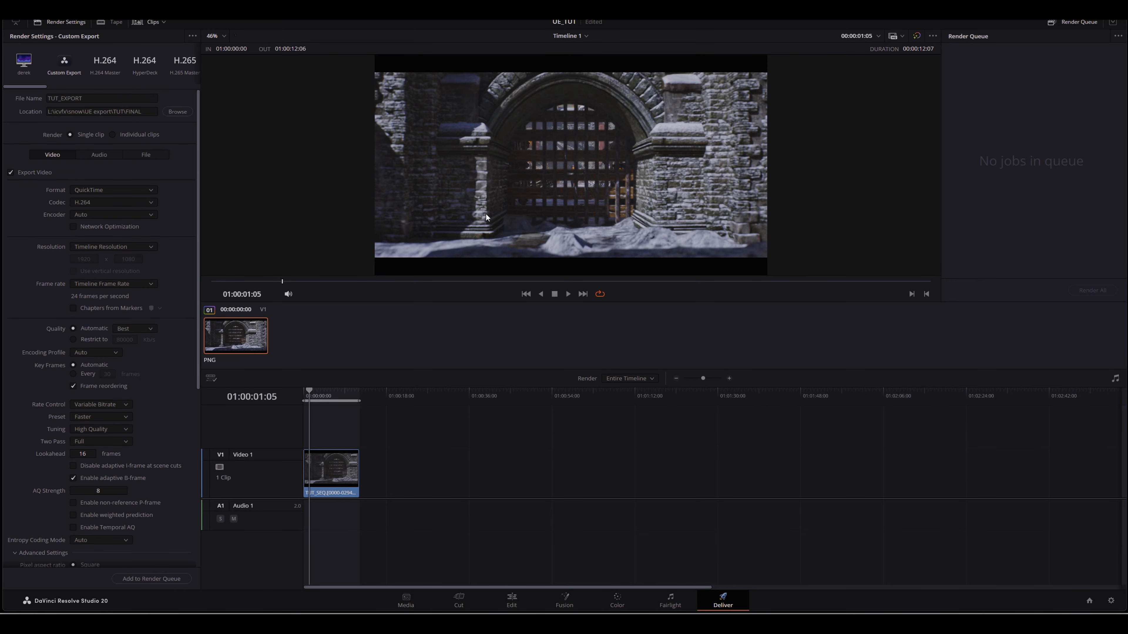
Return to the Edit page and save the project settings with vertical resolution enabled for a 1080 x 1920 timeline.
left_click(513, 601)
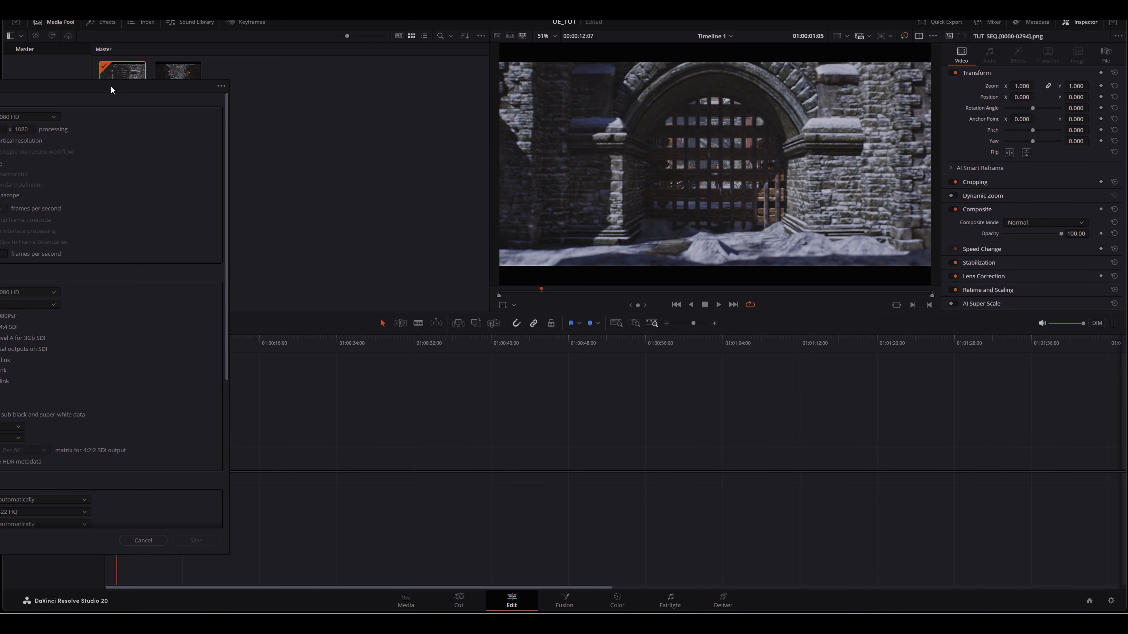
left_click_drag(111, 89, 480, 124)
left_click(345, 175)
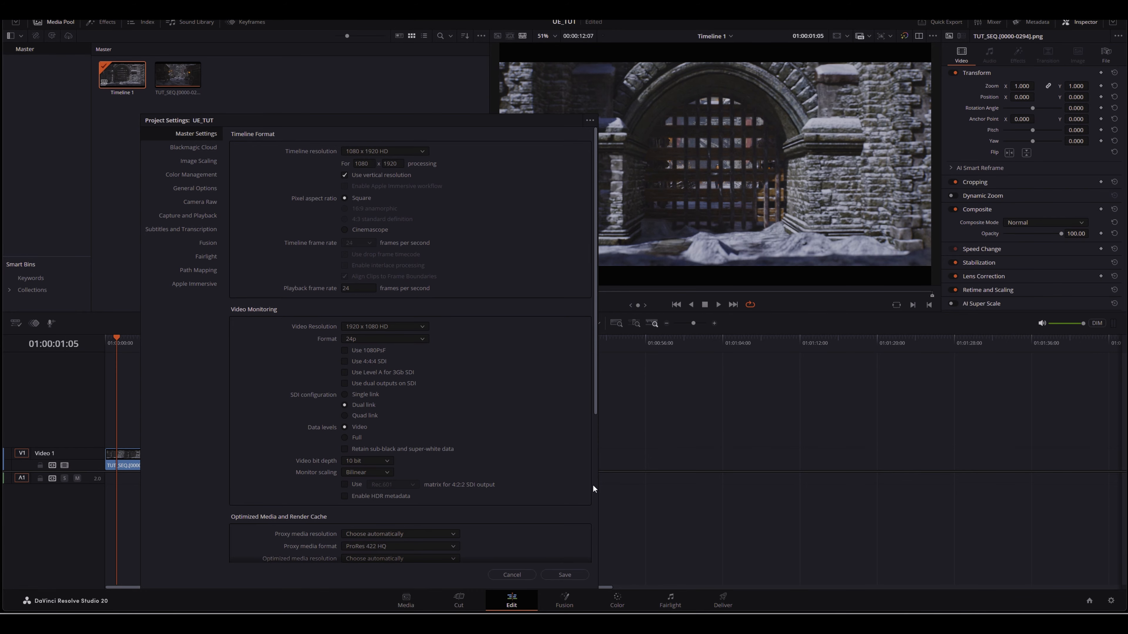
left_click(565, 575)
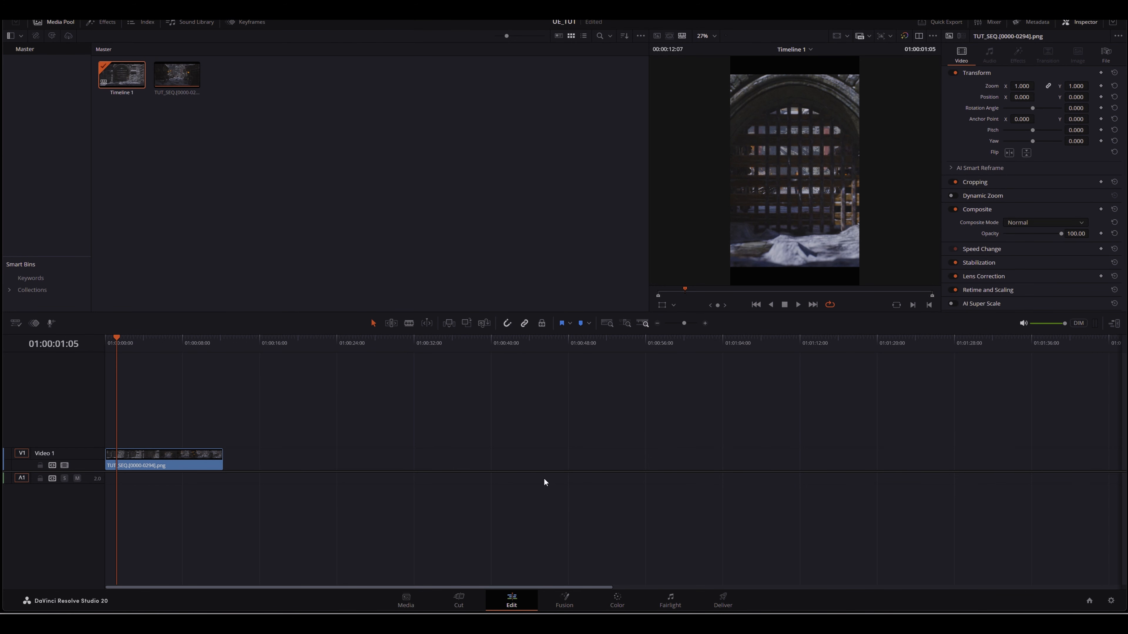
Scale the TUT_SEQ clip to a zoom of 0.630 and set its Y position to 455 in the vertical frame.
left_click(186, 453)
mouse_move(1022, 86)
left_mouse_down()
mouse_move(990, 86)
mouse_move(1001, 86)
left_mouse_up()
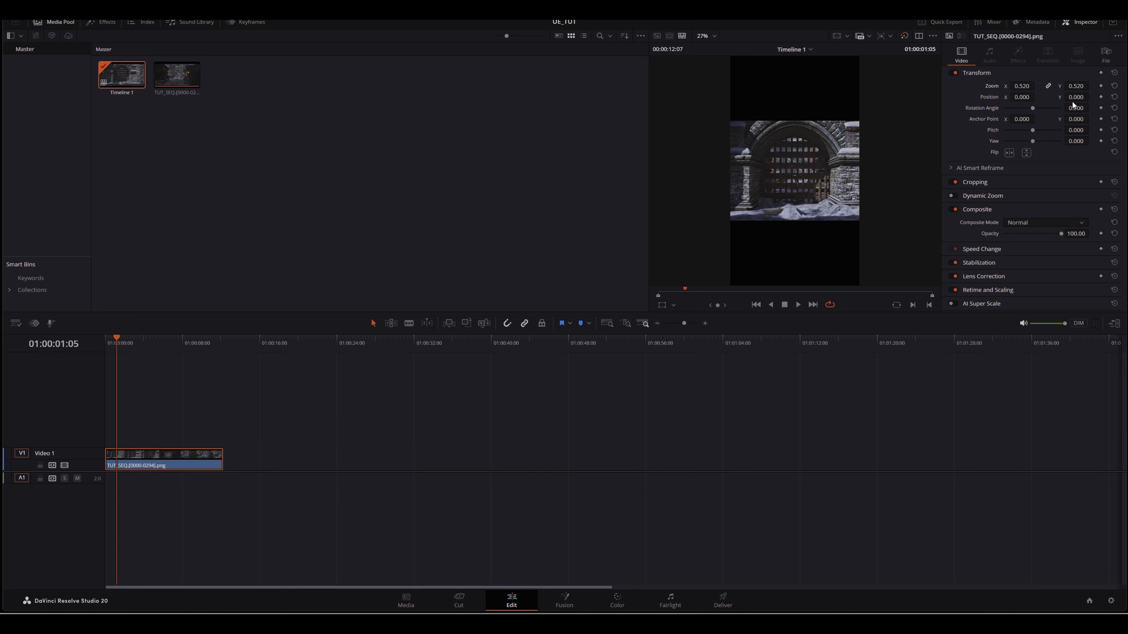
left_click_drag(1076, 97, 1091, 96)
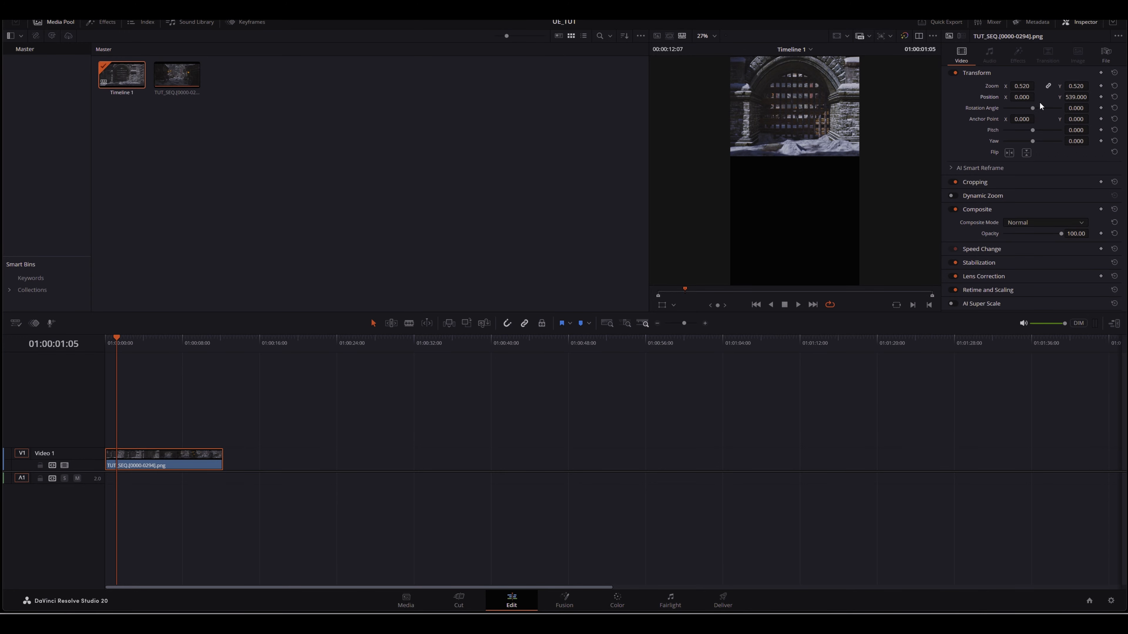
left_click_drag(1022, 85, 1091, 97)
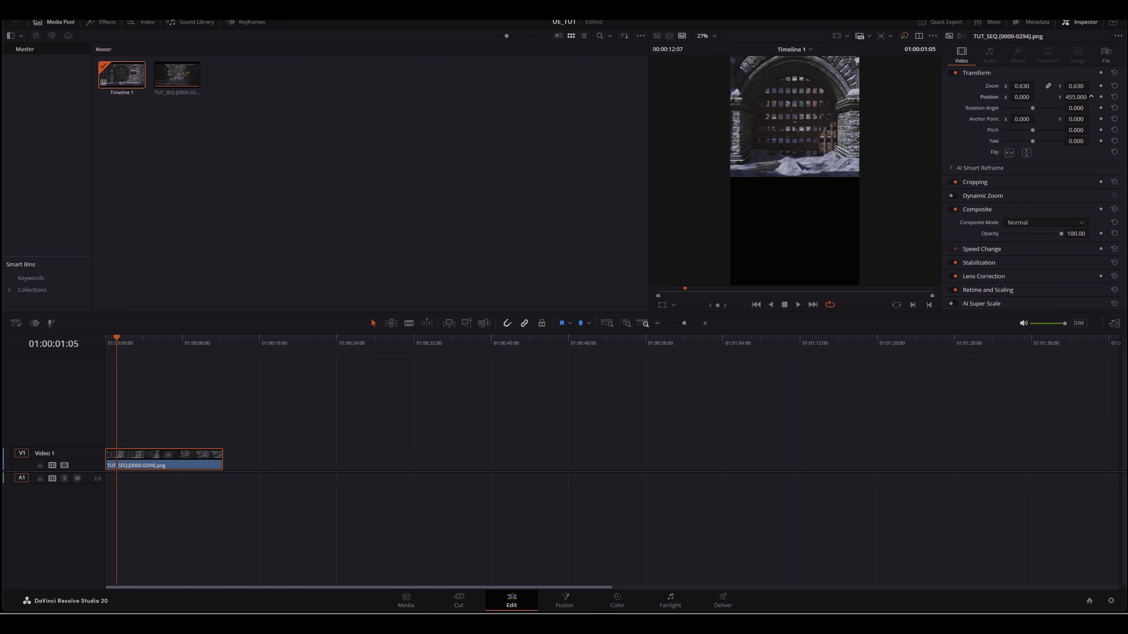
left_click(406, 600)
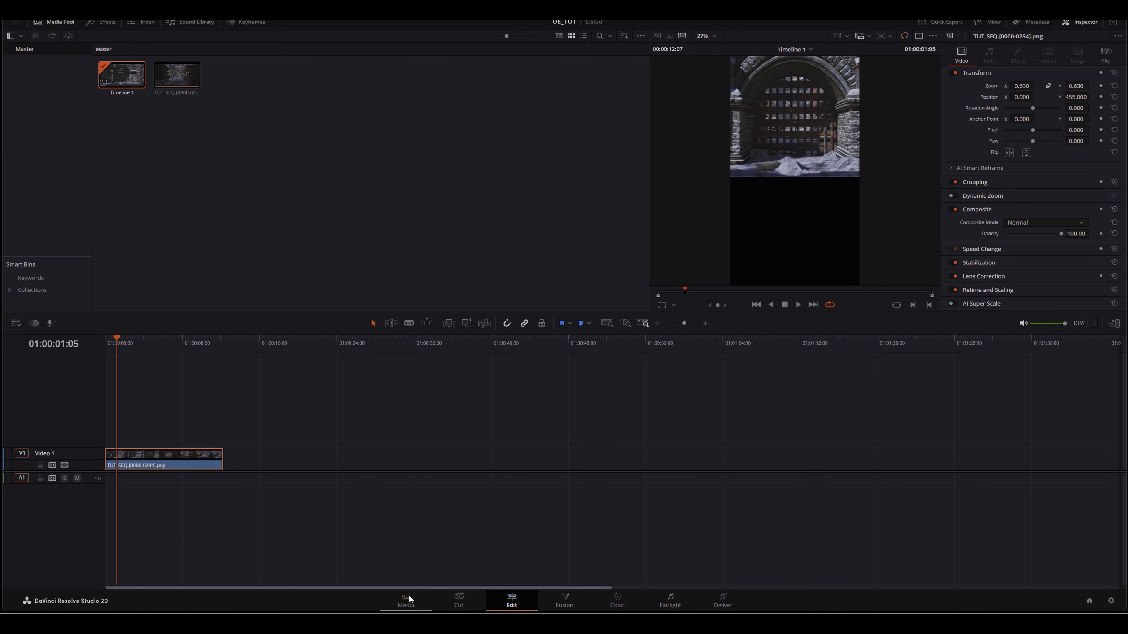